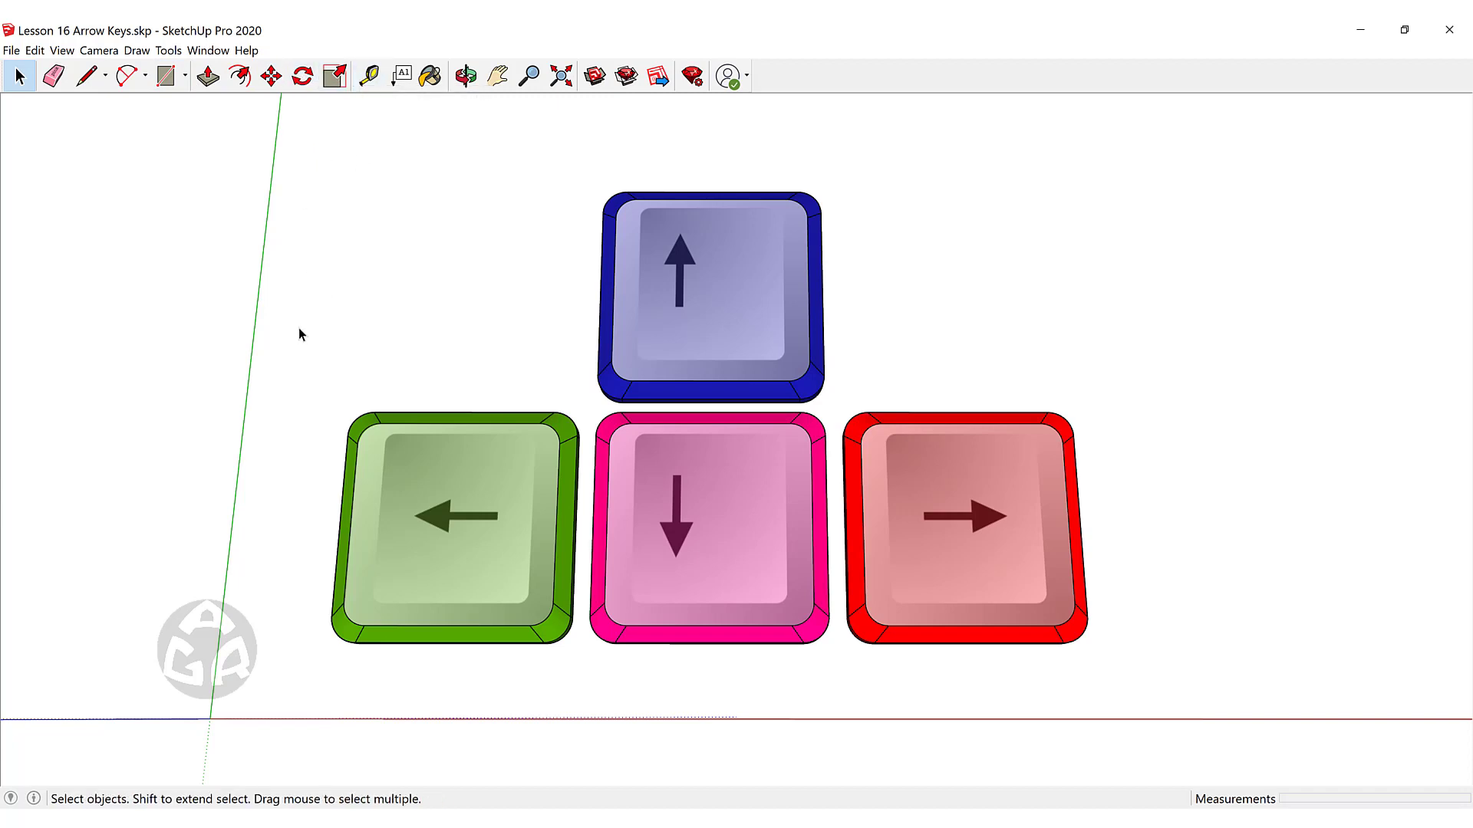
Draw the first outline edge with the Line tool beside the red arrow key, locked to the red axis.
scroll(295, 329, down, 3)
shift+middle_drag(520, 418, 422, 442)
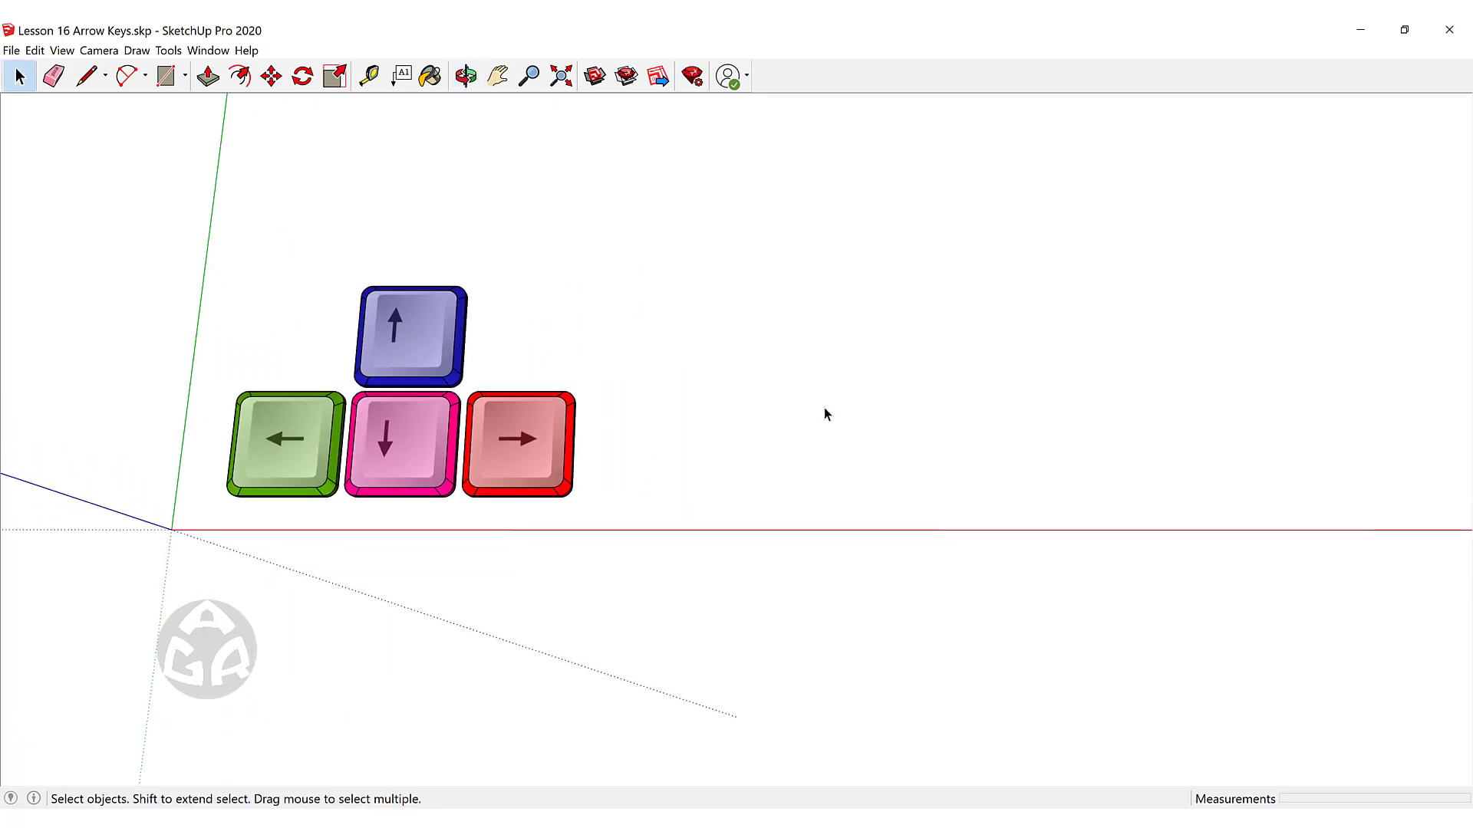
scroll(762, 467, up, 5)
middle_drag(782, 388, 732, 450)
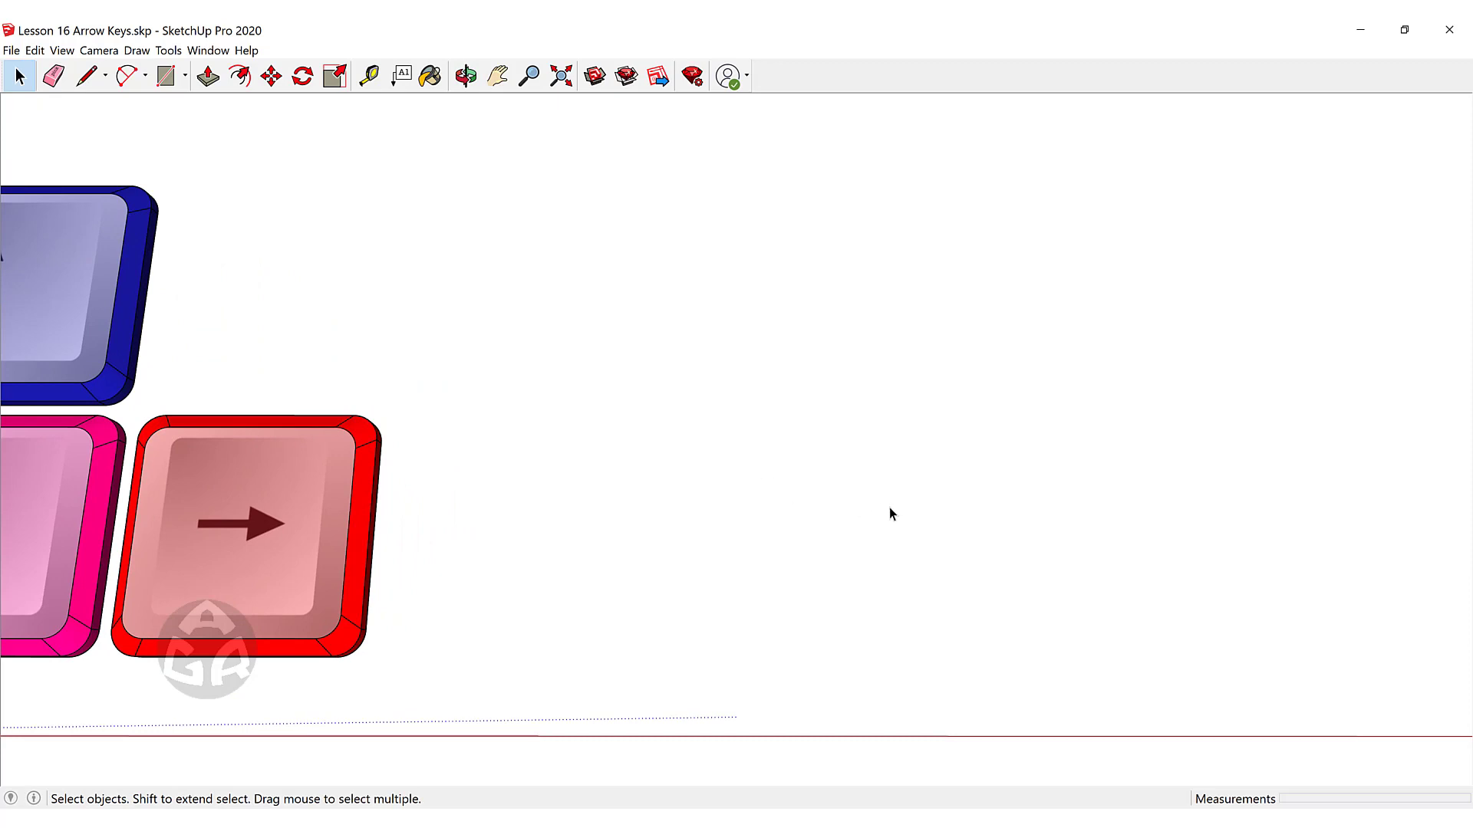
key(l)
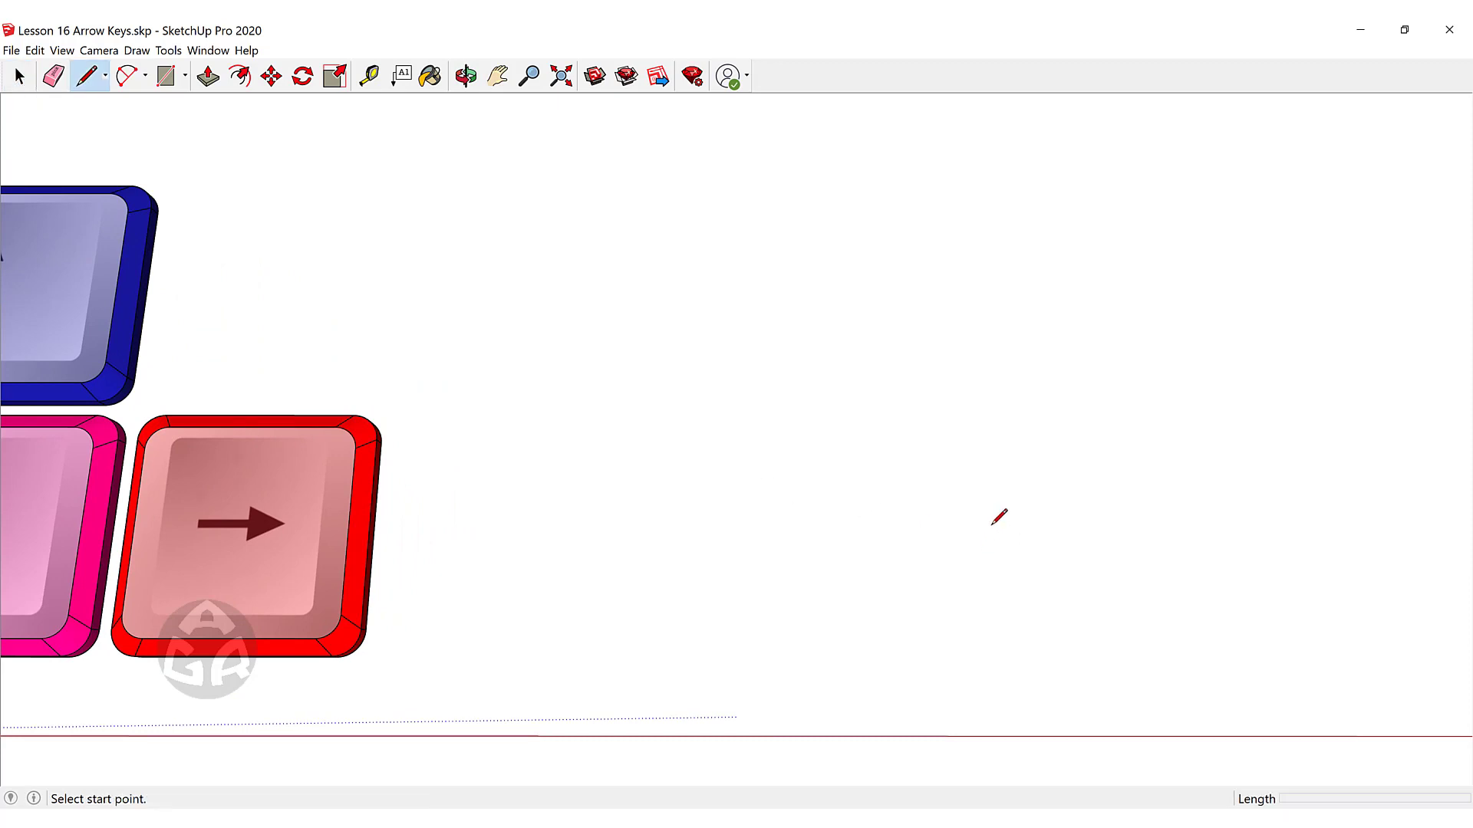
click(667, 604)
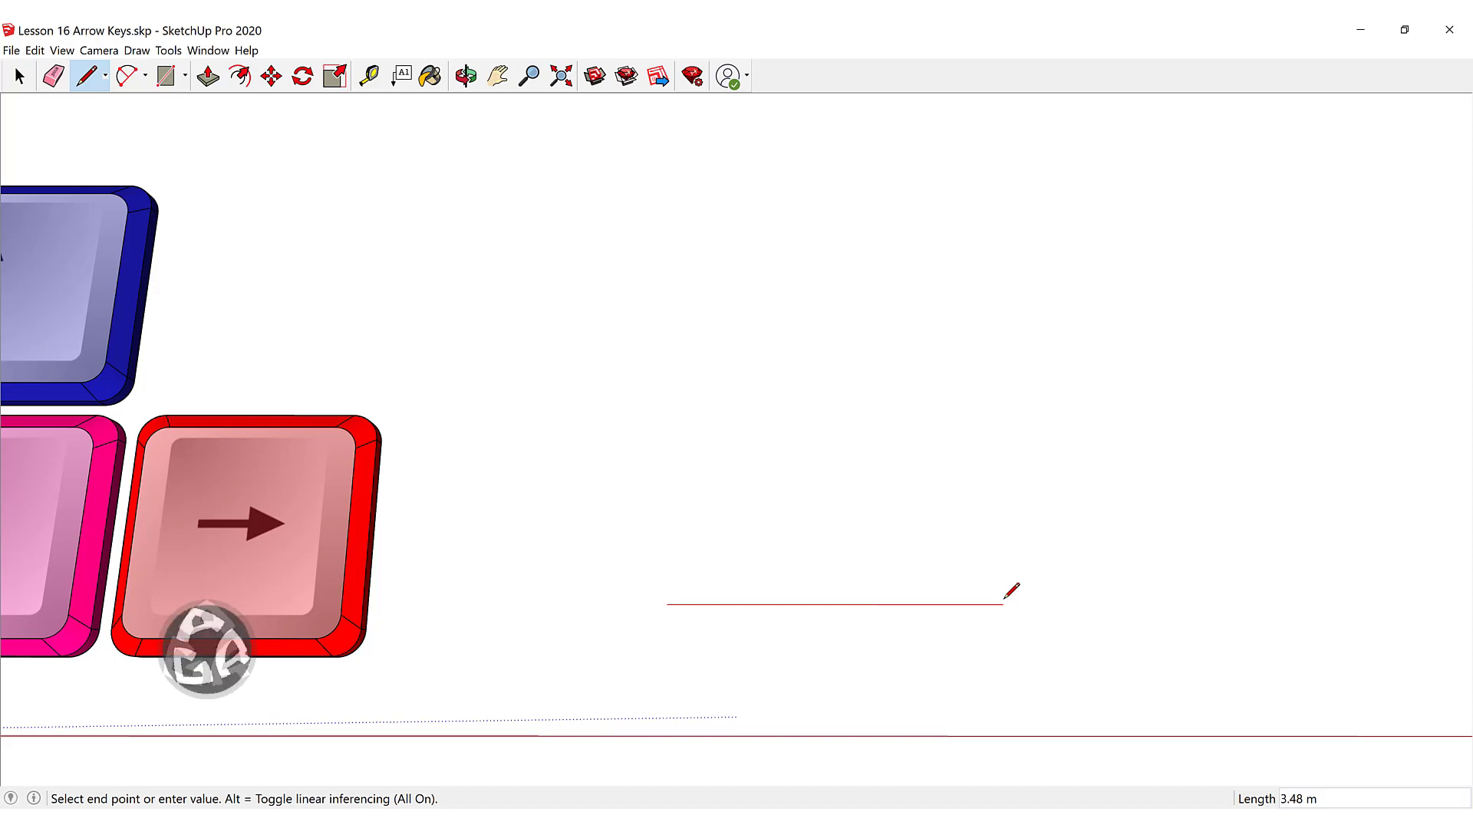
key(Right)
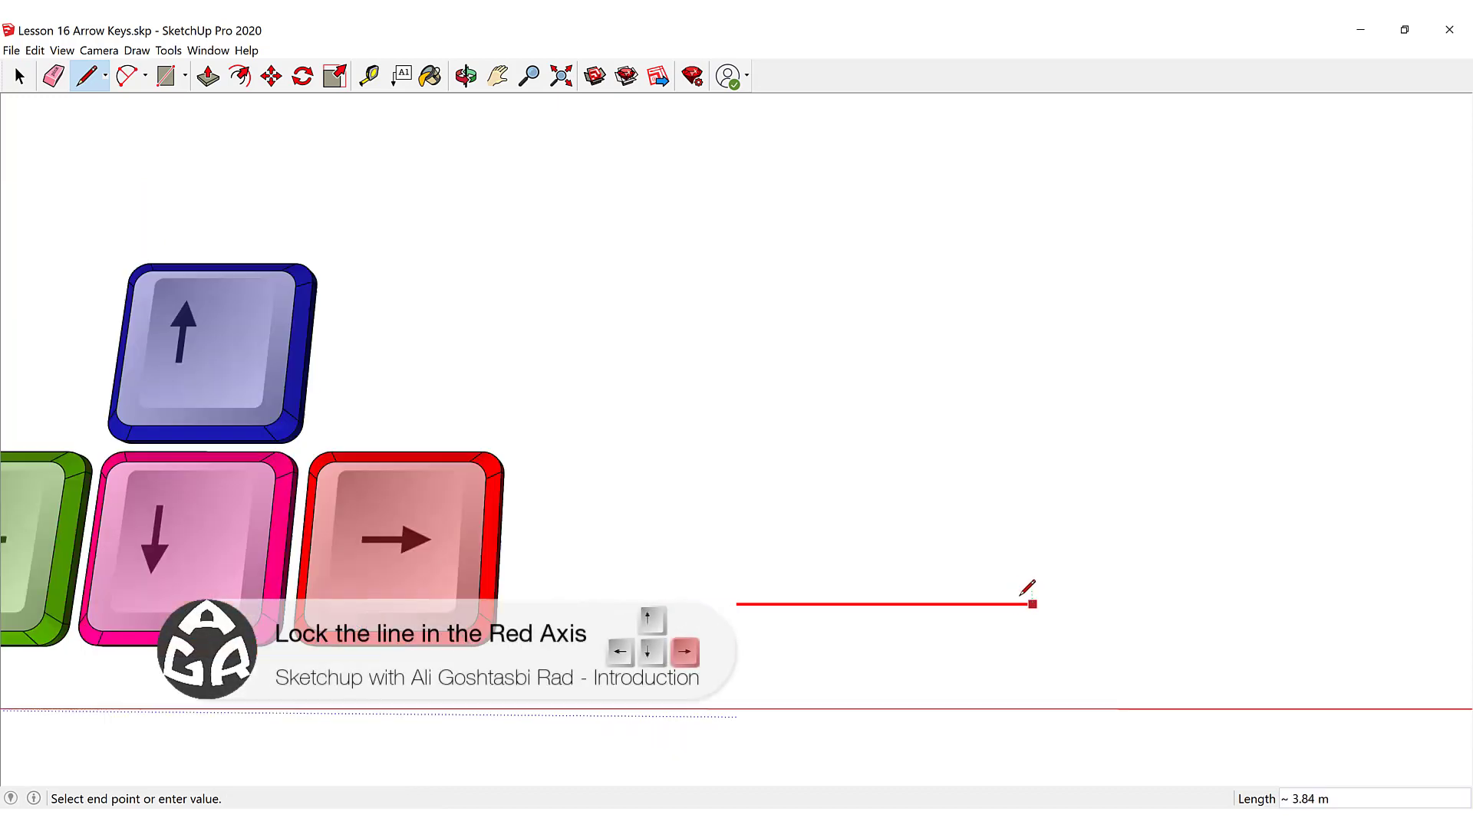
scroll(1027, 587, down, 1)
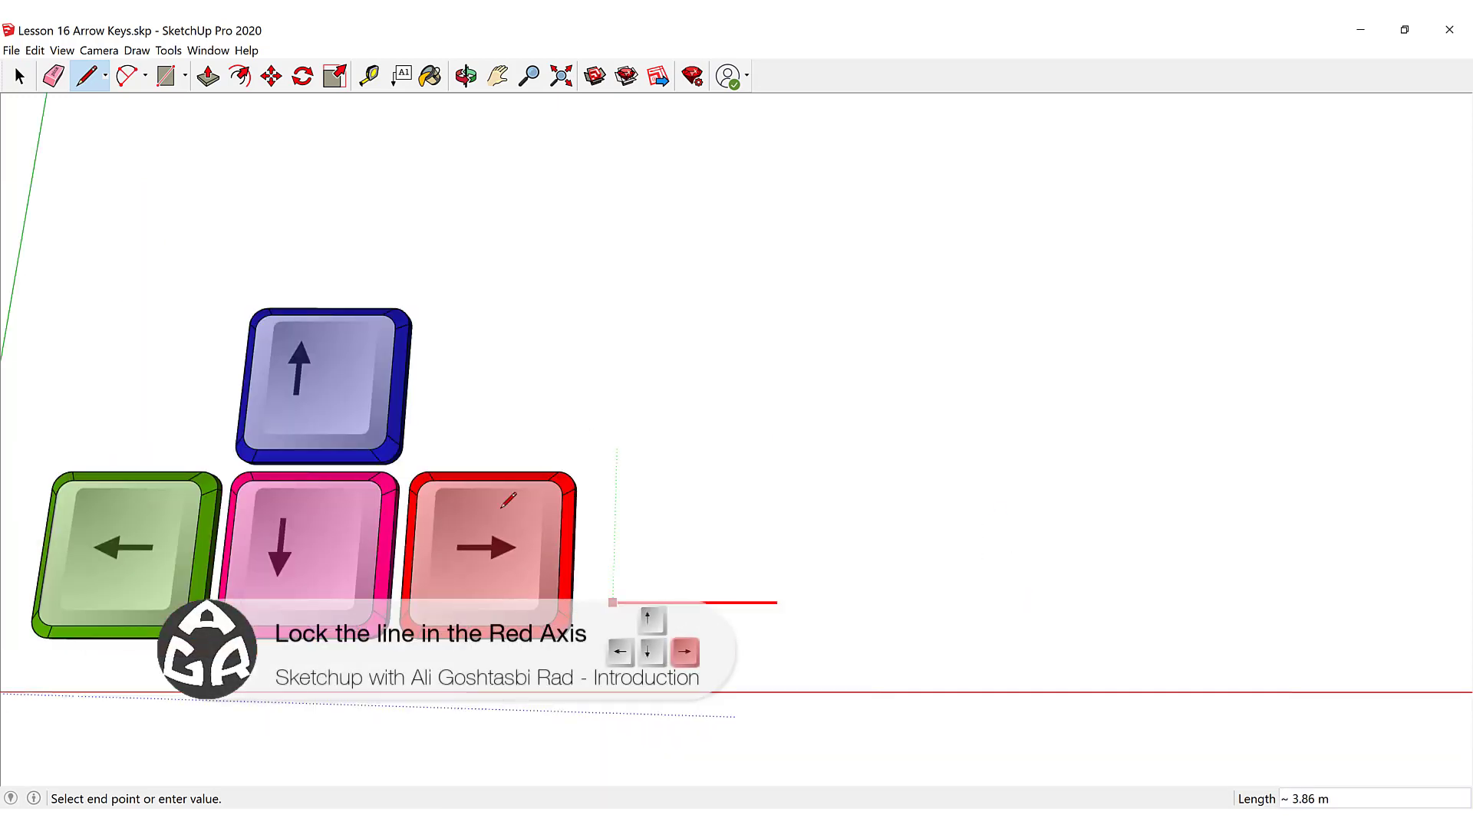
scroll(514, 546, down, 2)
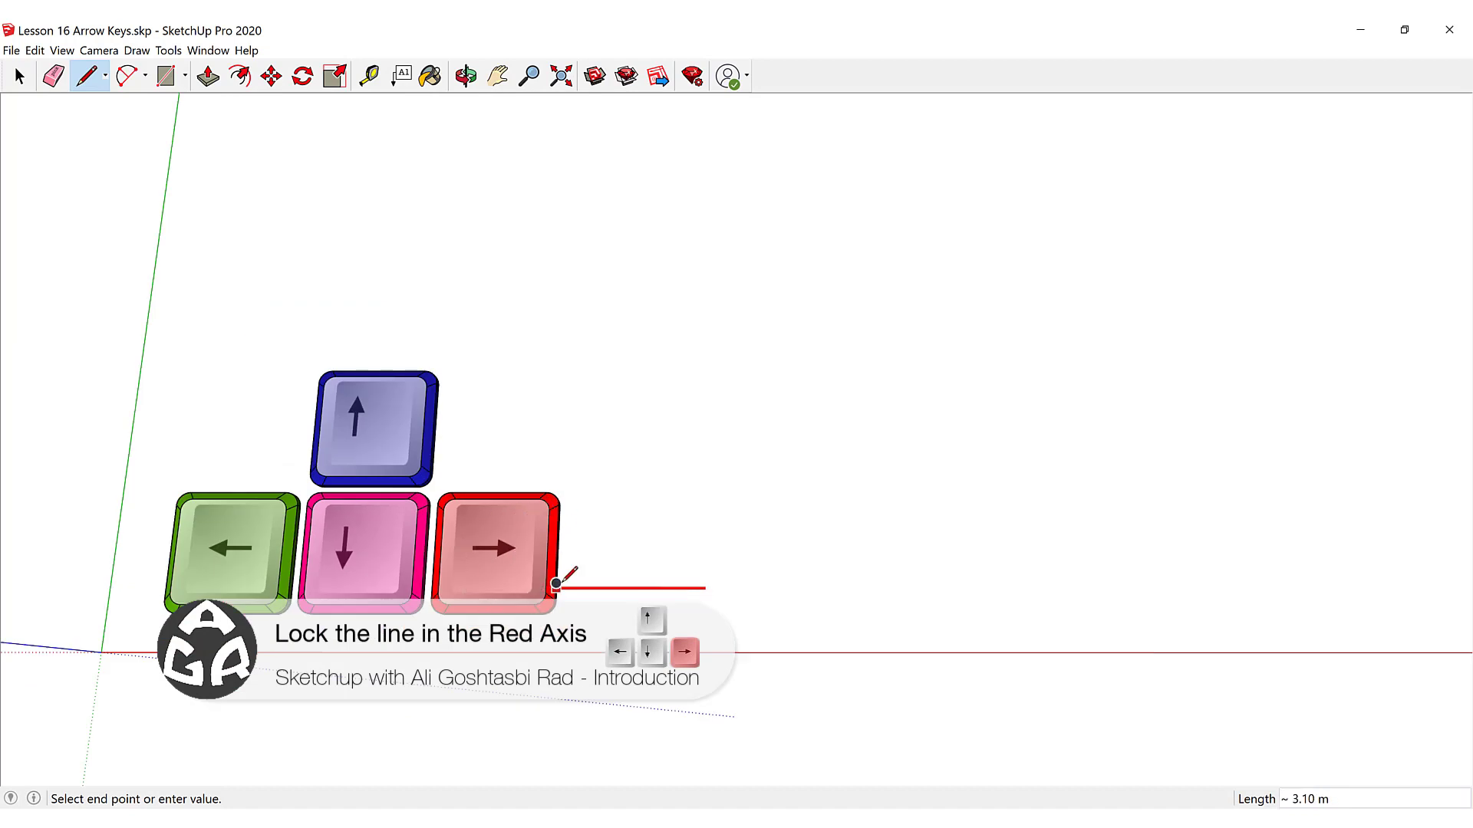
scroll(924, 552, up, 1)
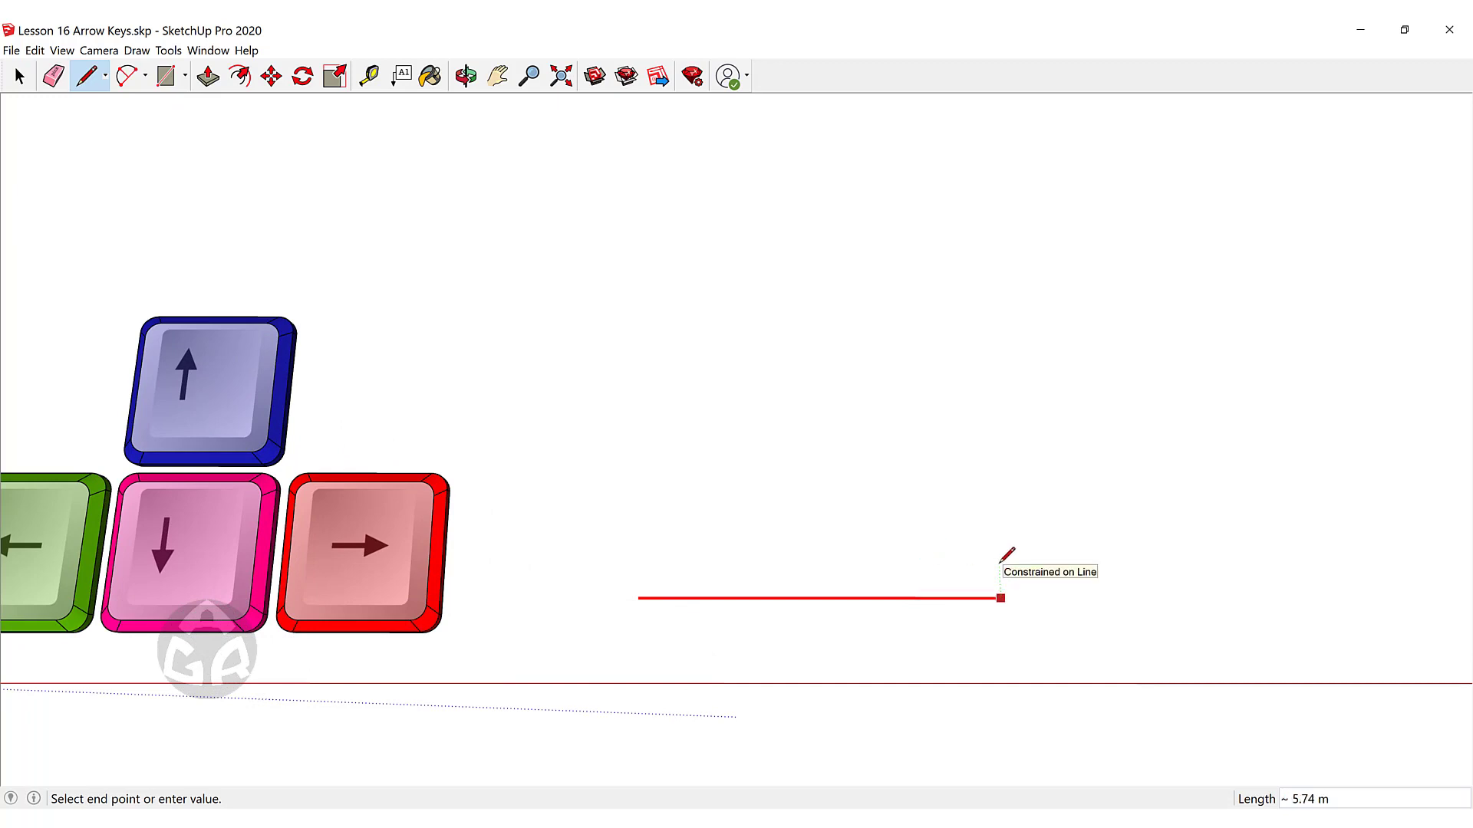
key(Return)
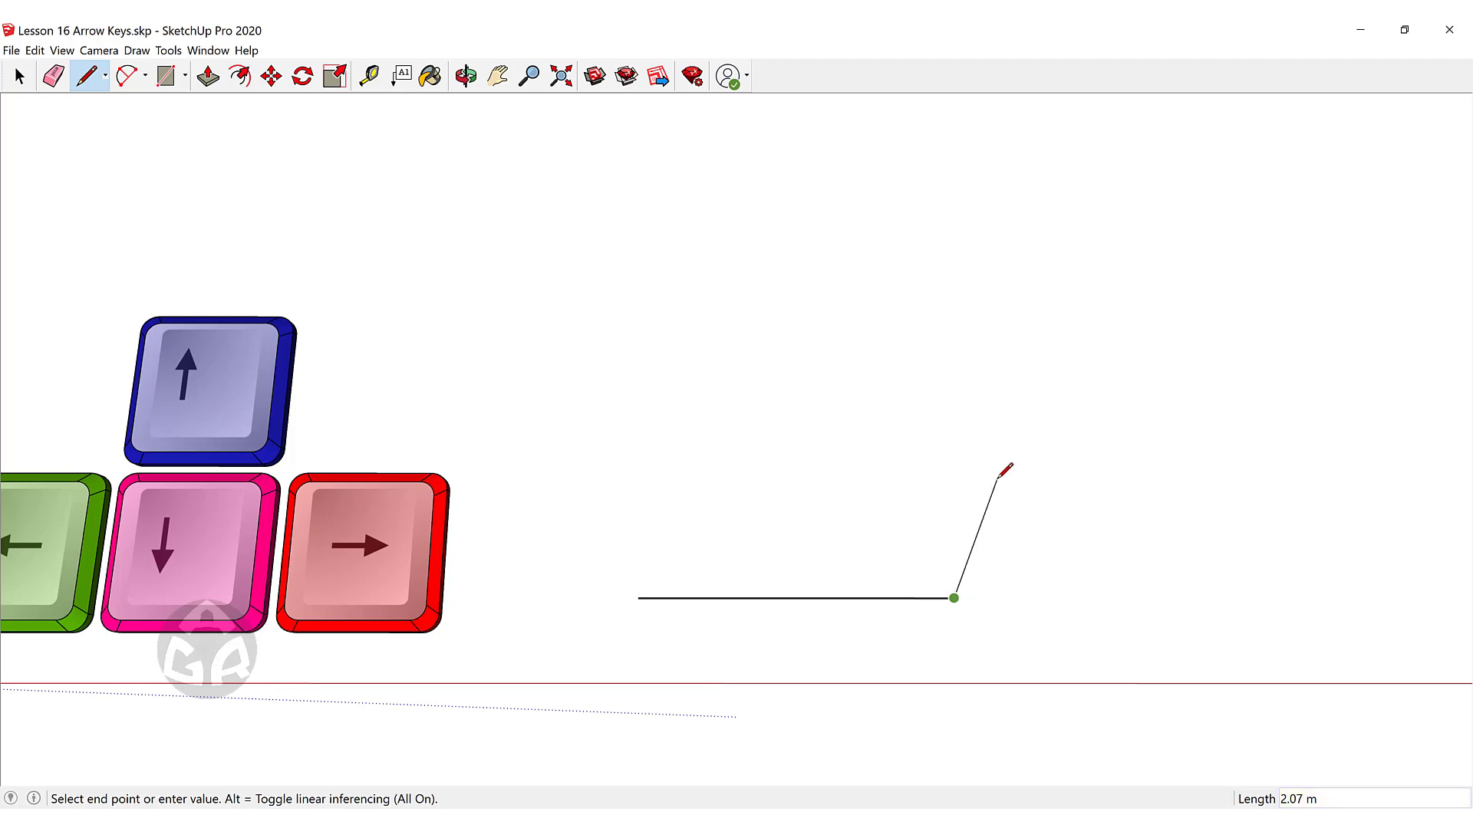
Continue the outline with a 4 m edge locked to the green axis and a 3 m edge locked to the red axis.
key(Left)
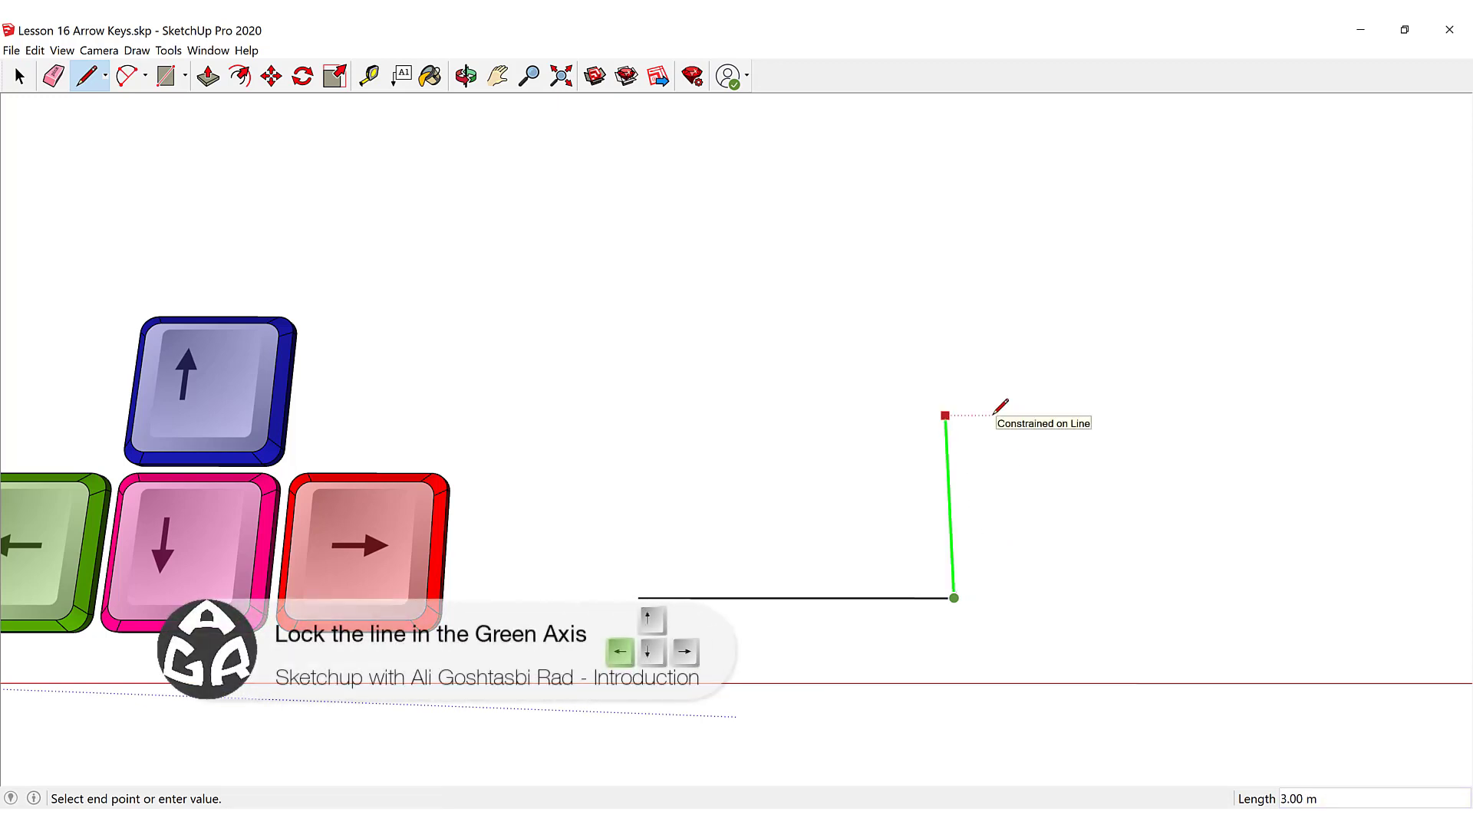
text(4)
key(Return)
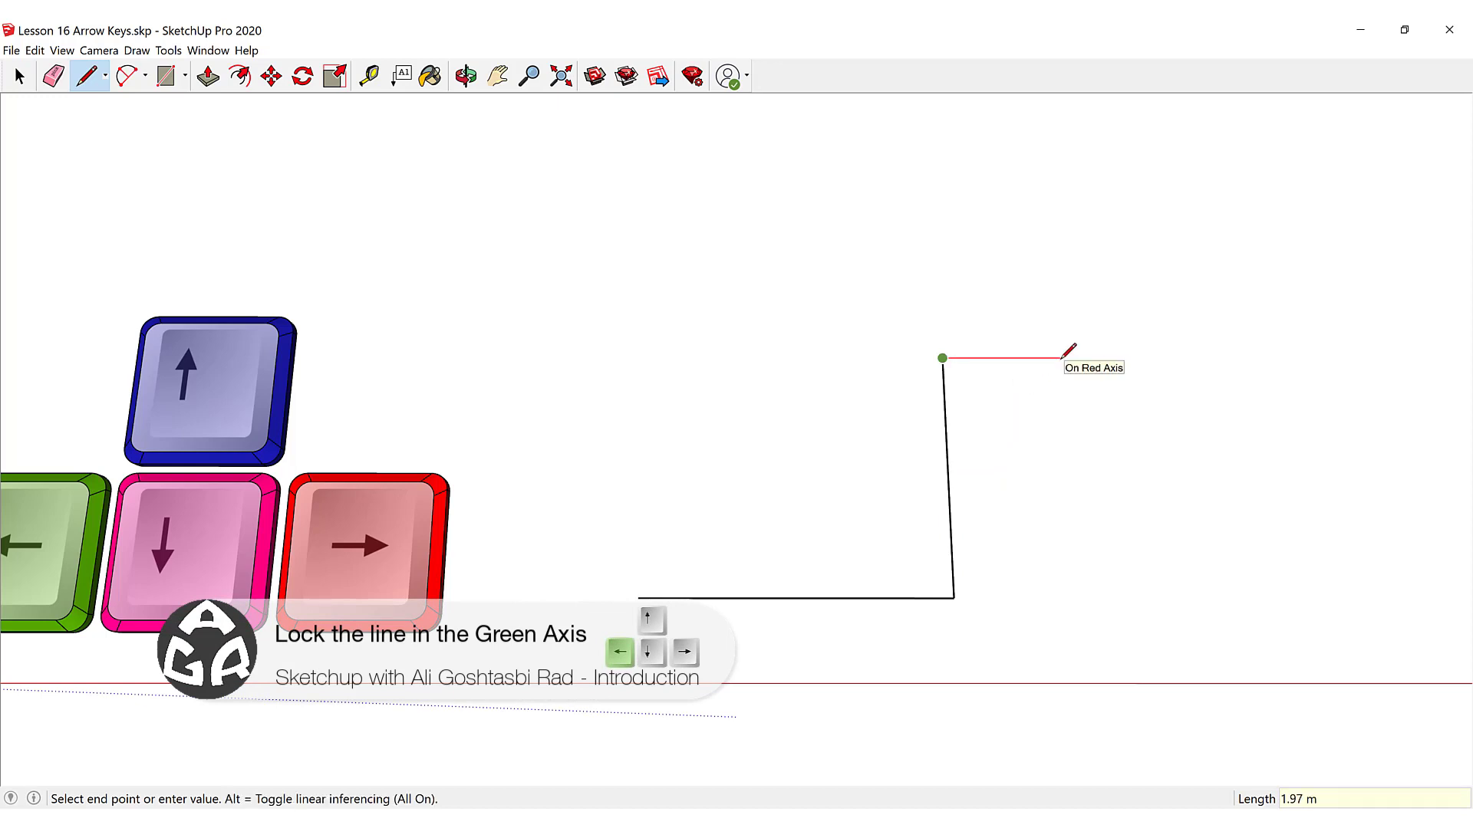
key(Right)
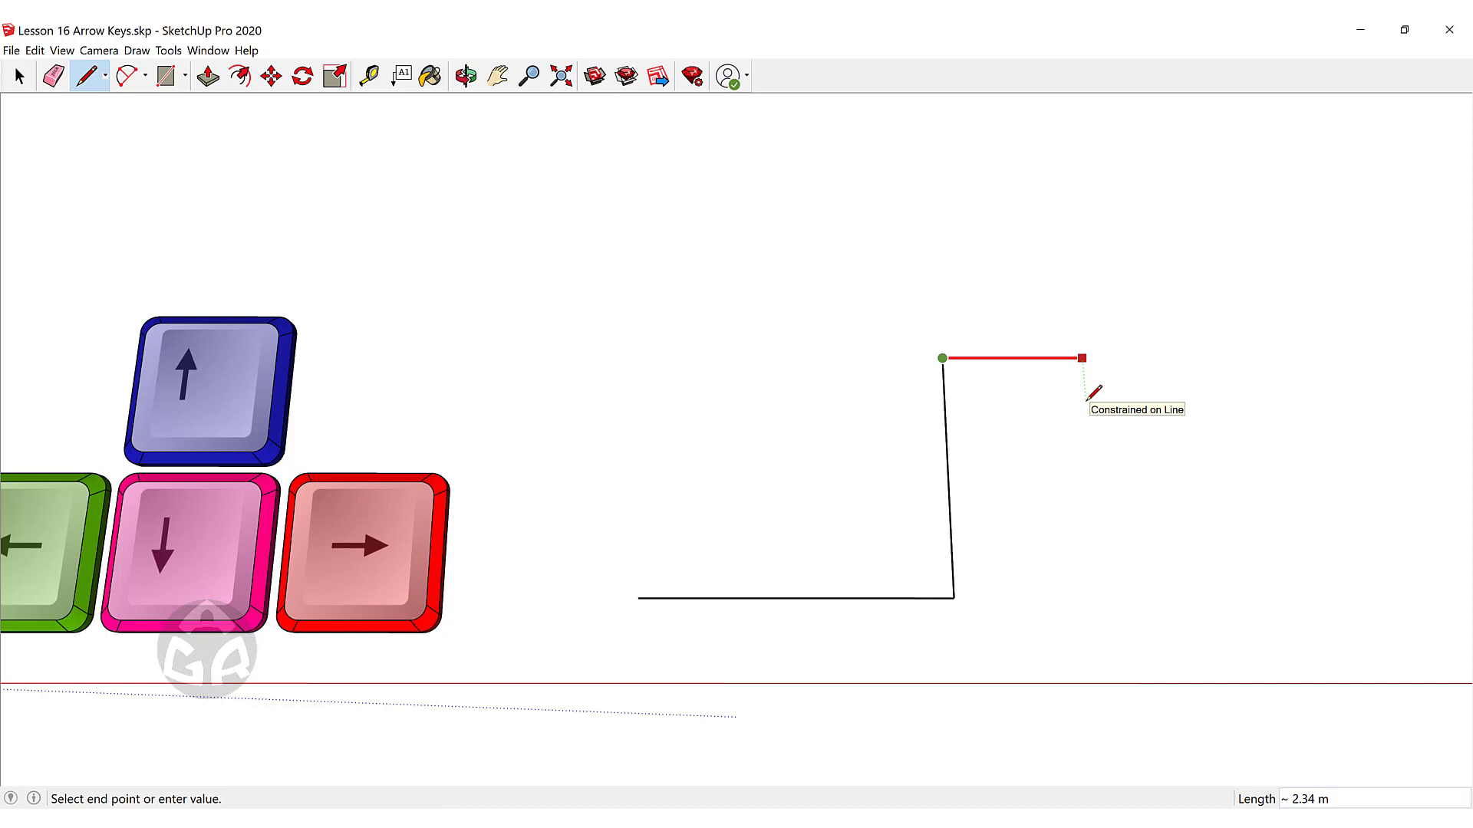
text(3)
key(Return)
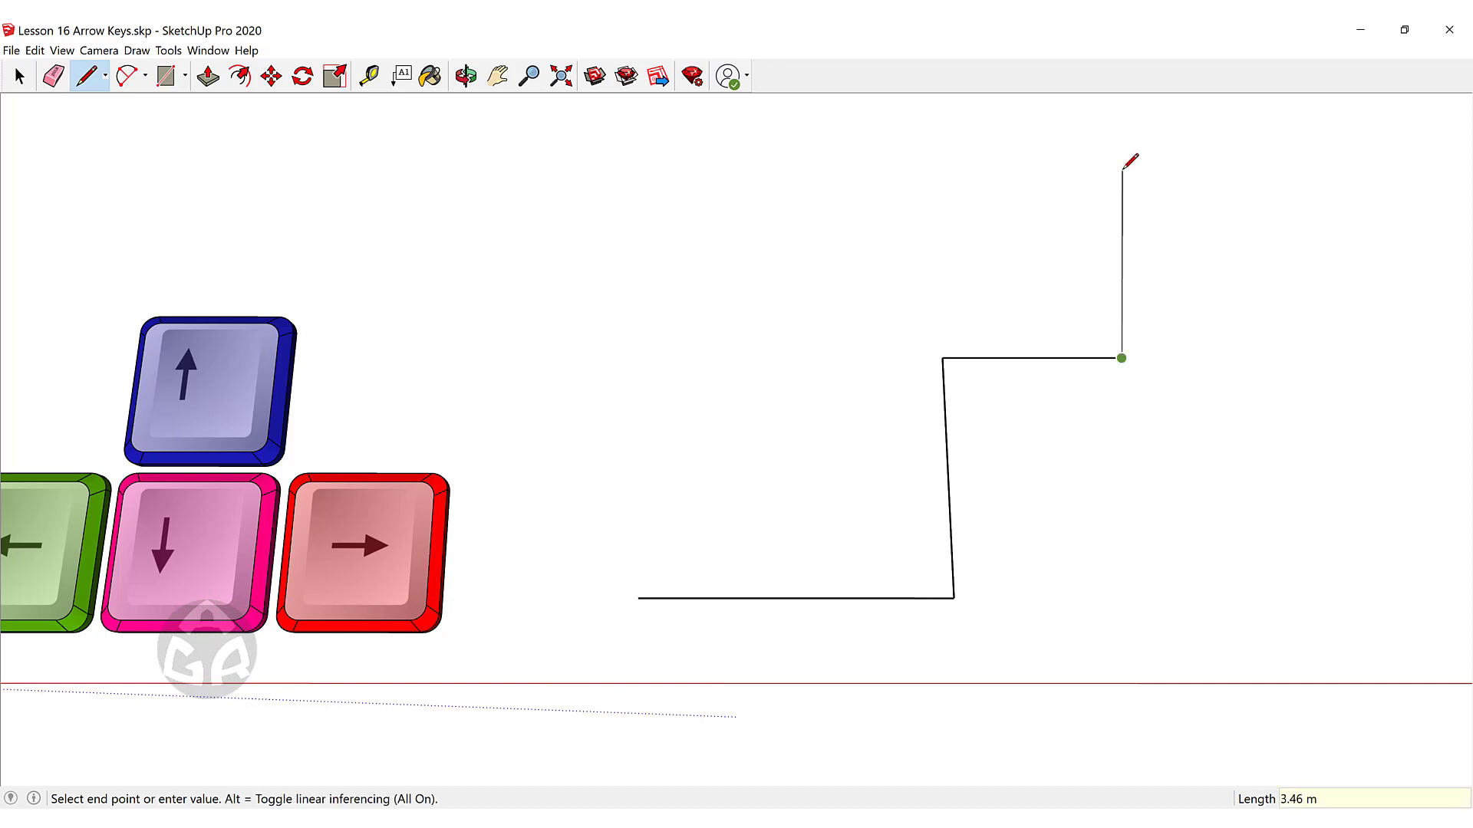
Add another 4 m outline edge locked to the green axis from the end of the 3 m edge.
key(Left)
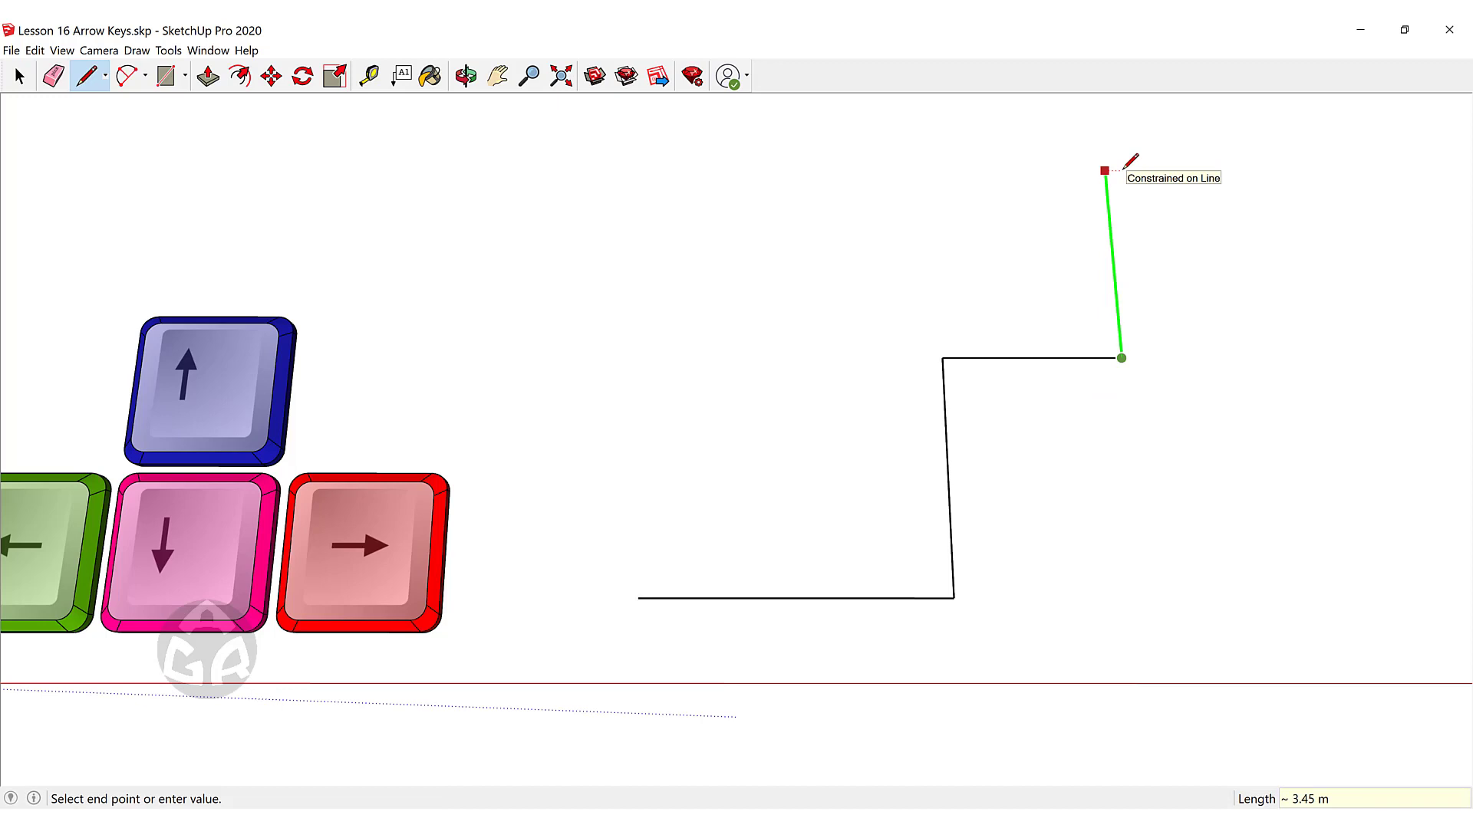
text(4)
key(Return)
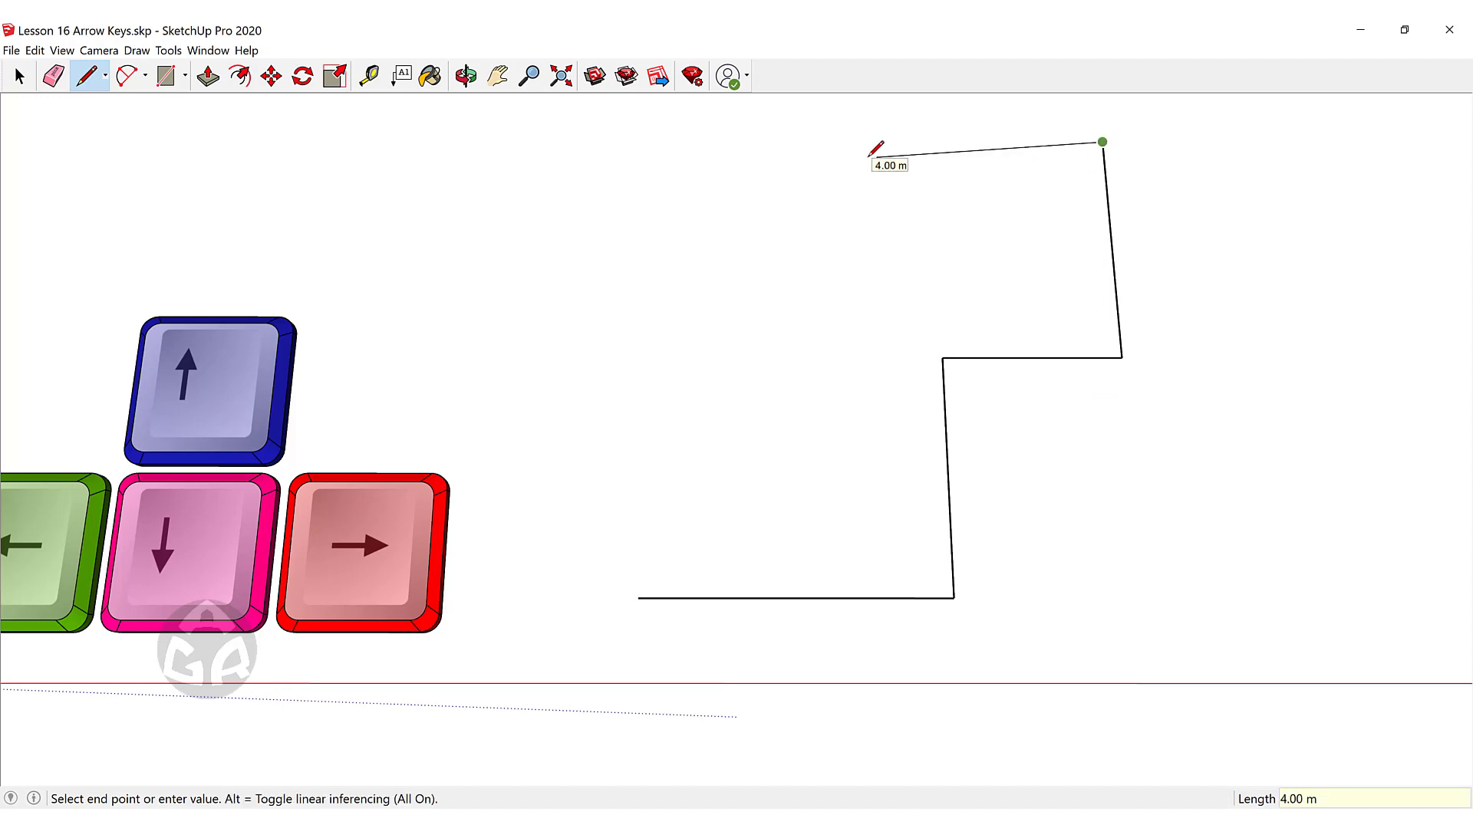
Draw the far edge locked to the red axis back in line with the starting point, and close the L-shaped outline there.
key(Left)
key(Right)
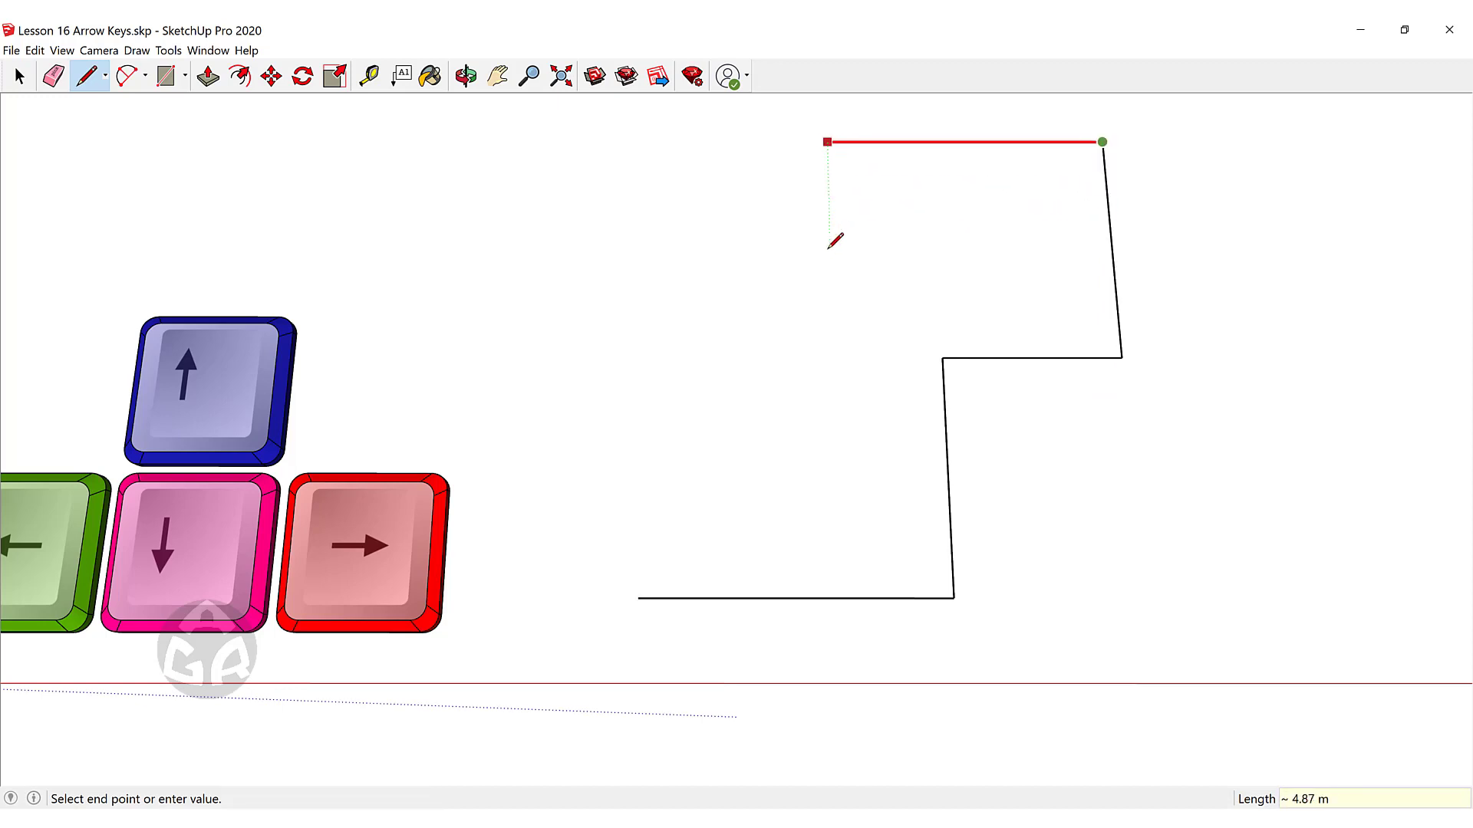
click(652, 588)
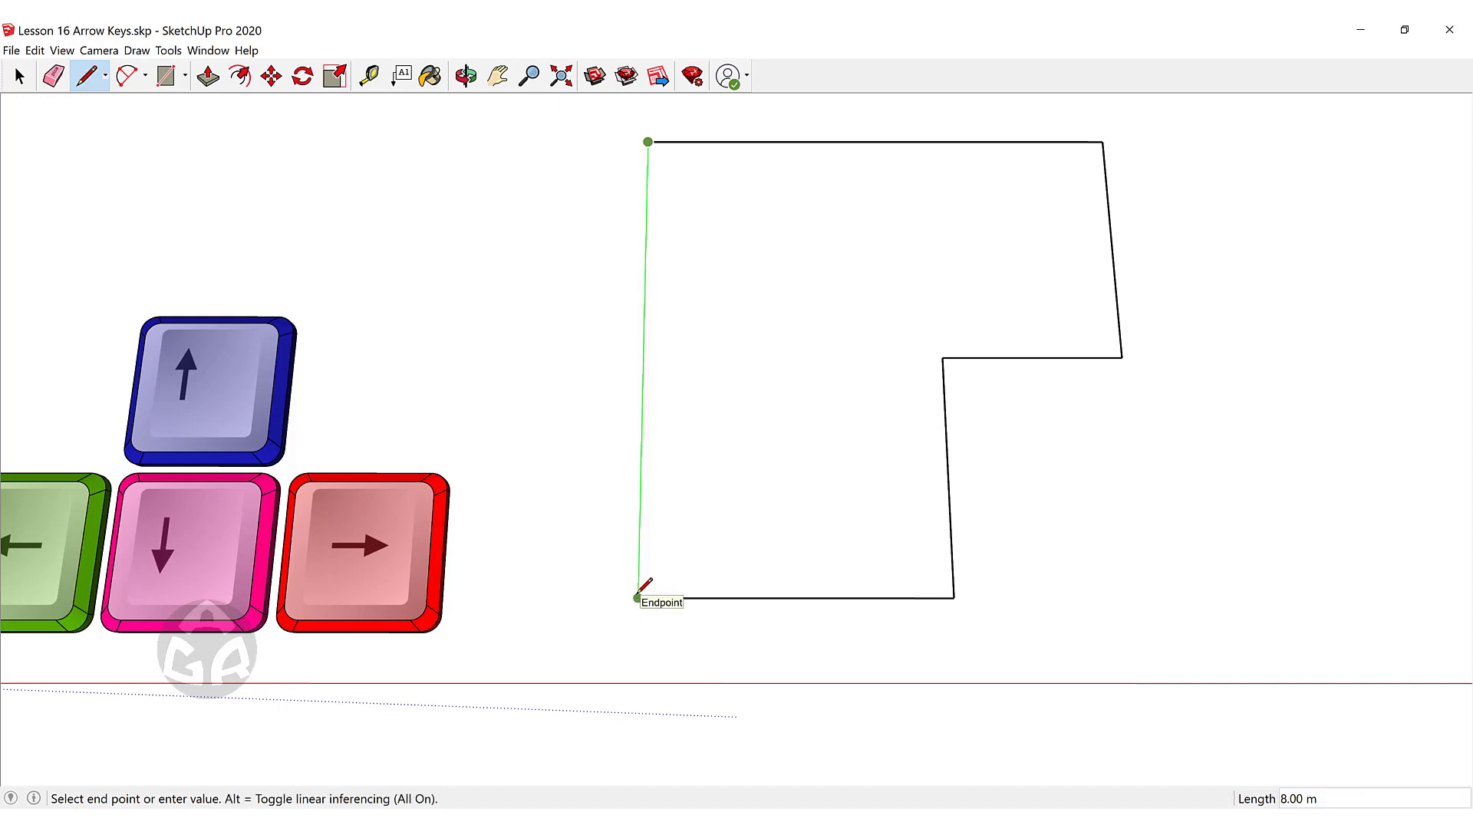
click(638, 598)
Draw a 3.5 m vertical line locked to the blue axis from the outer corner of the L-shape's short 3 m edge.
middle_drag(1087, 378, 915, 405)
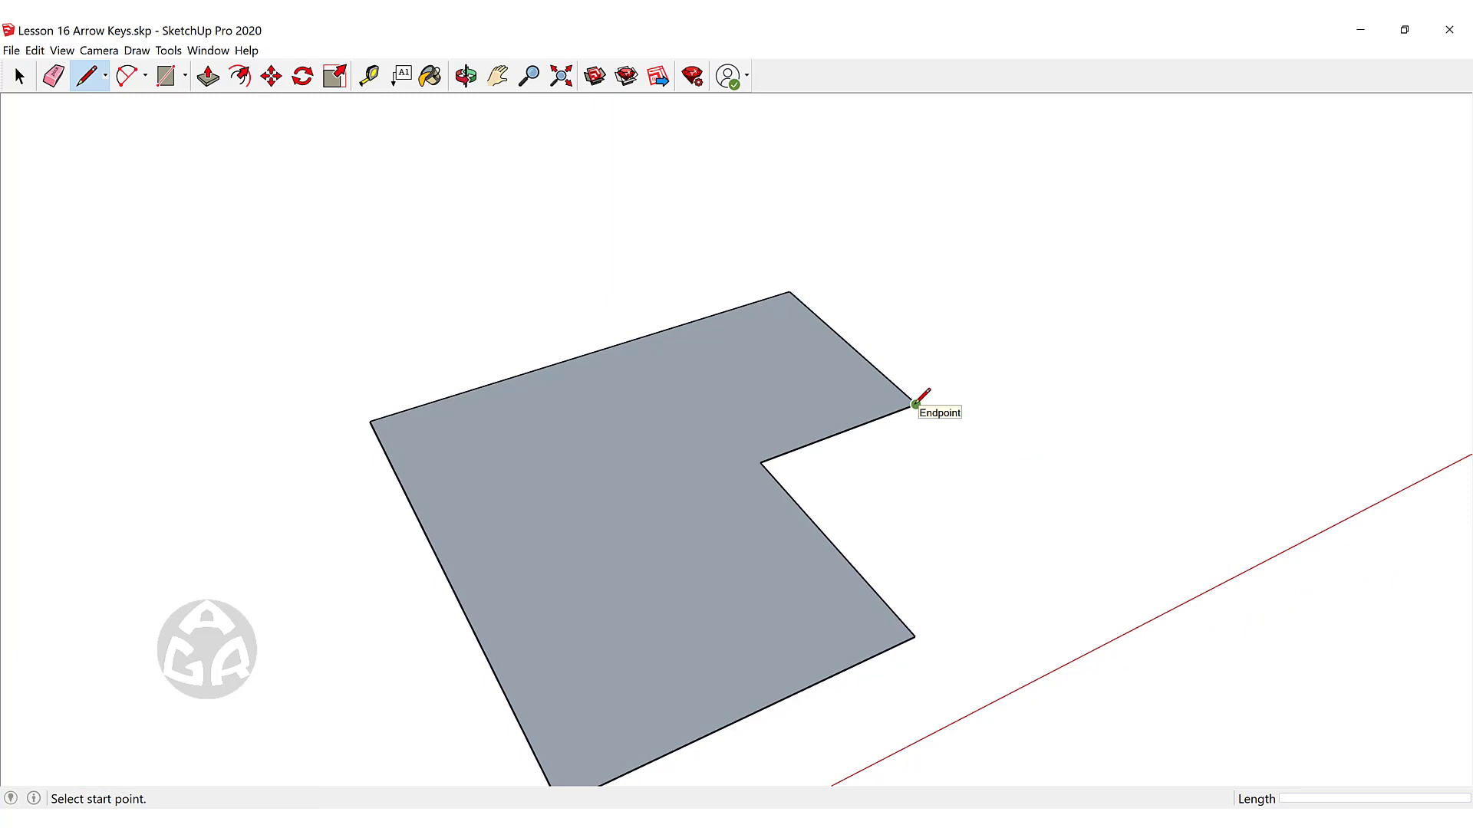
click(915, 404)
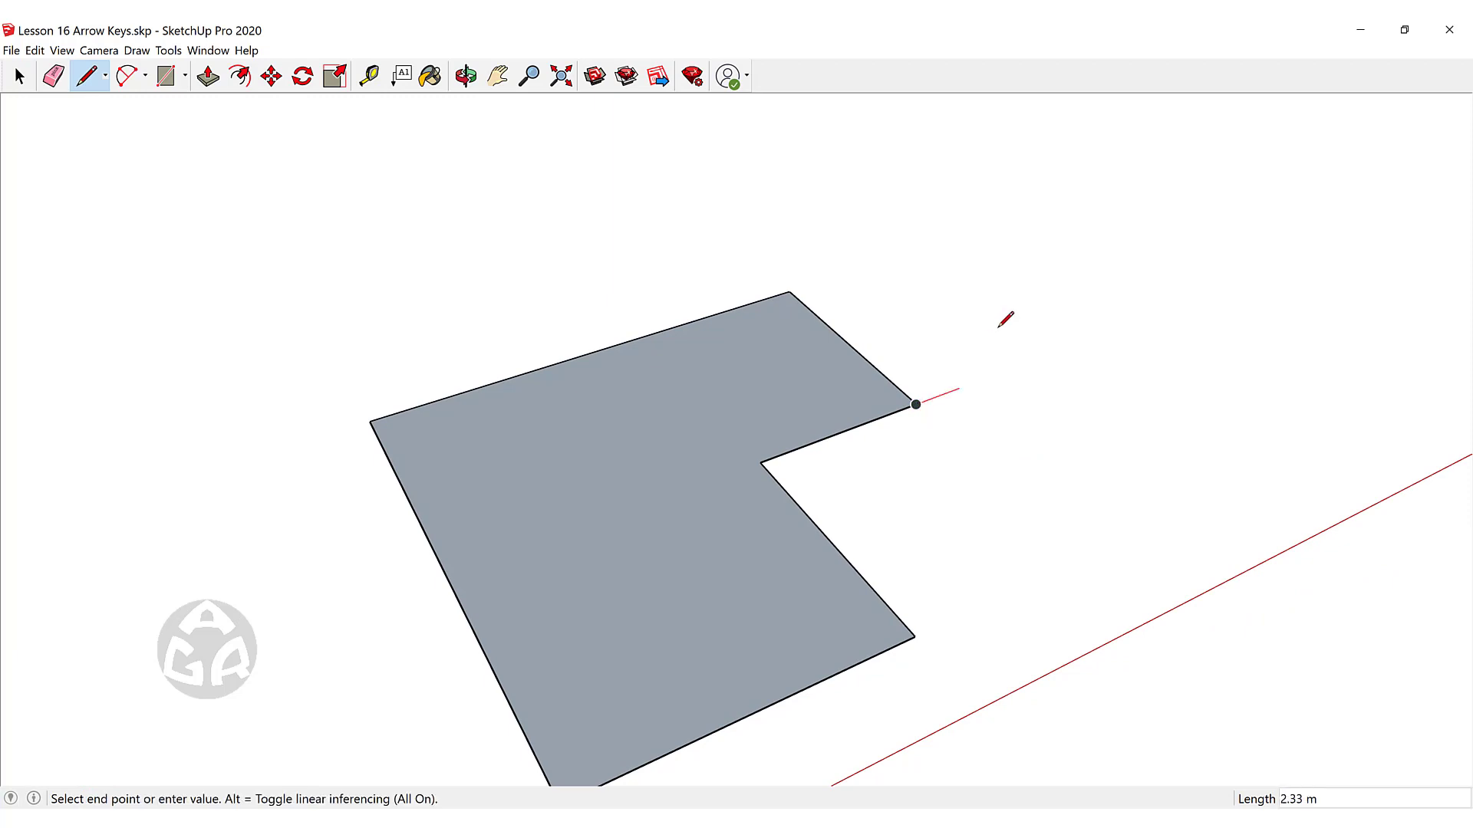
scroll(1000, 326, down, 3)
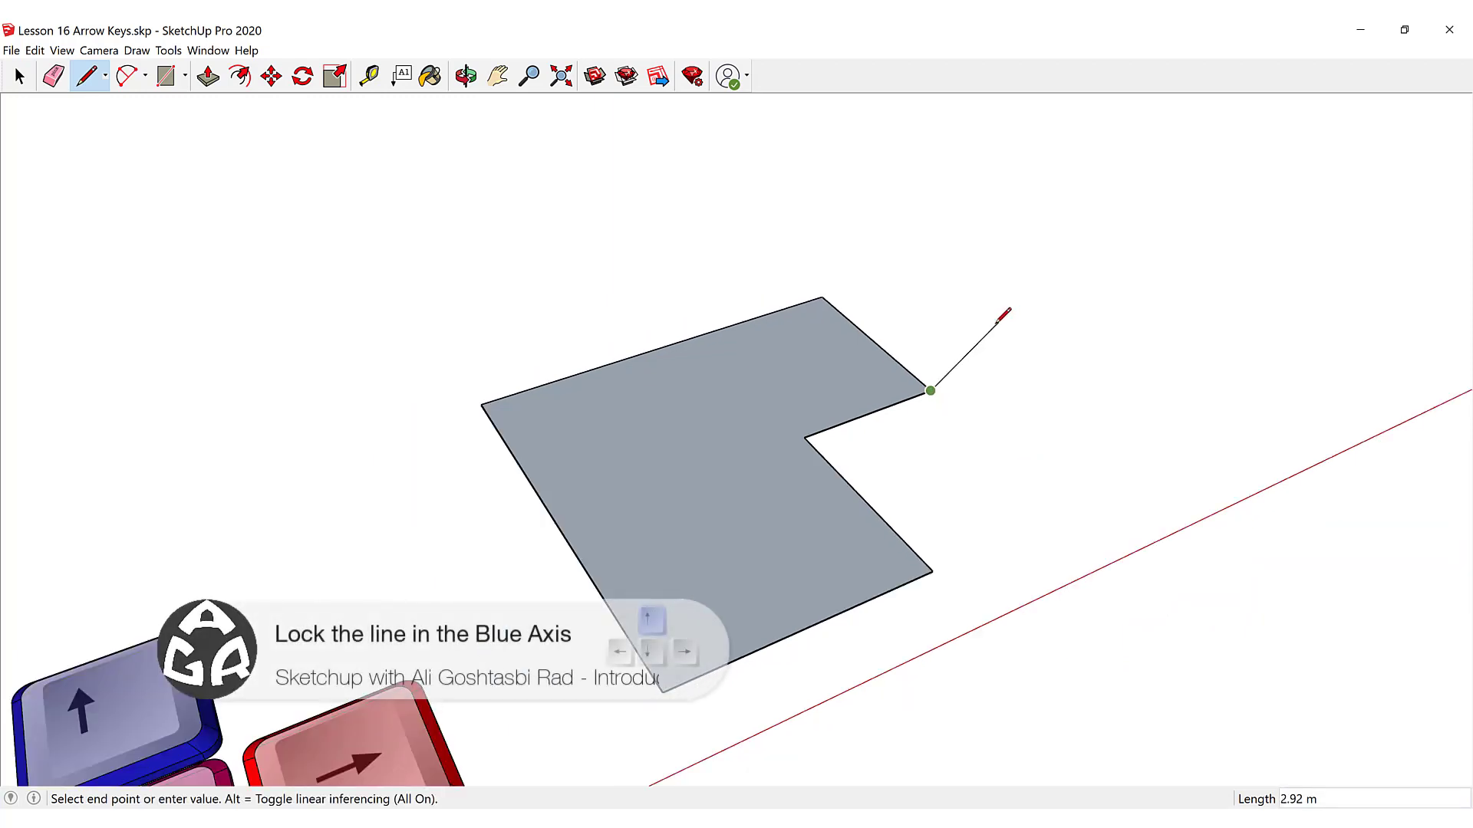
middle_drag(486, 632, 430, 645)
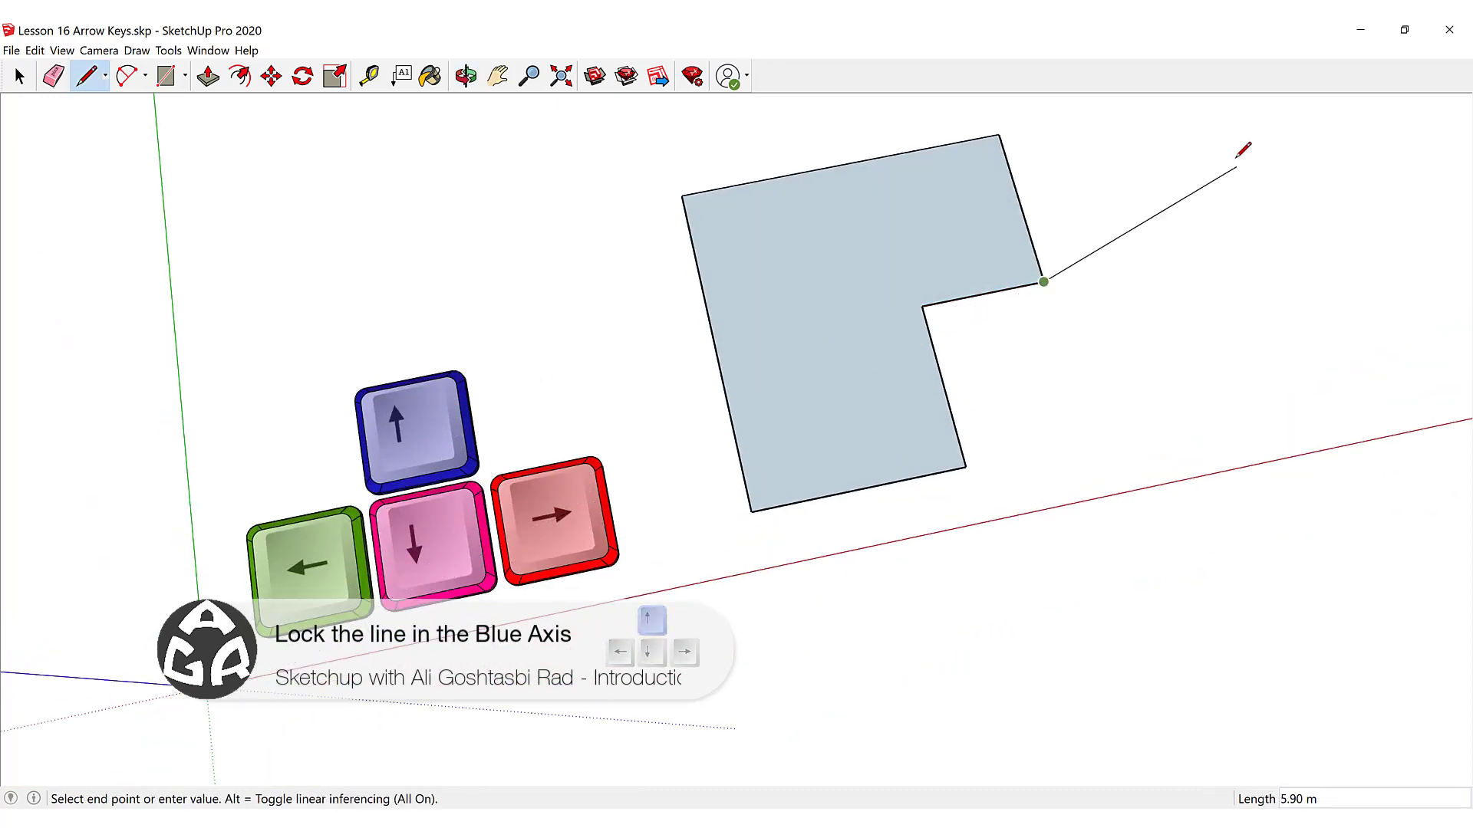
key(Up)
text(3.5)
key(Return)
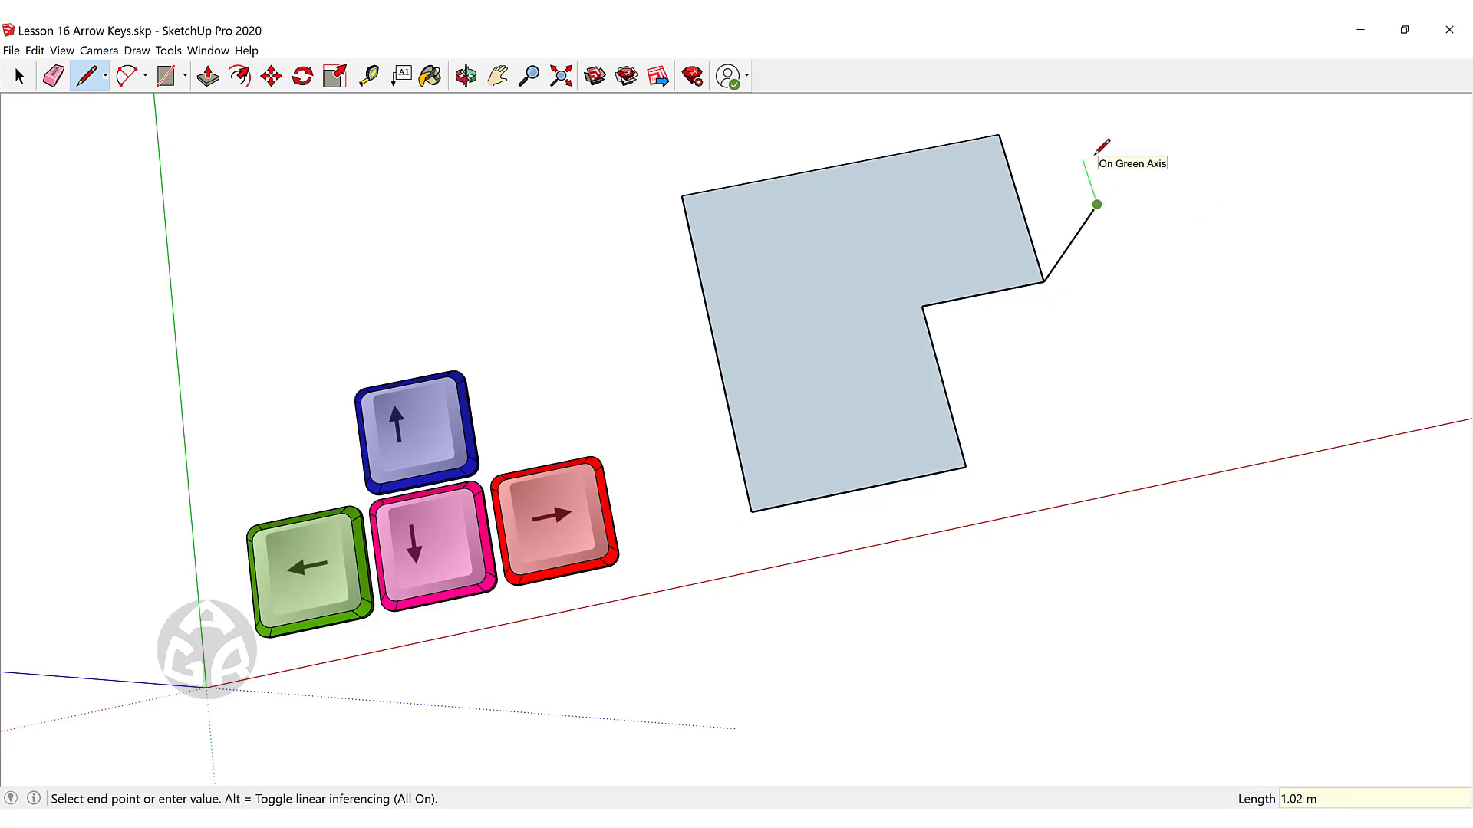
Draw a 4 m top edge locked to the green axis, aligned with the neighbouring corner, and close the upright face down to that corner.
key(Left)
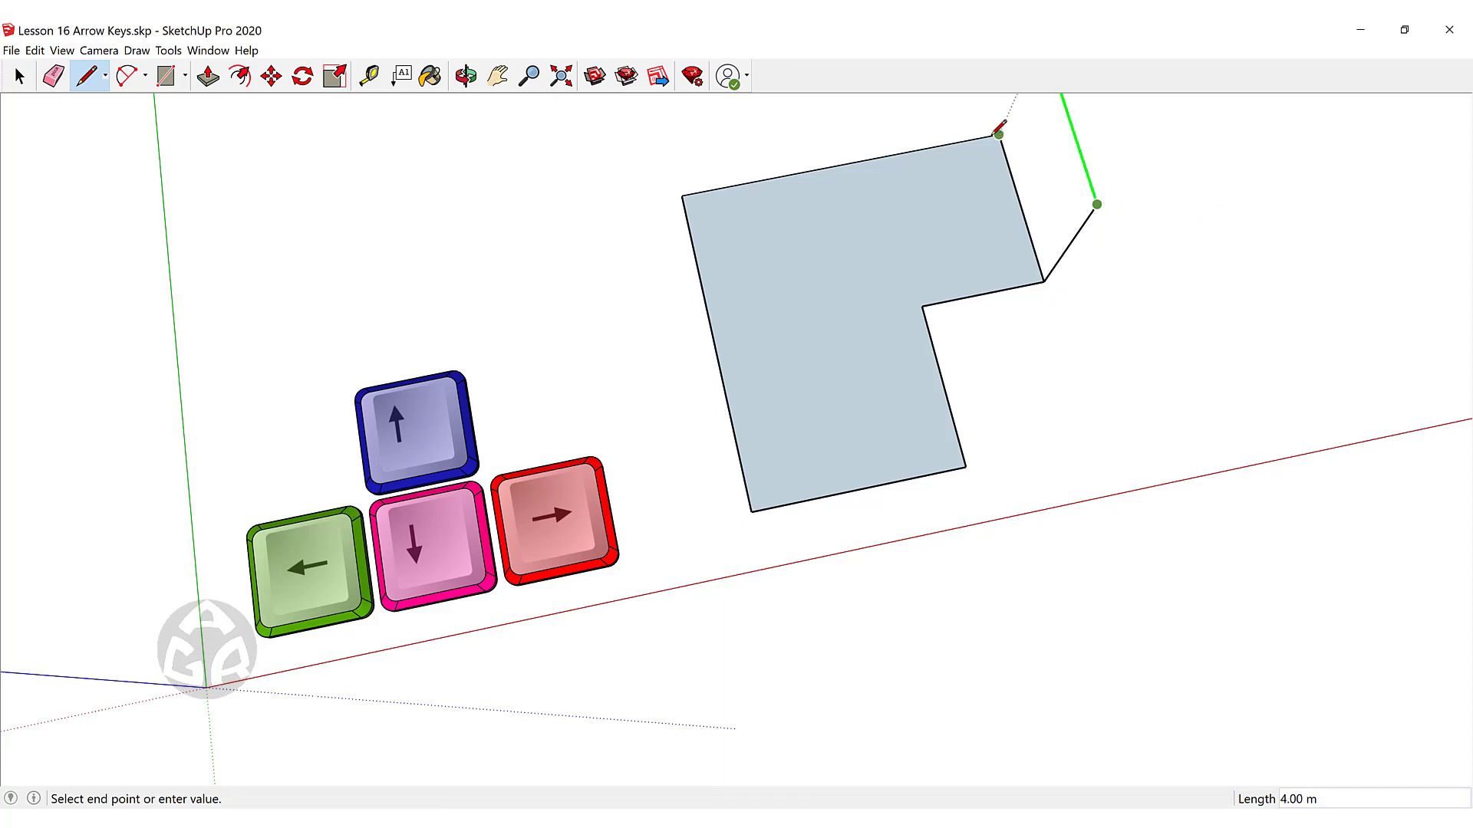
middle_drag(1001, 127, 923, 174)
scroll(847, 287, down, 2)
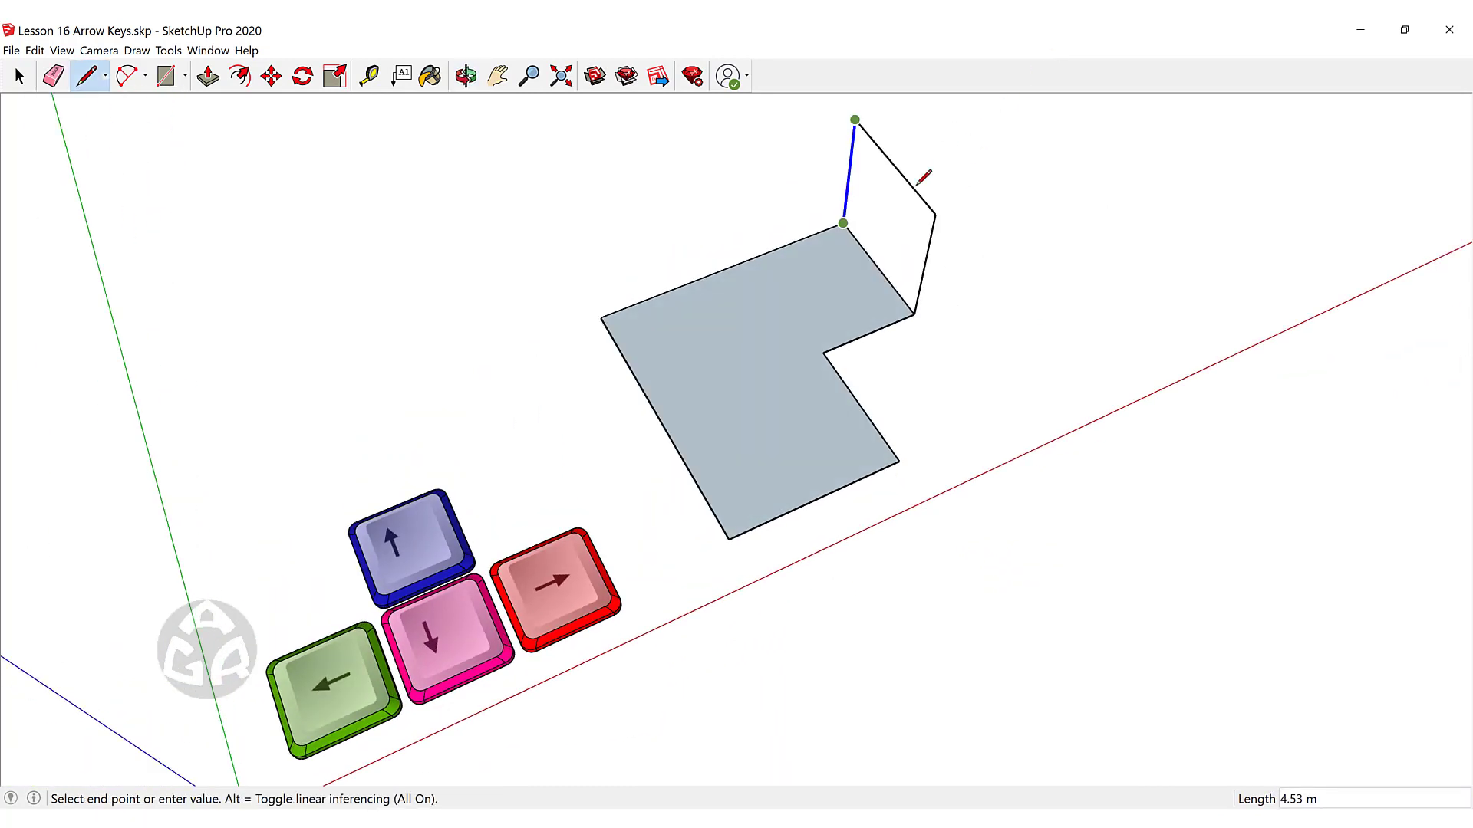
click(845, 223)
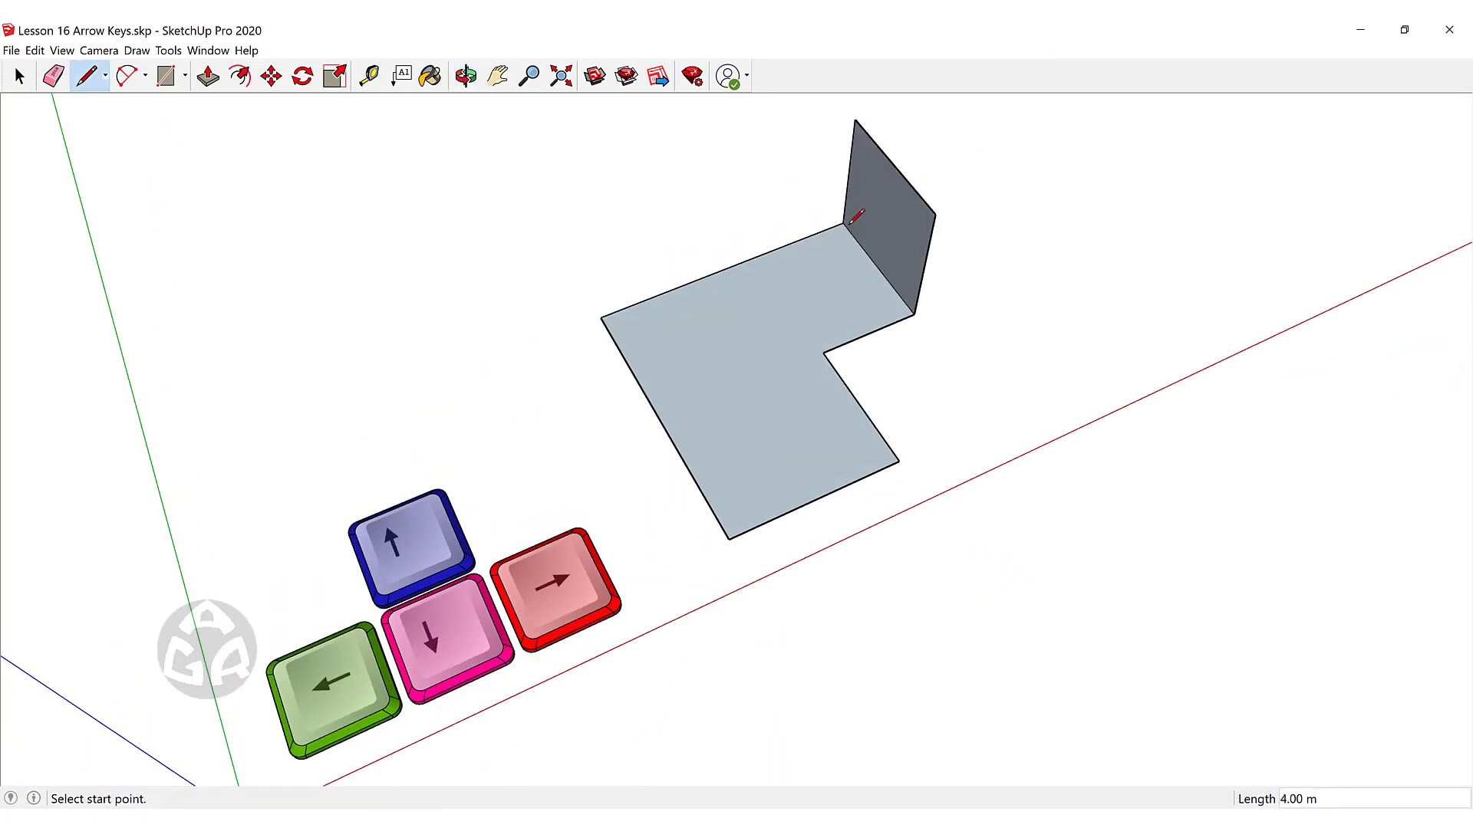
key(space)
Examine the L-shaped floor face and the upright face from several angles.
scroll(879, 336, down, 3)
middle_drag(881, 337, 618, 365)
scroll(936, 506, up, 4)
middle_drag(935, 506, 924, 591)
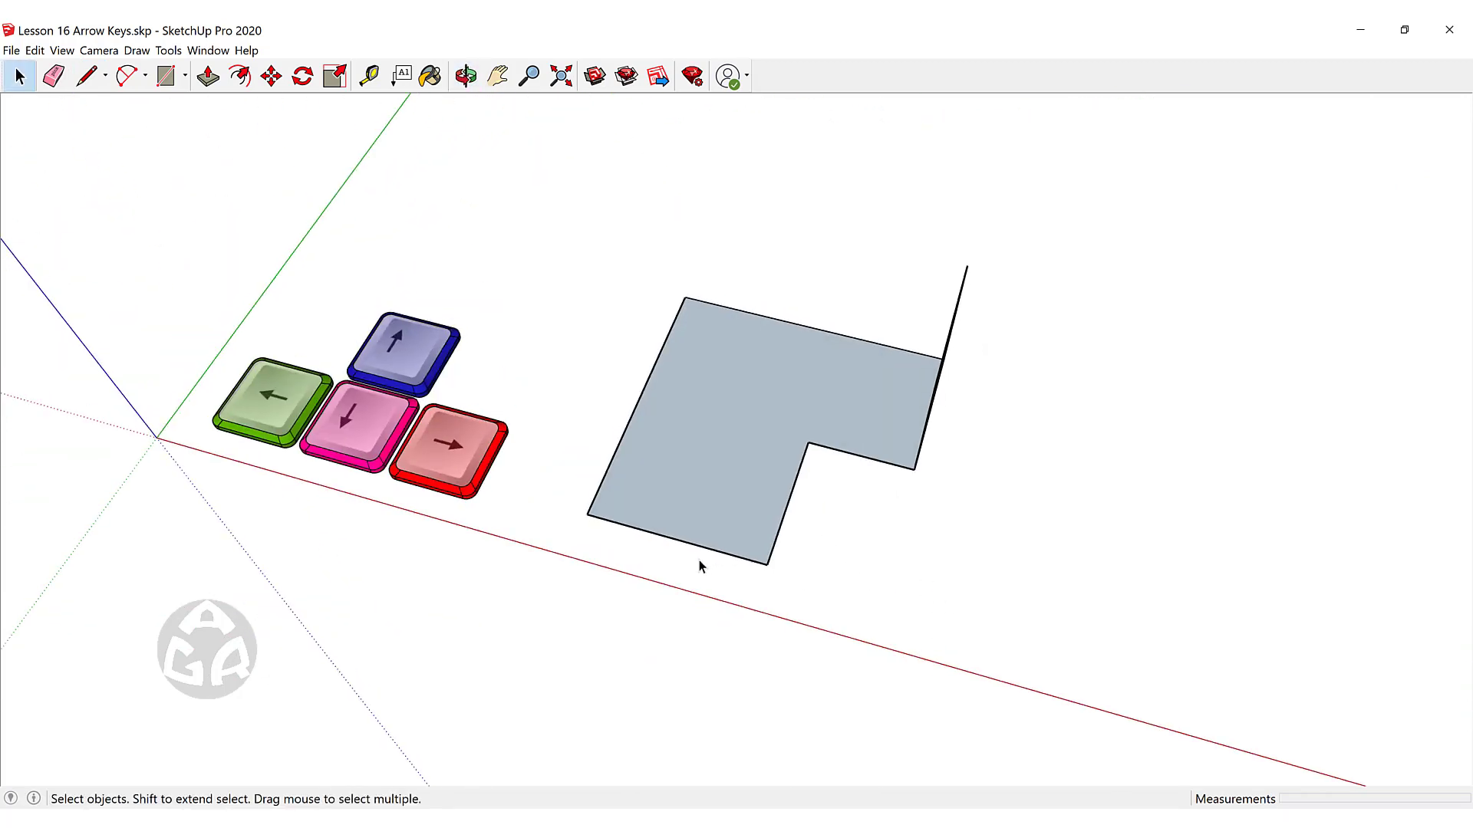
scroll(698, 562, down, 2)
middle_drag(699, 562, 916, 583)
scroll(504, 515, up, 3)
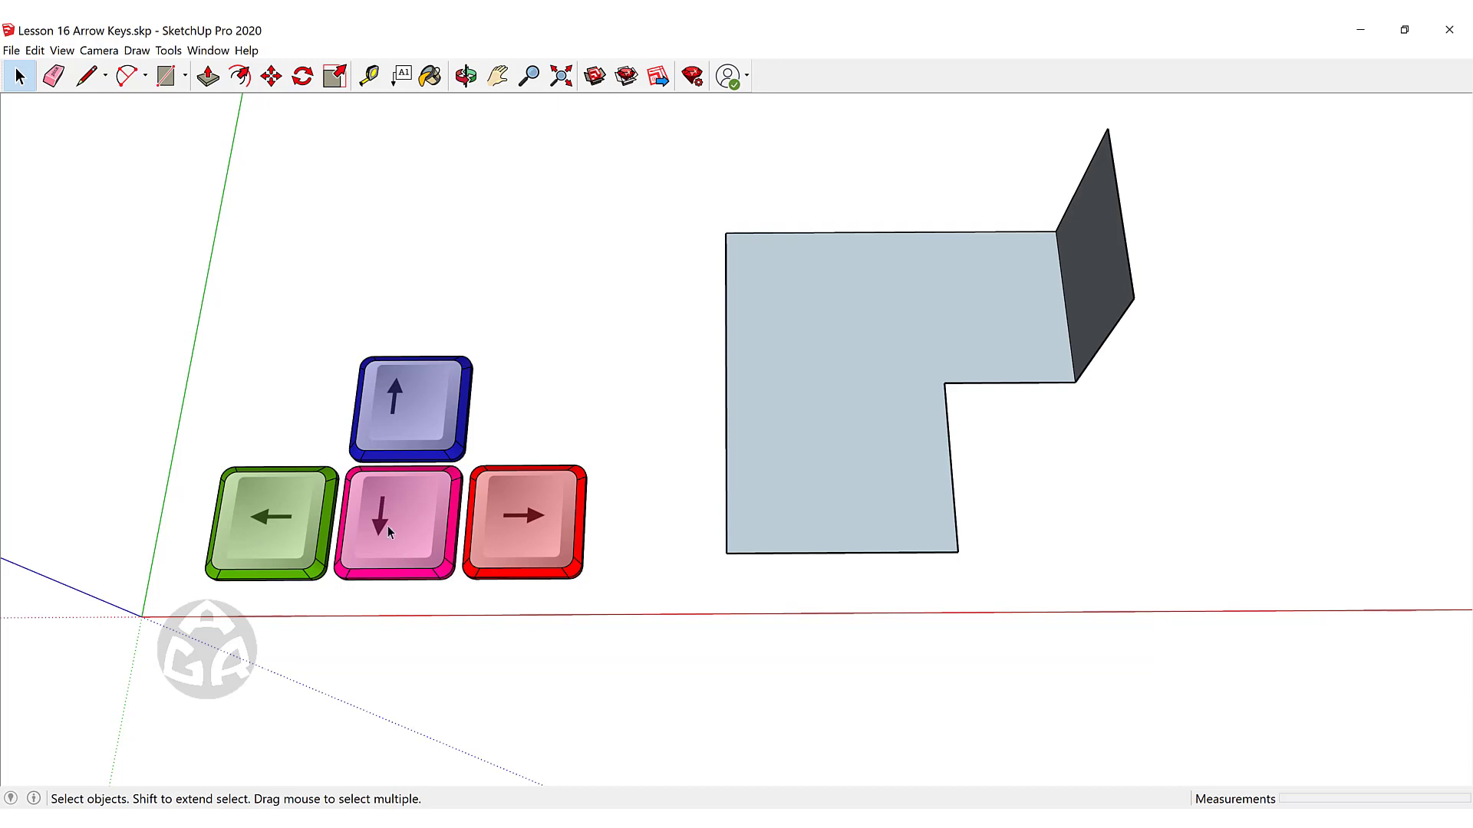
Draw a freehand diagonal line crossing the red axis, in the empty area beside the L-shaped face.
scroll(414, 493, down, 4)
shift+middle_drag(717, 415, 618, 401)
scroll(717, 457, up, 2)
key(l)
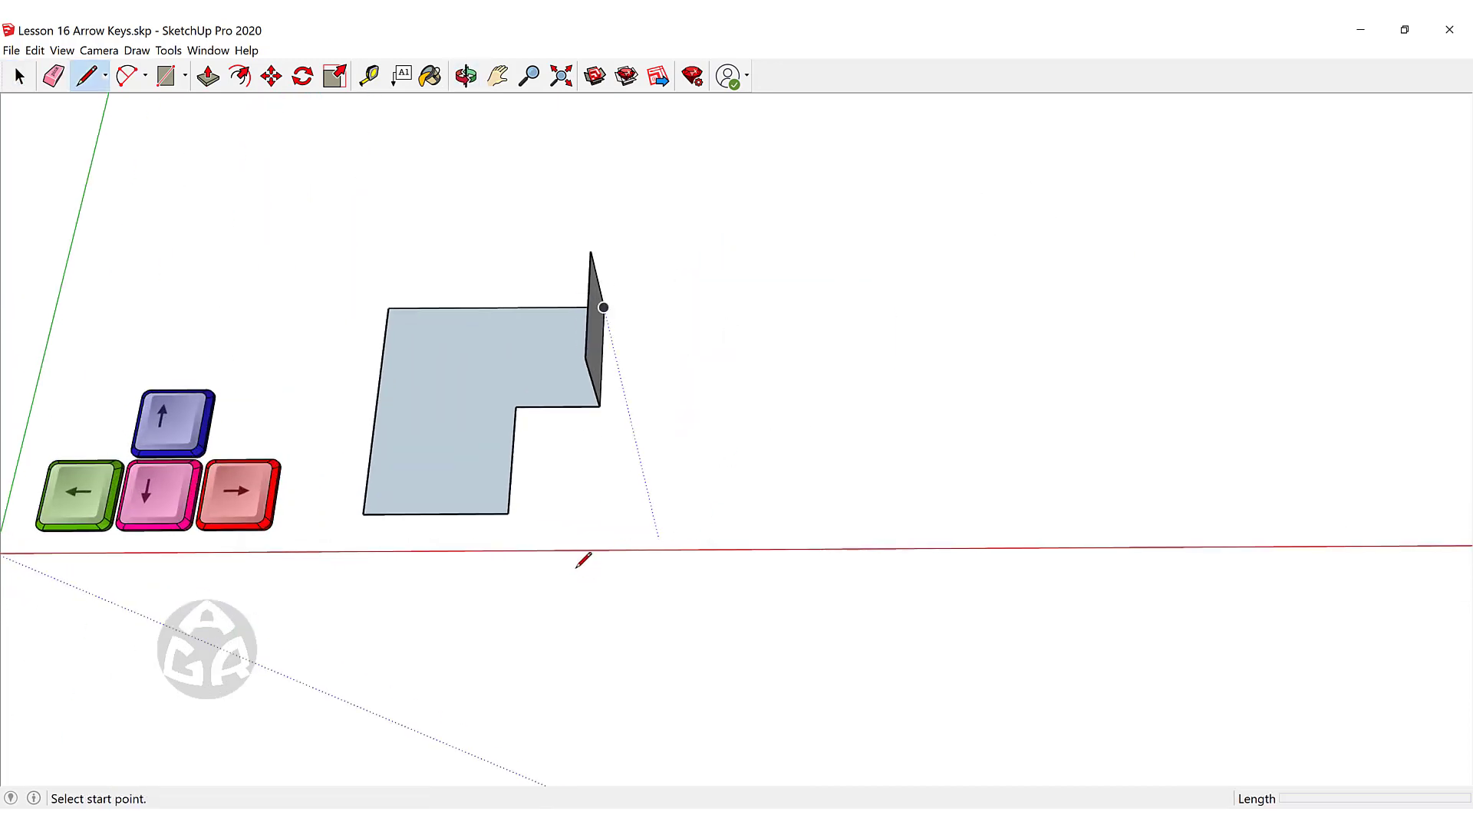
click(535, 573)
click(709, 443)
key(space)
scroll(623, 516, up, 4)
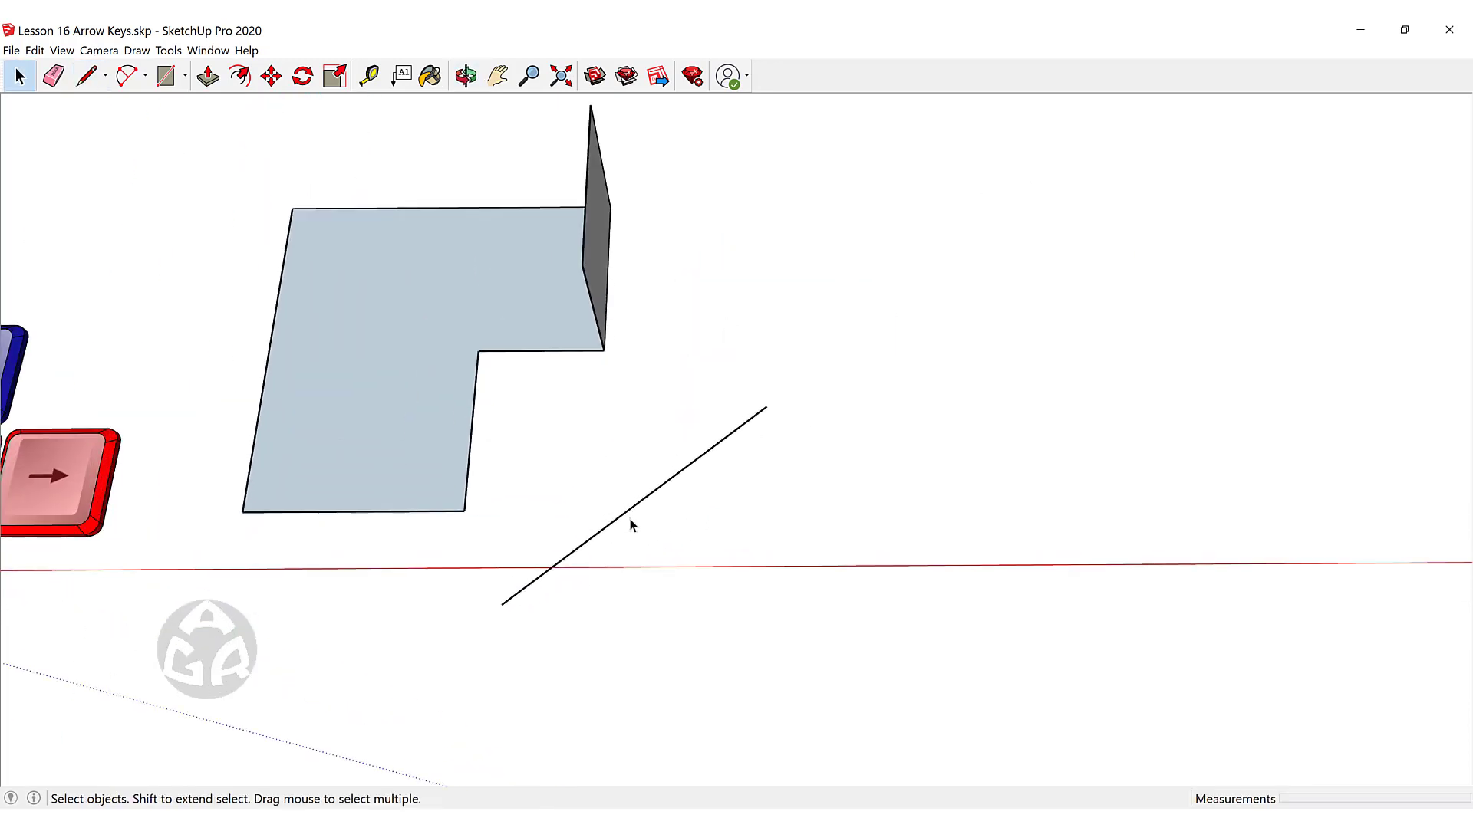
Draw a line about 2.7 m long, locked perpendicular to the diagonal line, starting near the red axis and ending beside the diagonal's far end.
shift+middle_drag(701, 488, 763, 437)
scroll(826, 378, down, 3)
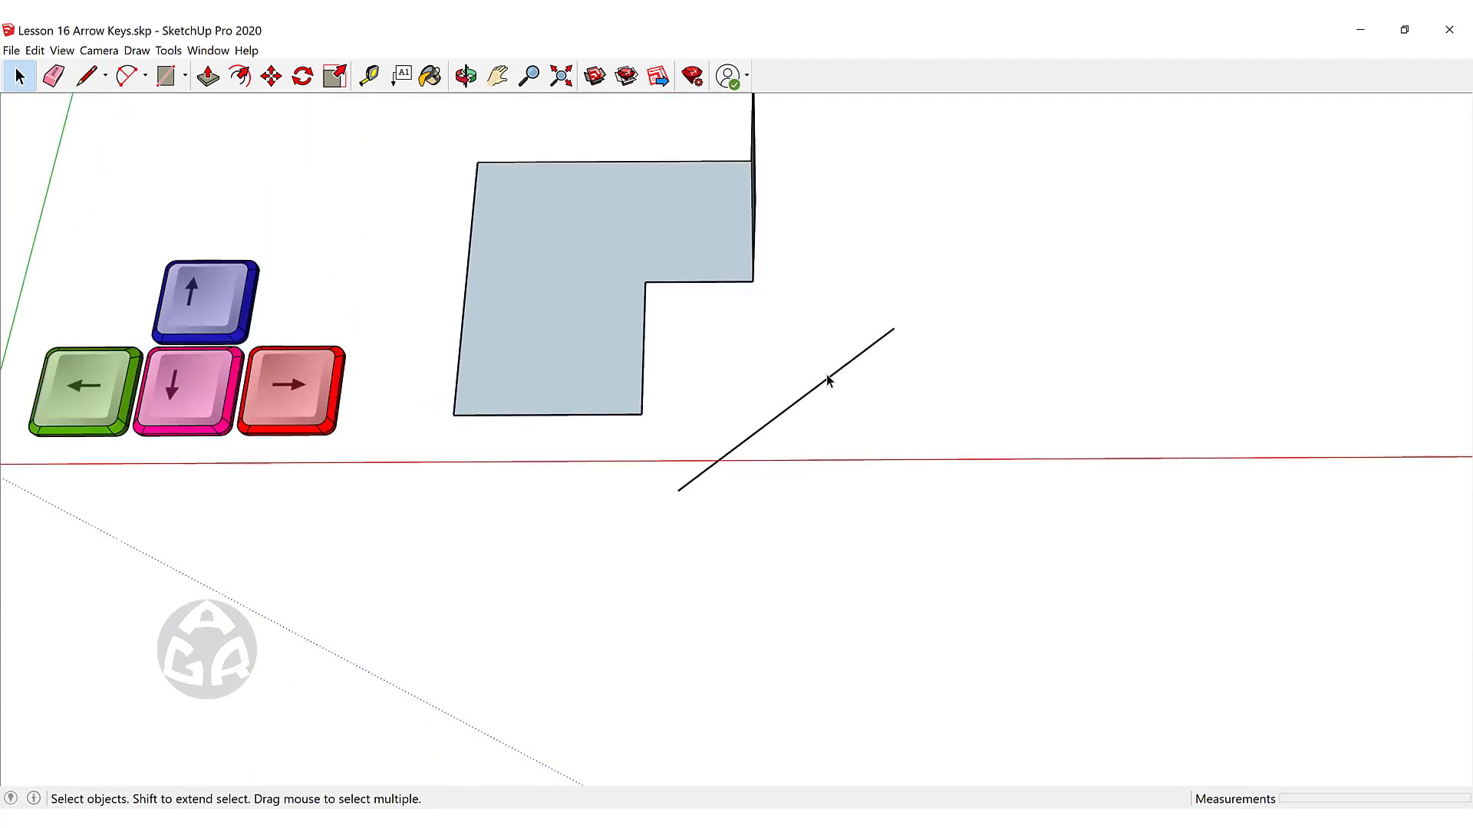
scroll(854, 373, up, 2)
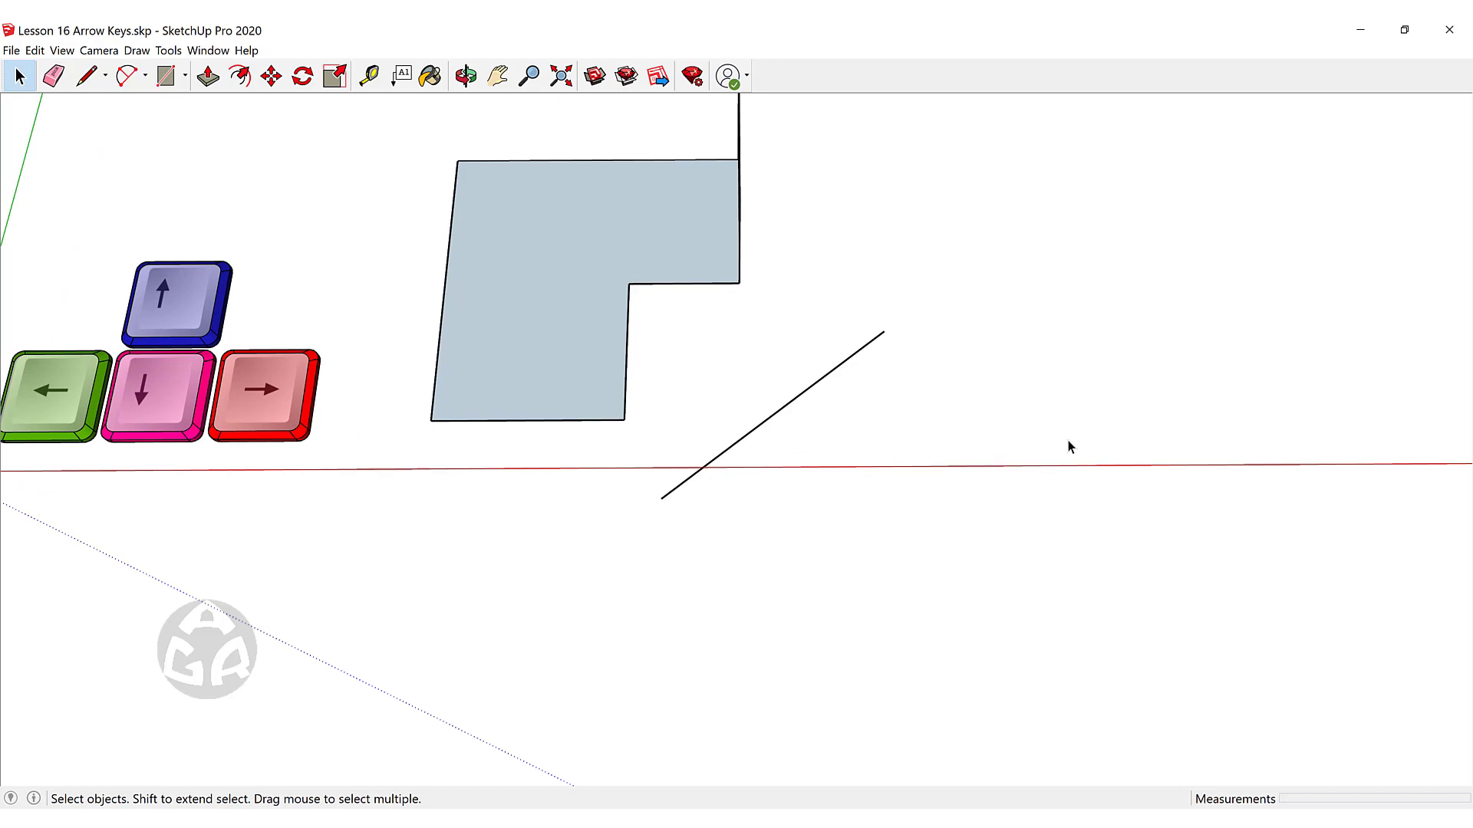
key(l)
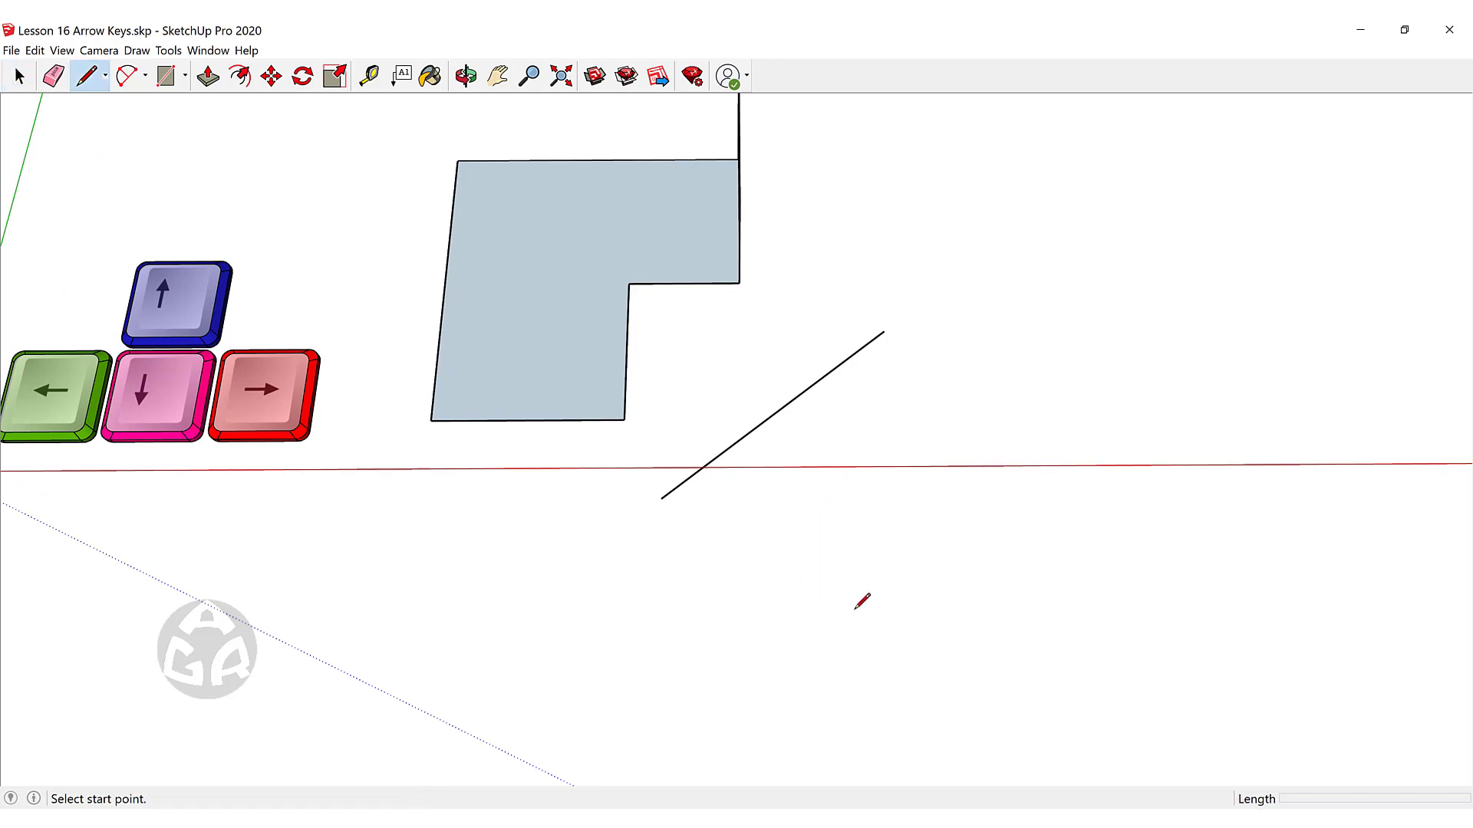
click(968, 470)
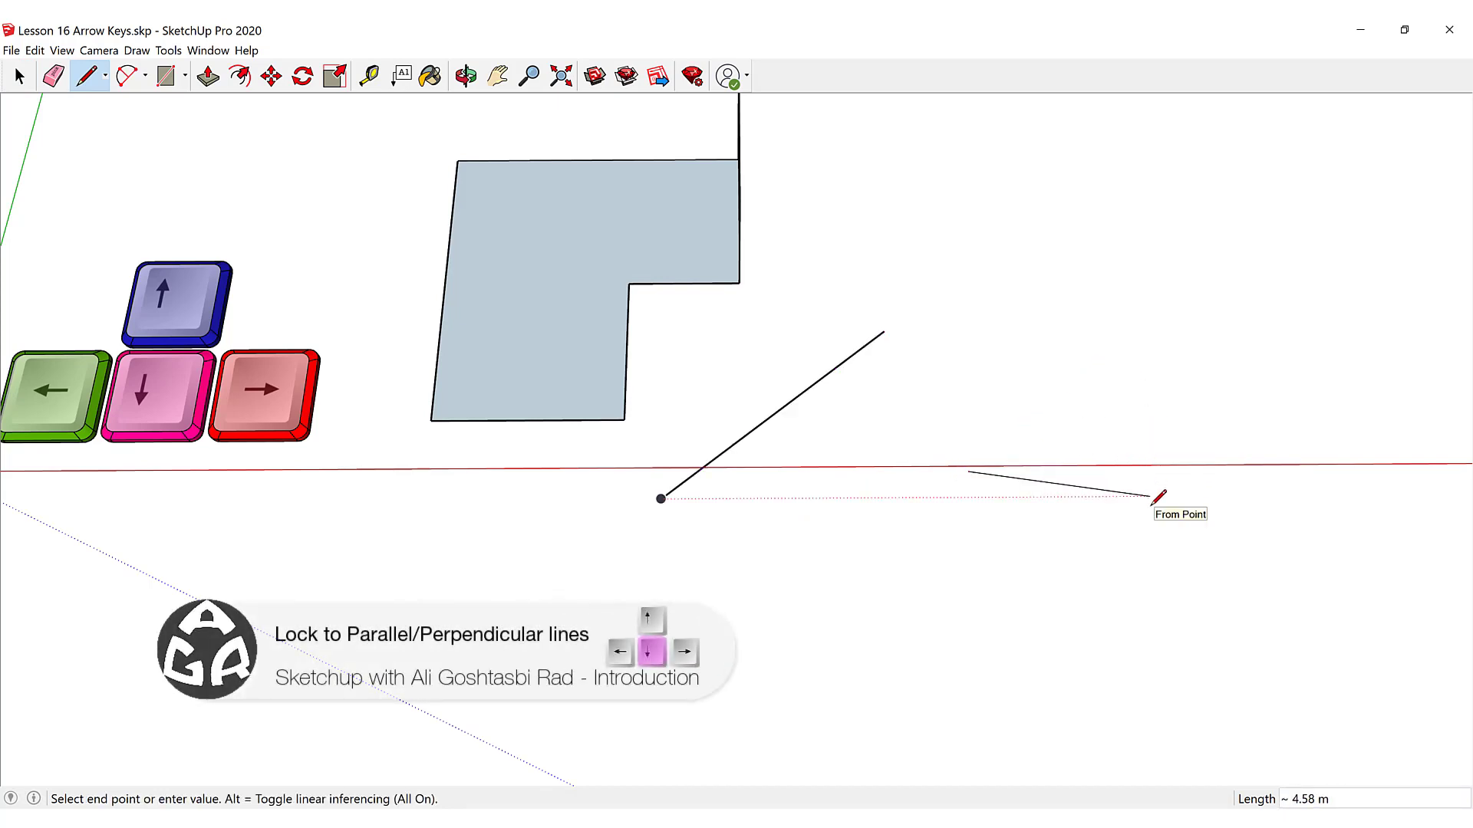
key(Down)
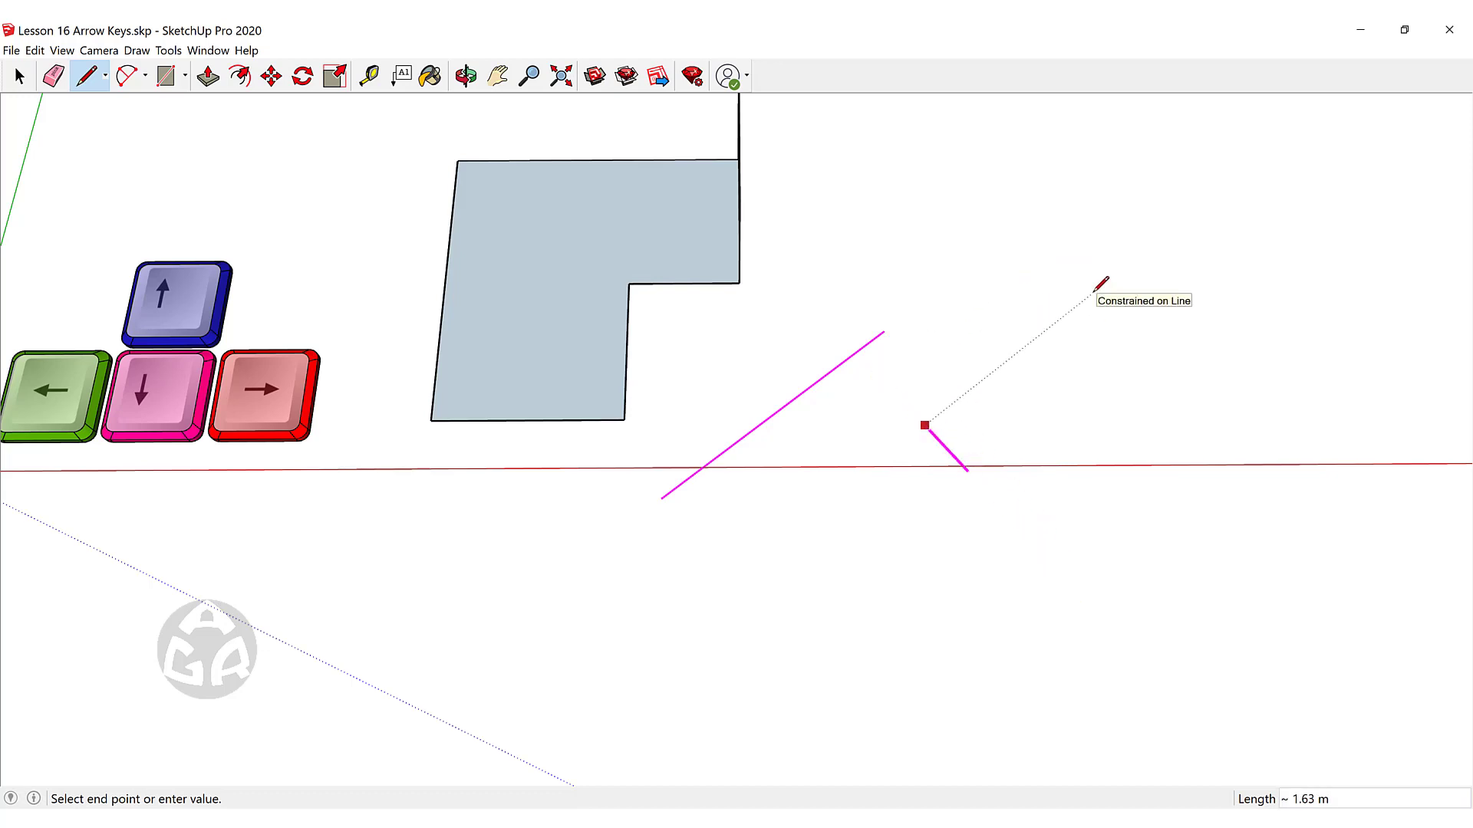
key(Down)
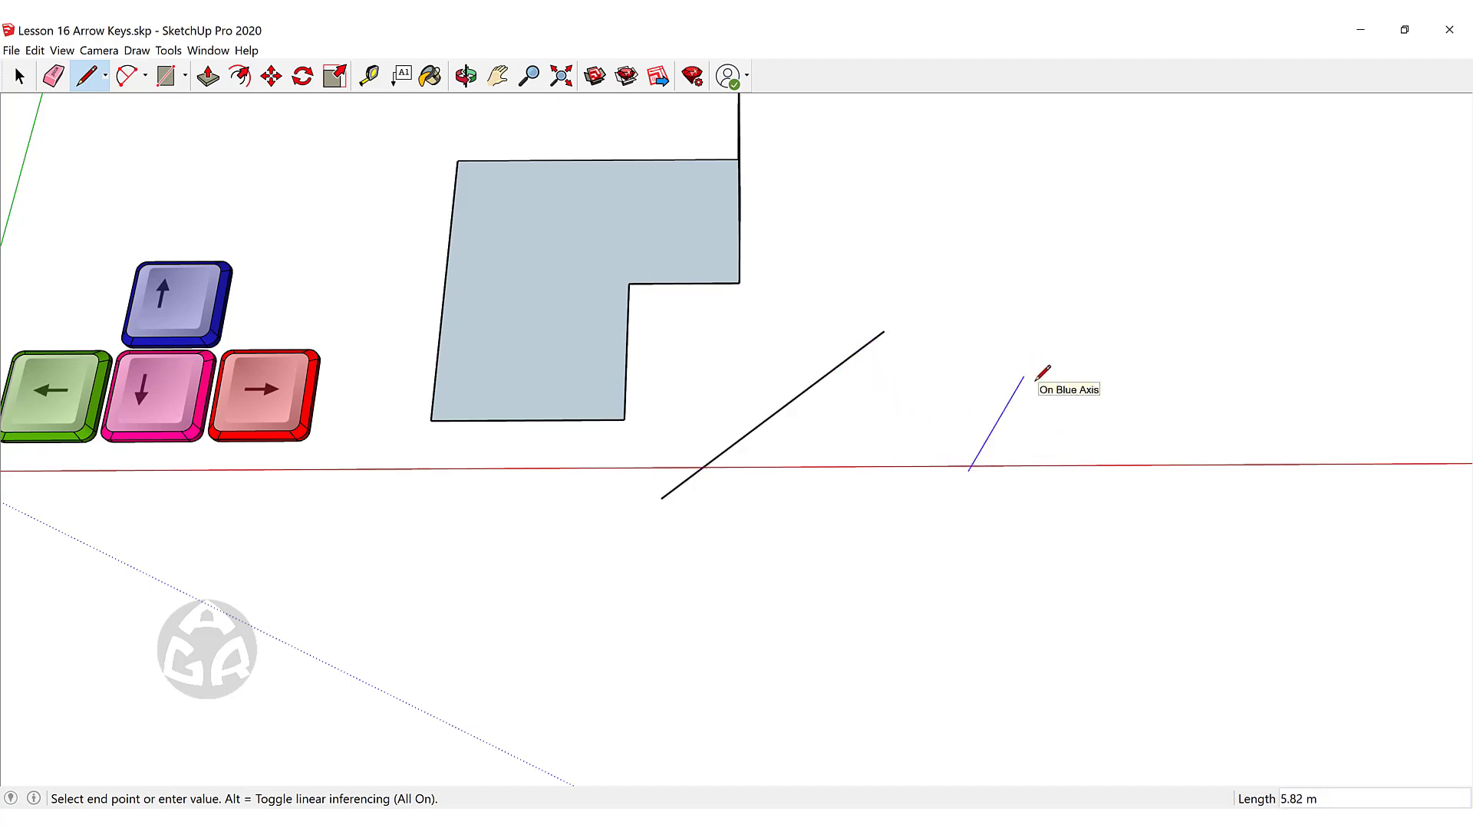
key(Down)
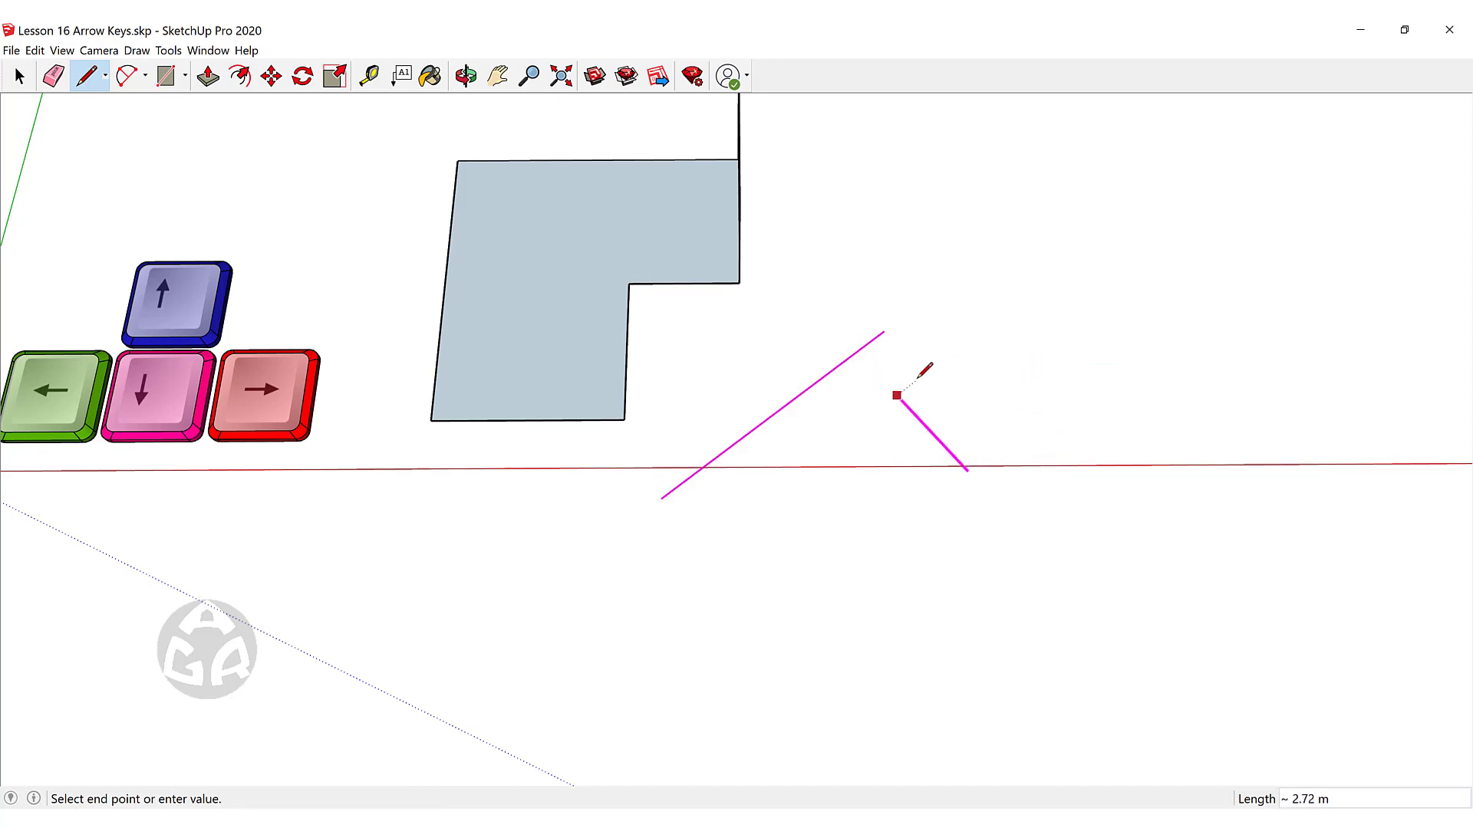
click(918, 377)
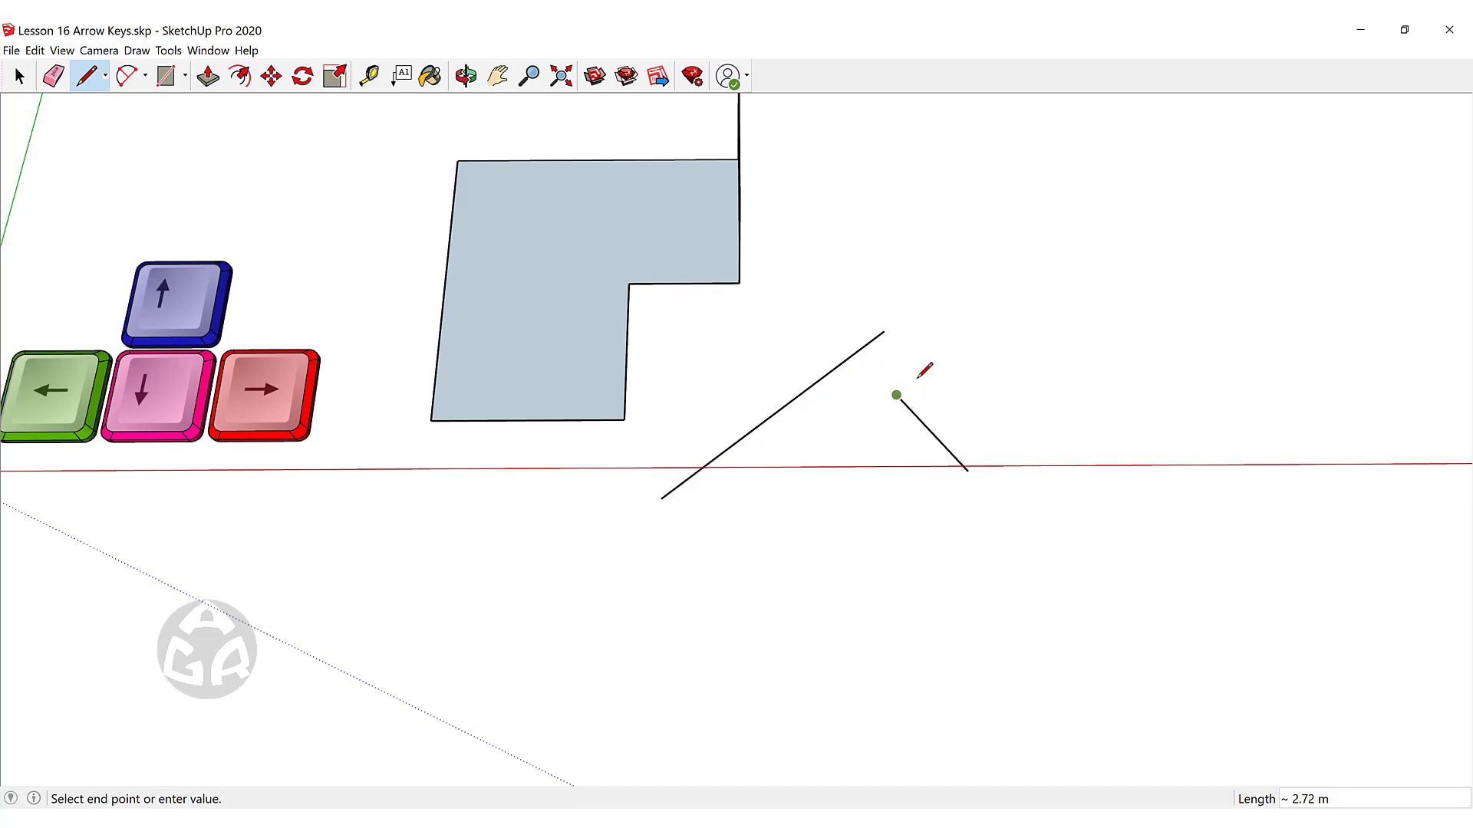
key(space)
Draw a freehand slanted line beyond the far ends of the diagonal and its short perpendicular line.
middle_drag(1042, 335, 999, 349)
scroll(998, 350, up, 2)
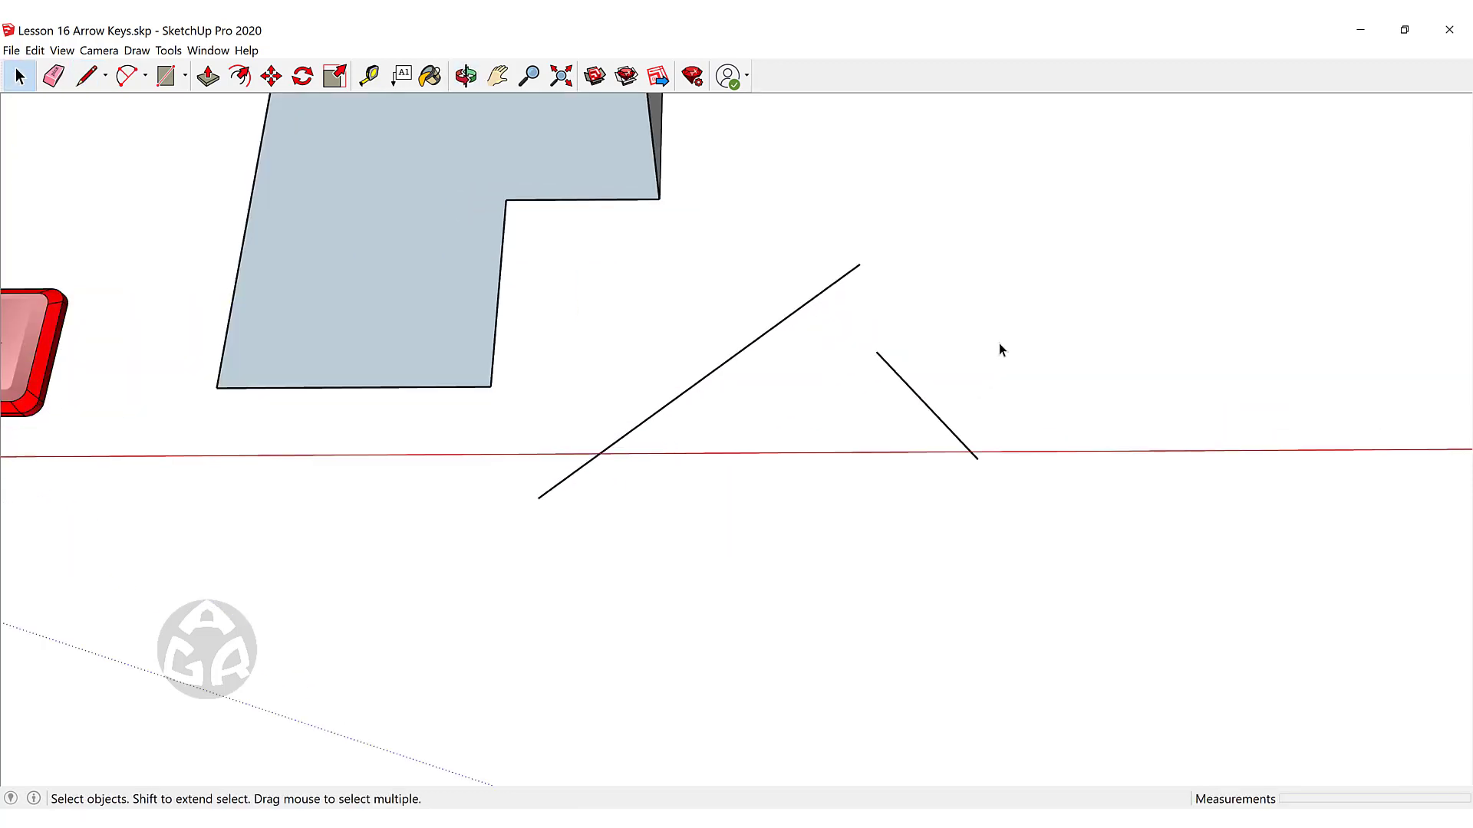
key(l)
click(929, 153)
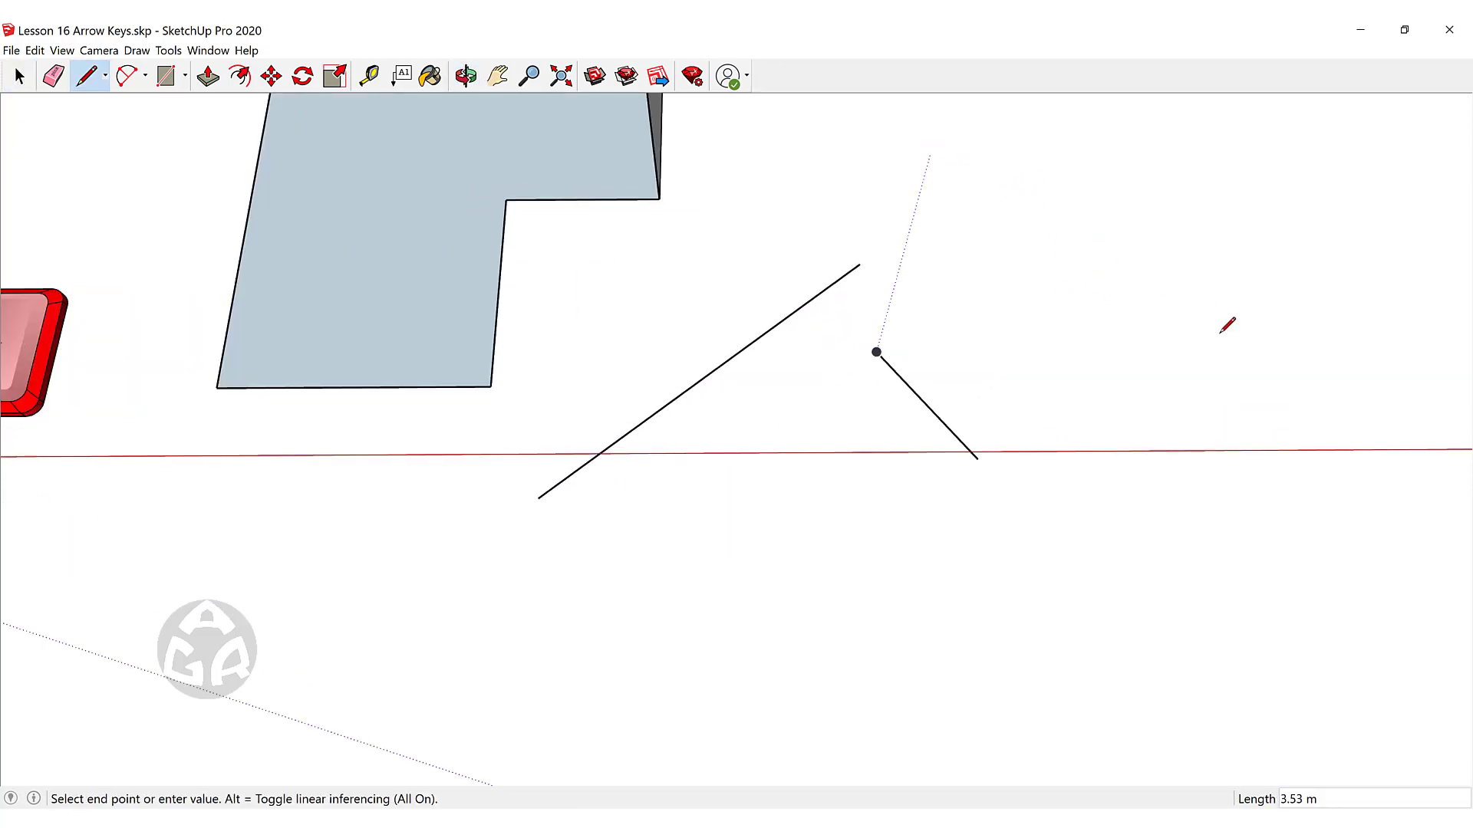
click(1259, 262)
key(Escape)
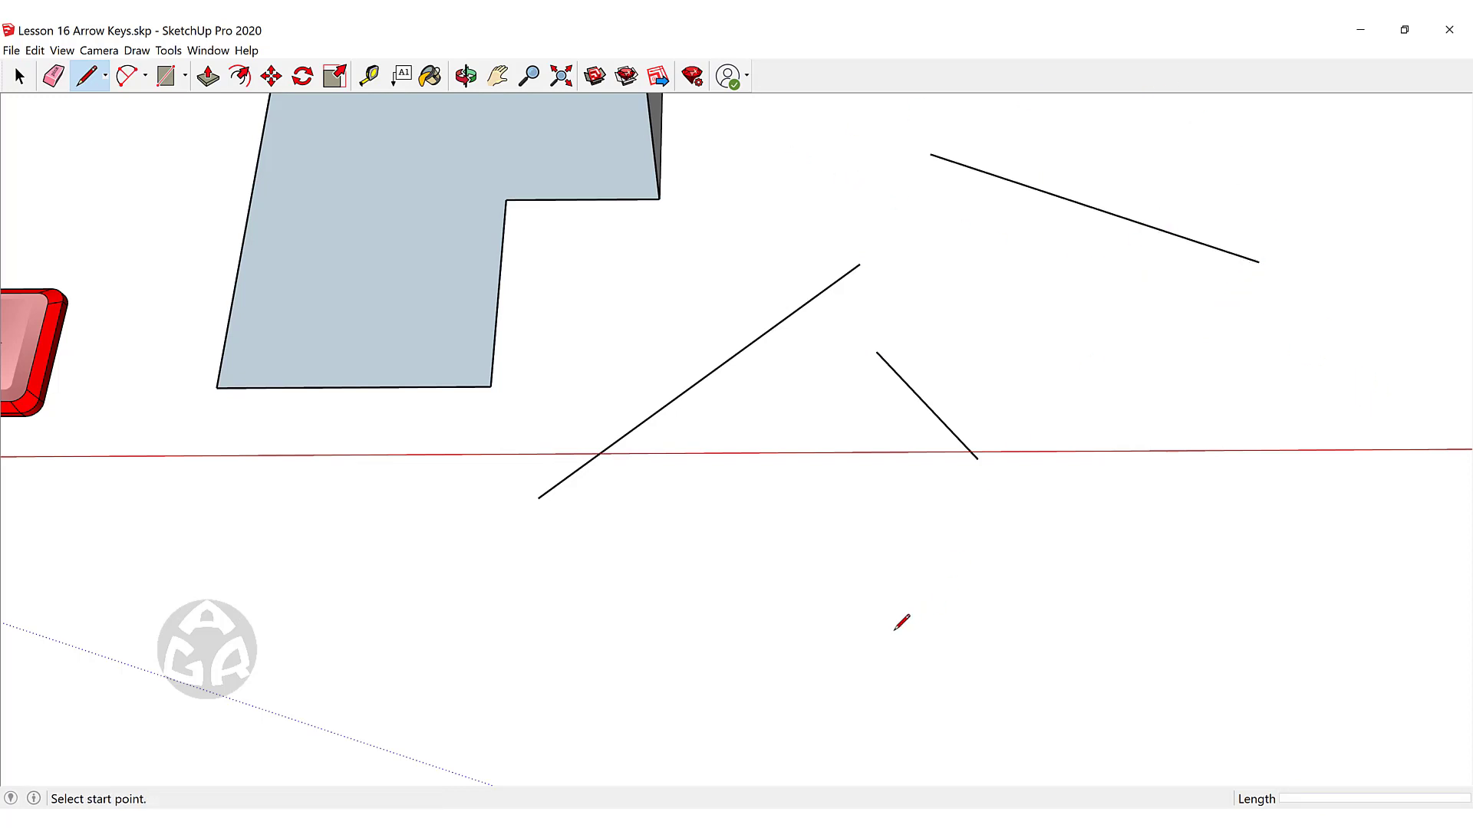
Draw another freehand slanted line on the near side of the red axis, in front of the existing loose lines.
click(690, 644)
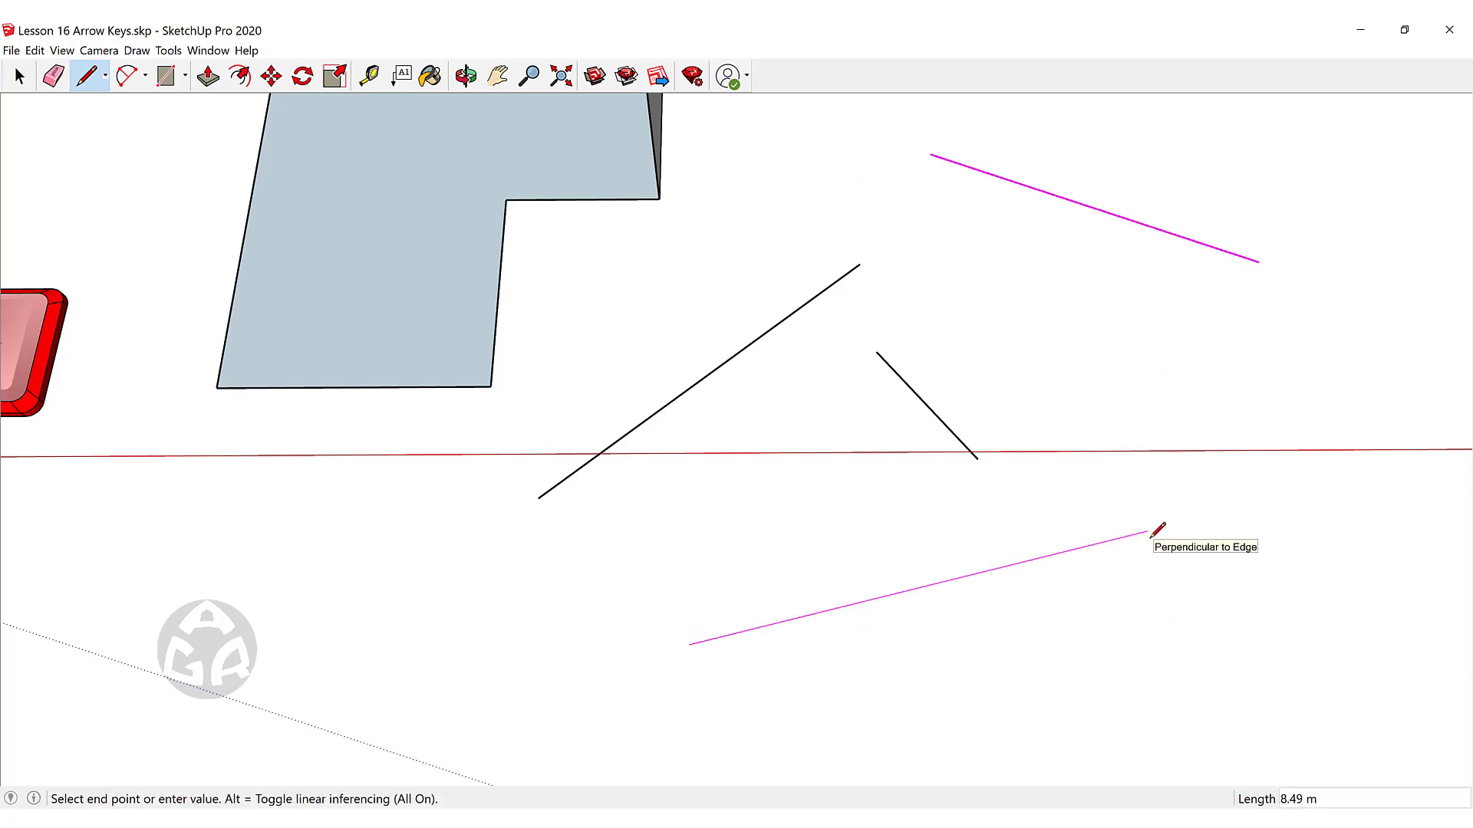
click(1154, 566)
key(space)
scroll(976, 371, down, 3)
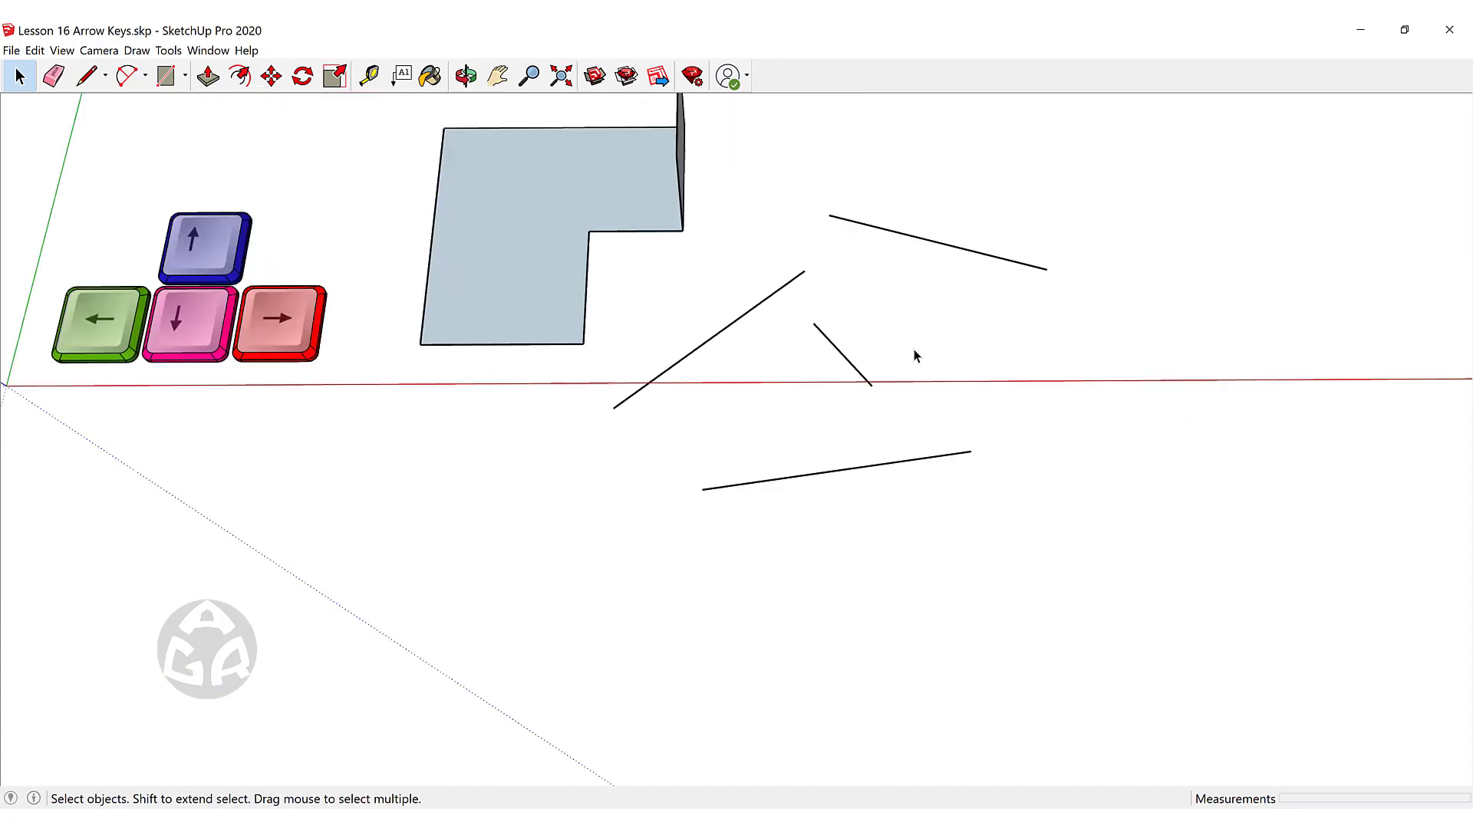
Draw a line about 2 m long, locked perpendicular to the farthest slanted line, checking its direction from several angles.
scroll(914, 350, up, 3)
key(l)
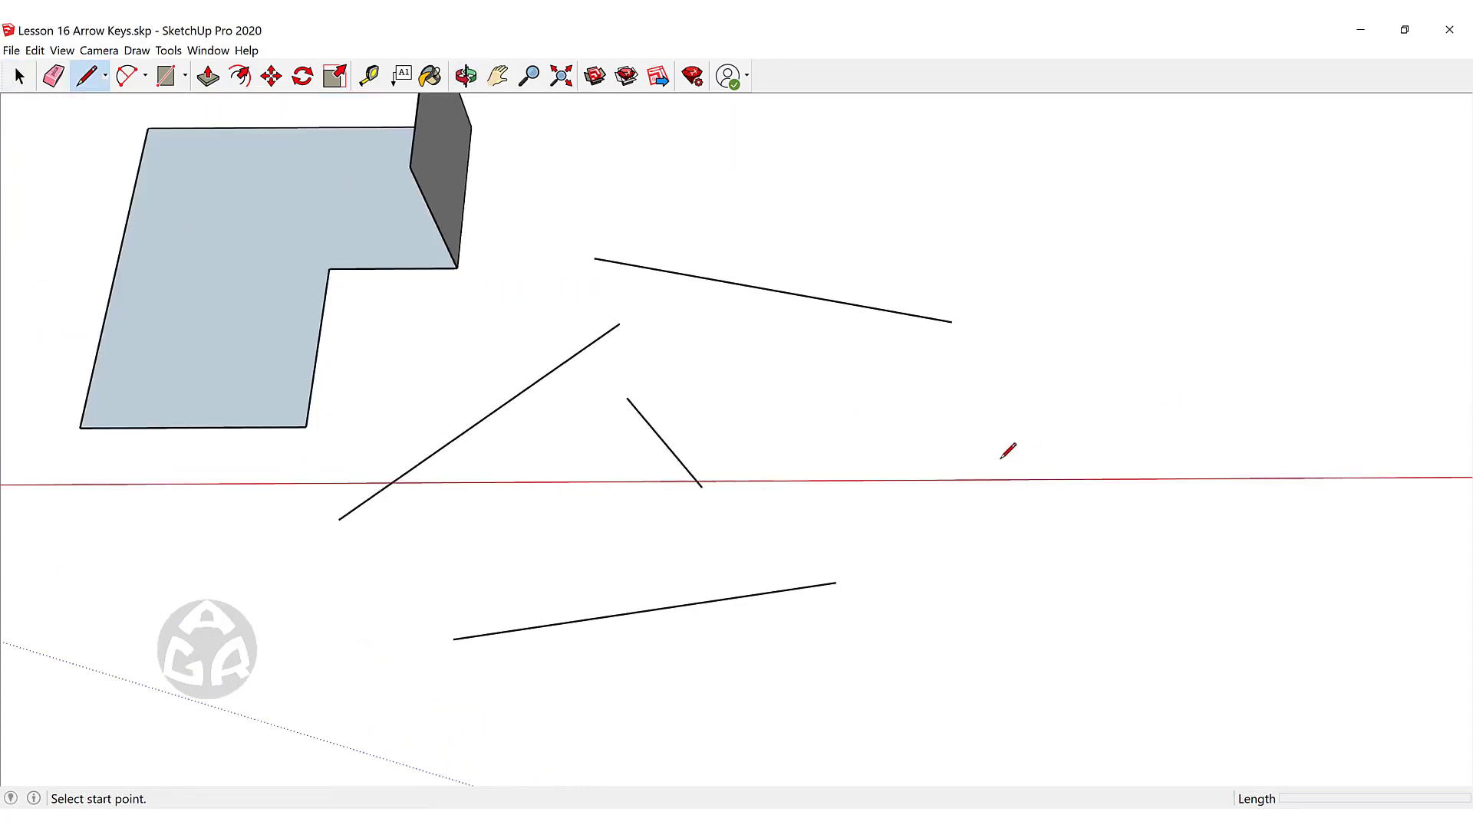
click(970, 463)
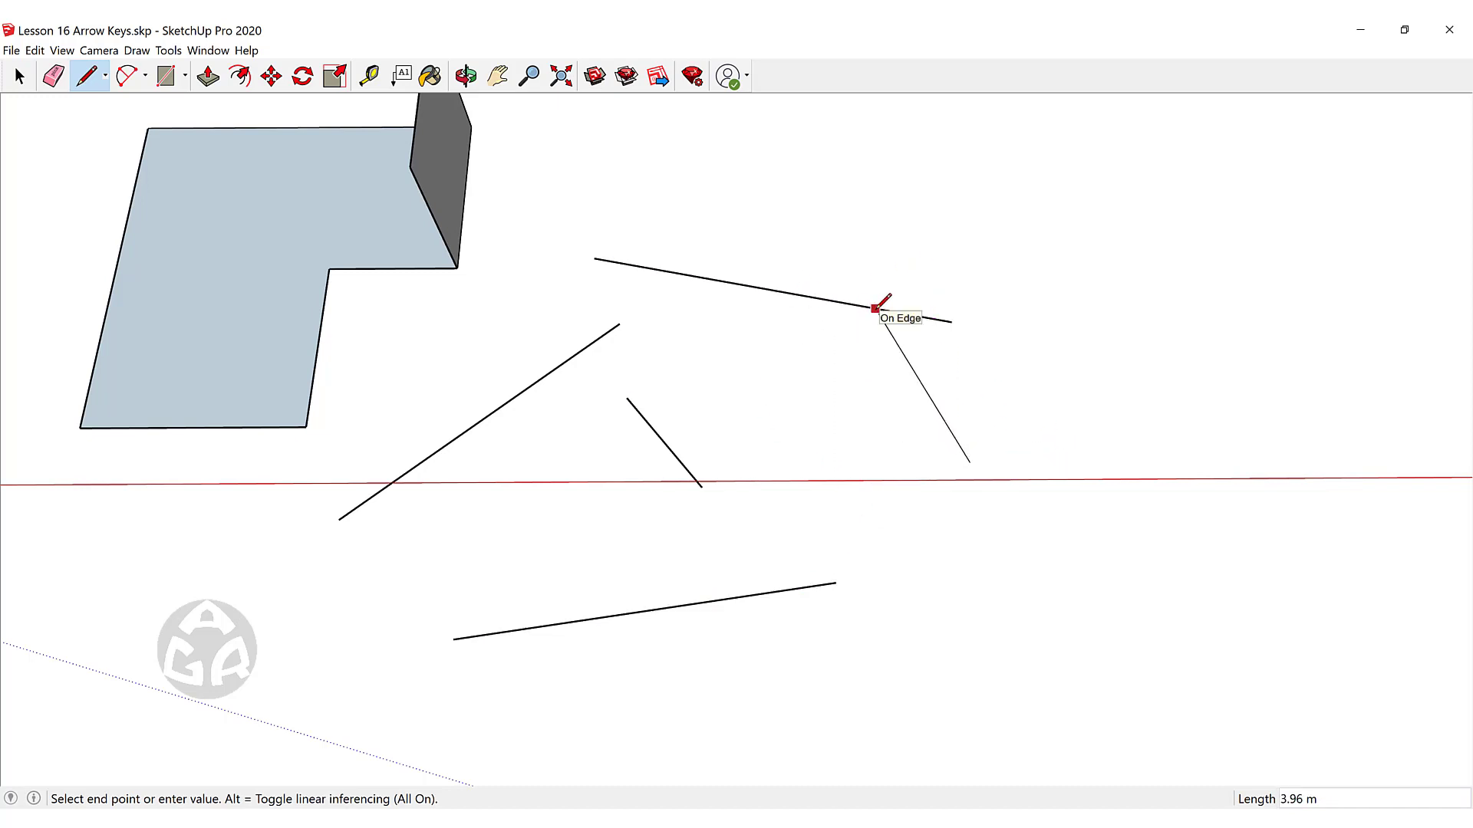
key(Down)
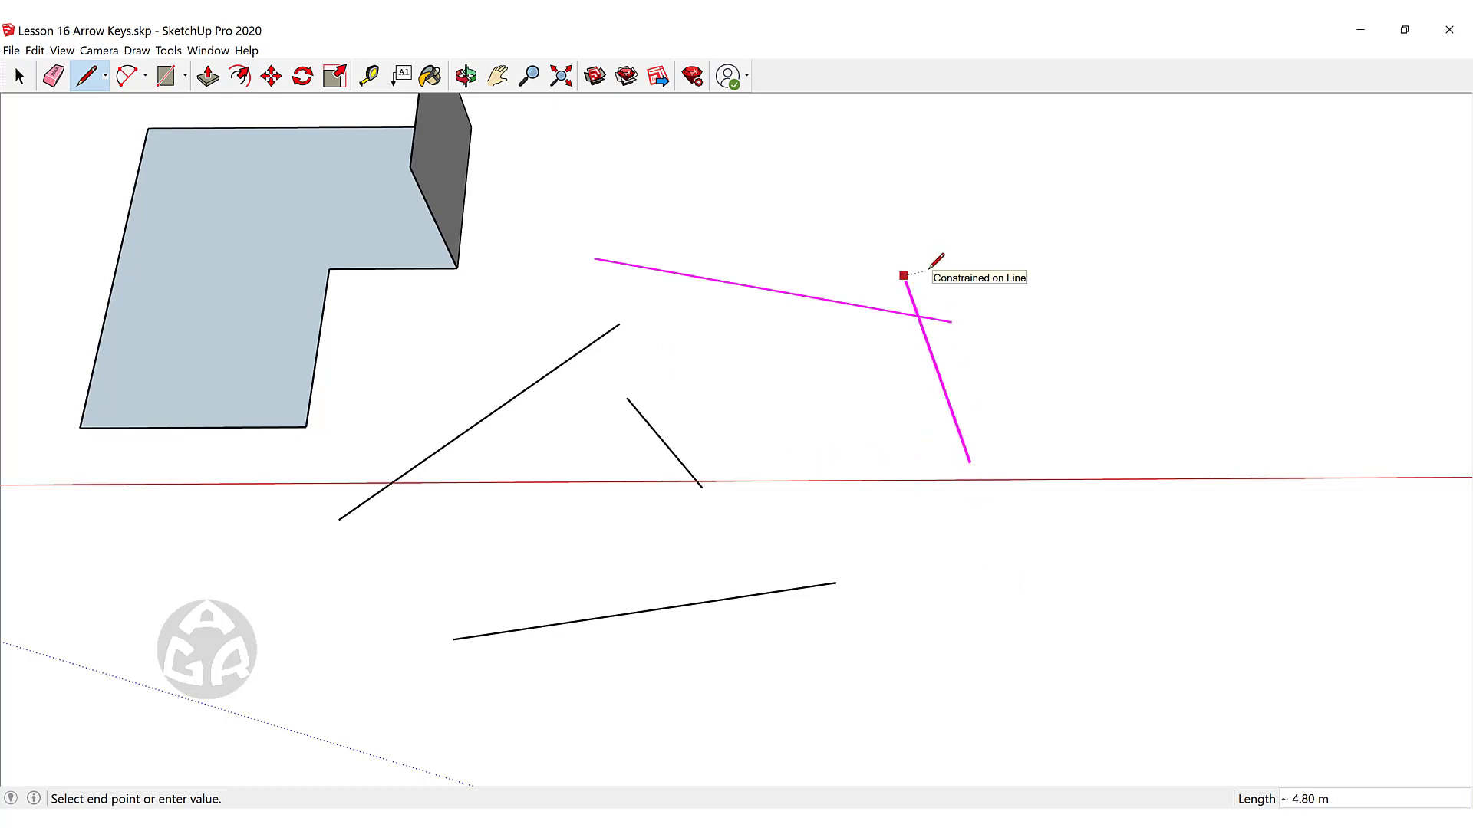
middle_drag(930, 269, 1059, 71)
middle_drag(963, 343, 977, 388)
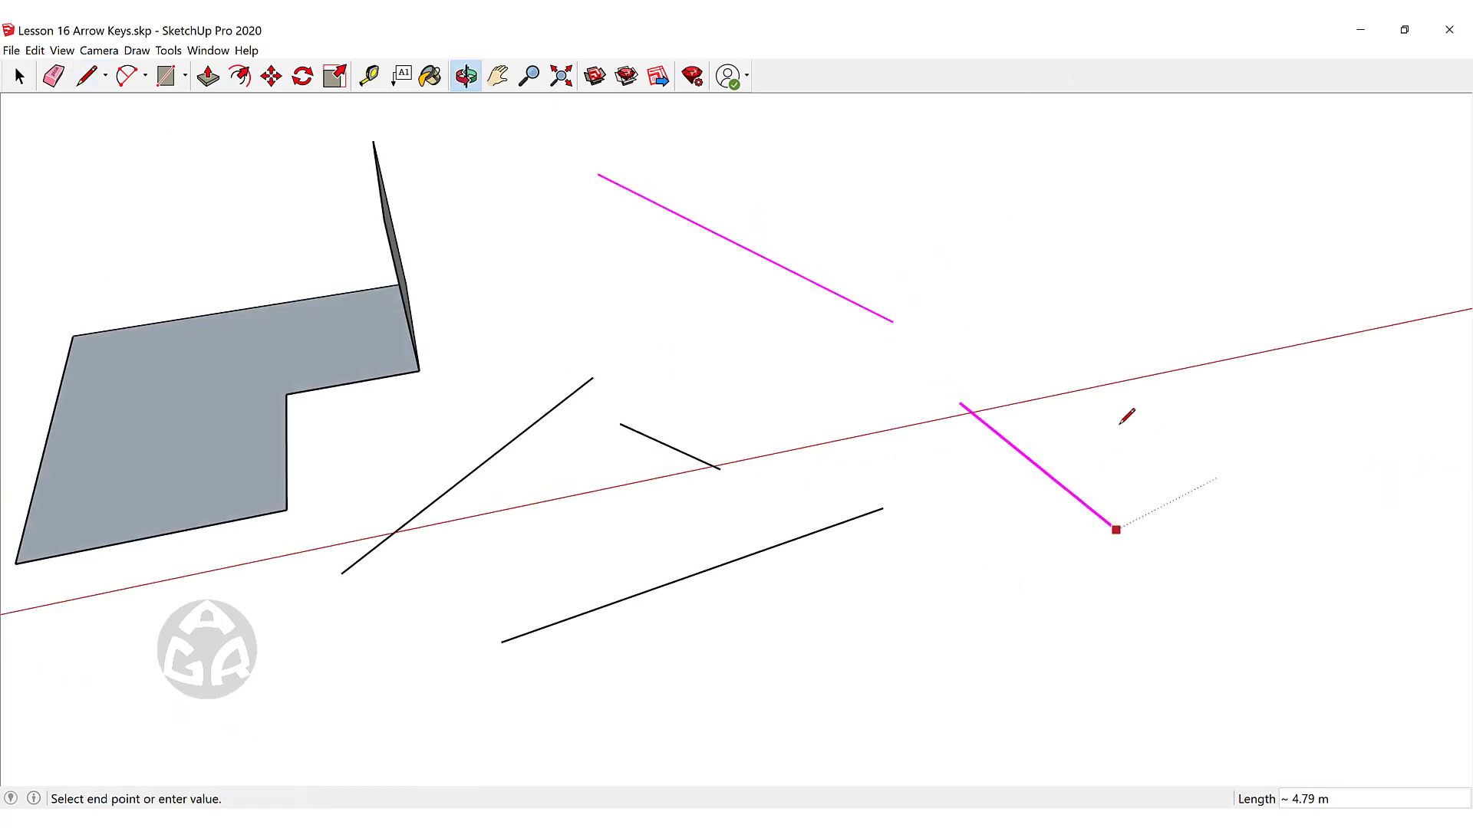
middle_drag(714, 326, 830, 392)
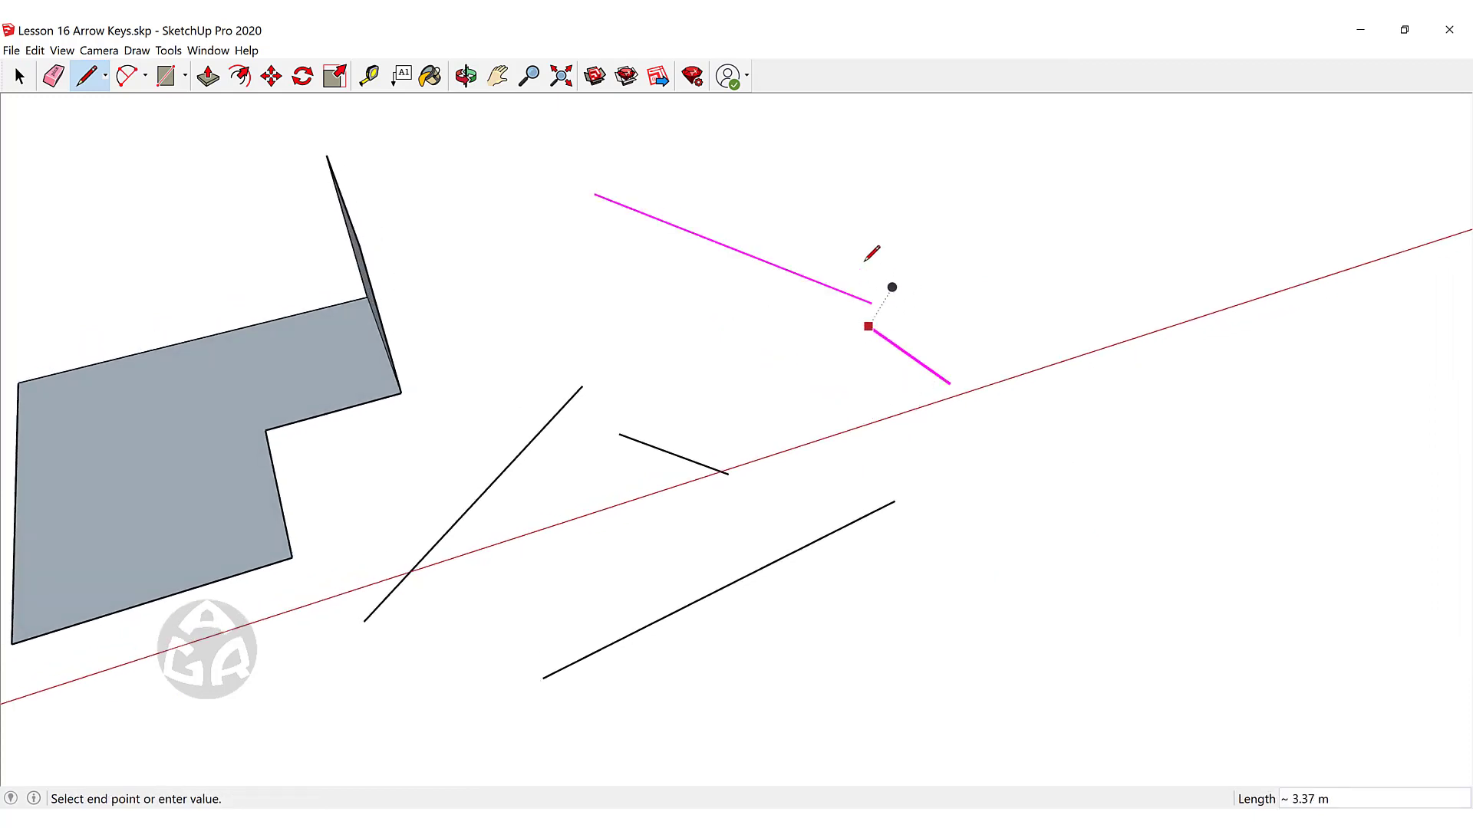
middle_drag(871, 255, 741, 441)
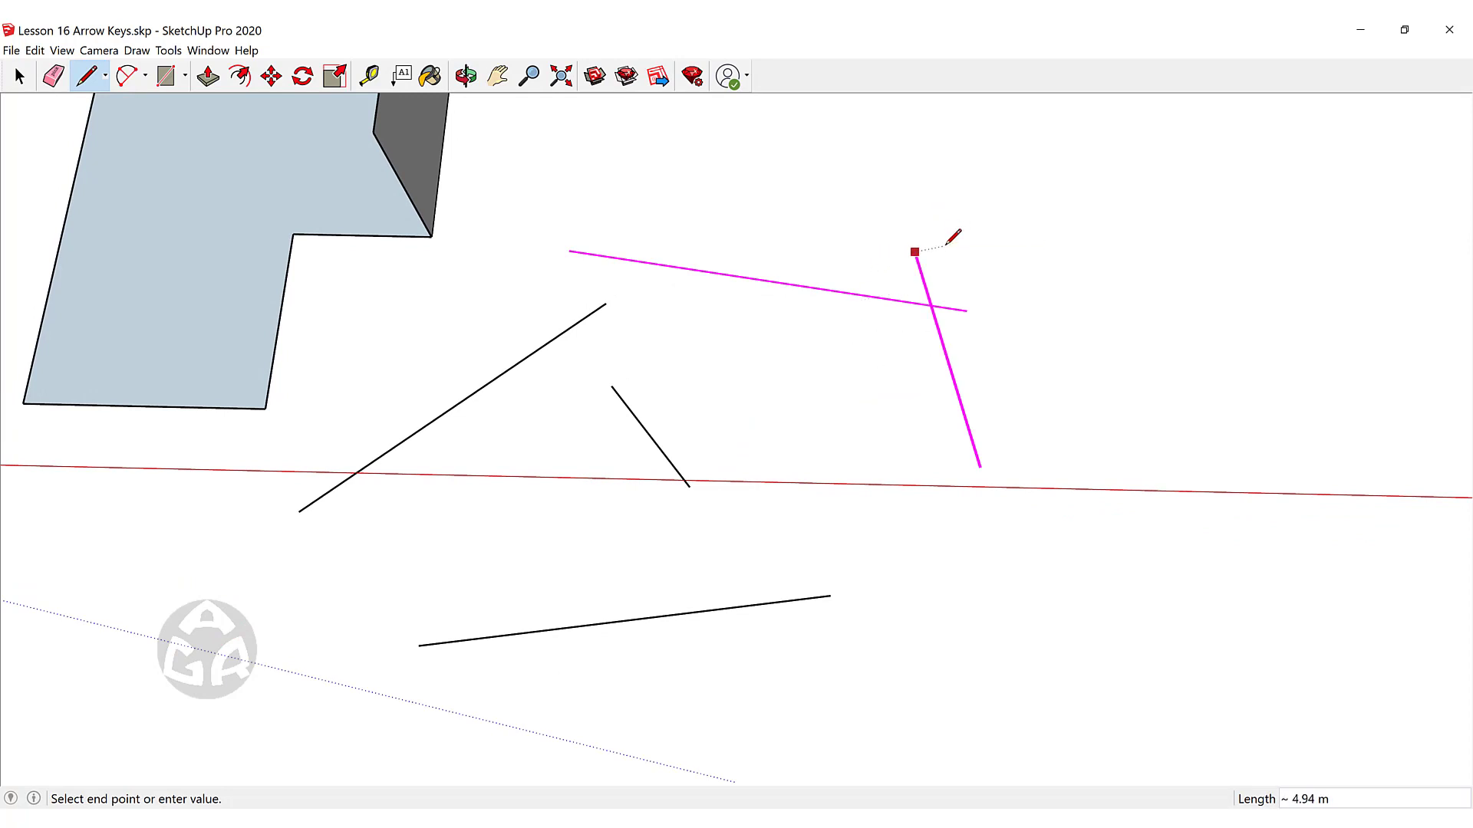
middle_drag(753, 430, 779, 346)
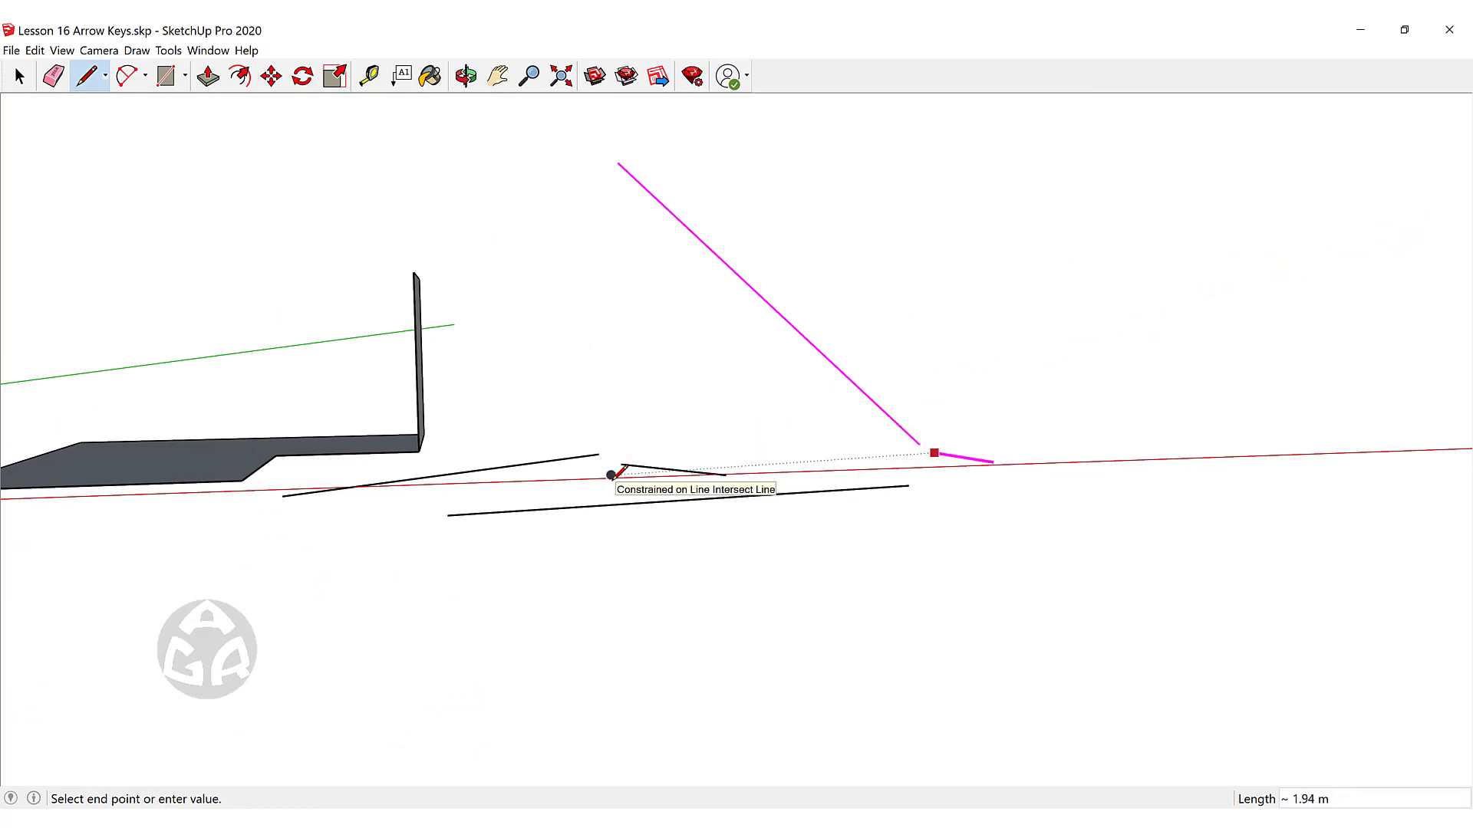
middle_drag(957, 306, 1028, 289)
middle_drag(1128, 352, 937, 501)
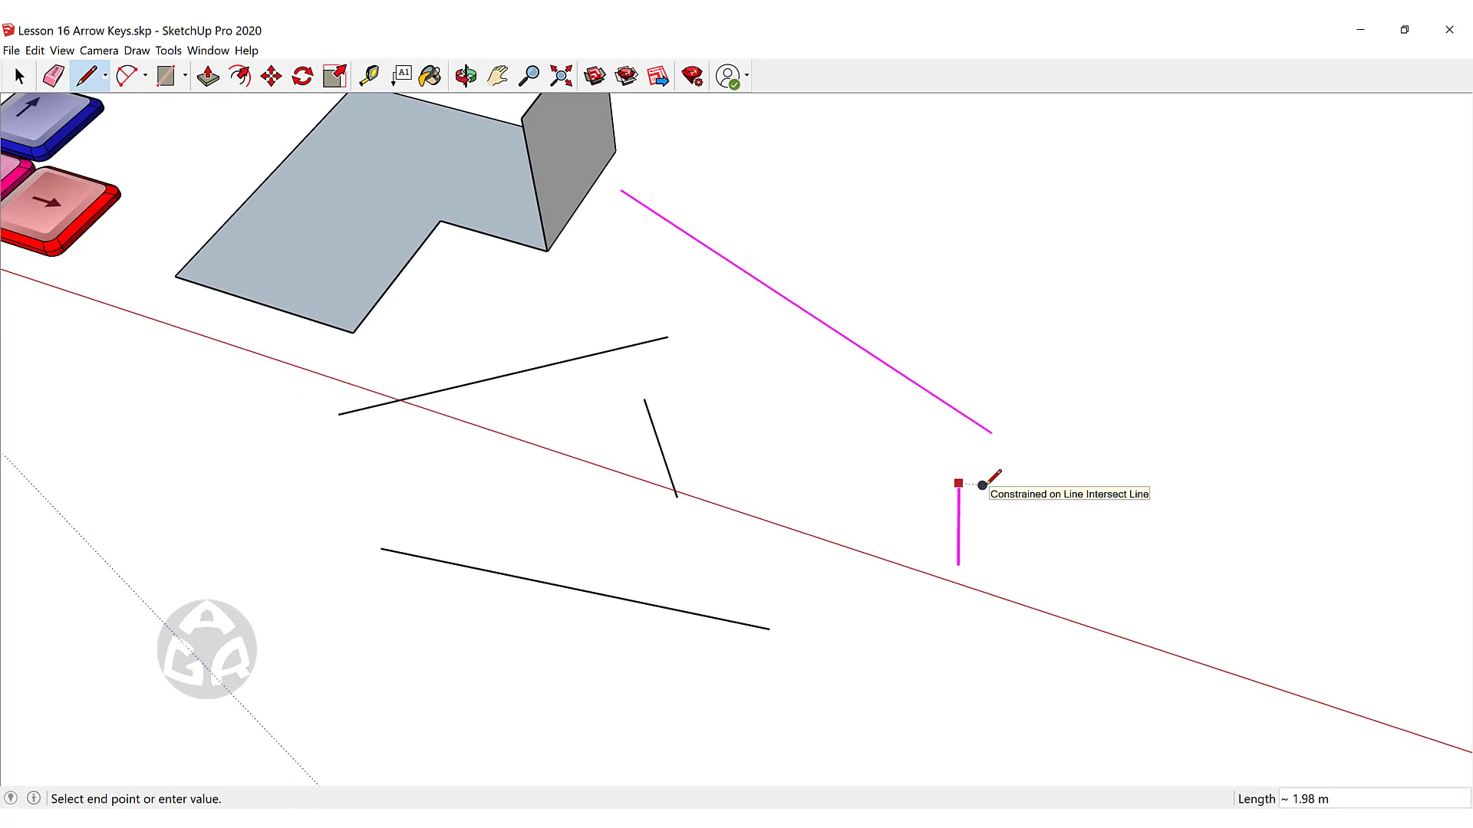
key(Escape)
middle_drag(480, 517, 863, 473)
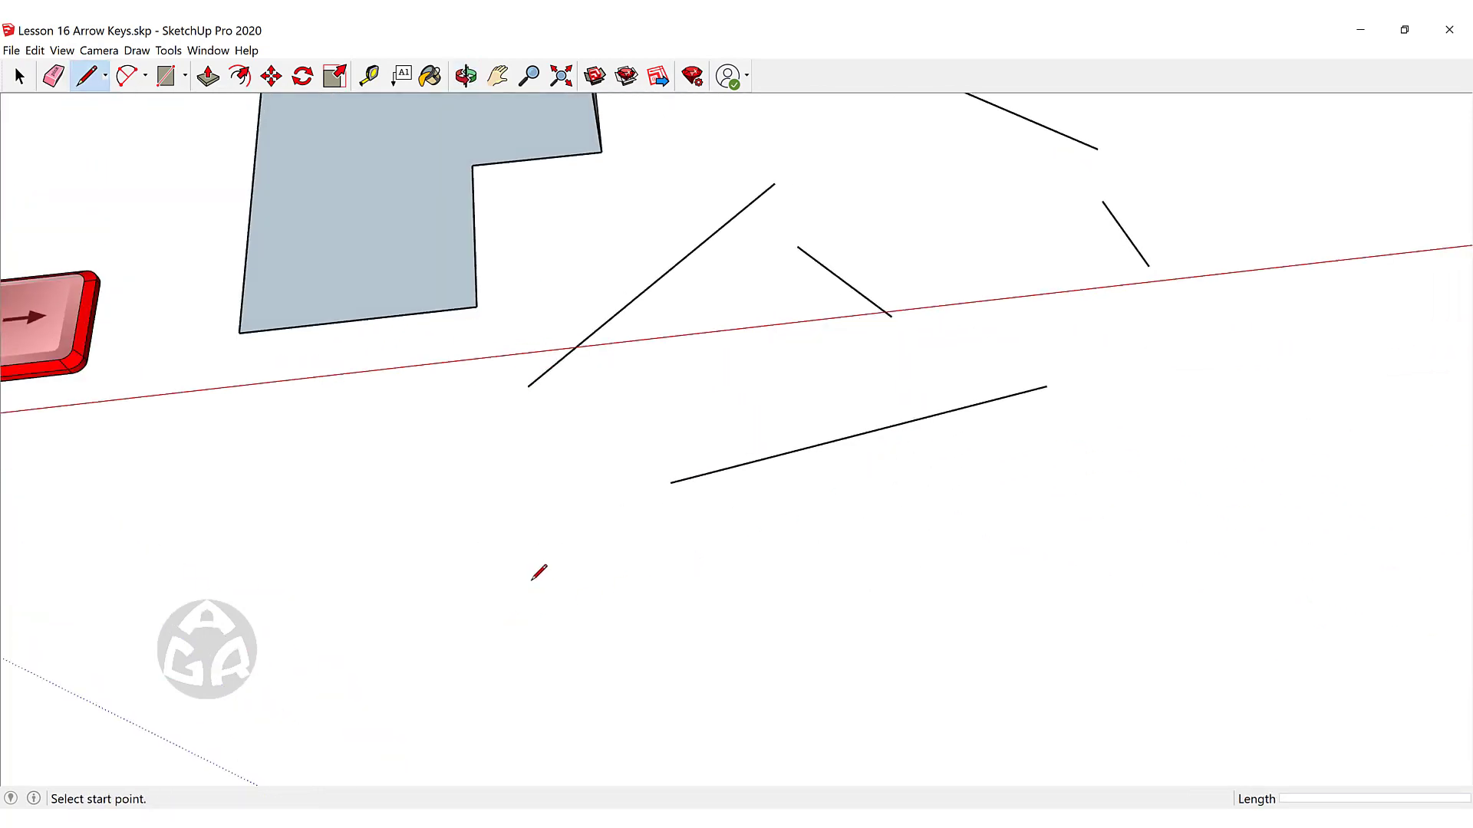
click(451, 658)
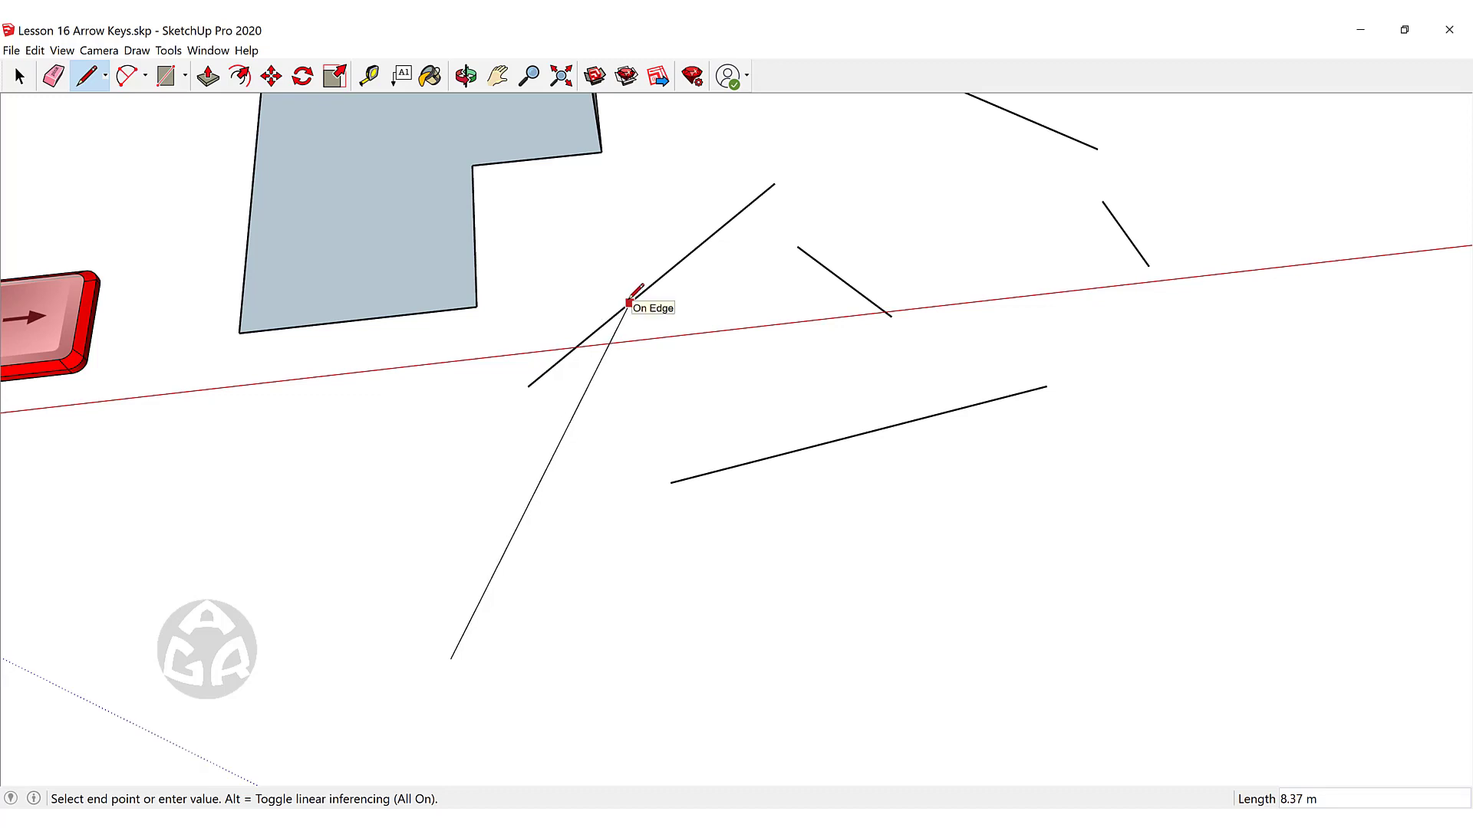
key(Down)
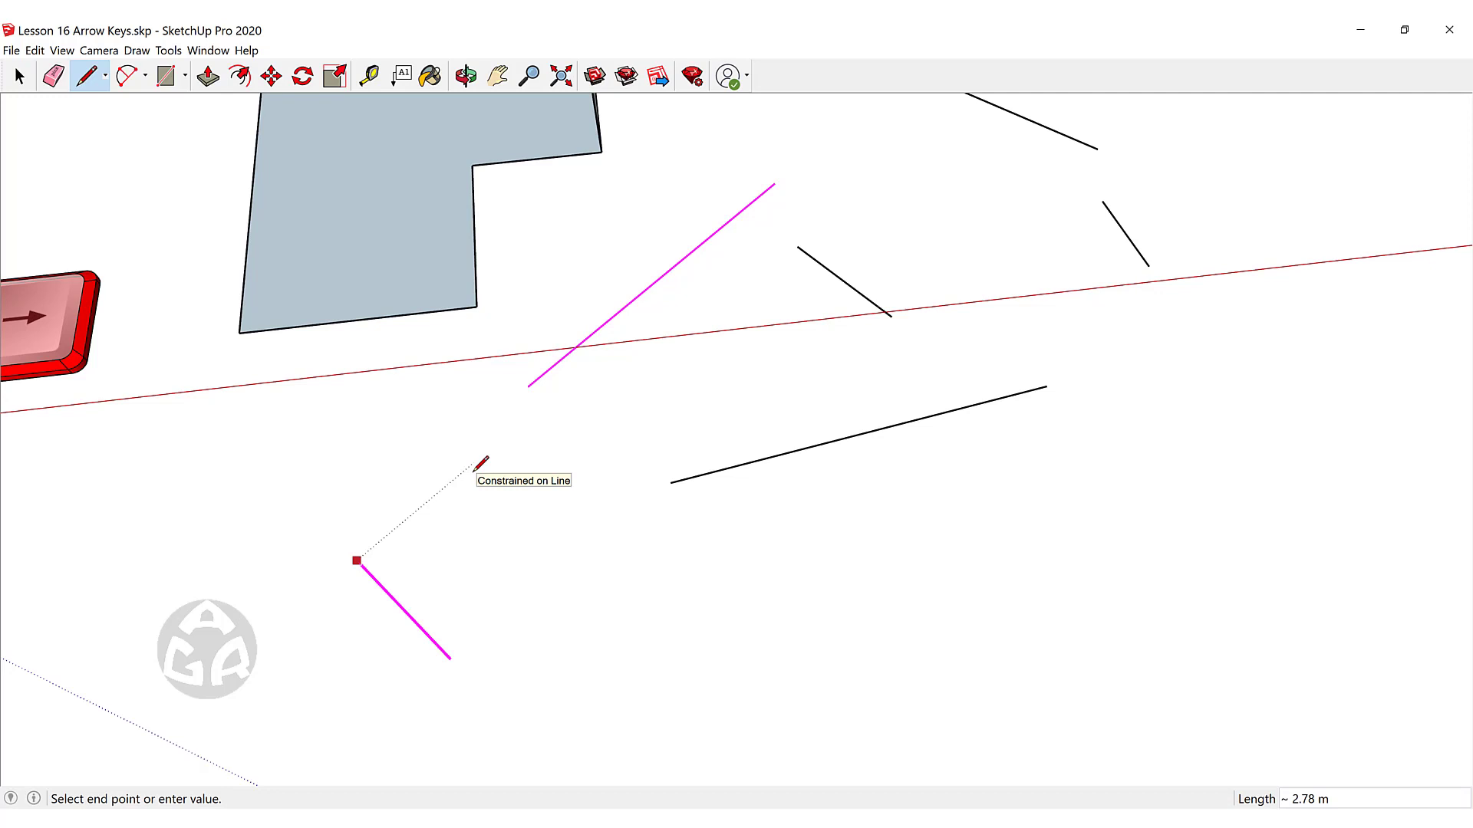
key(space)
scroll(684, 460, down, 3)
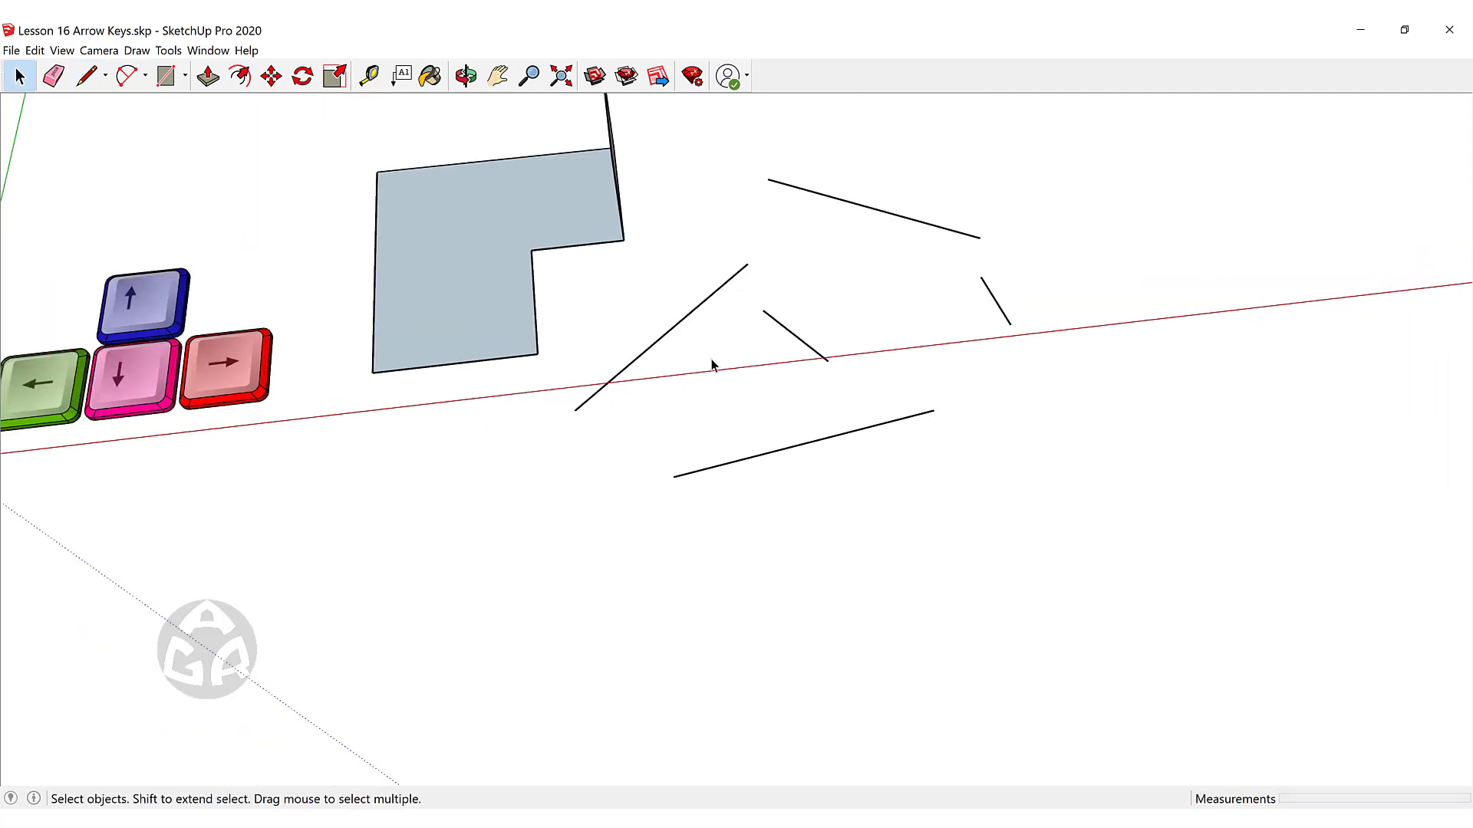
Draw an upright square of about 6 m per side, with its plane locked perpendicular to the red axis, between the arrow-key models and the loose lines.
mouse_move(747, 326)
middle_down()
mouse_move(782, 246)
mouse_move(698, 355)
mouse_move(775, 187)
mouse_move(748, 319)
middle_up()
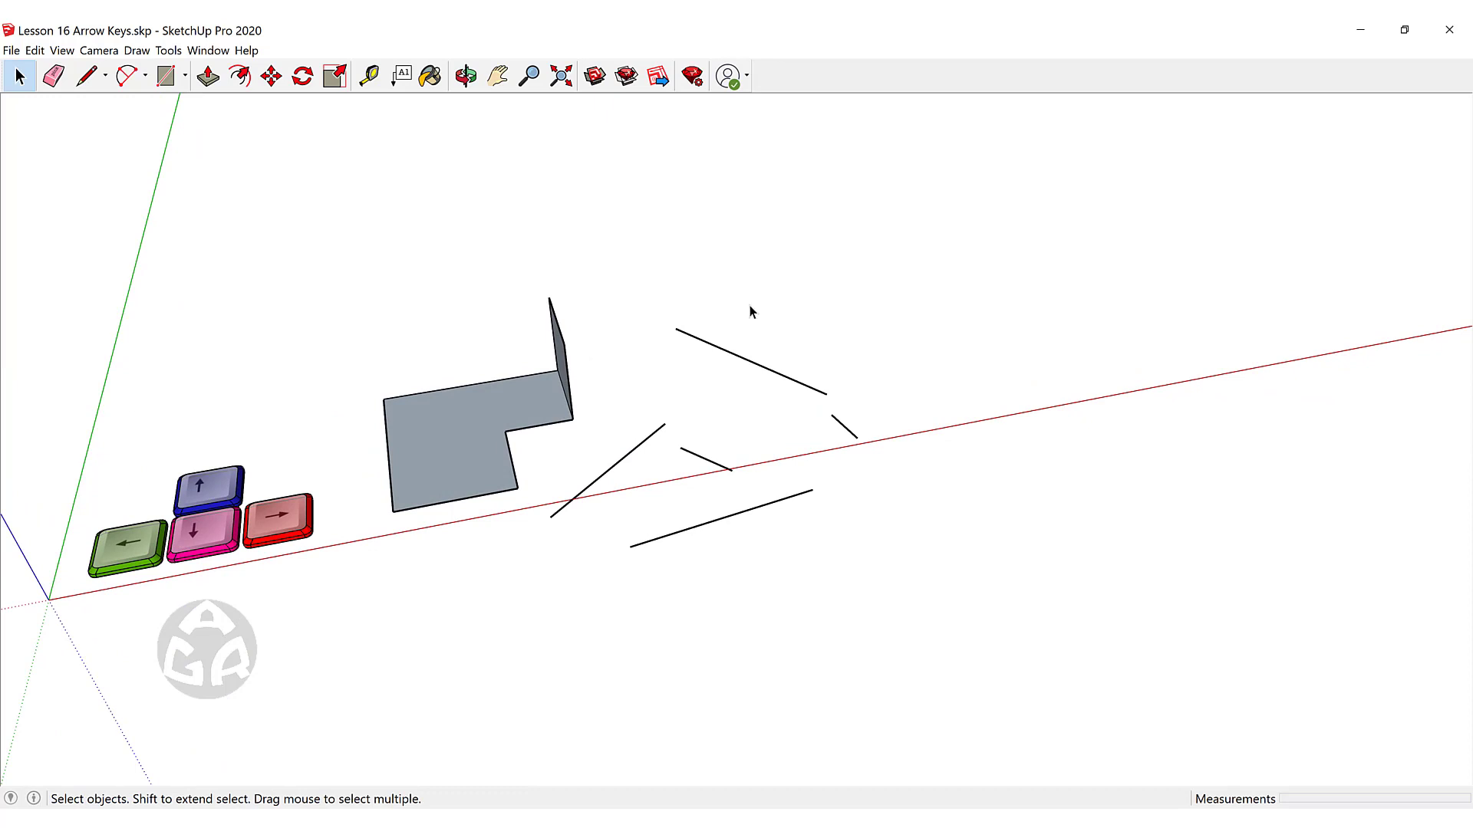
middle_drag(540, 460, 586, 435)
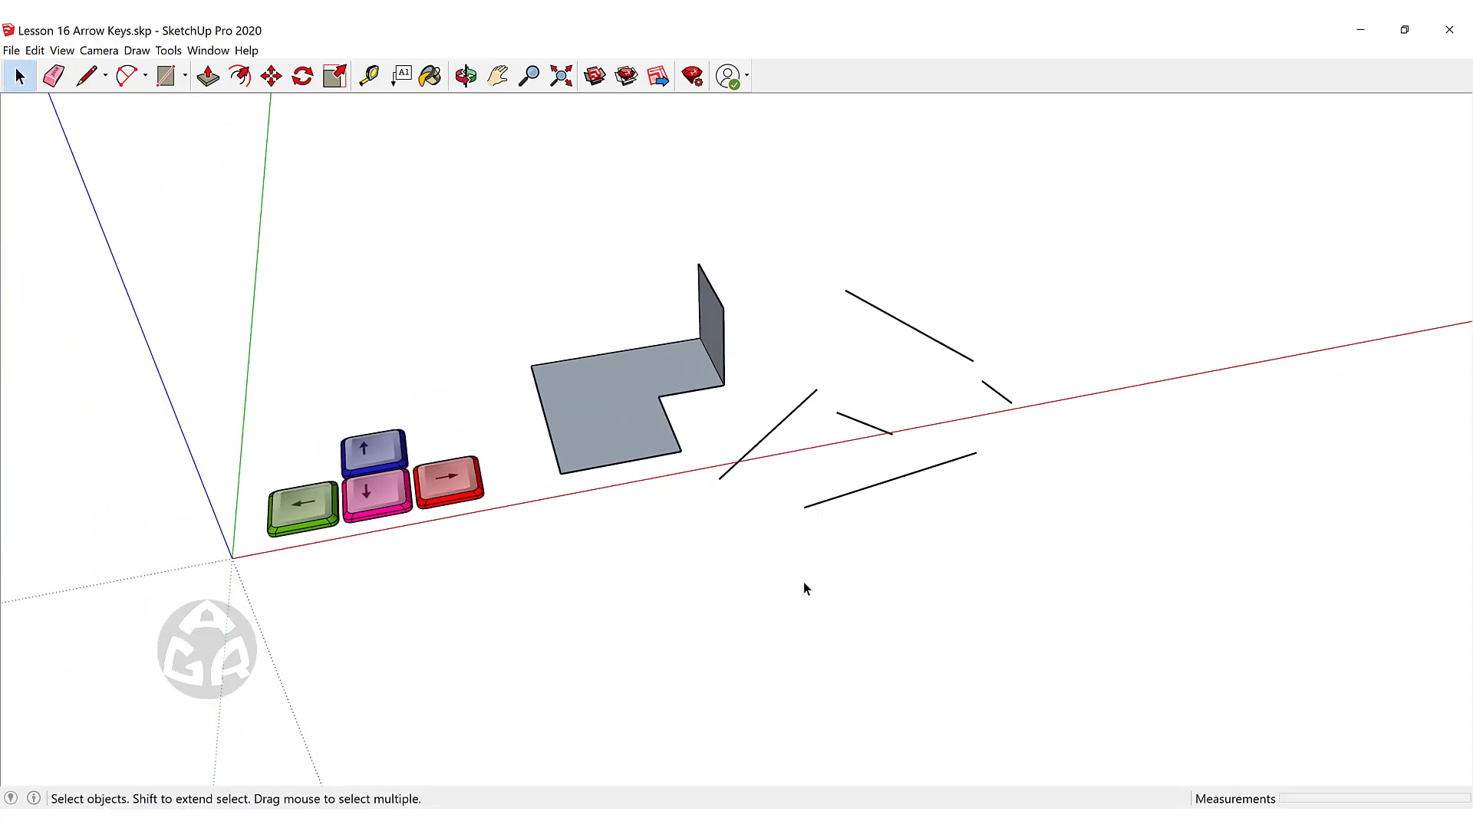
key(r)
middle_drag(734, 458, 720, 514)
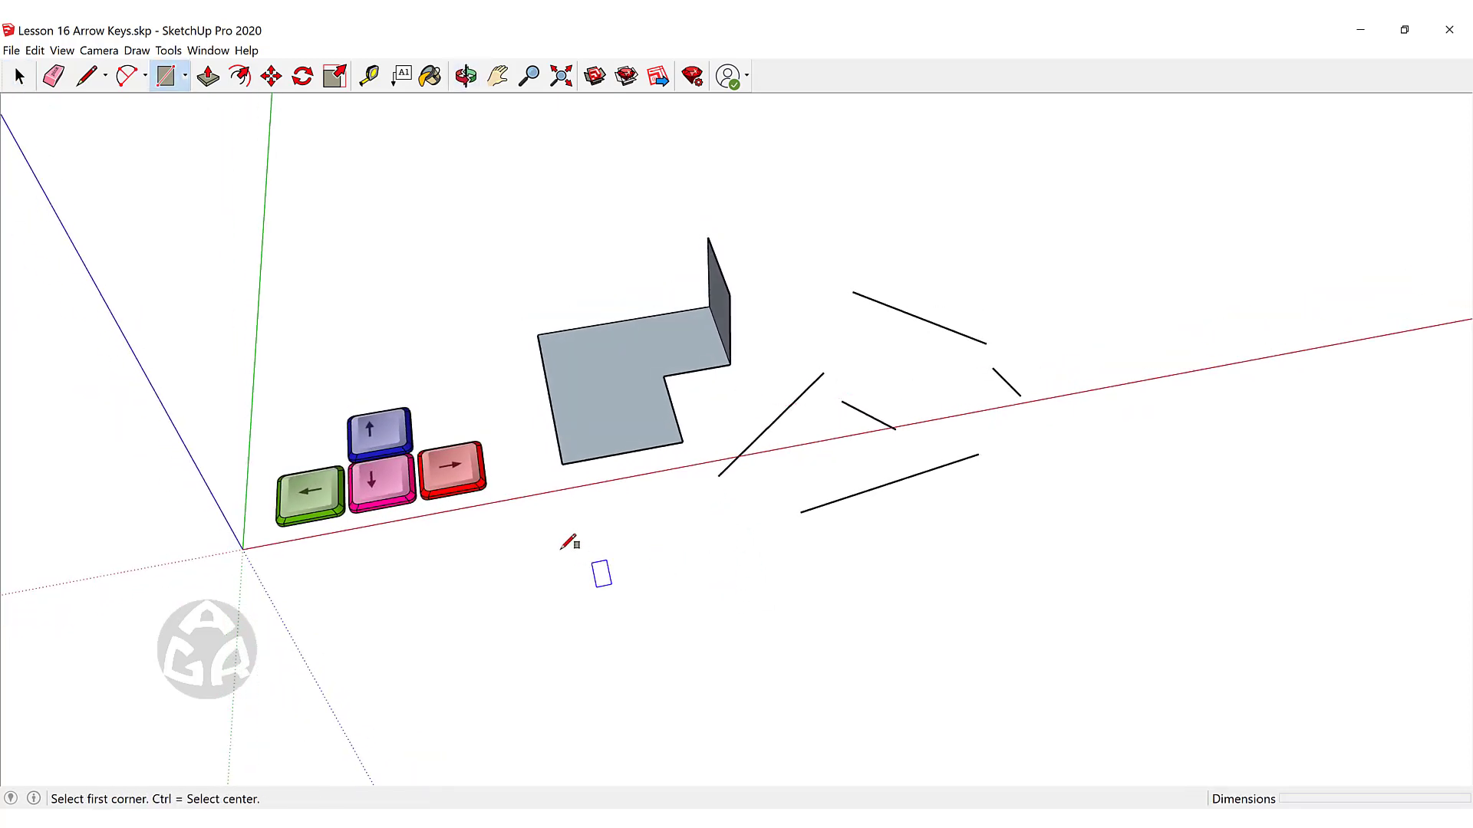
middle_drag(561, 550, 812, 596)
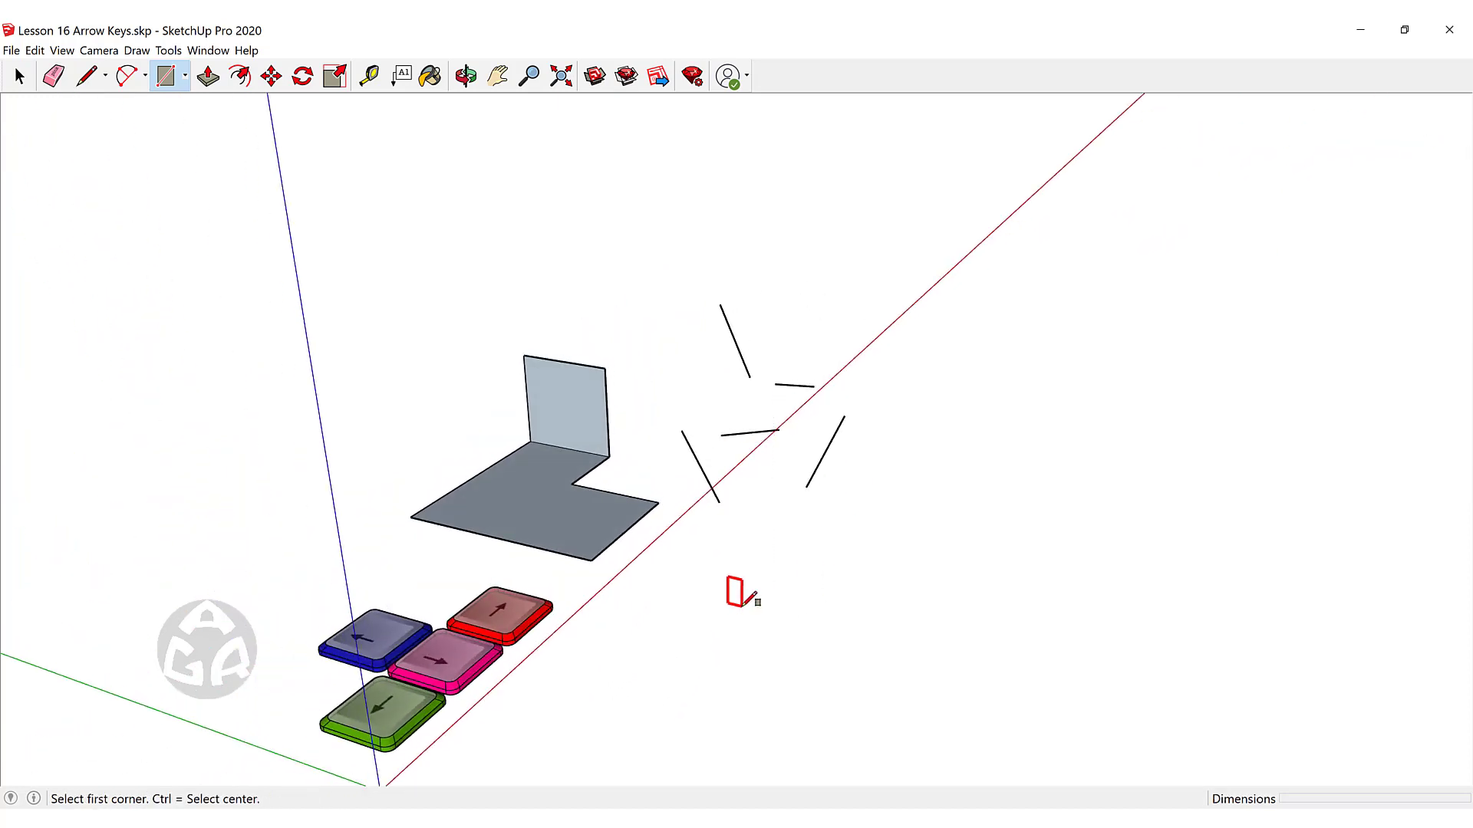
middle_drag(742, 599, 700, 561)
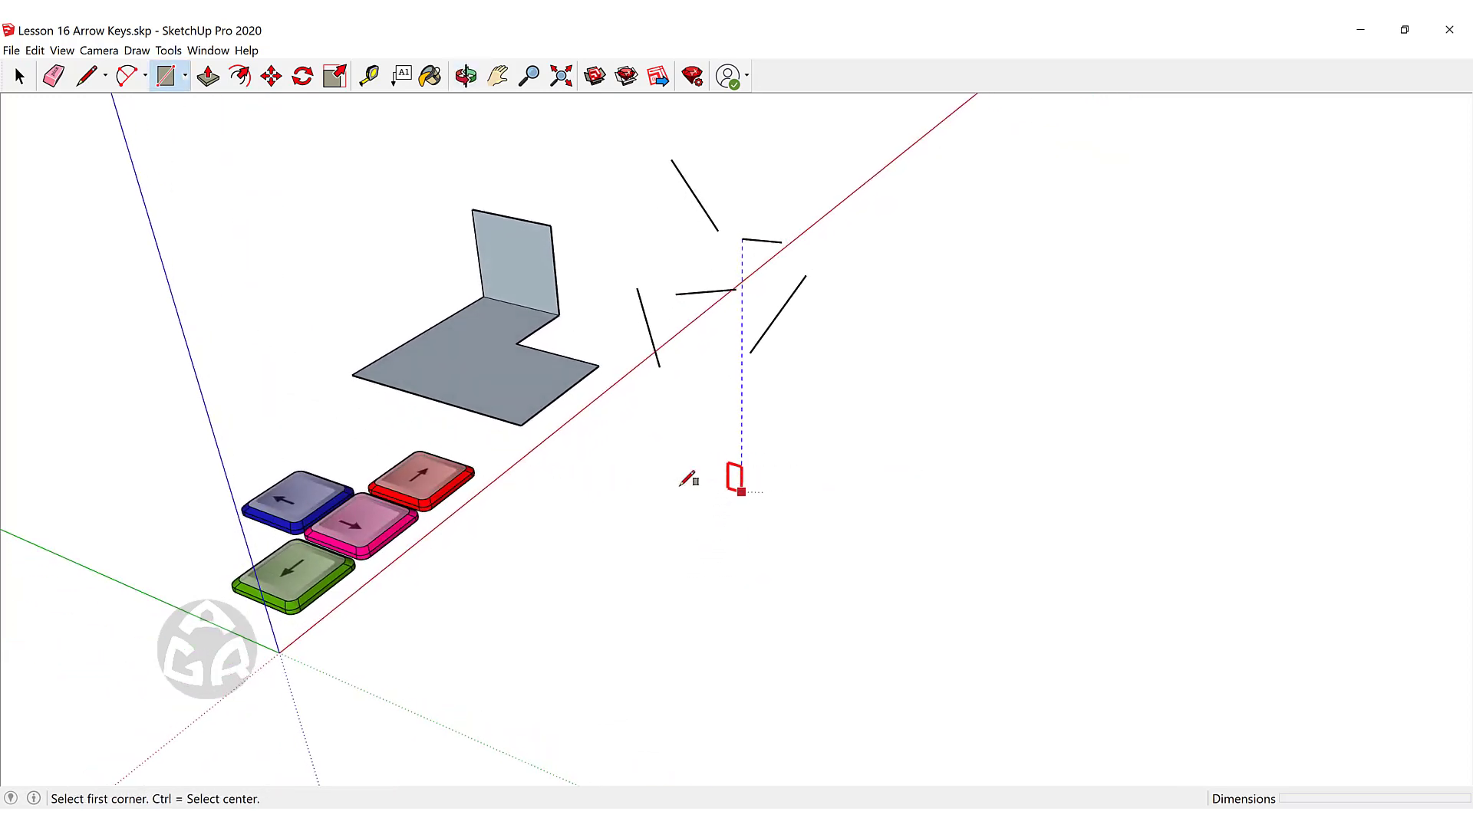
middle_drag(766, 461, 729, 517)
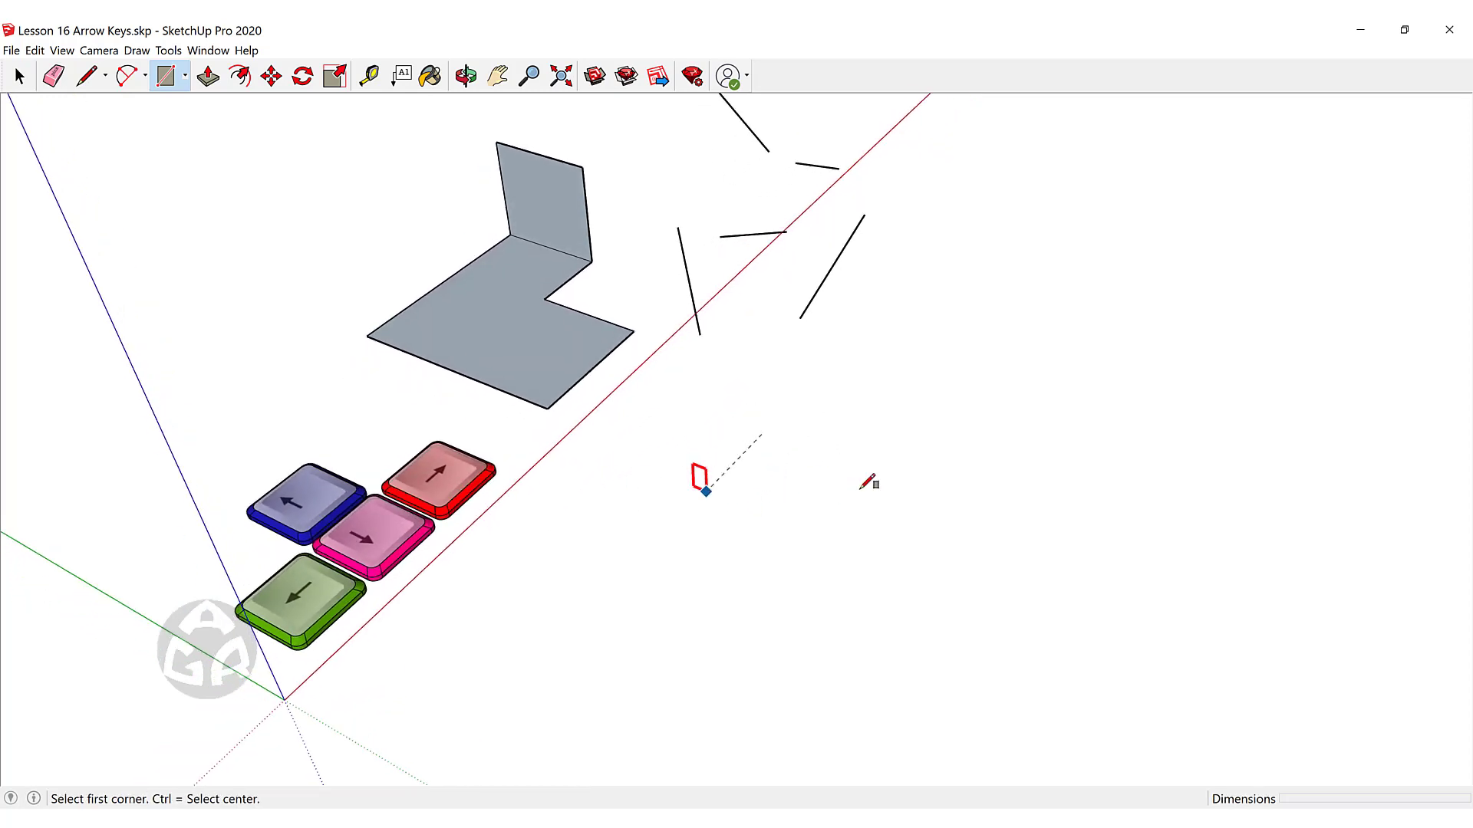
click(806, 445)
middle_drag(789, 230, 701, 211)
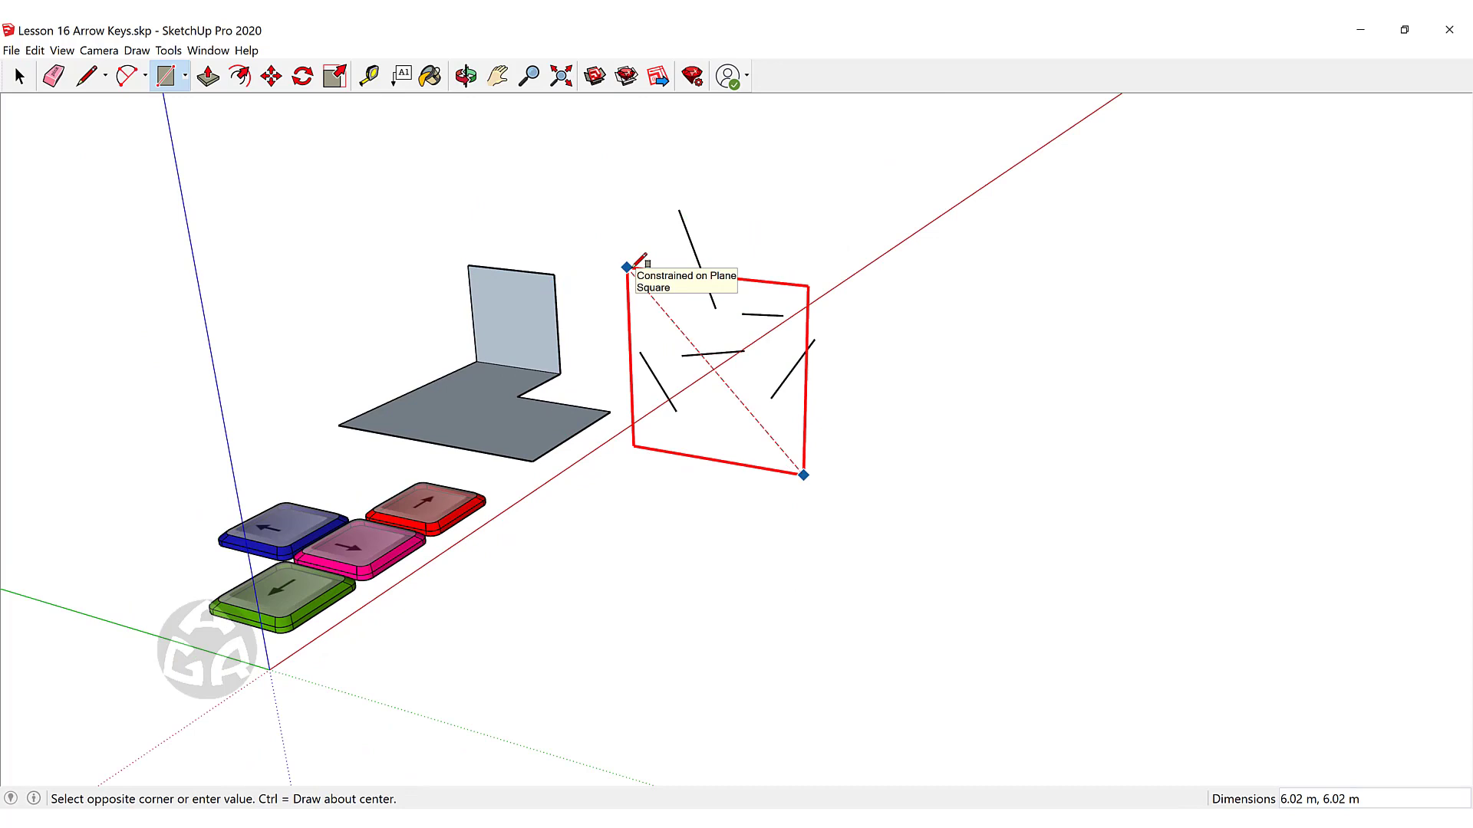
click(634, 264)
middle_drag(963, 231, 887, 297)
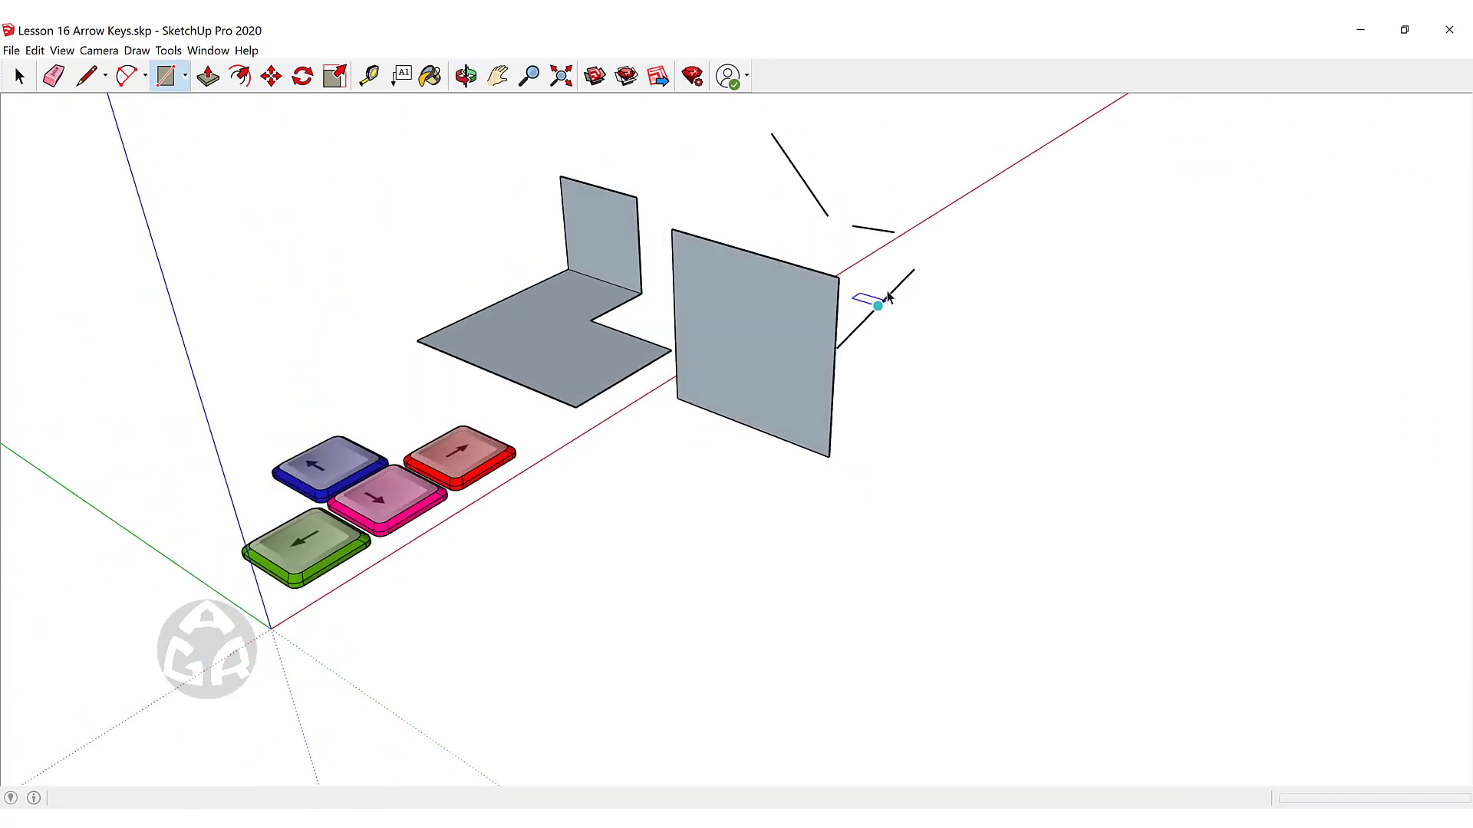
scroll(888, 297, down, 3)
key(space)
scroll(795, 285, up, 2)
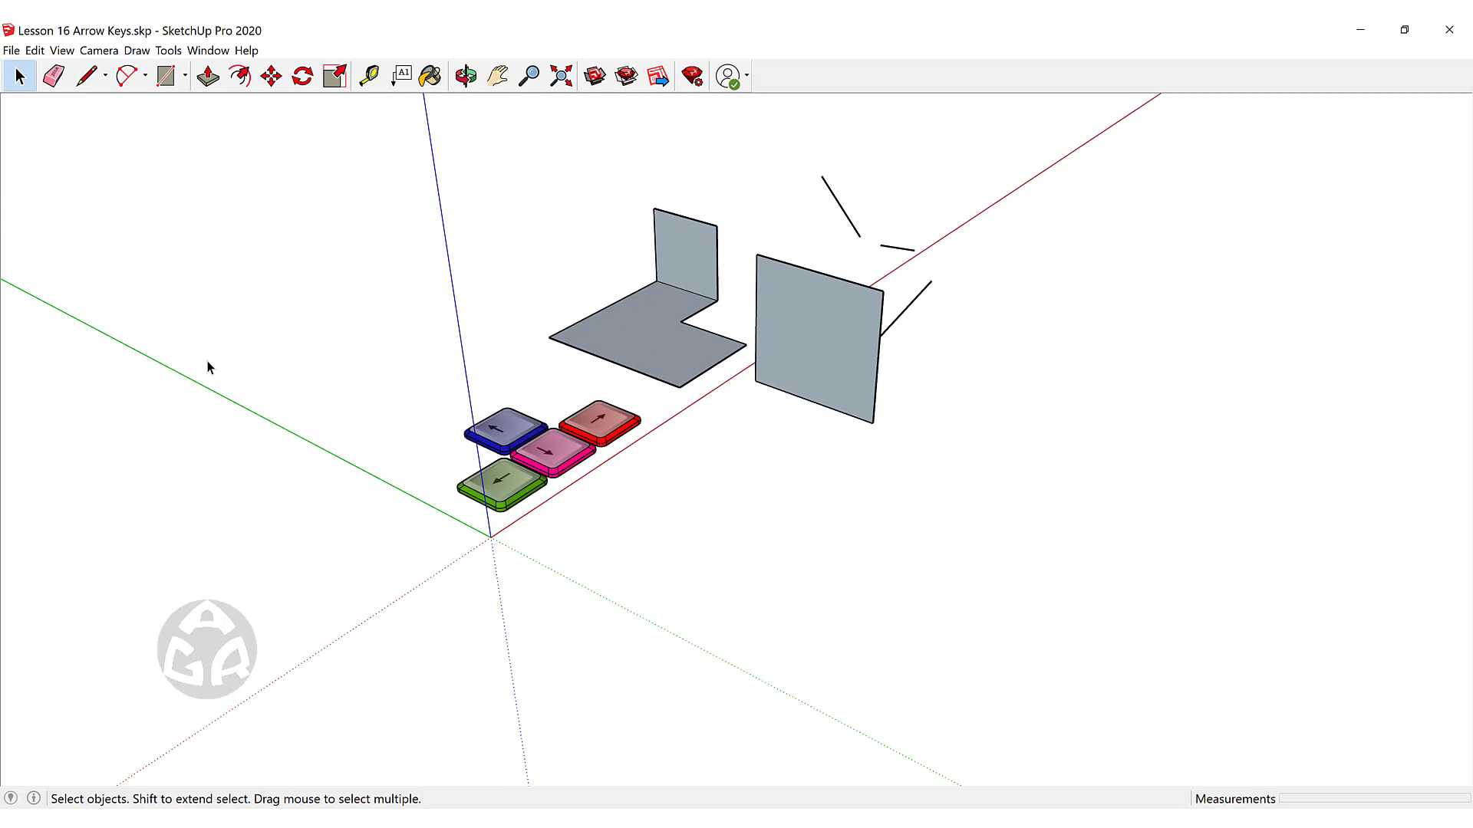
middle_drag(828, 329, 428, 361)
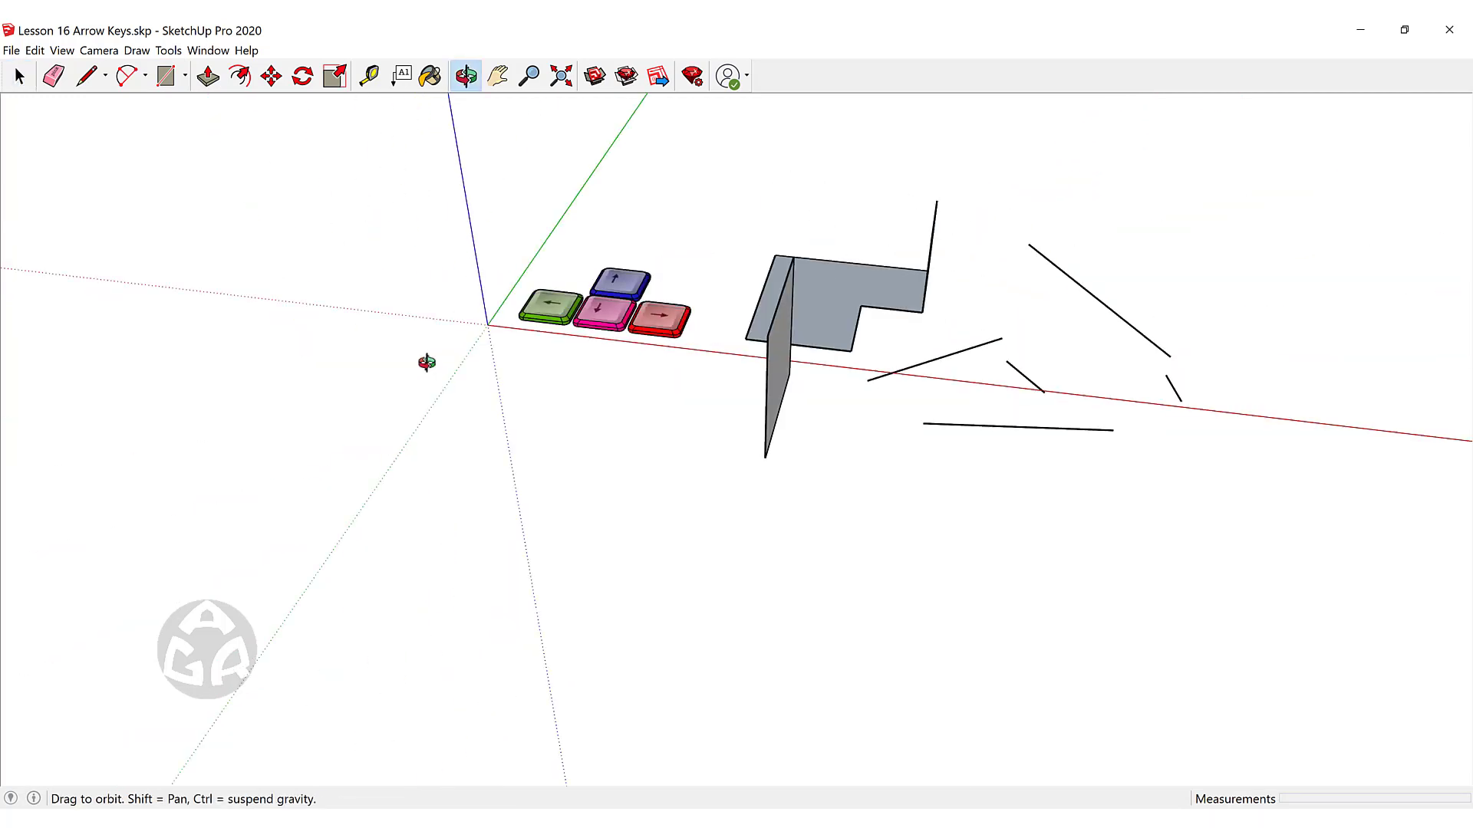
Draw an upright rectangle of about 6 by 4.4 m in front of the loose lines, its plane locked perpendicular to the green axis.
middle_drag(700, 470, 878, 441)
key(r)
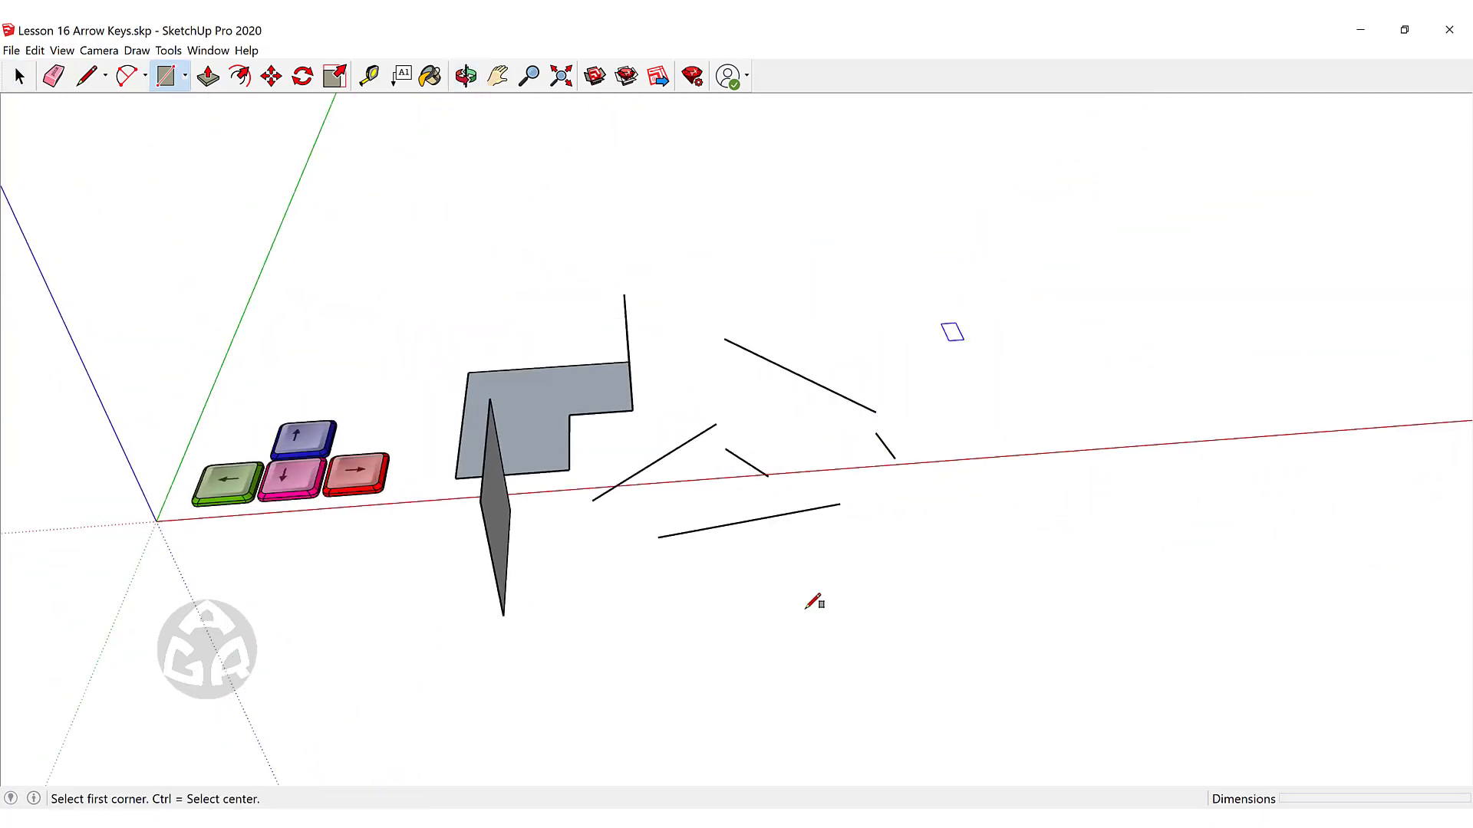
scroll(613, 650, up, 1)
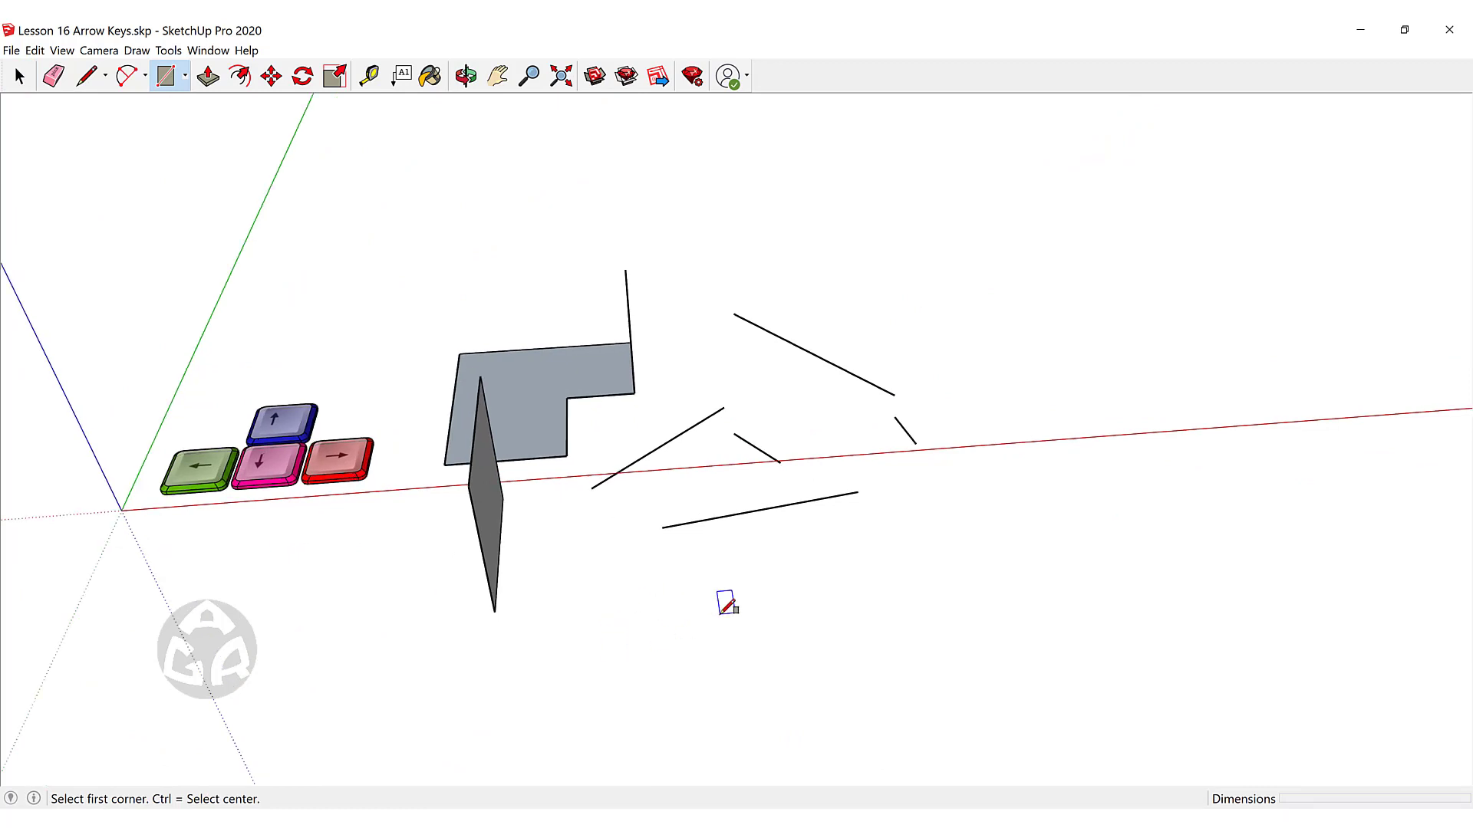
click(605, 618)
middle_drag(697, 592, 703, 332)
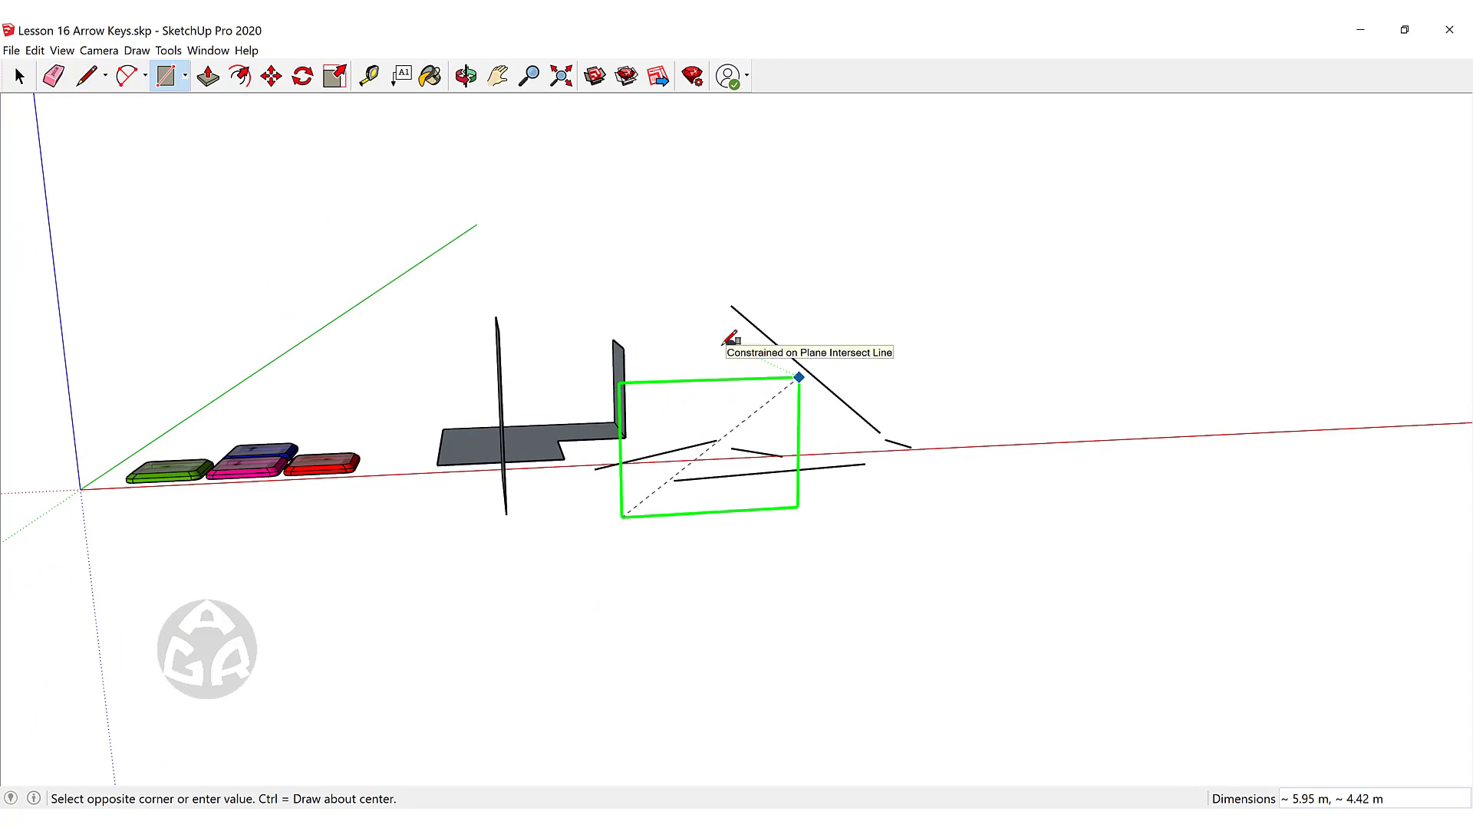
click(722, 348)
key(space)
Draw a horizontal rectangle of about 5 by 5.3 m beyond the upright green-locked one, its plane locked perpendicular to the blue axis.
middle_drag(584, 257, 945, 320)
scroll(928, 334, down, 4)
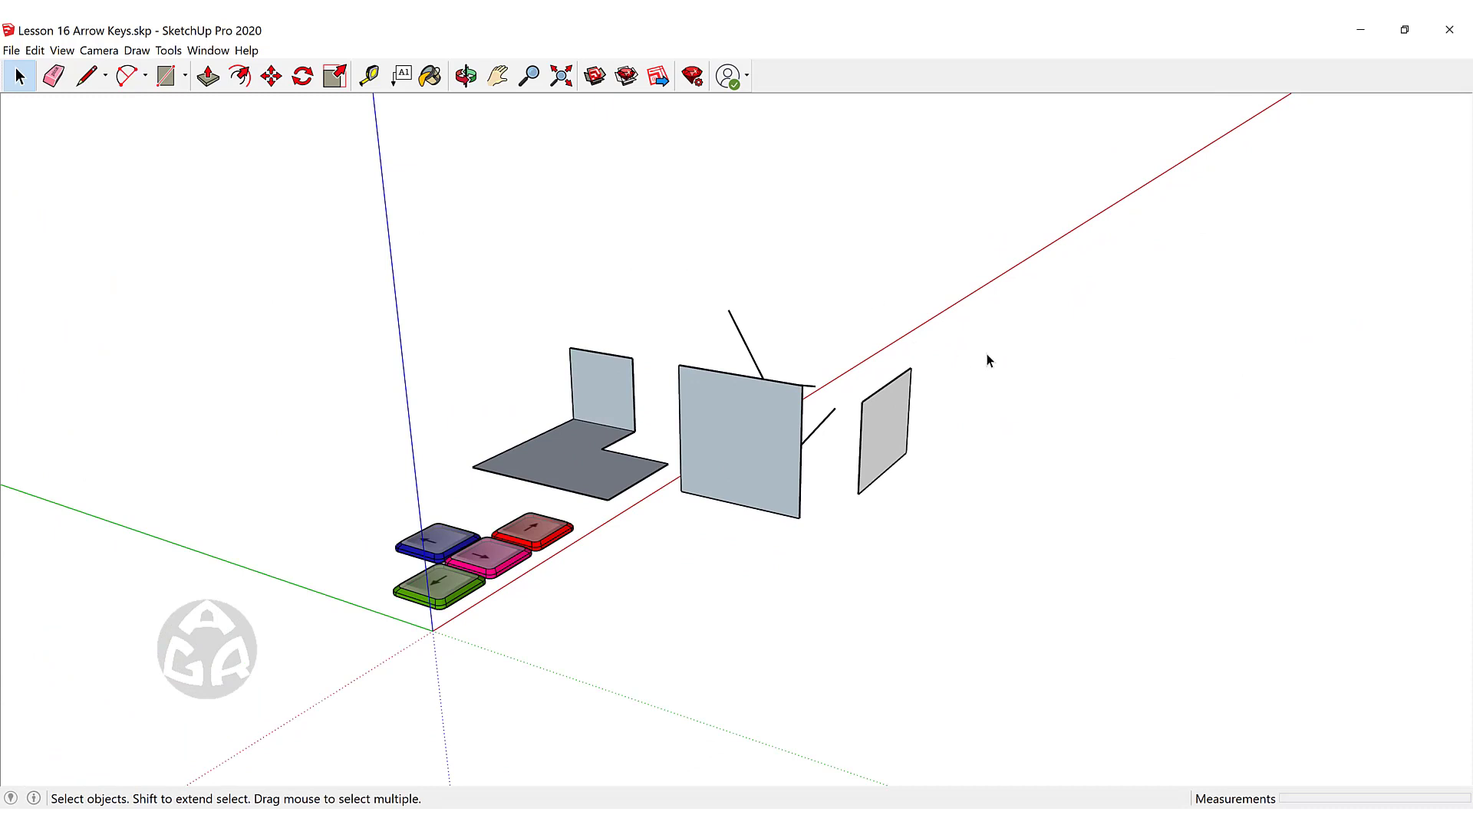
middle_drag(988, 361, 834, 549)
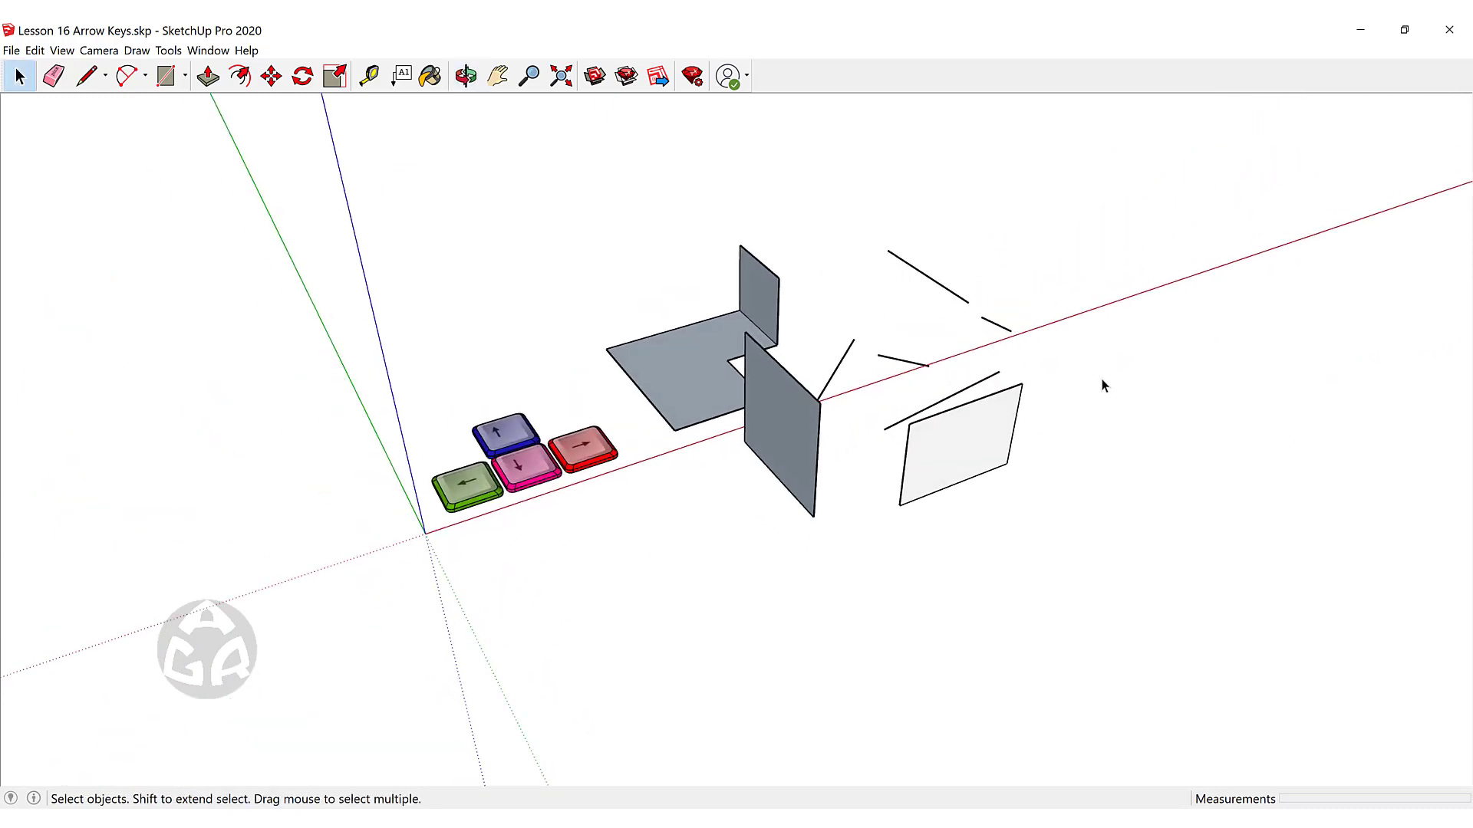
middle_drag(1102, 384, 789, 559)
key(r)
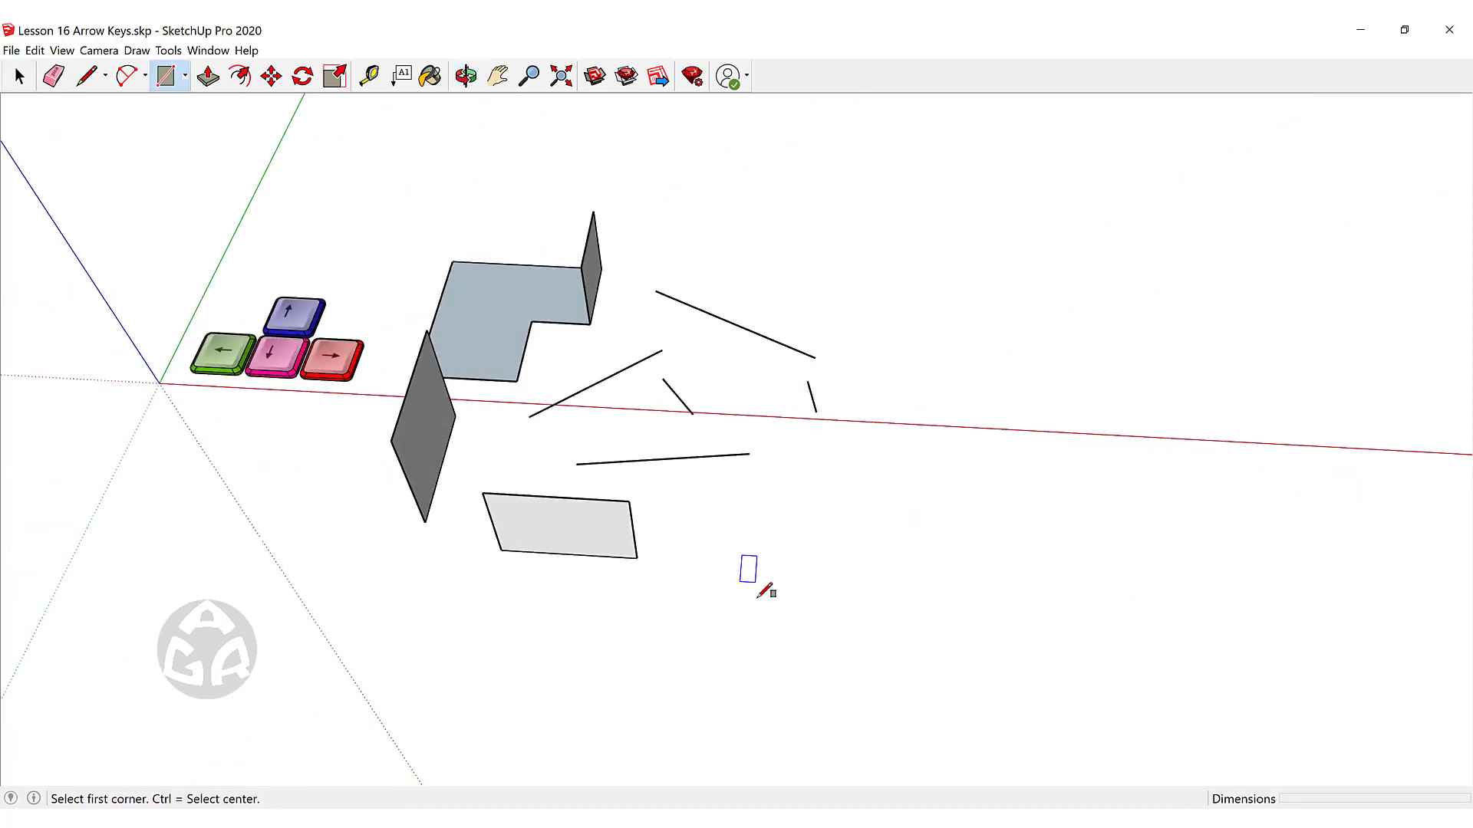
scroll(777, 577, up, 2)
click(728, 622)
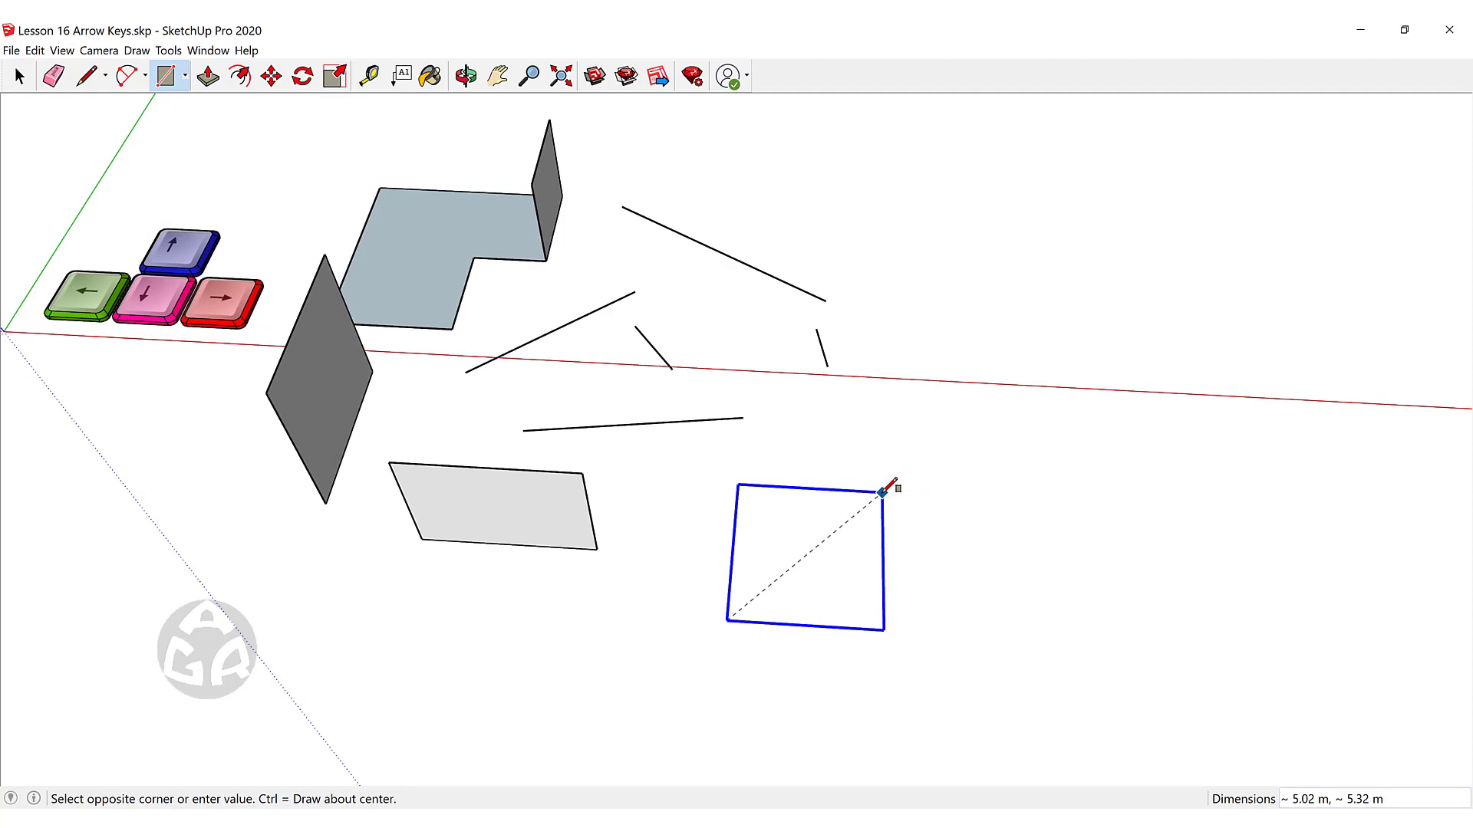
click(882, 492)
key(space)
Move the upright square facing the arrow-key models about 1.86 m along the red axis toward them.
scroll(895, 486, down, 3)
middle_drag(894, 486, 823, 389)
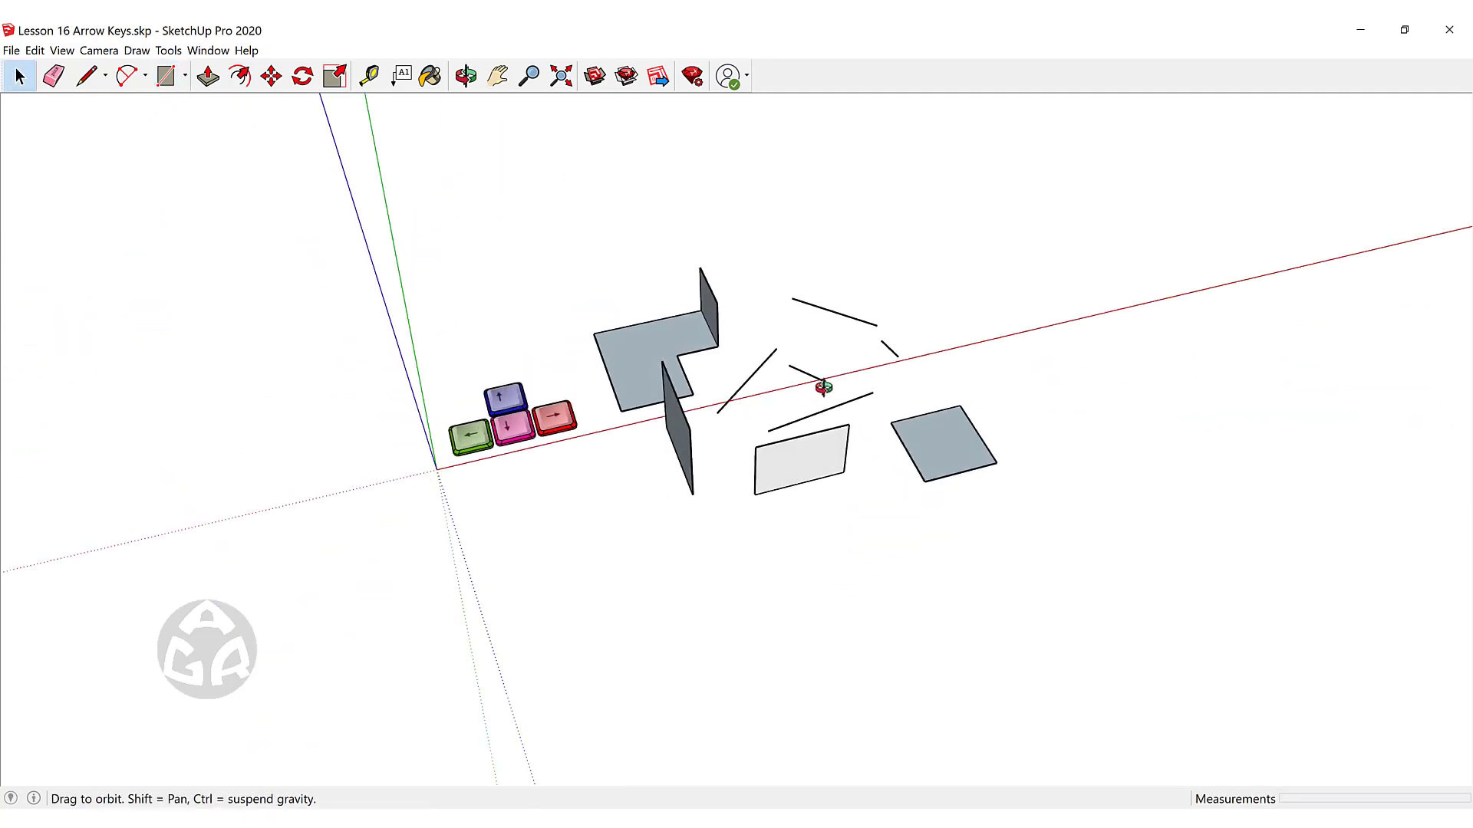
scroll(683, 426, up, 4)
click(685, 430)
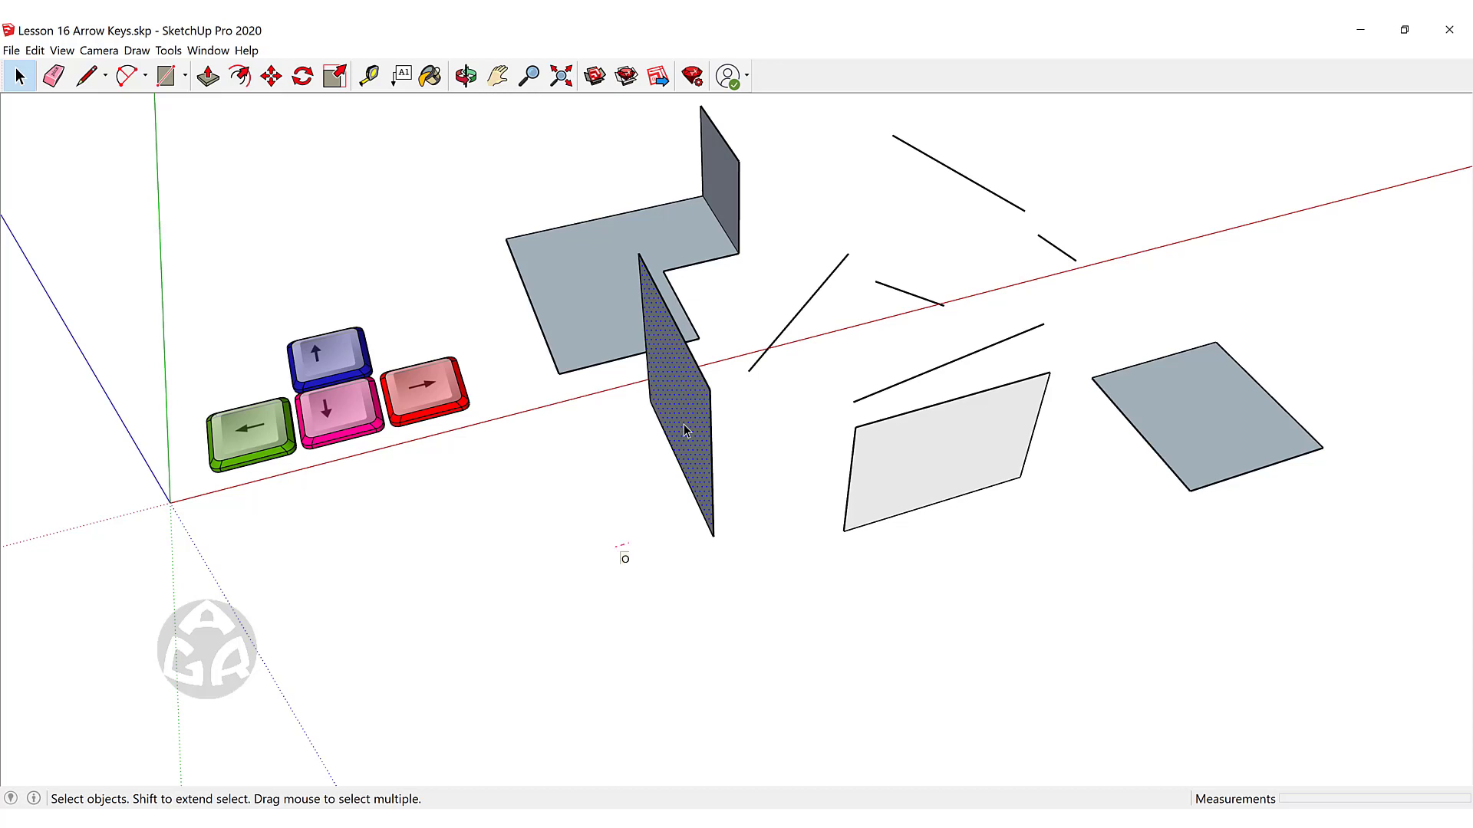
key(m)
click(674, 526)
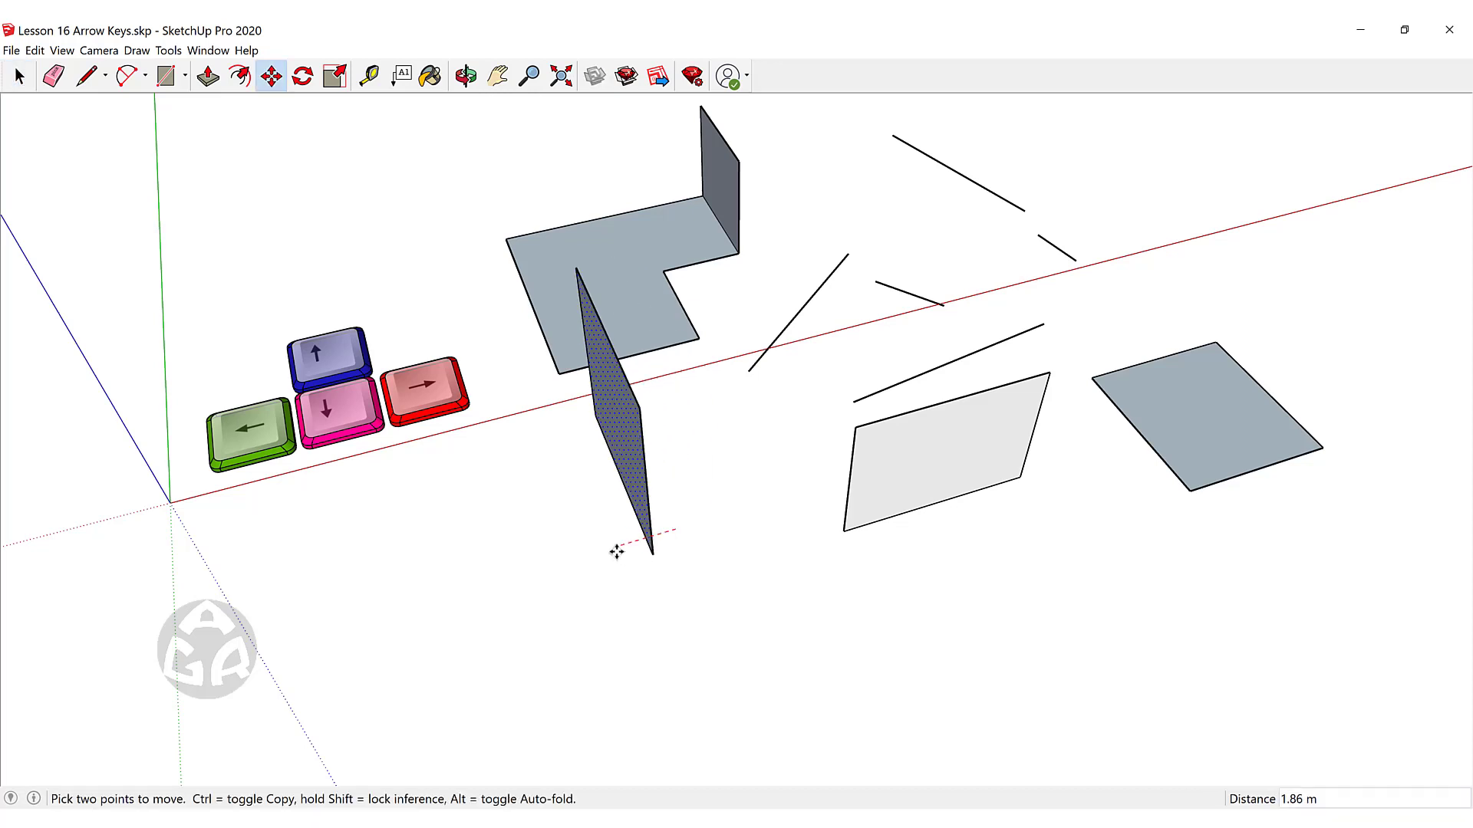
click(617, 549)
Rotate the moved square 60 degrees about its near lower corner, with the protractor locked perpendicular to the green axis, then deselect it.
middle_drag(628, 549, 721, 496)
scroll(671, 489, up, 3)
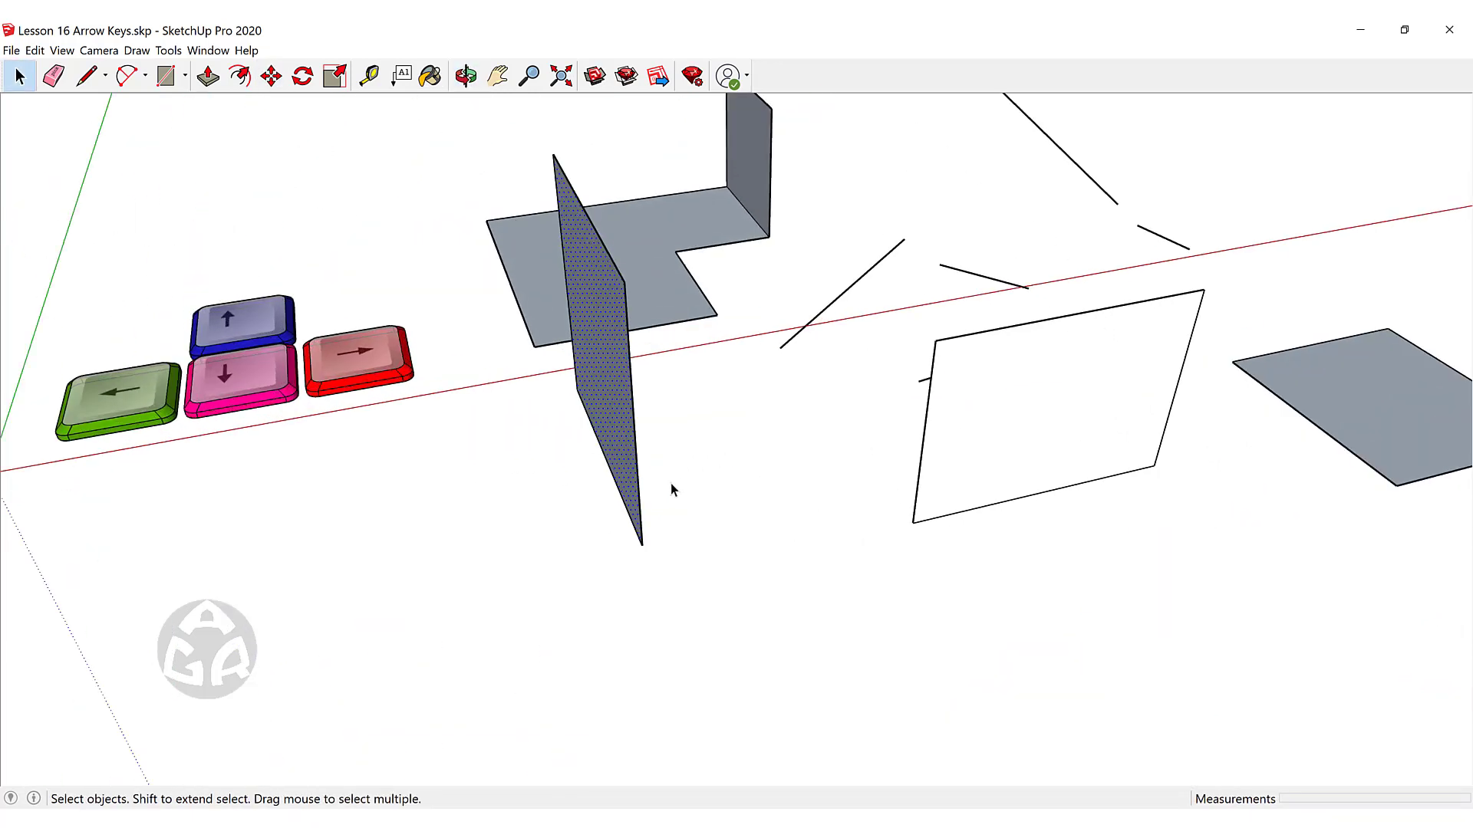
key(q)
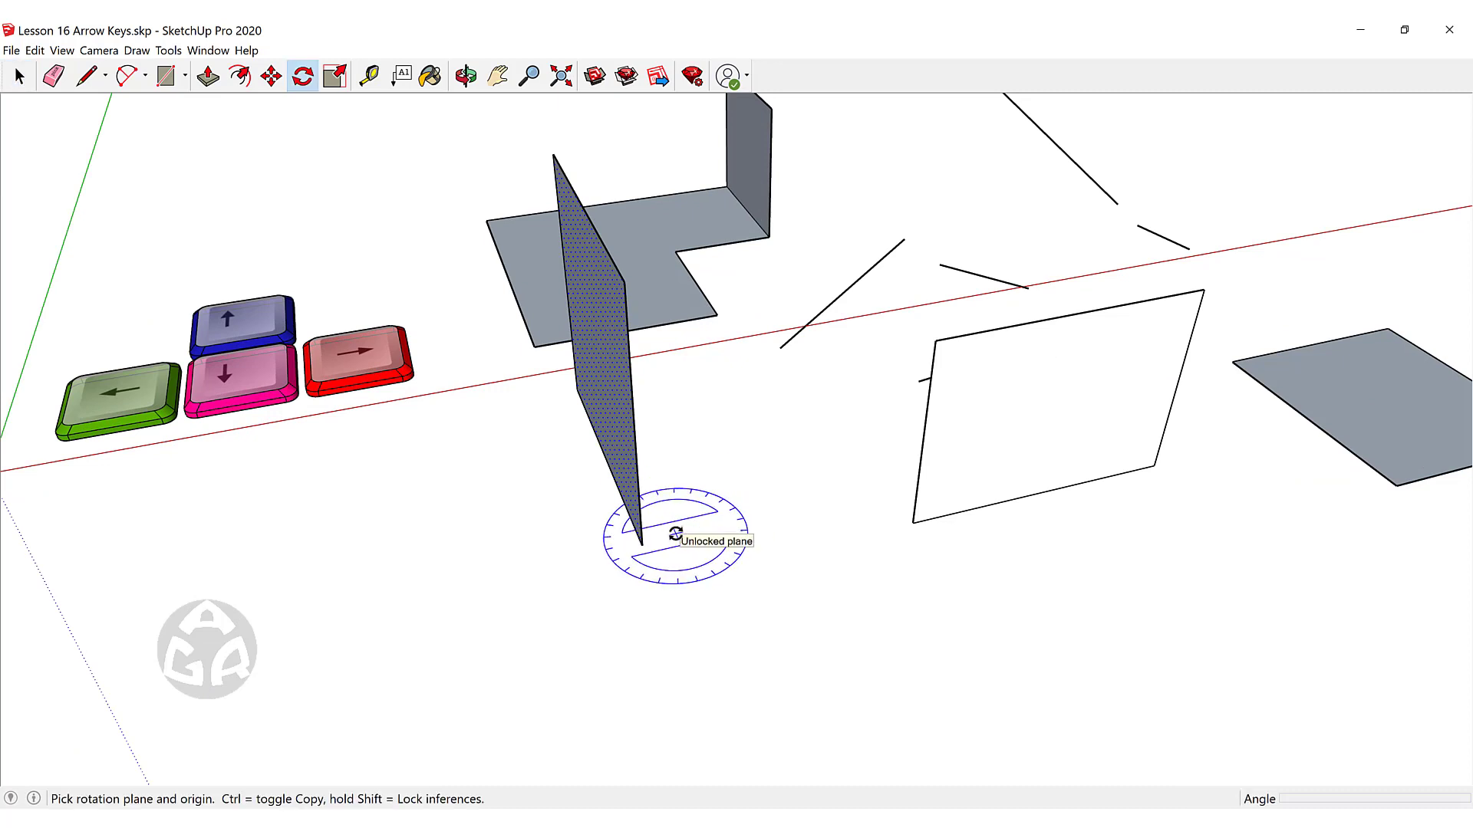
scroll(660, 568, down, 2)
scroll(660, 575, up, 3)
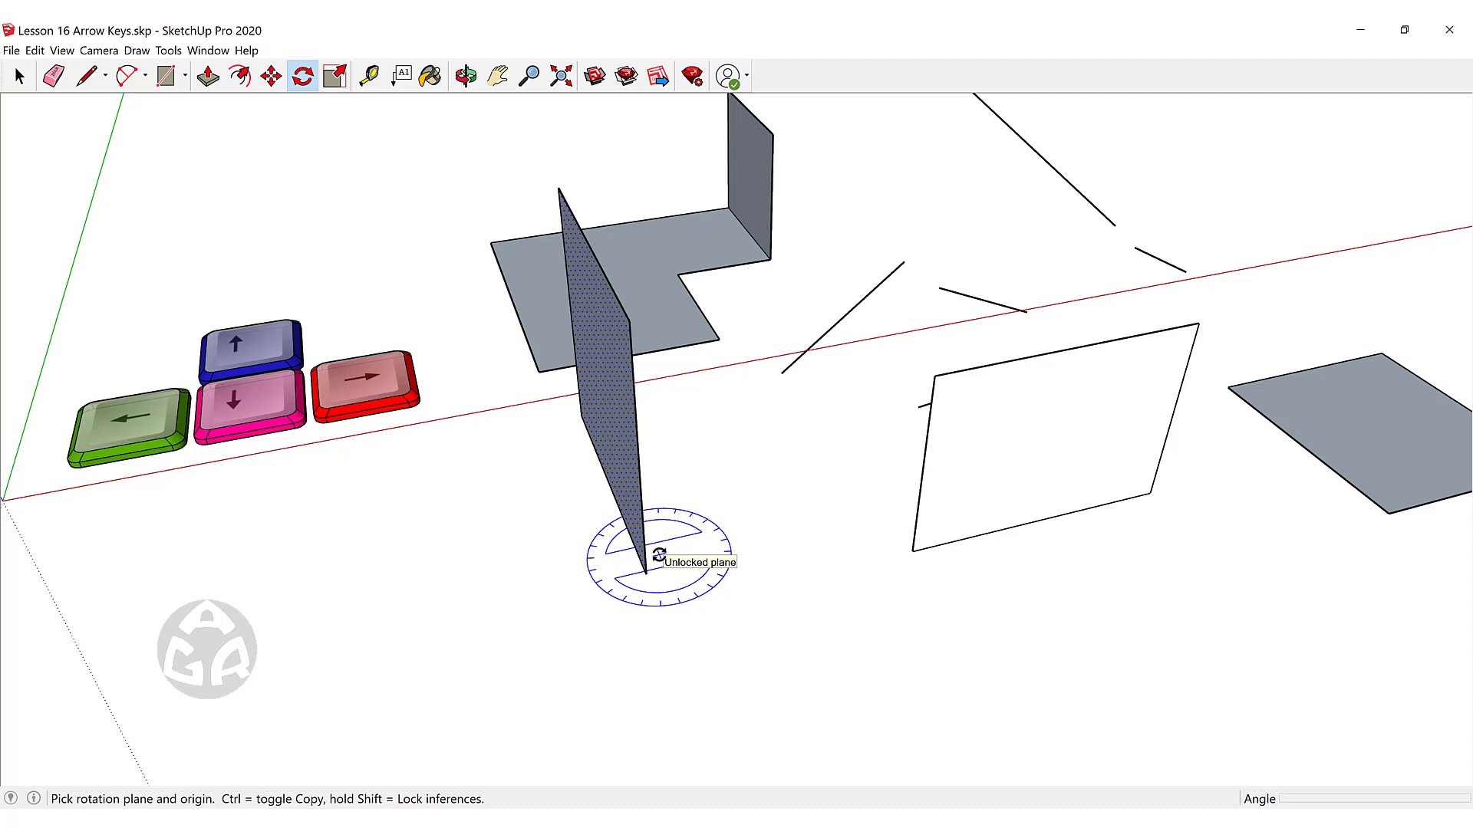
key(Left)
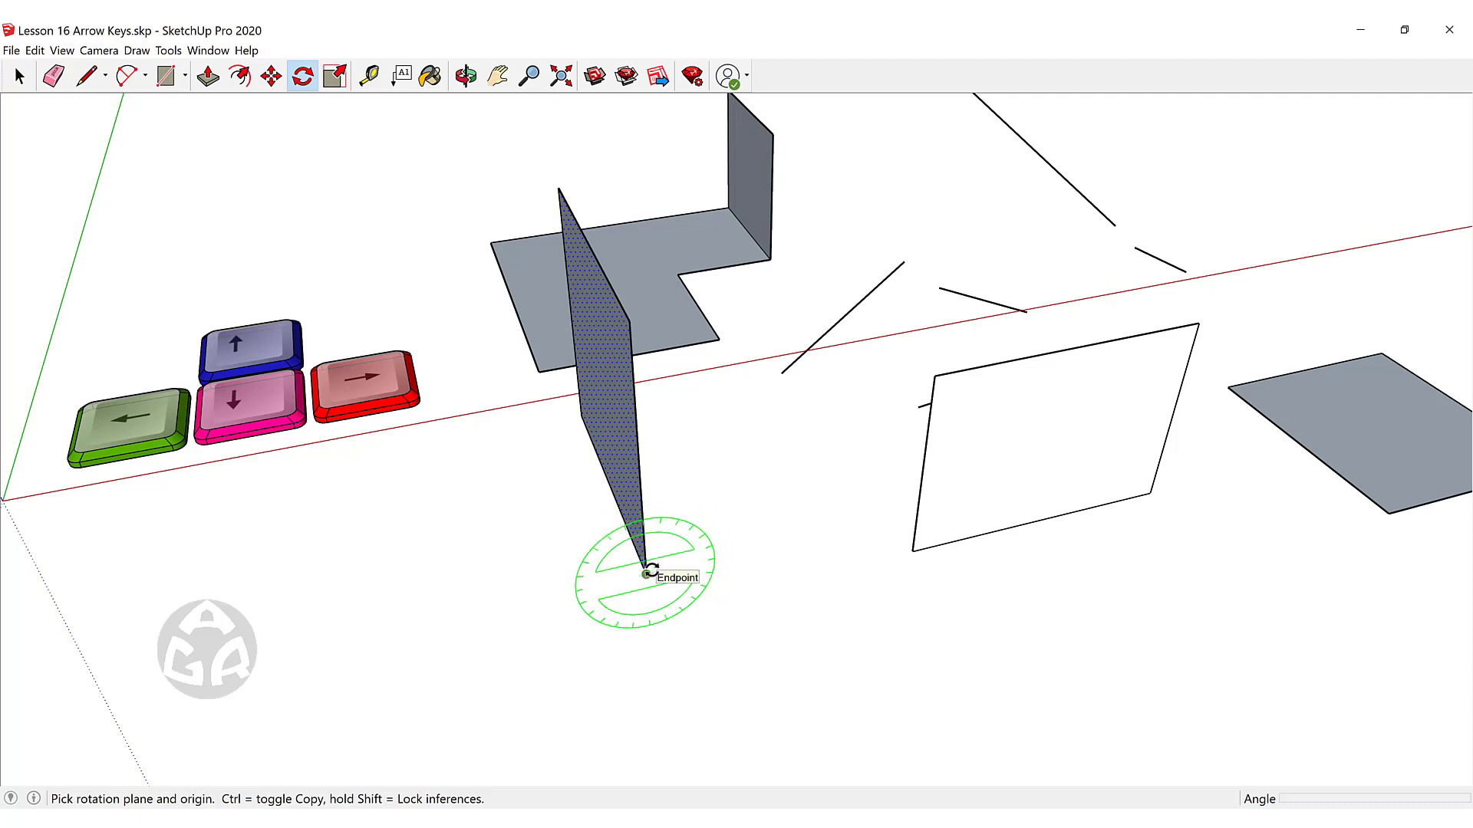
middle_drag(650, 571, 698, 559)
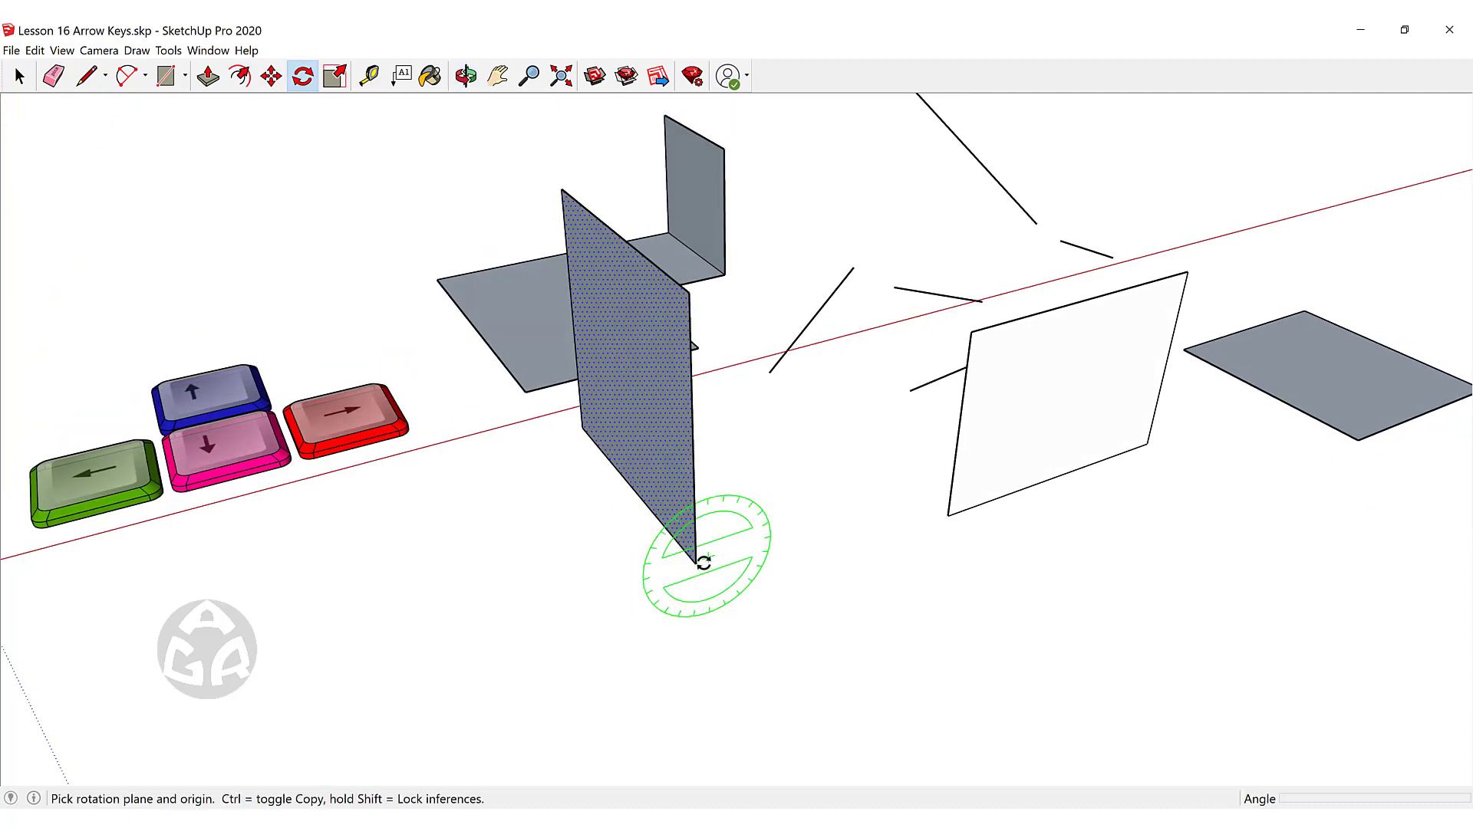
click(696, 564)
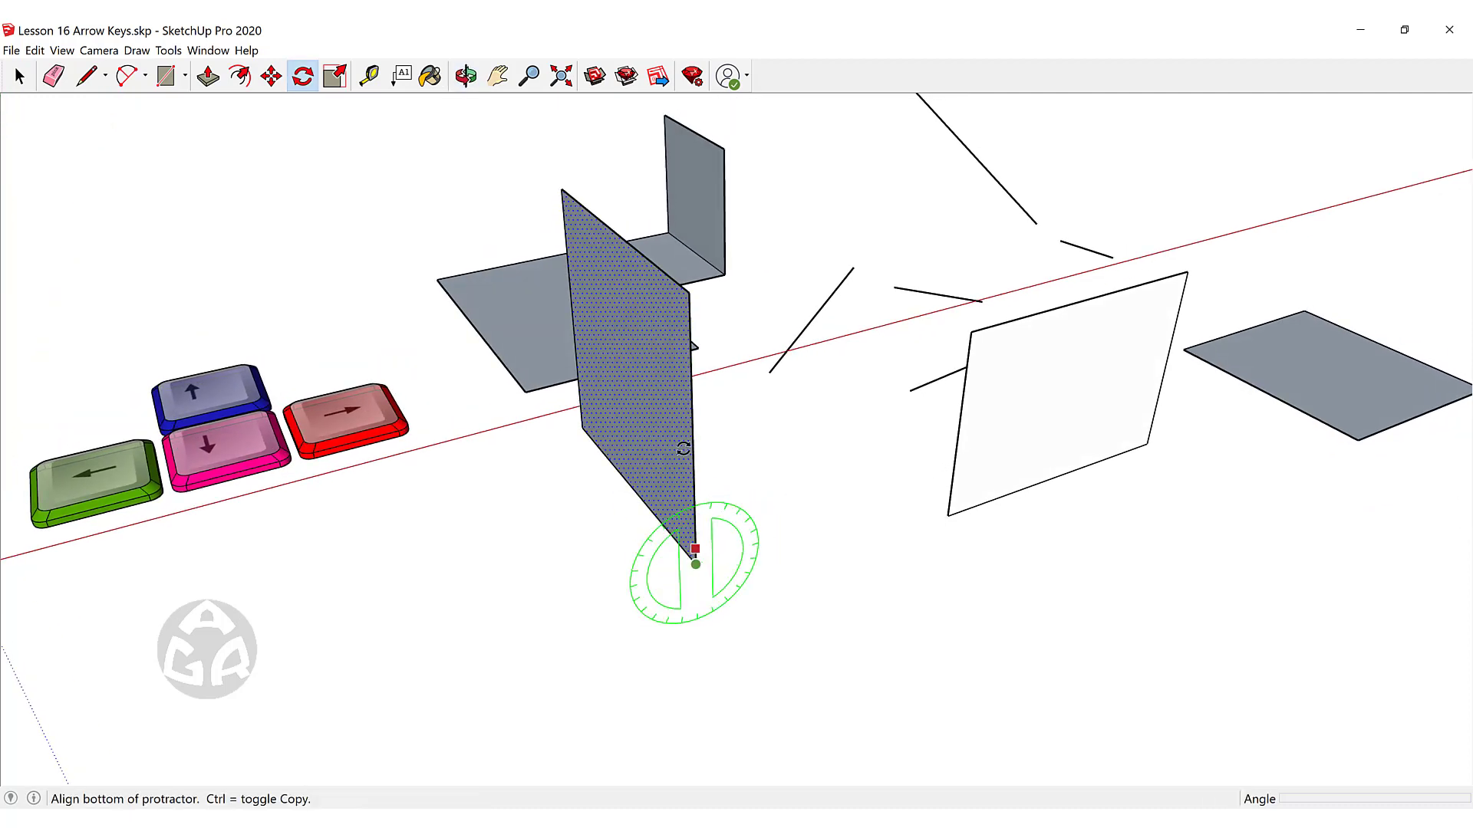
click(691, 379)
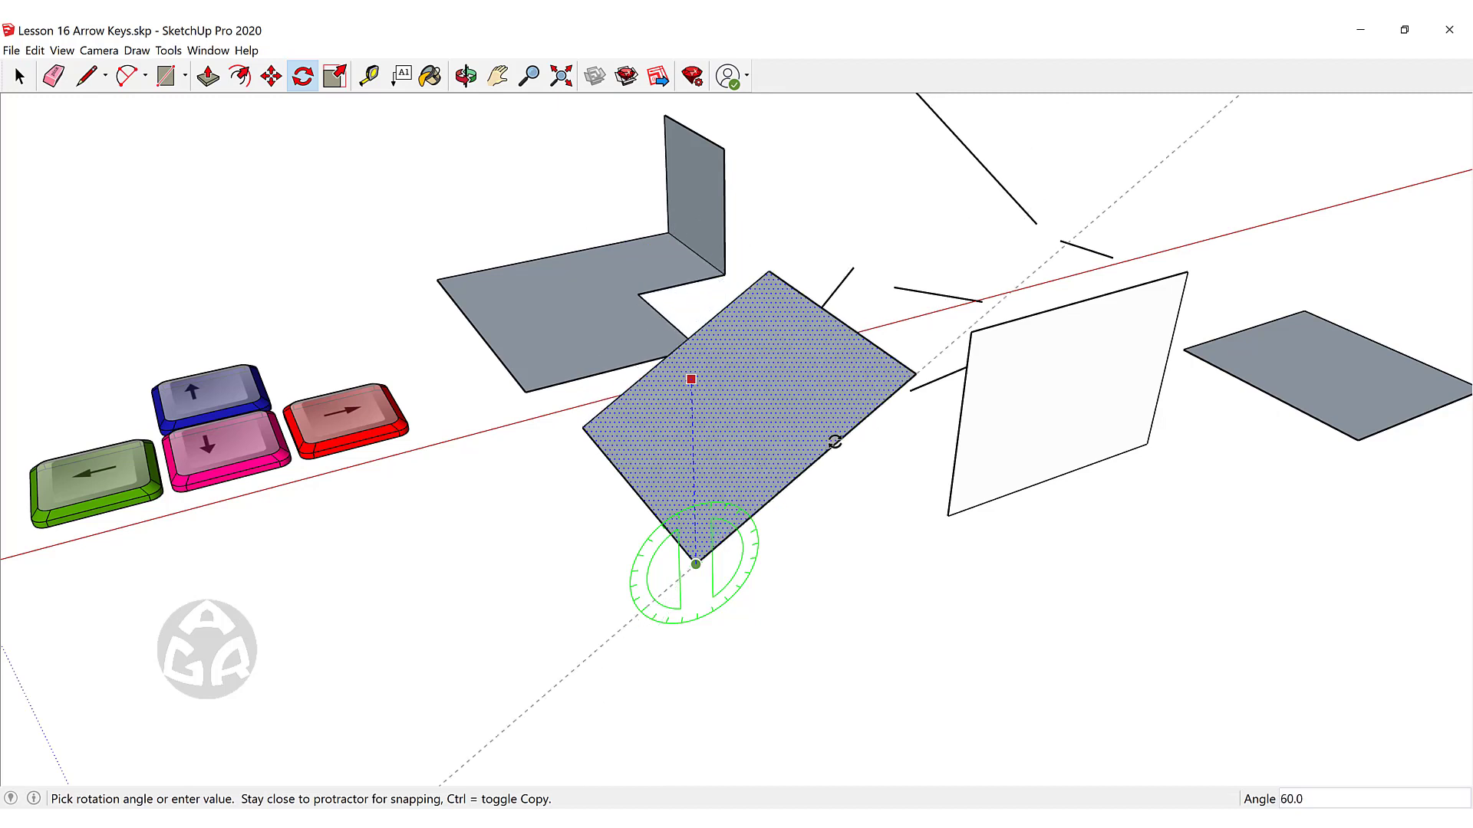
click(835, 441)
key(space)
click(761, 563)
Try to lock the Rectangle tool's plane to the tilted square without selecting its face.
scroll(759, 562, down, 2)
middle_drag(758, 558, 742, 503)
scroll(693, 506, up, 3)
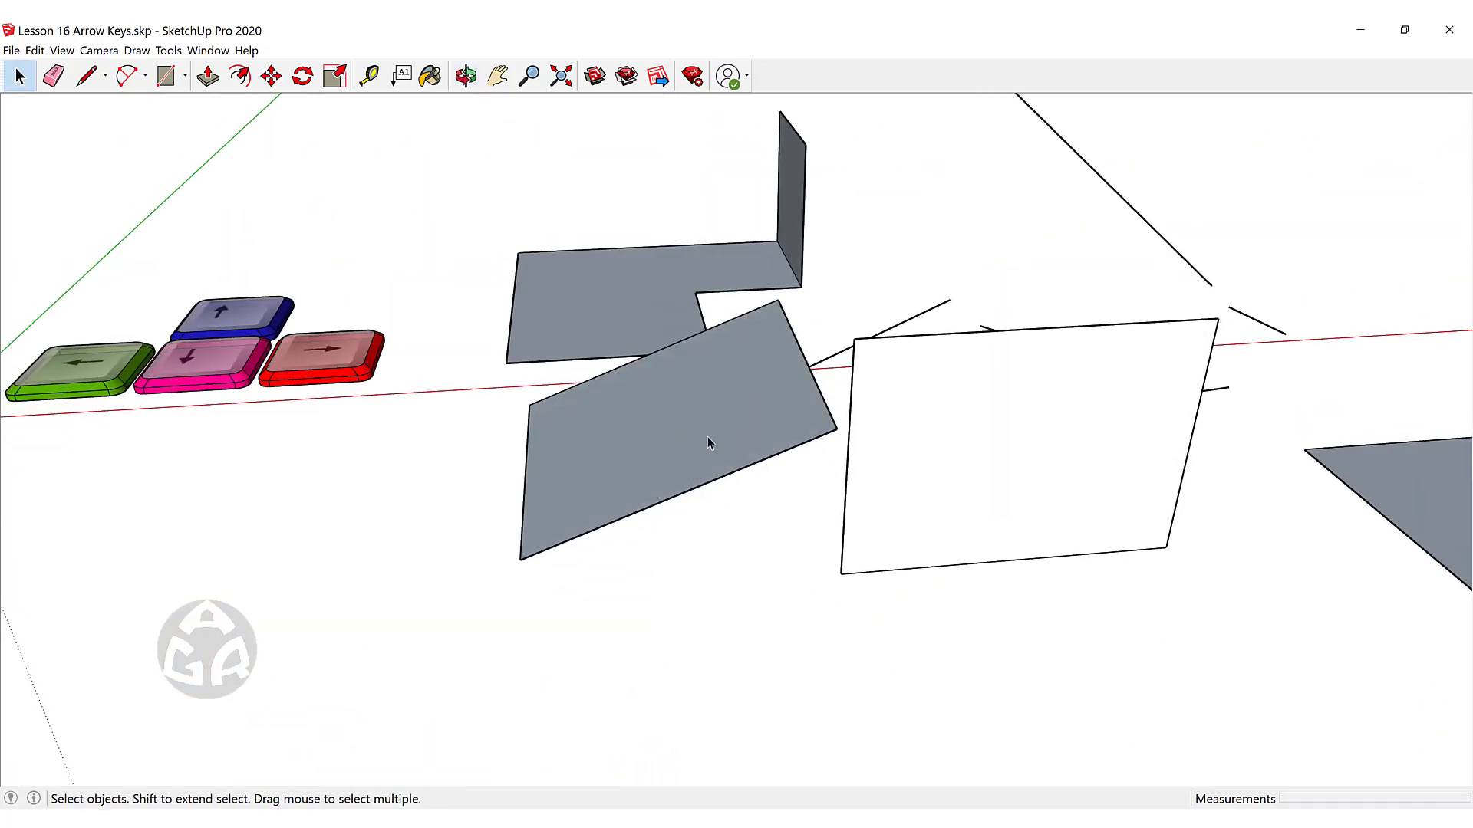
scroll(640, 368, down, 3)
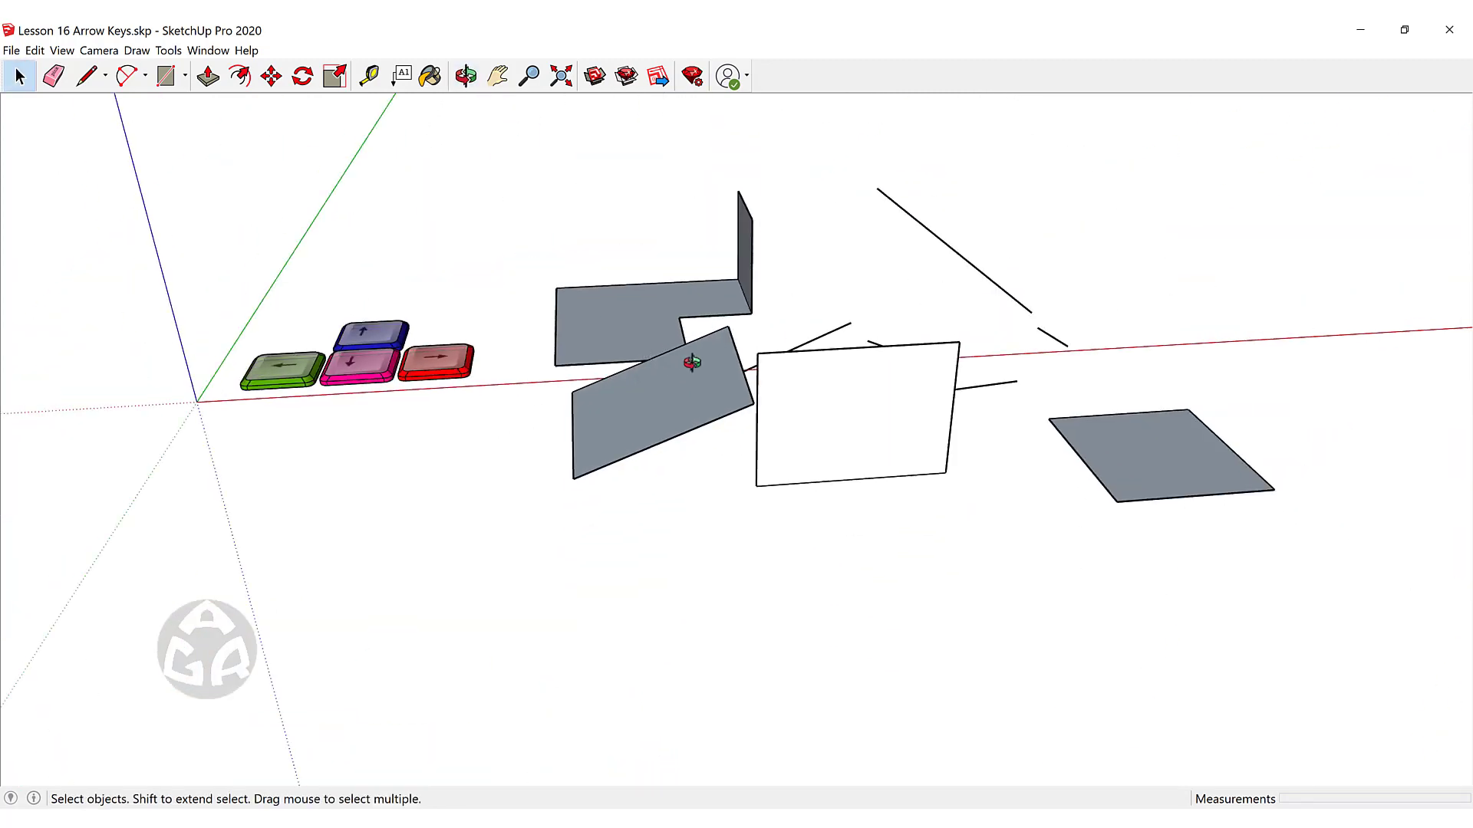
middle_drag(692, 362, 727, 418)
key(r)
scroll(659, 439, up, 3)
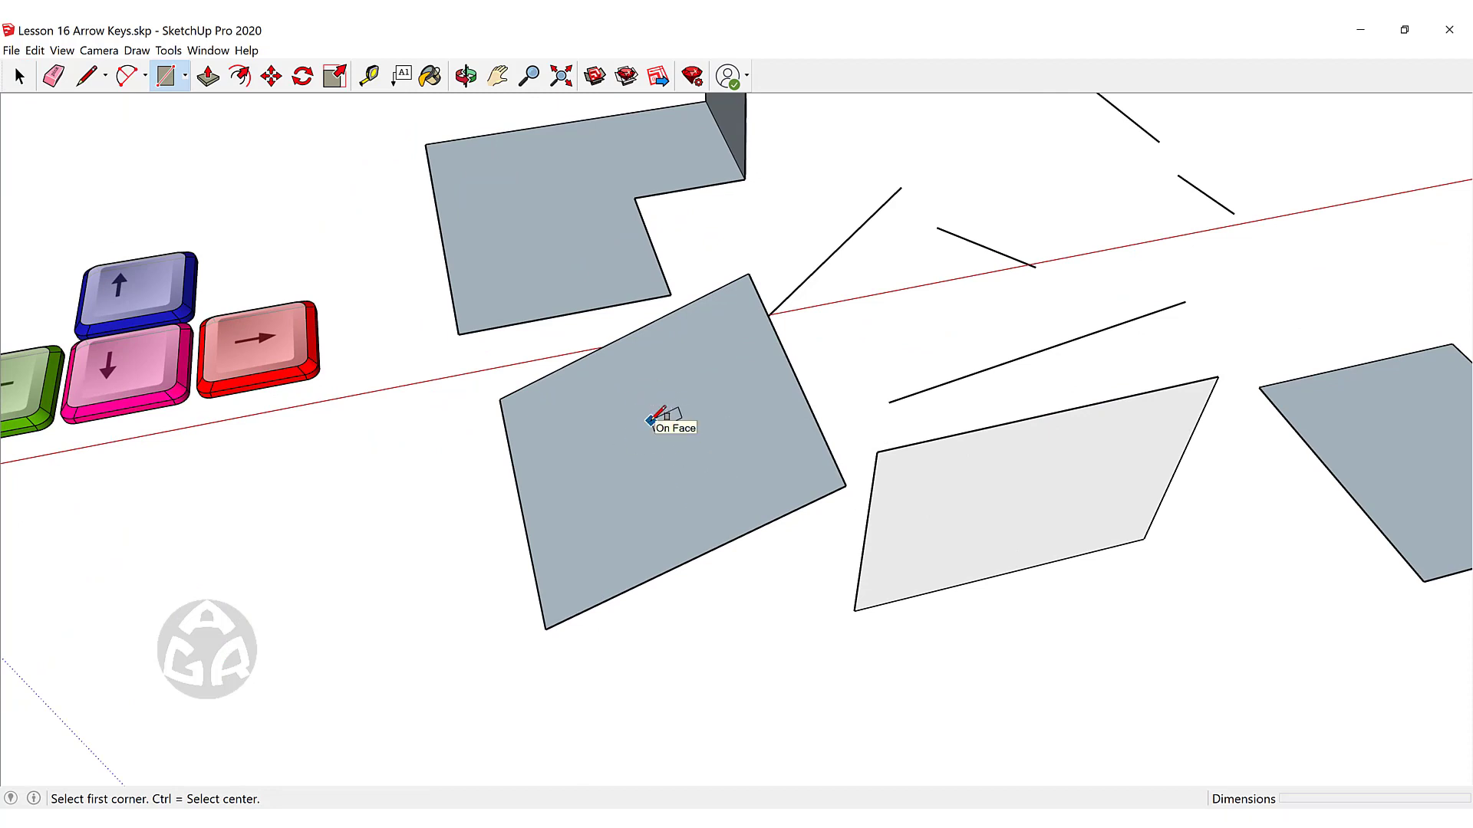
key(Down)
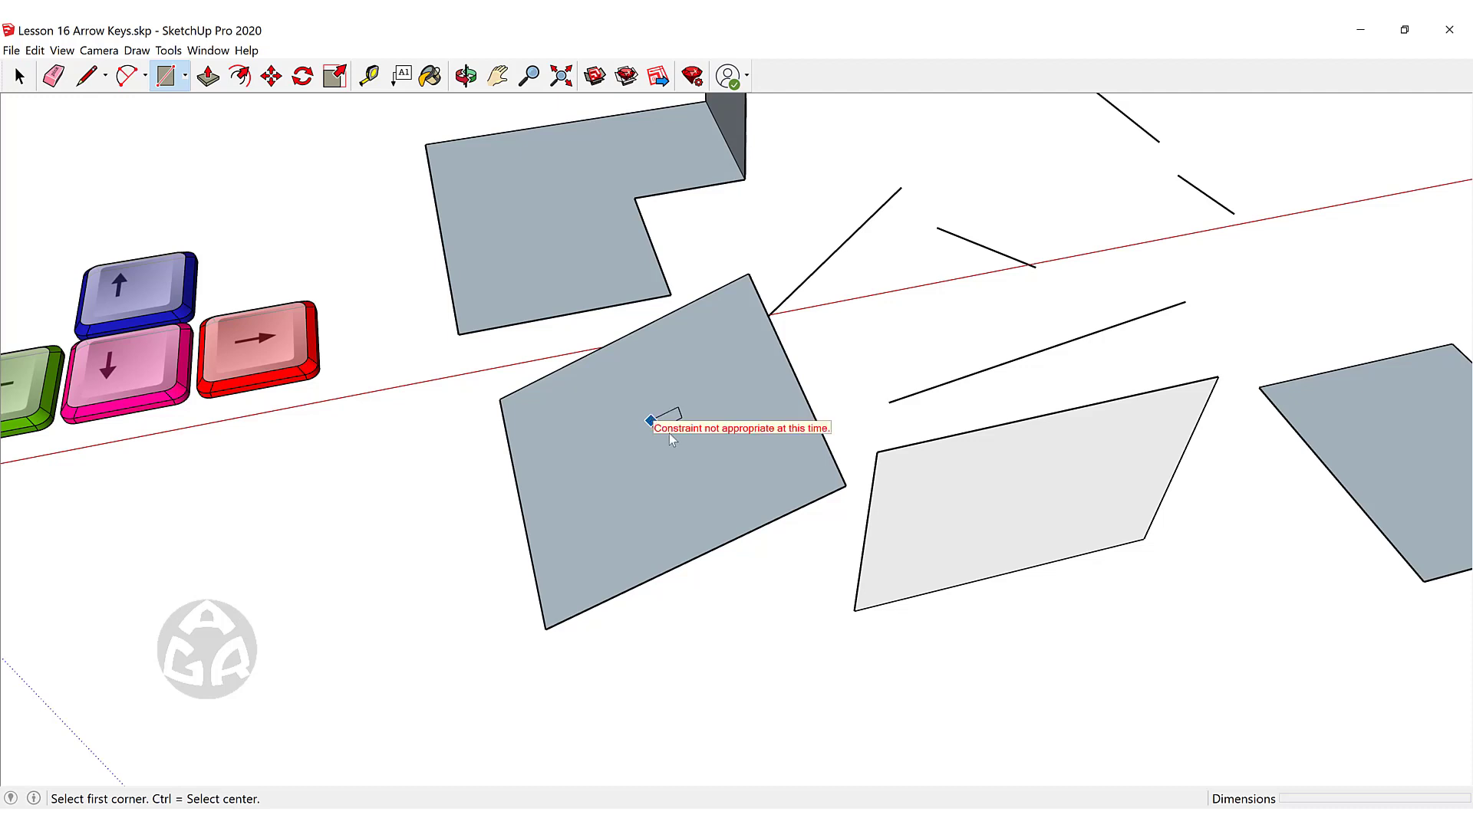
key(space)
Select the tilted square's face and draw a rectangle at the far end of the red axis, its plane locked parallel to that face.
click(669, 449)
key(r)
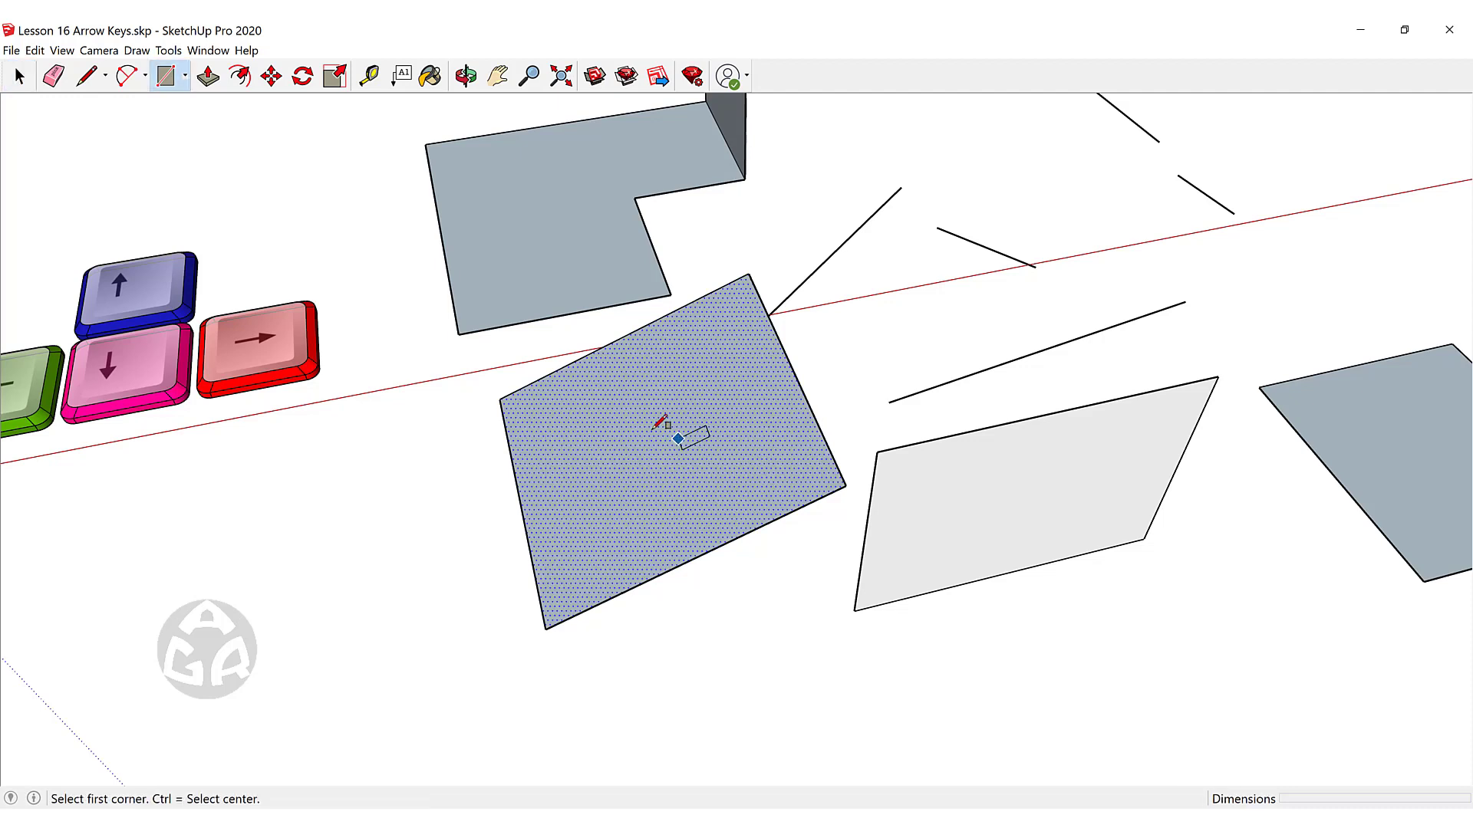
key(Down)
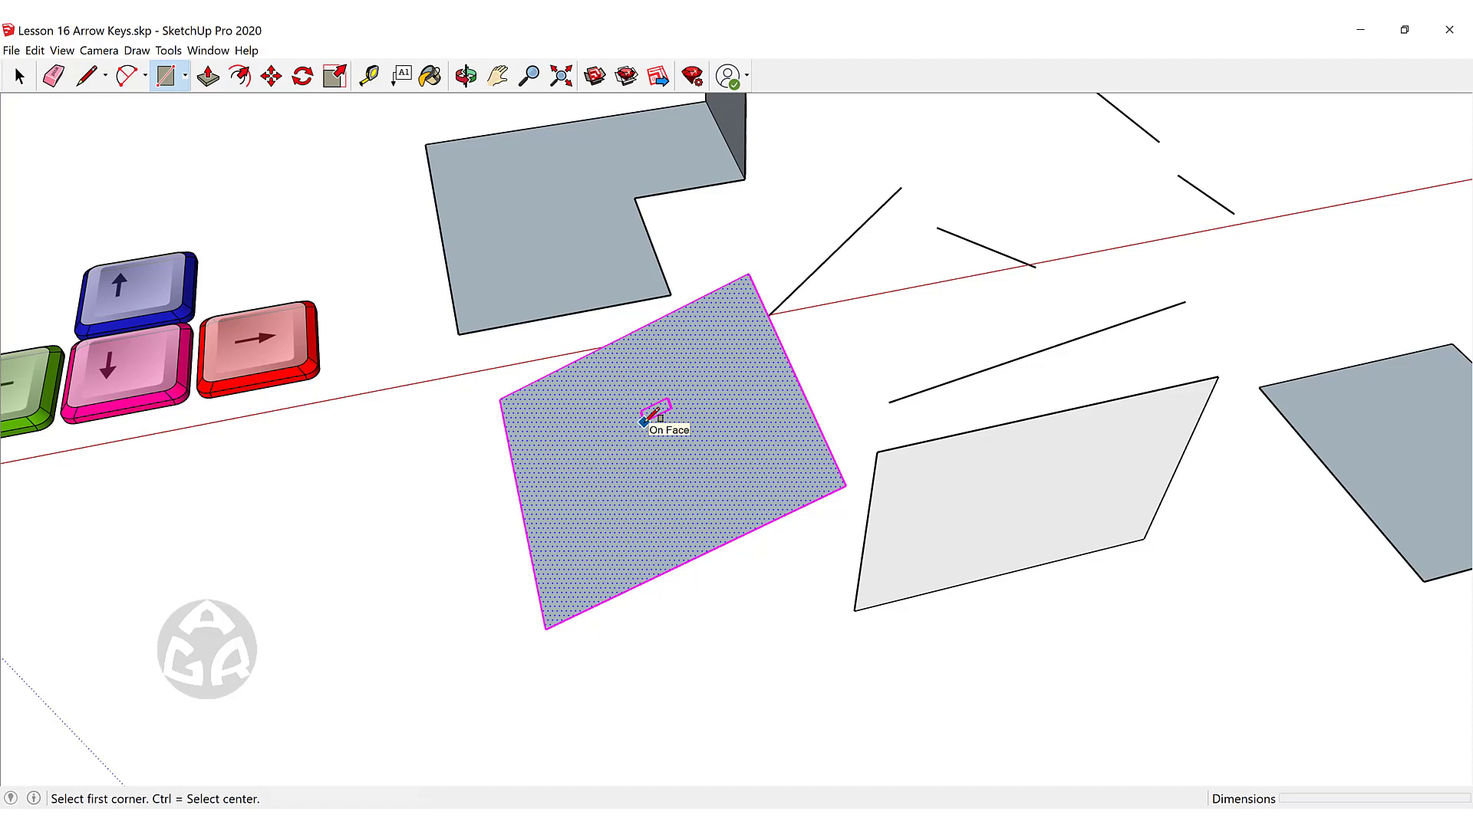
scroll(648, 414, down, 5)
middle_drag(962, 282, 1135, 333)
scroll(1212, 303, up, 4)
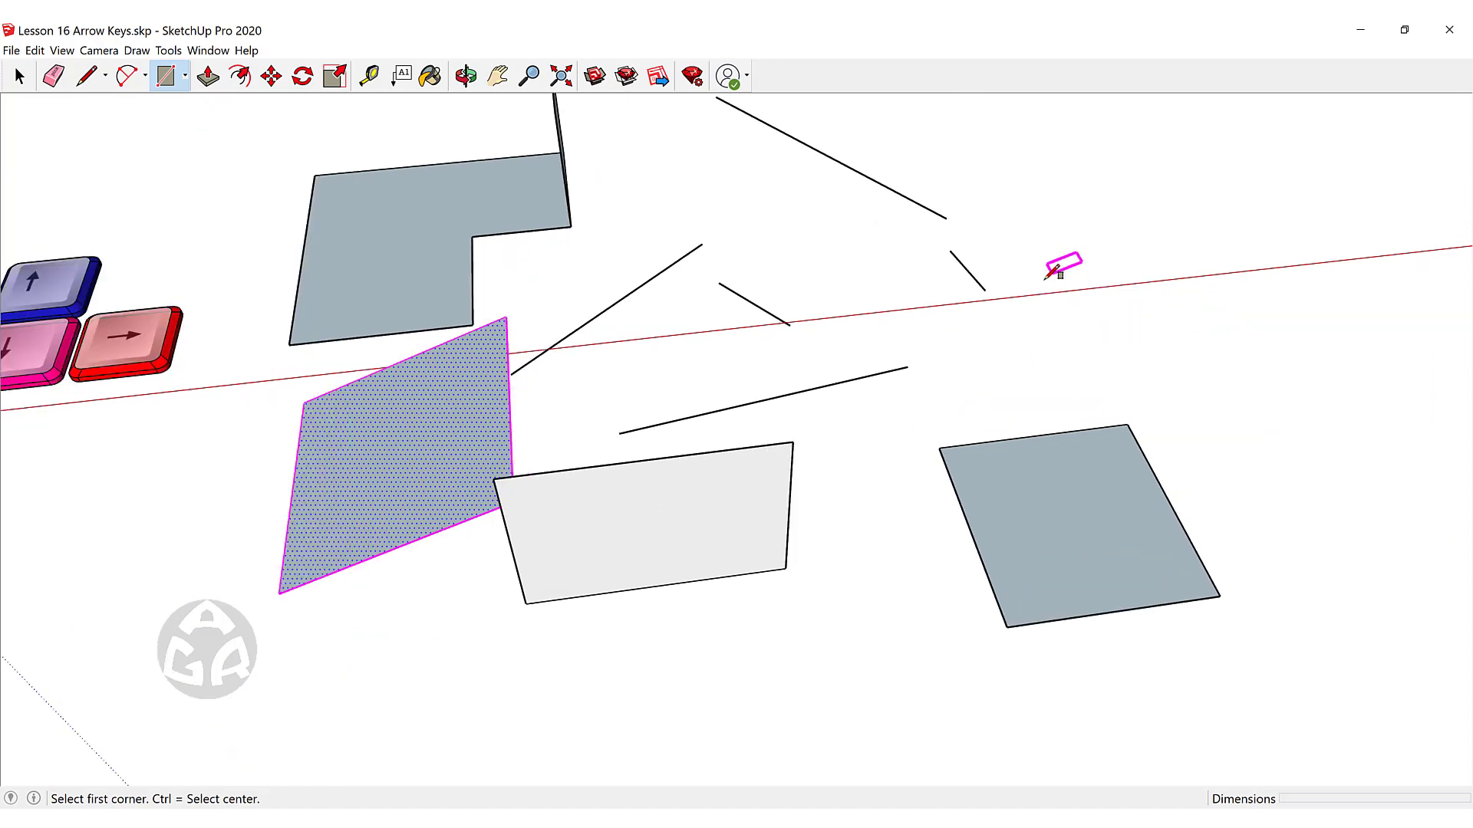
click(1045, 279)
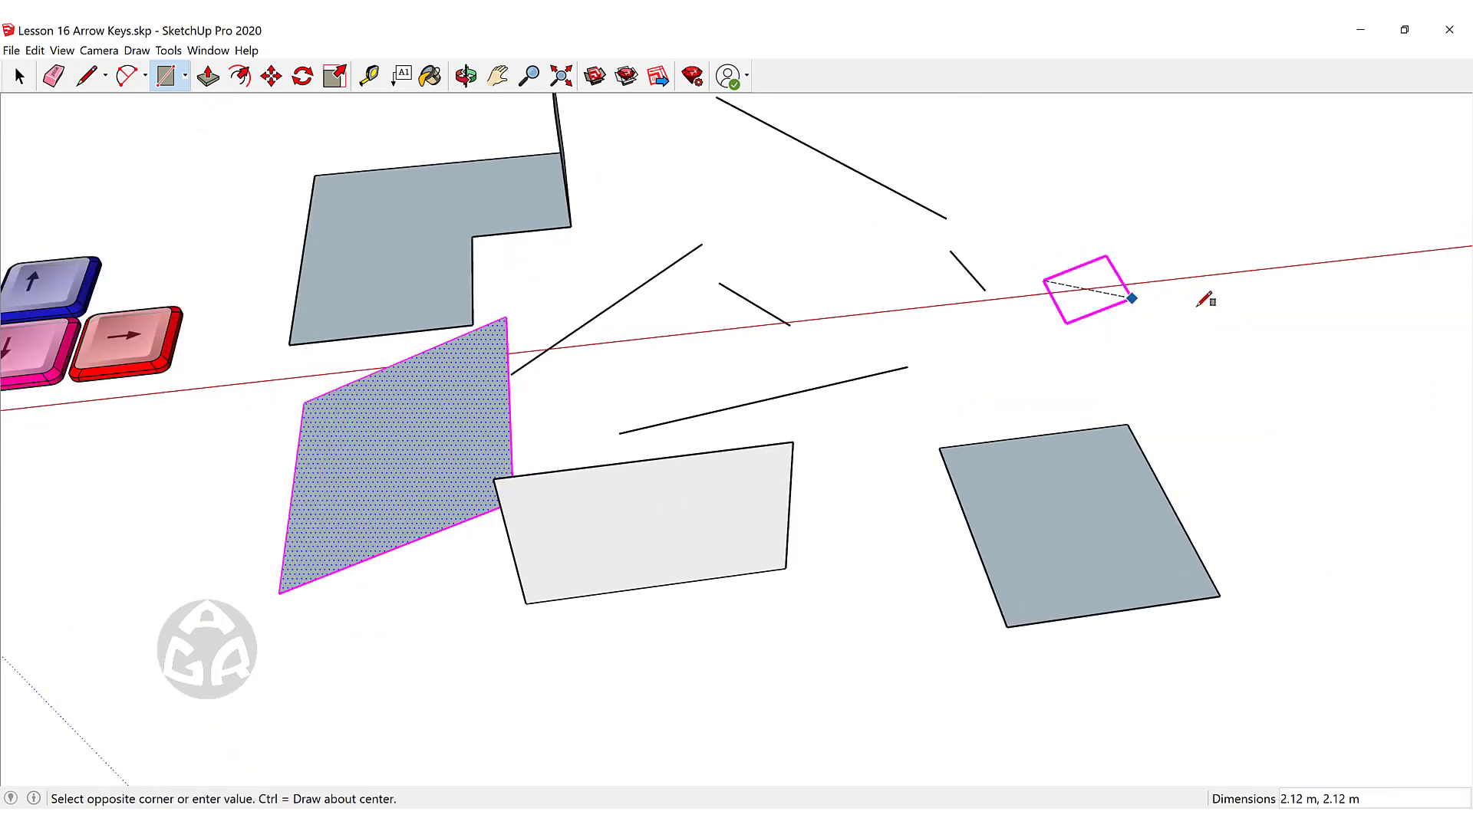
click(1313, 315)
Compare the tilt of the new far rectangle with that of the tilted square from several angles.
middle_drag(1313, 315, 245, 147)
key(space)
scroll(765, 362, up, 3)
middle_drag(766, 362, 919, 491)
scroll(593, 406, down, 3)
shift+middle_drag(853, 541, 736, 526)
scroll(717, 496, up, 4)
Try the Rectangle tool's face-parallel plane lock on the tilted square again, then leave the tool and clear the selection.
key(r)
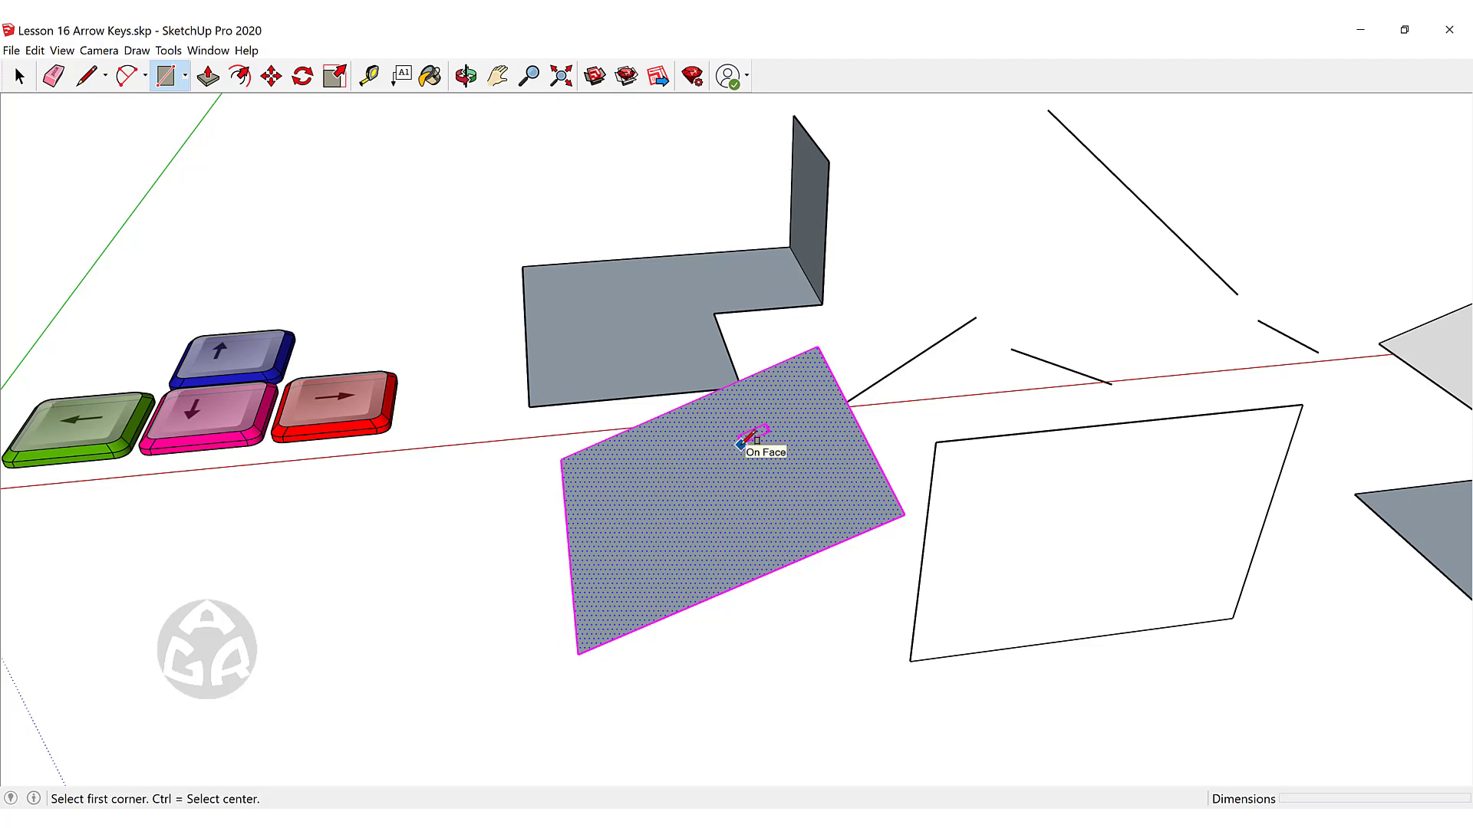
scroll(726, 453, down, 6)
middle_drag(849, 371, 894, 429)
scroll(870, 419, up, 2)
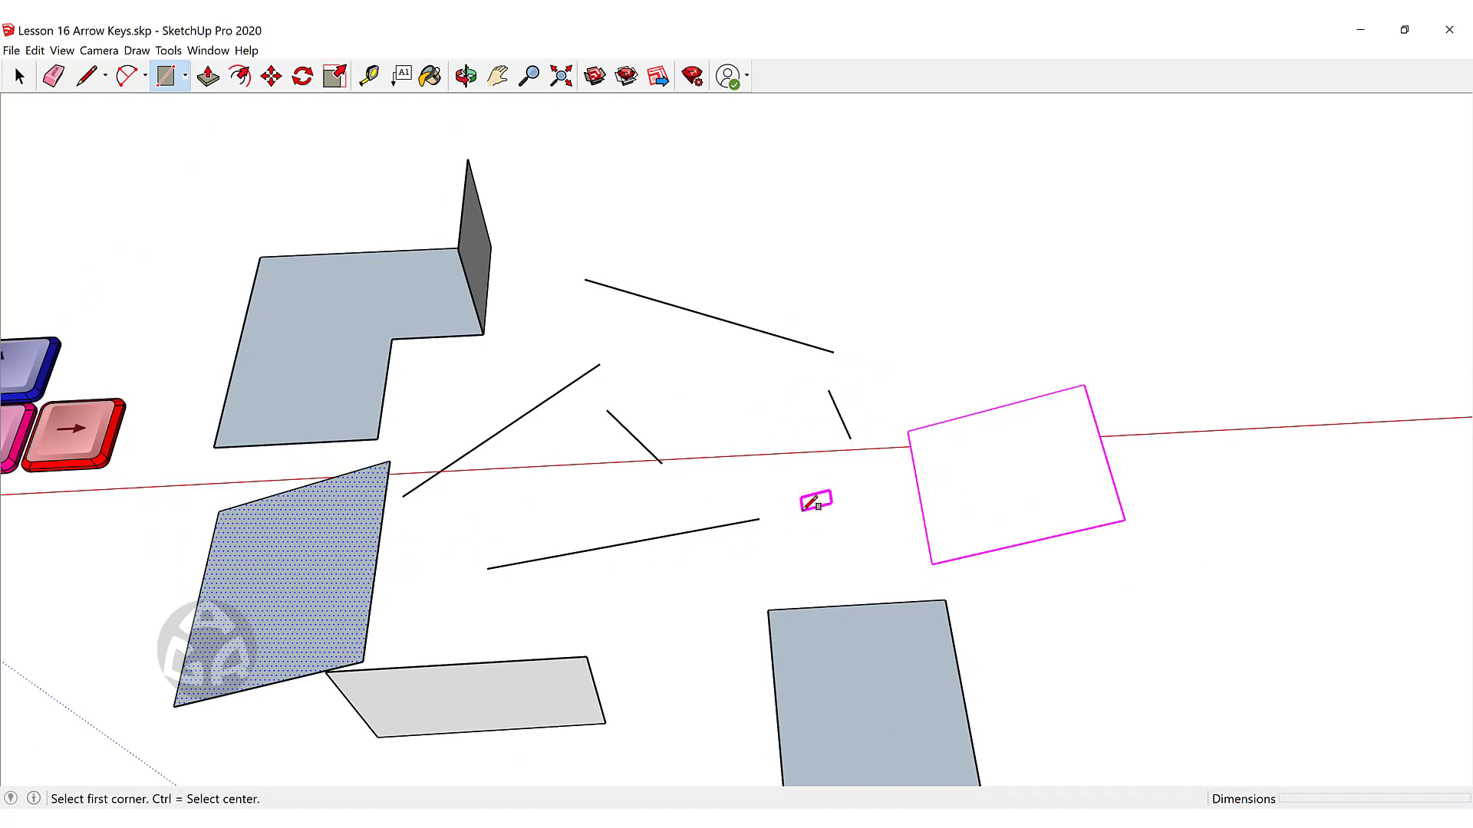
middle_drag(945, 467, 621, 272)
scroll(621, 272, down, 3)
middle_drag(697, 319, 795, 428)
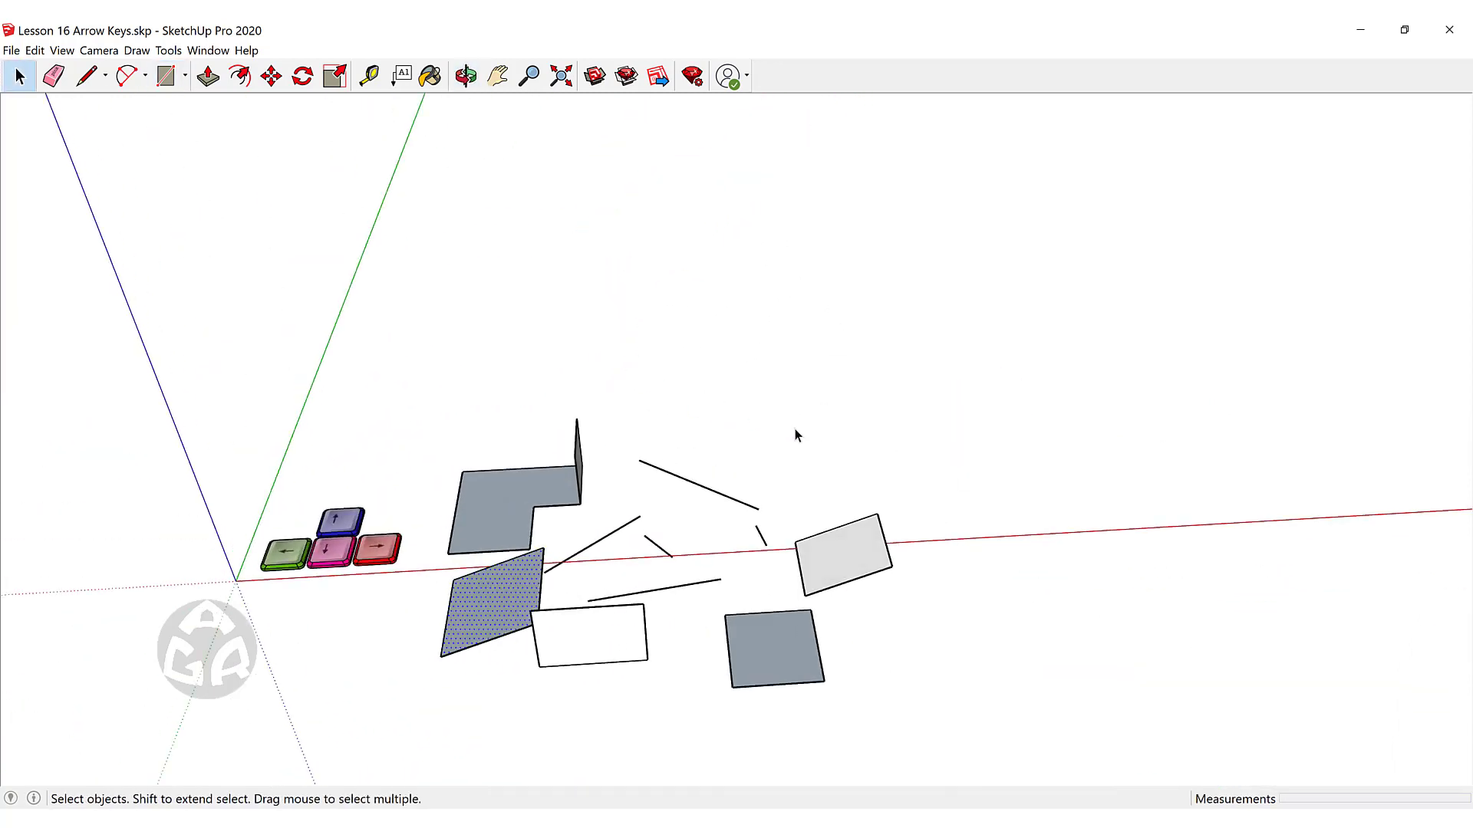
shift+middle_drag(487, 630, 526, 533)
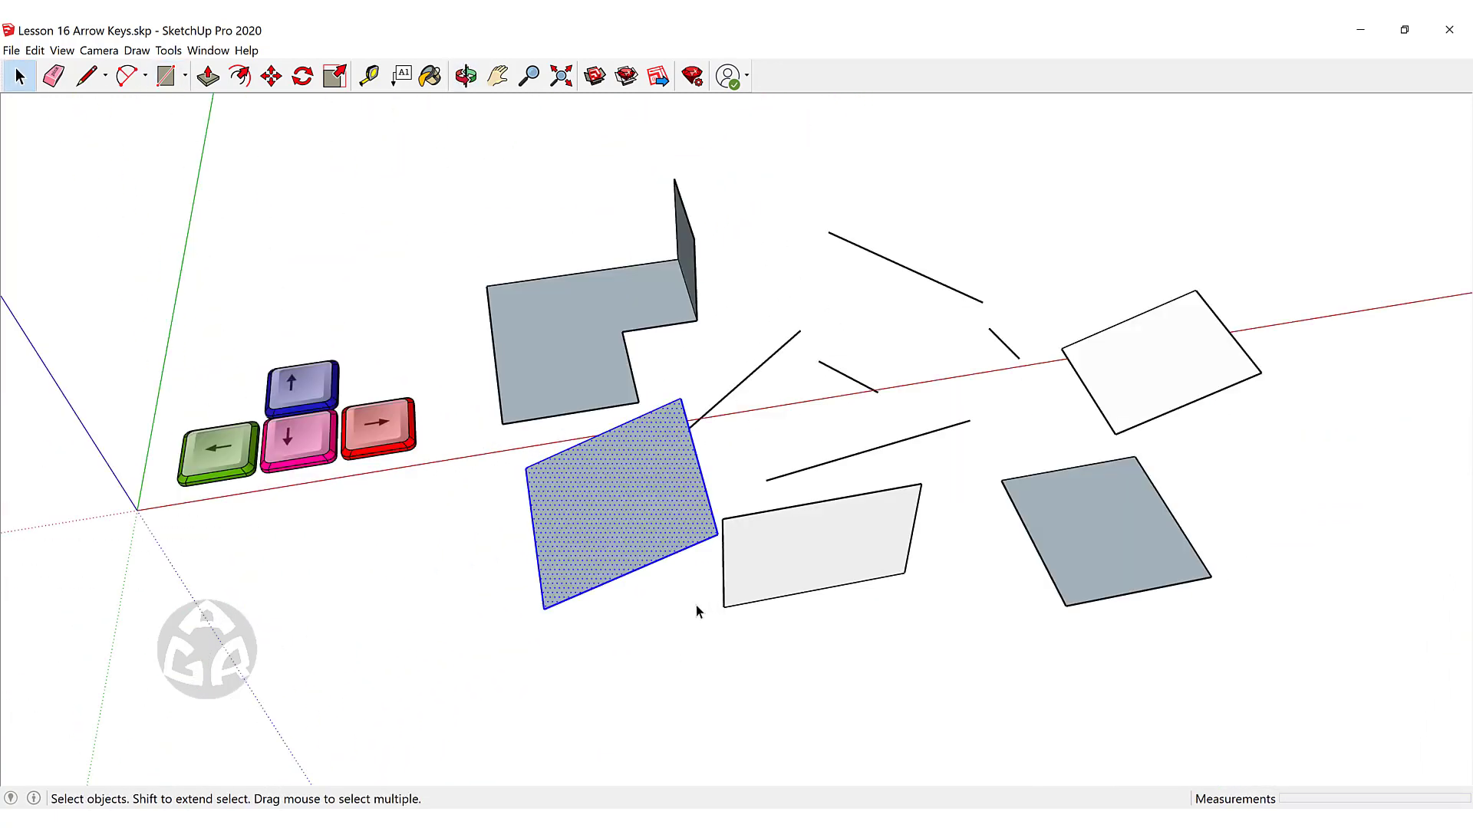
click(696, 606)
middle_drag(727, 601, 735, 514)
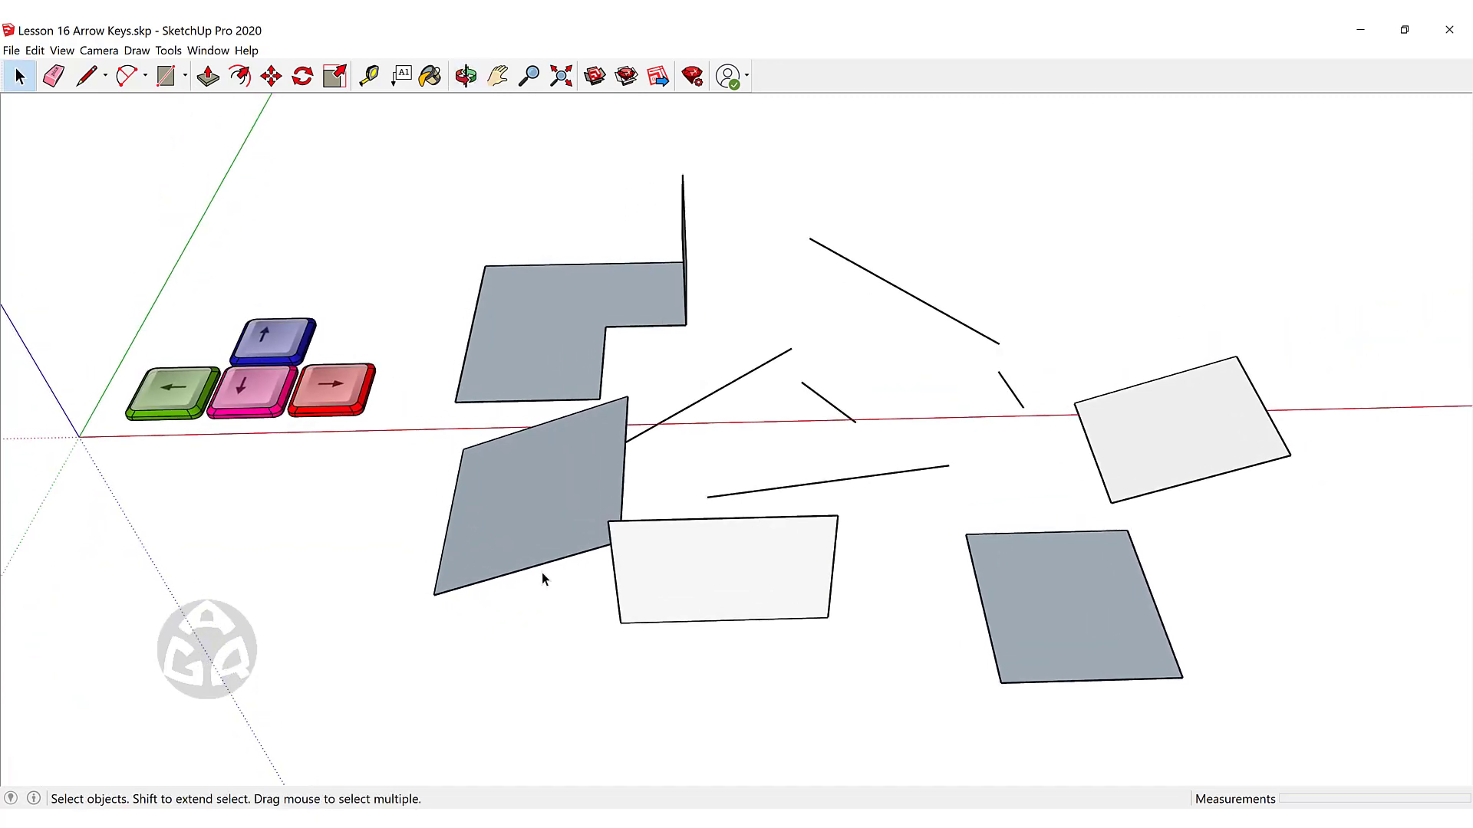
middle_drag(541, 572, 546, 569)
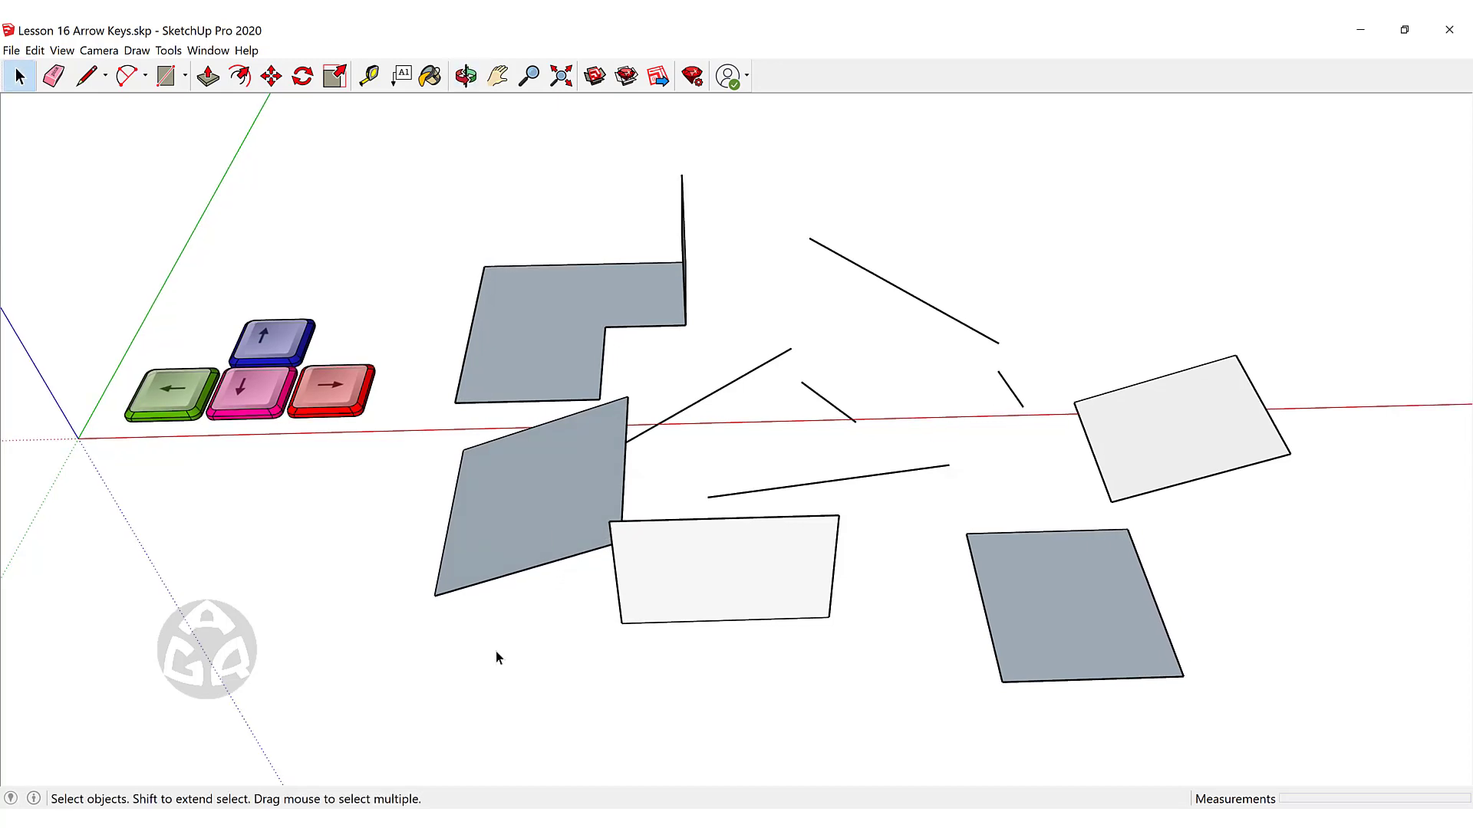
key(q)
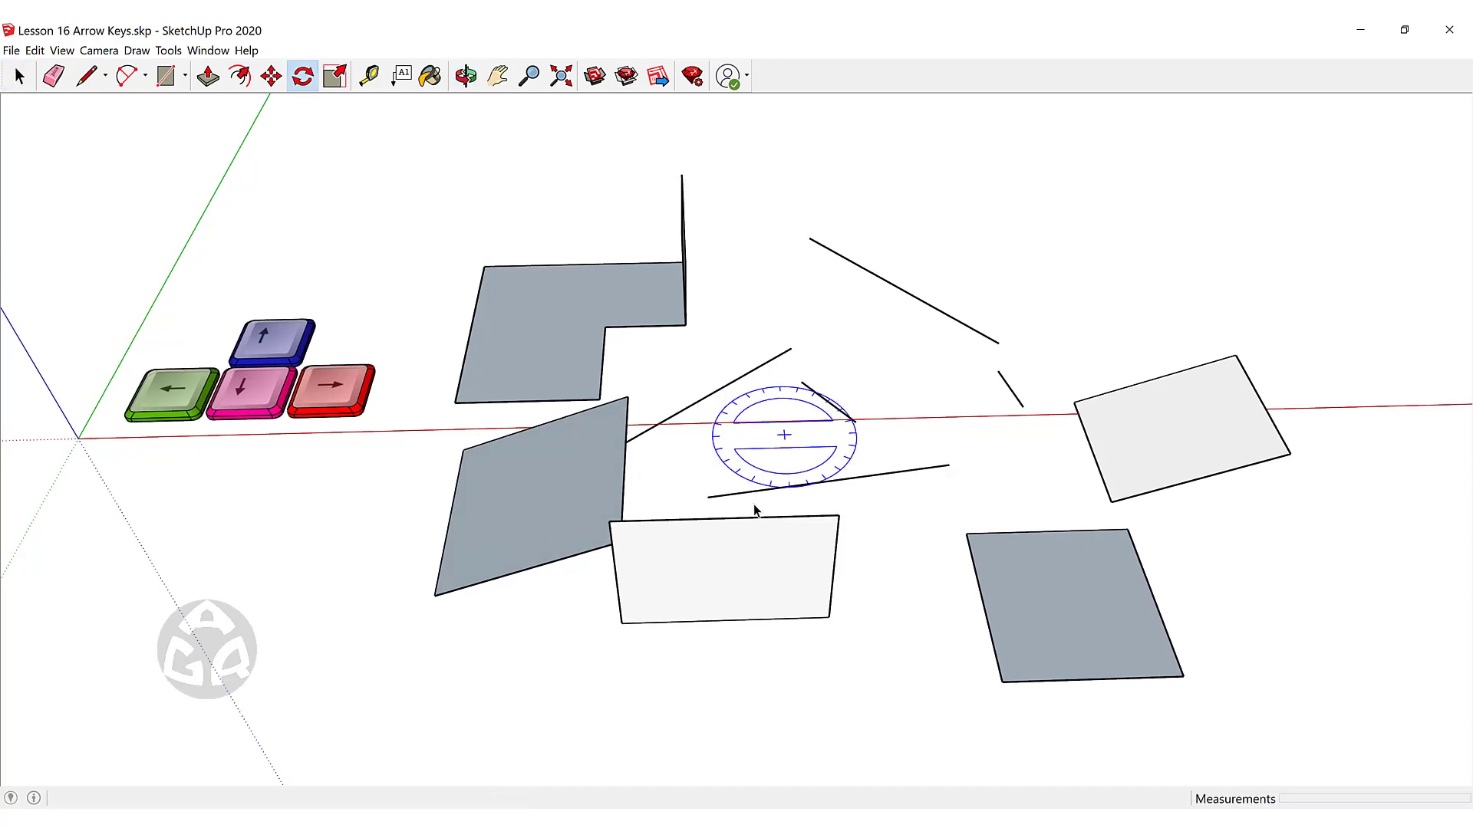
key(space)
Rotate the flat square in front of the red axis 45 degrees about its corner, with the rotation plane locked to the red axis.
middle_drag(698, 468, 1136, 450)
middle_drag(1158, 463, 873, 478)
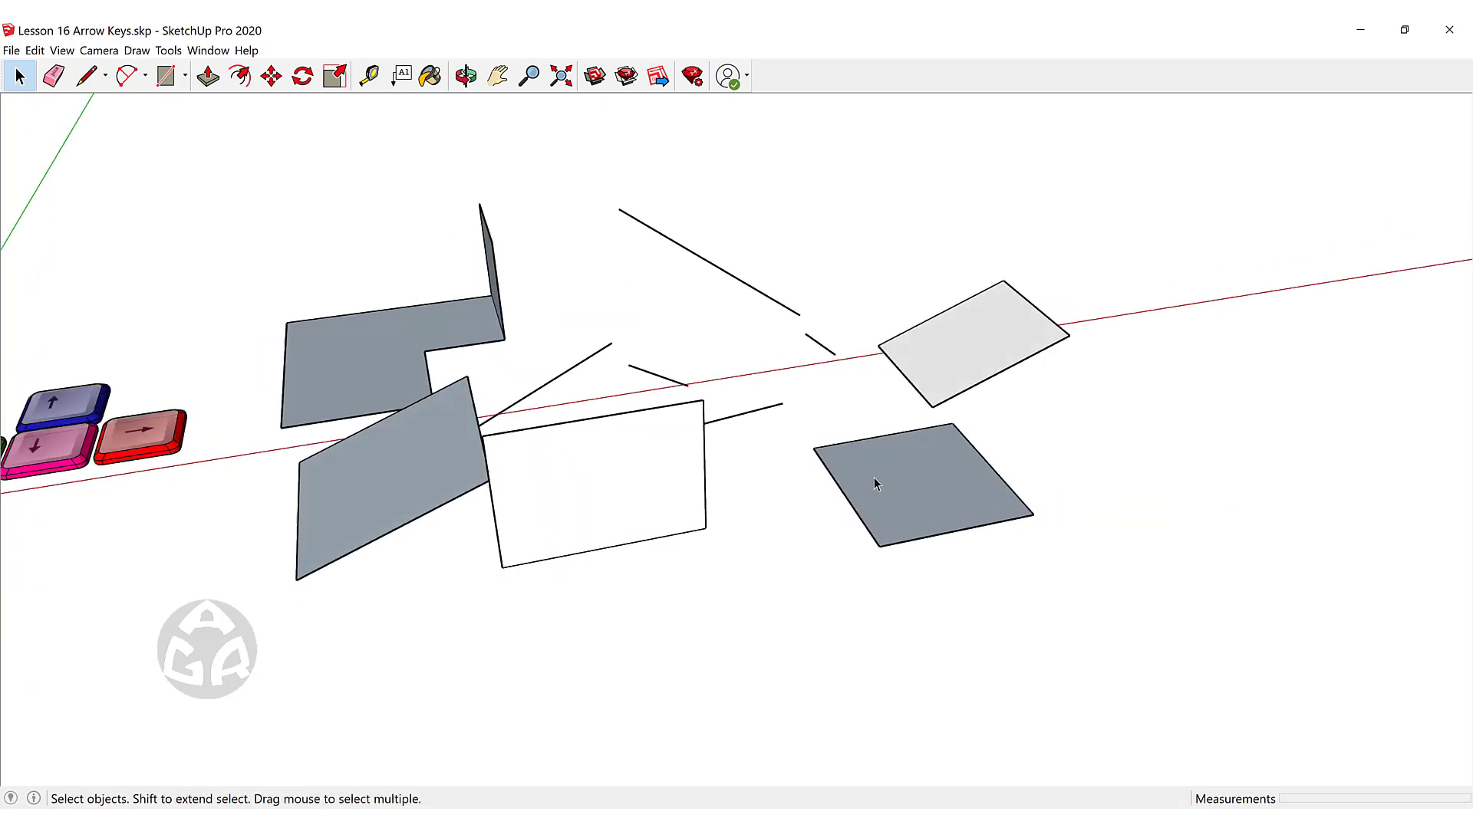
click(873, 479)
middle_drag(995, 487, 897, 520)
key(q)
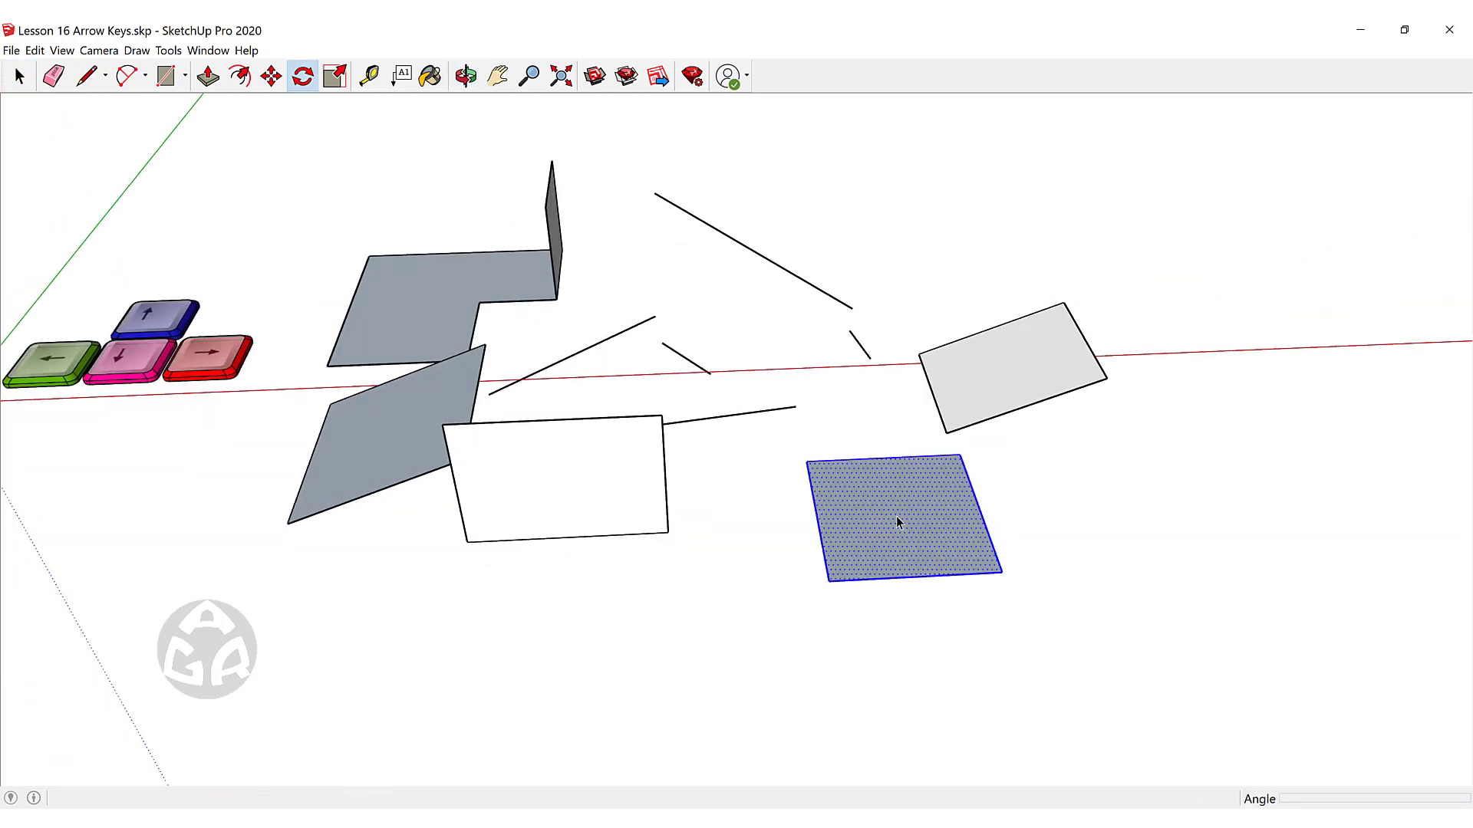
key(Right)
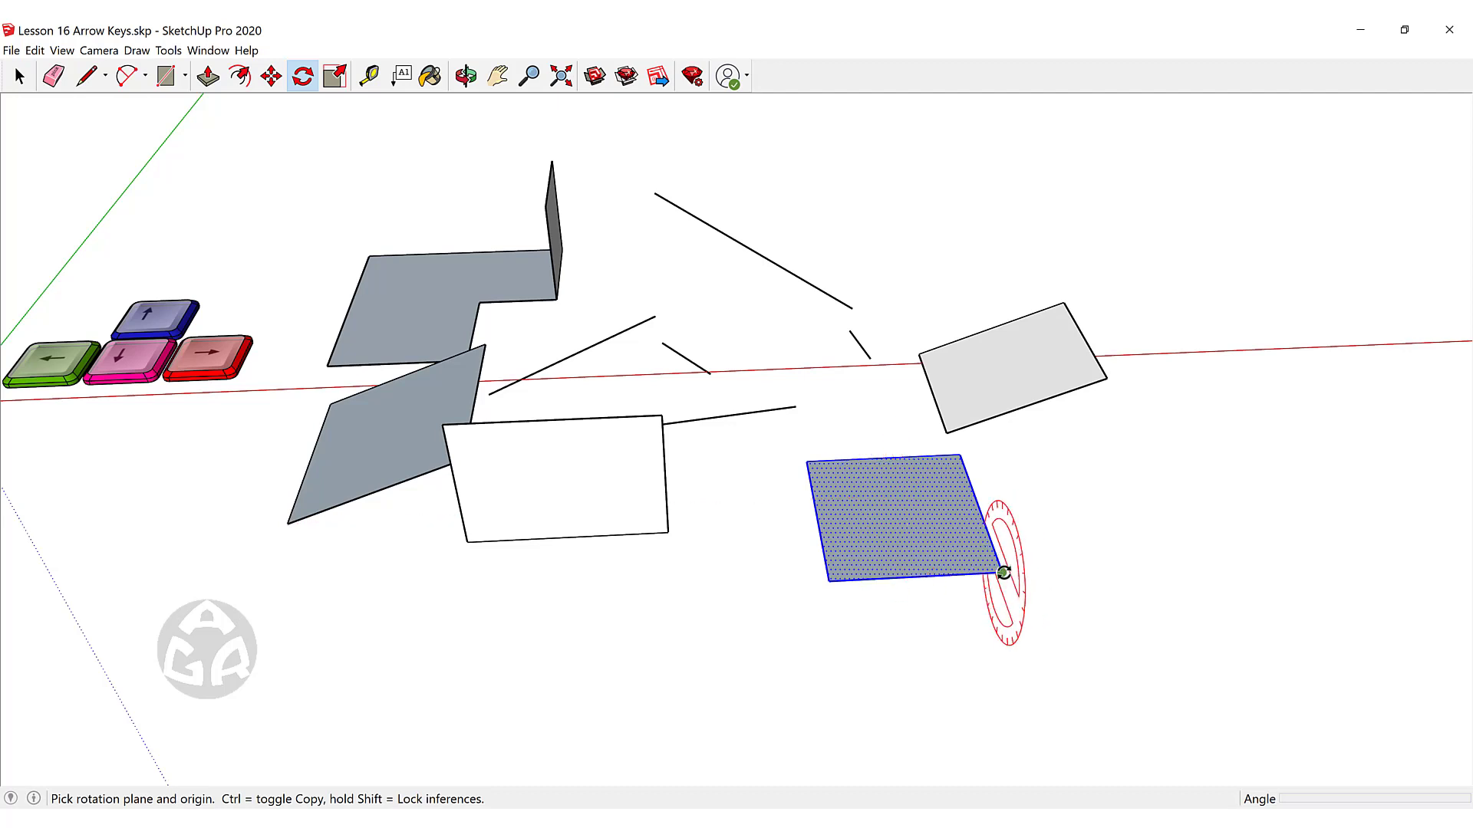
middle_drag(1003, 575, 982, 385)
click(989, 370)
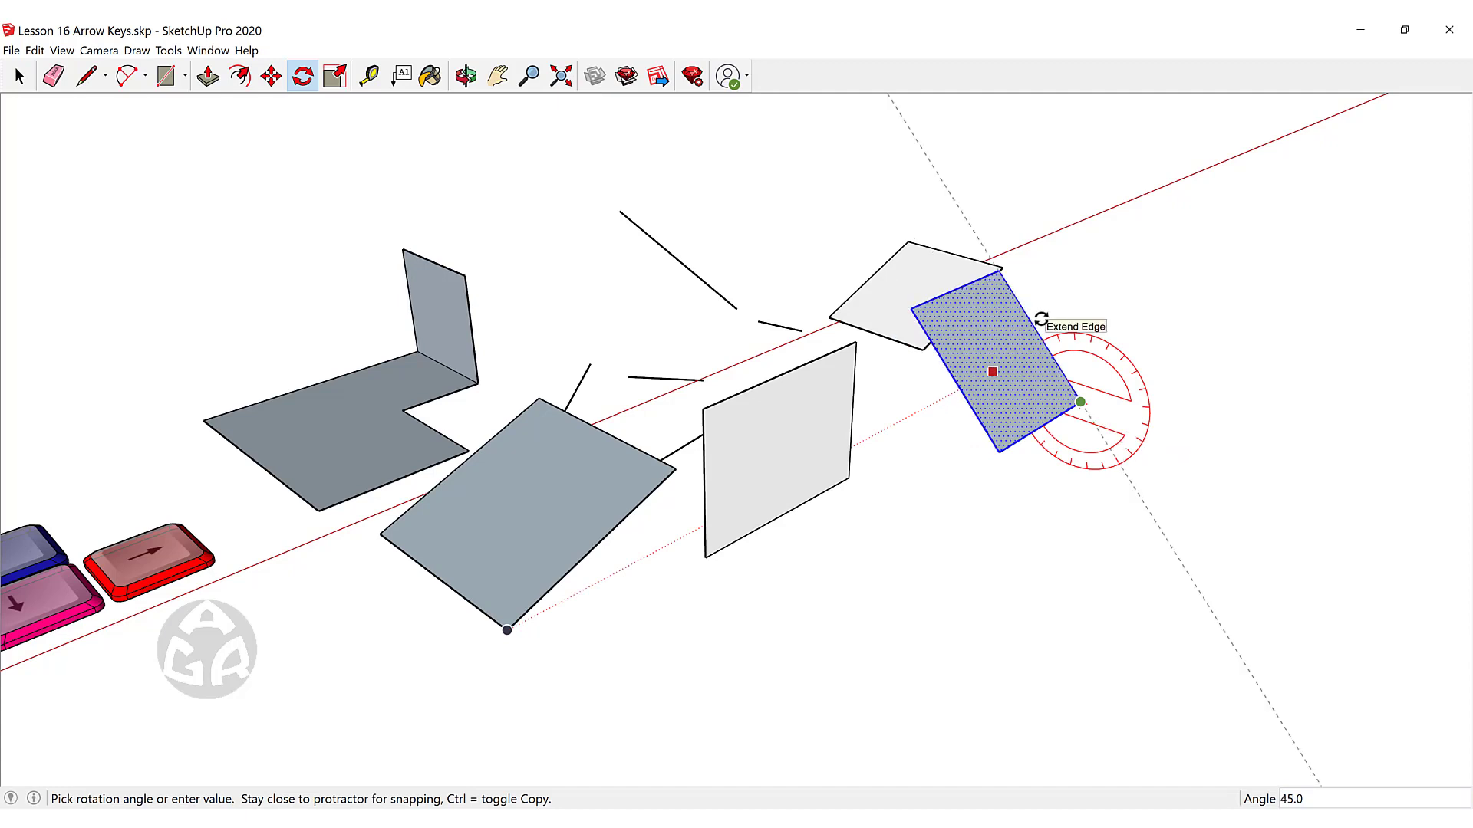
click(1041, 317)
key(space)
middle_drag(1125, 341, 721, 432)
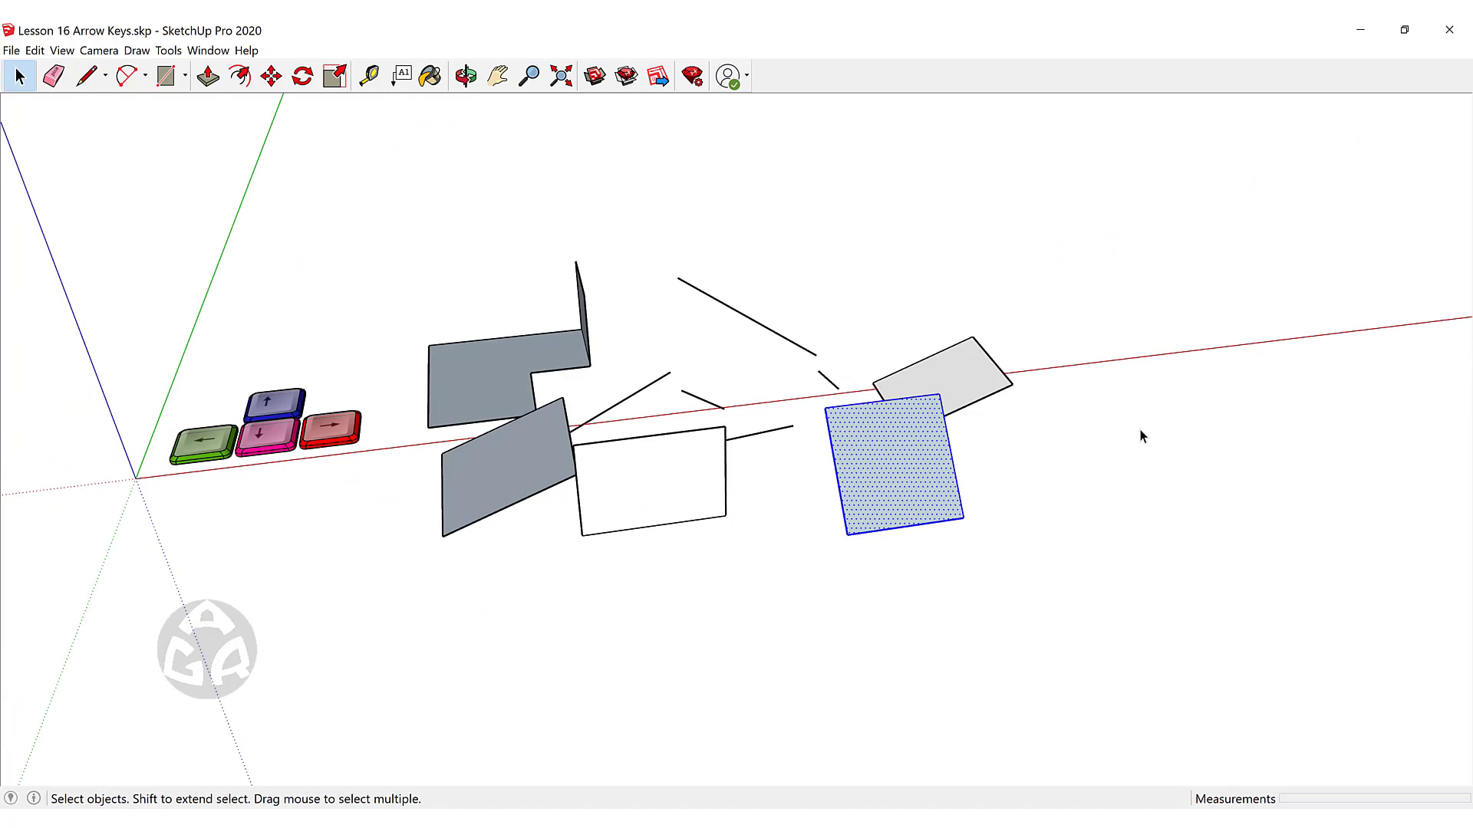
Rotate the long line behind the red axis about 110.7 degrees around its near end in the horizontal plane, then clear the selection.
middle_drag(1140, 436, 827, 319)
click(704, 355)
key(q)
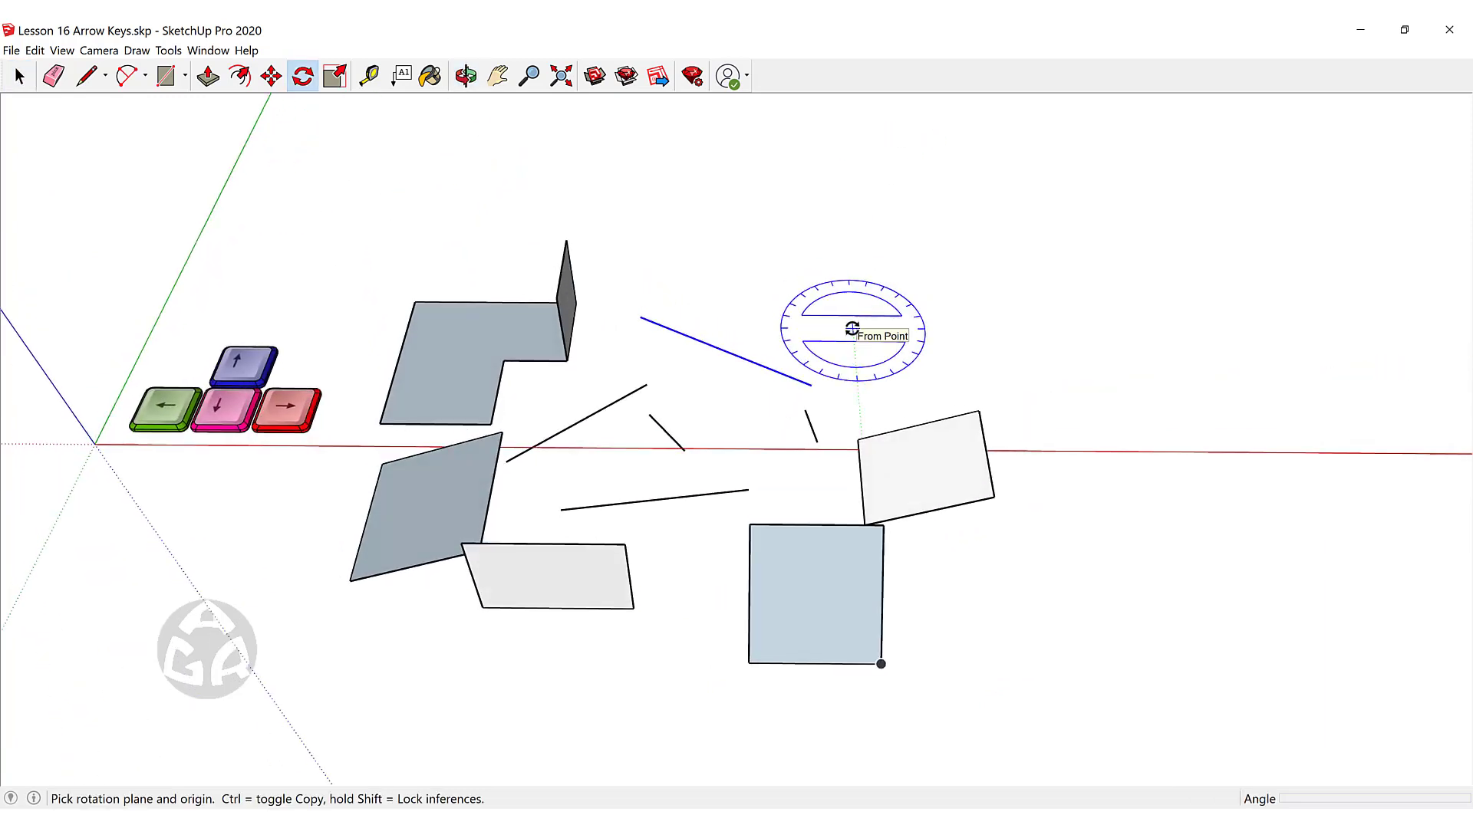
scroll(819, 381, up, 2)
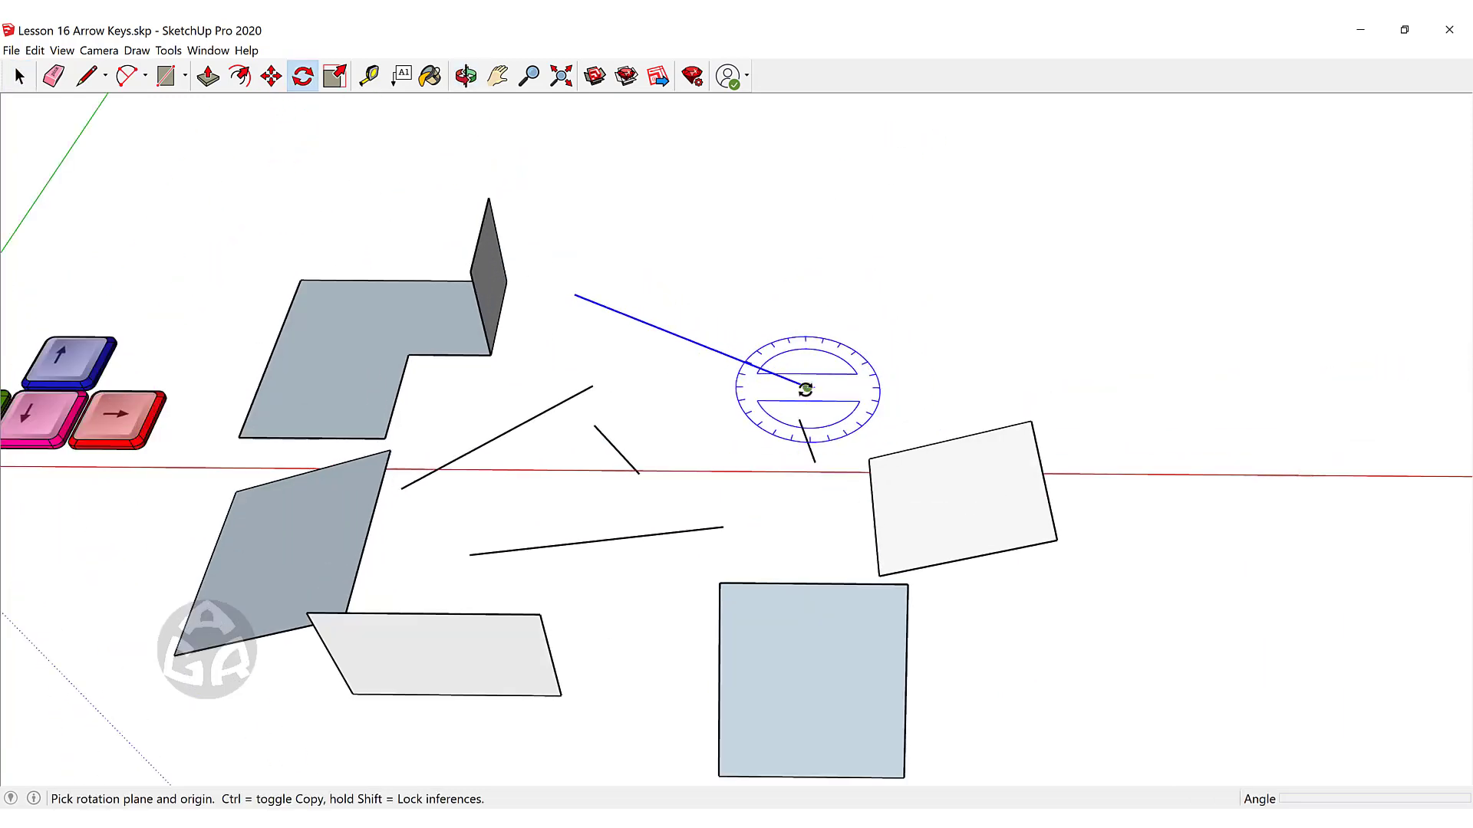
click(806, 387)
click(644, 388)
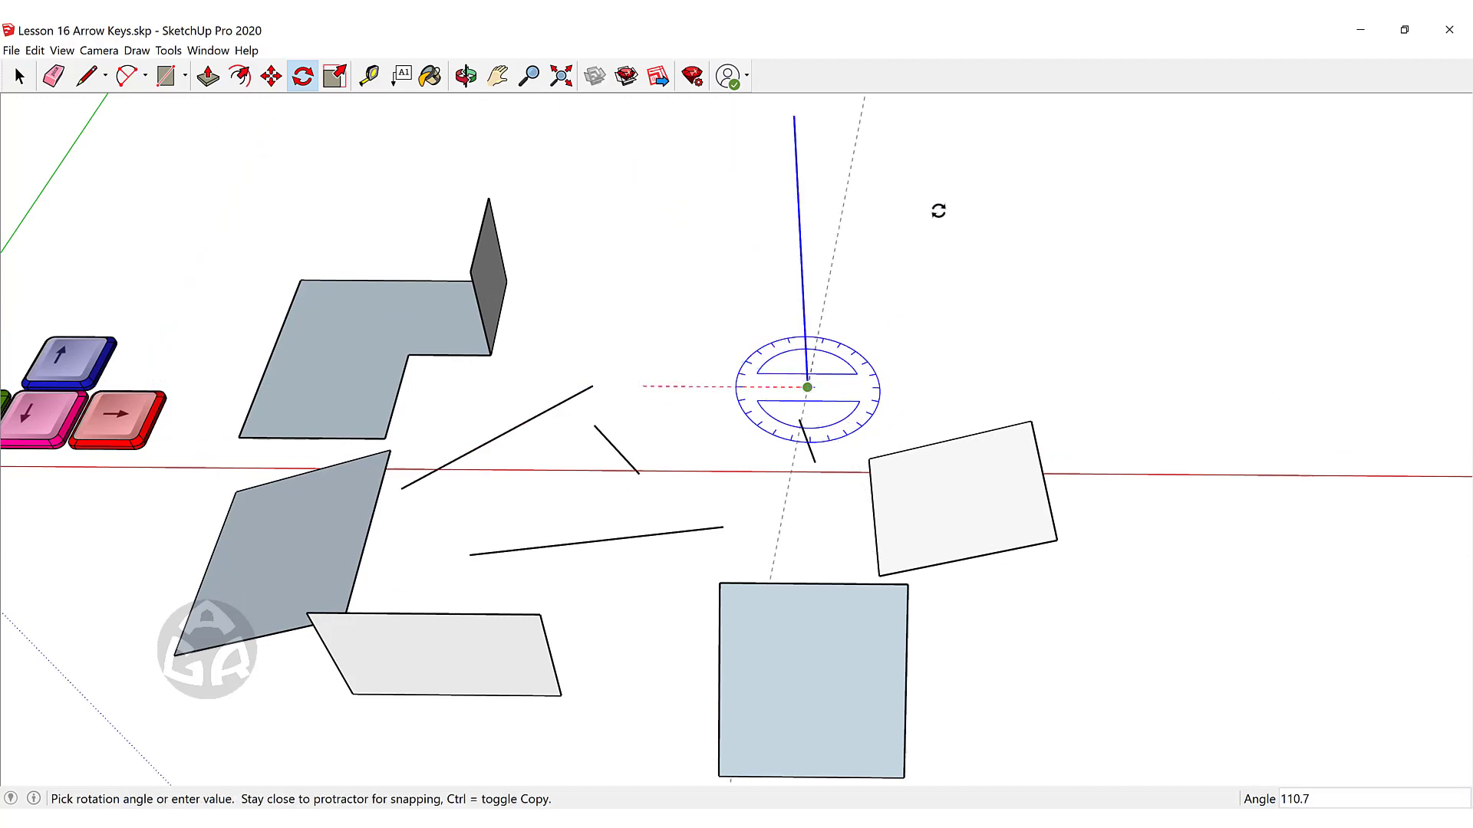
click(848, 194)
key(space)
click(687, 396)
scroll(633, 451, down, 3)
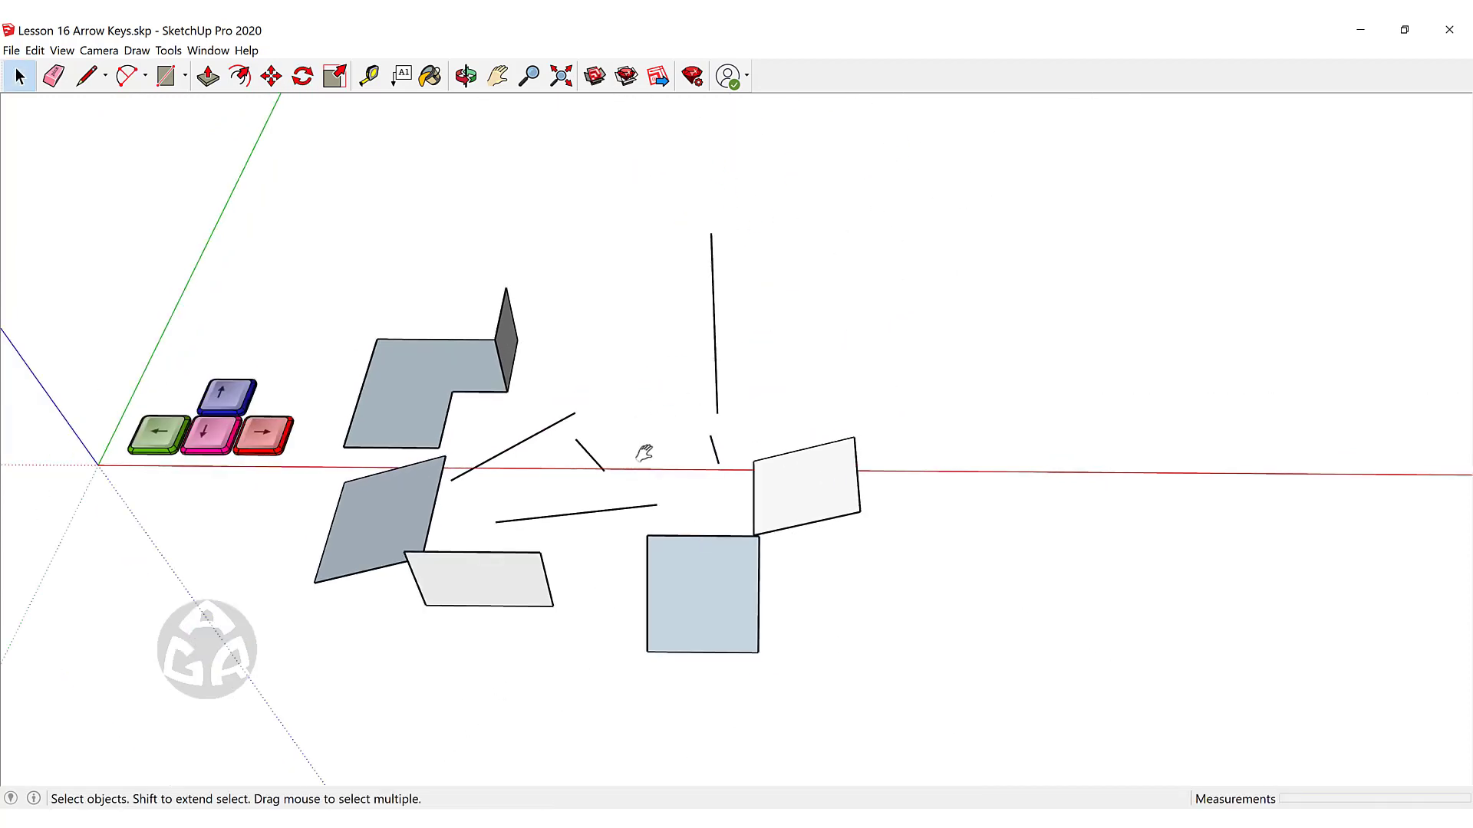
Rotate the short line by the red axis about its endpoint, with the rotation plane locked parallel to the far tilted rectangle.
middle_drag(646, 454, 564, 529)
shift+middle_drag(710, 493, 1097, 349)
scroll(827, 408, up, 2)
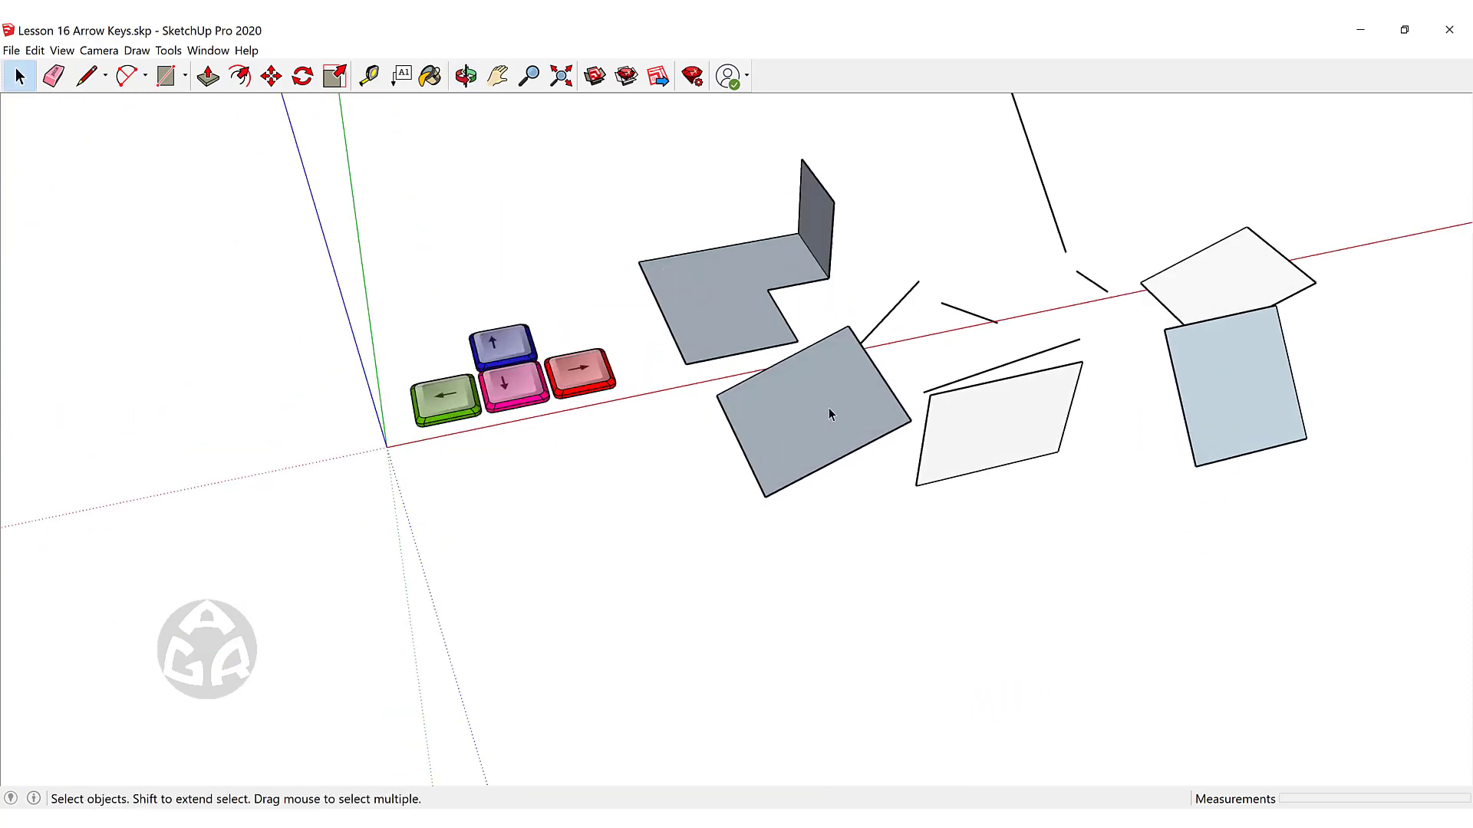
click(828, 409)
scroll(1010, 338, up, 2)
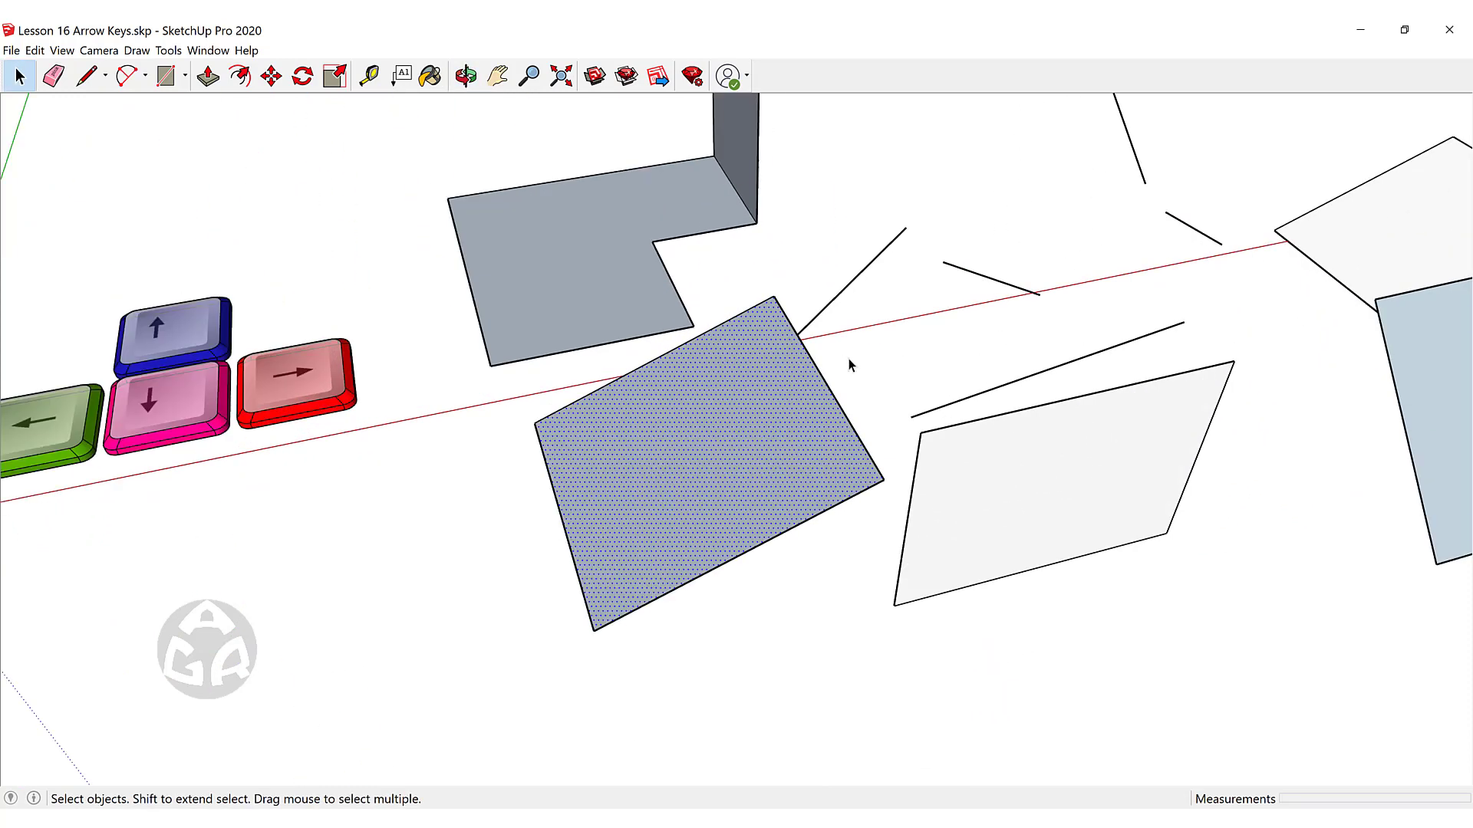
click(975, 319)
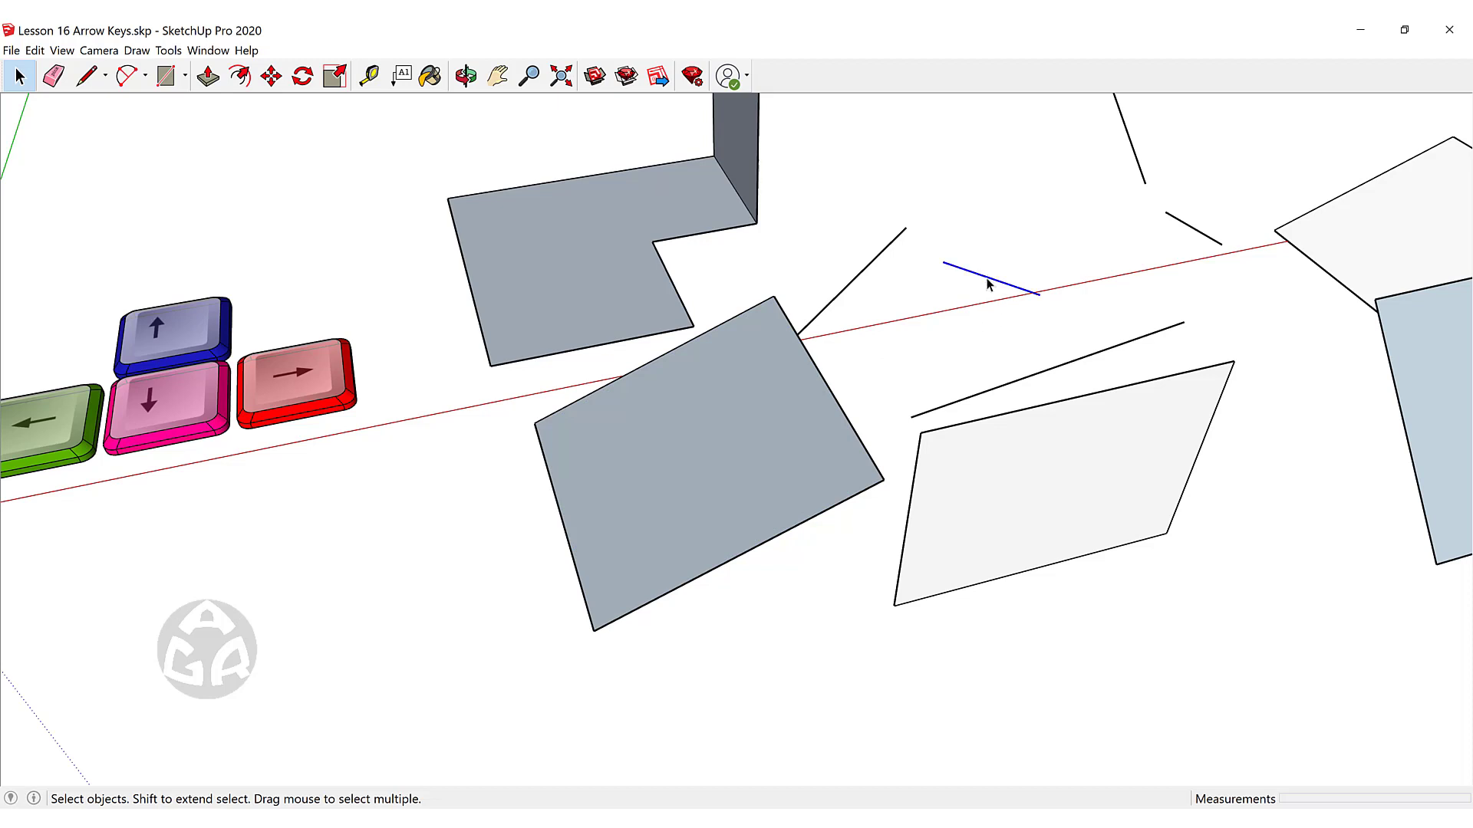
key(q)
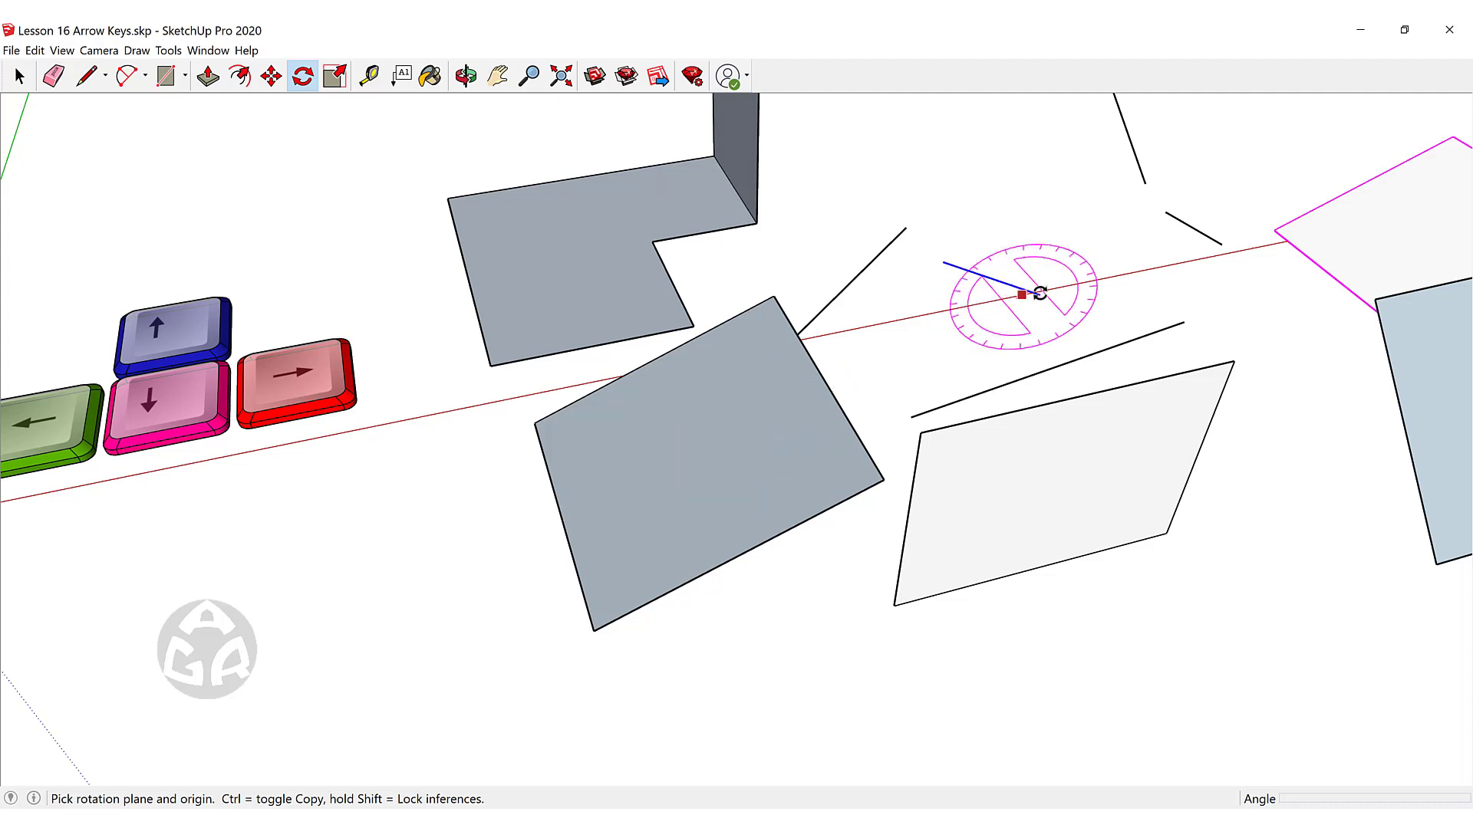
click(1040, 294)
click(958, 268)
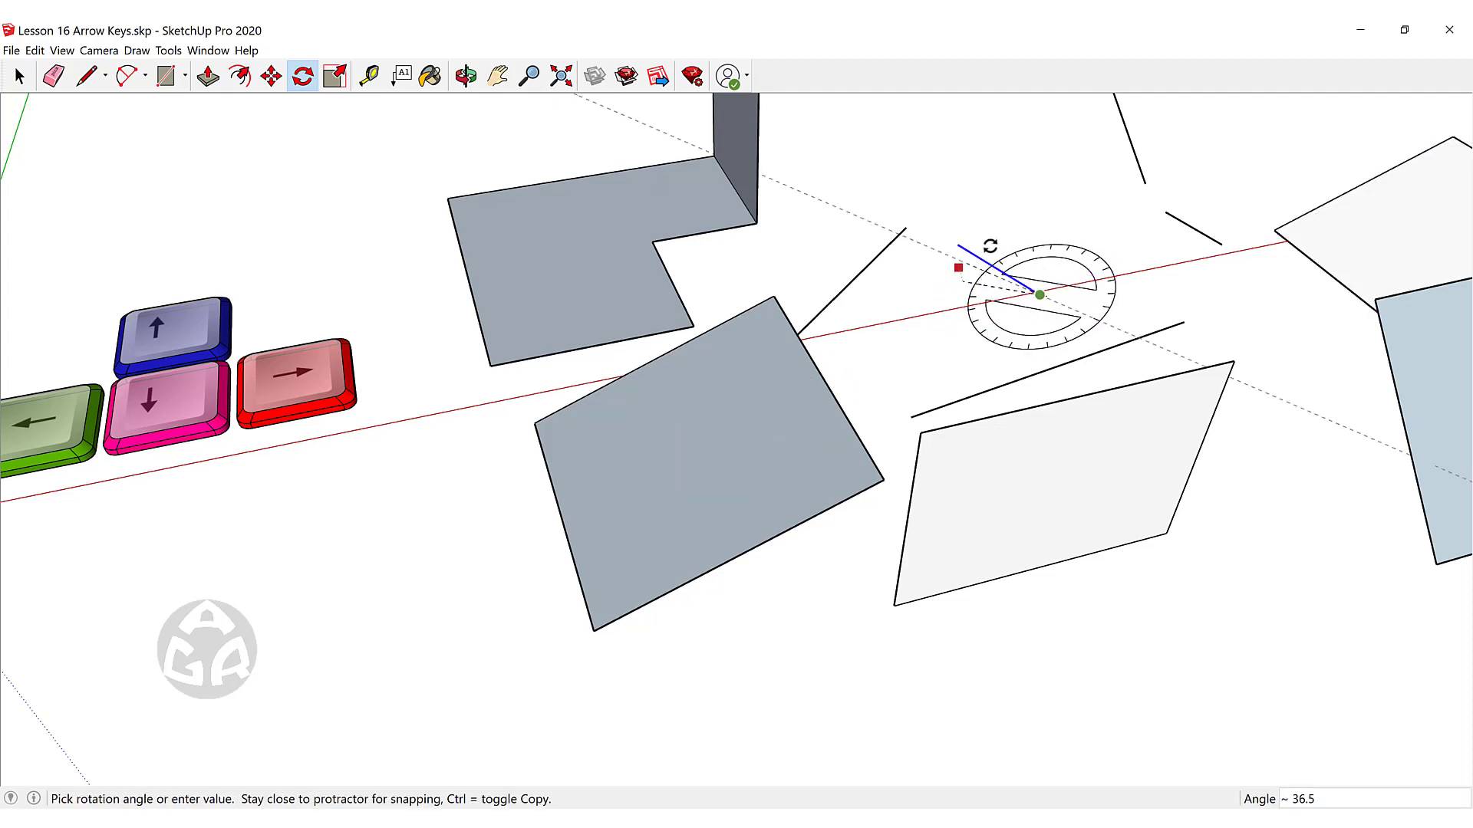
click(1074, 211)
middle_drag(1210, 289, 770, 614)
key(space)
scroll(769, 493, down, 5)
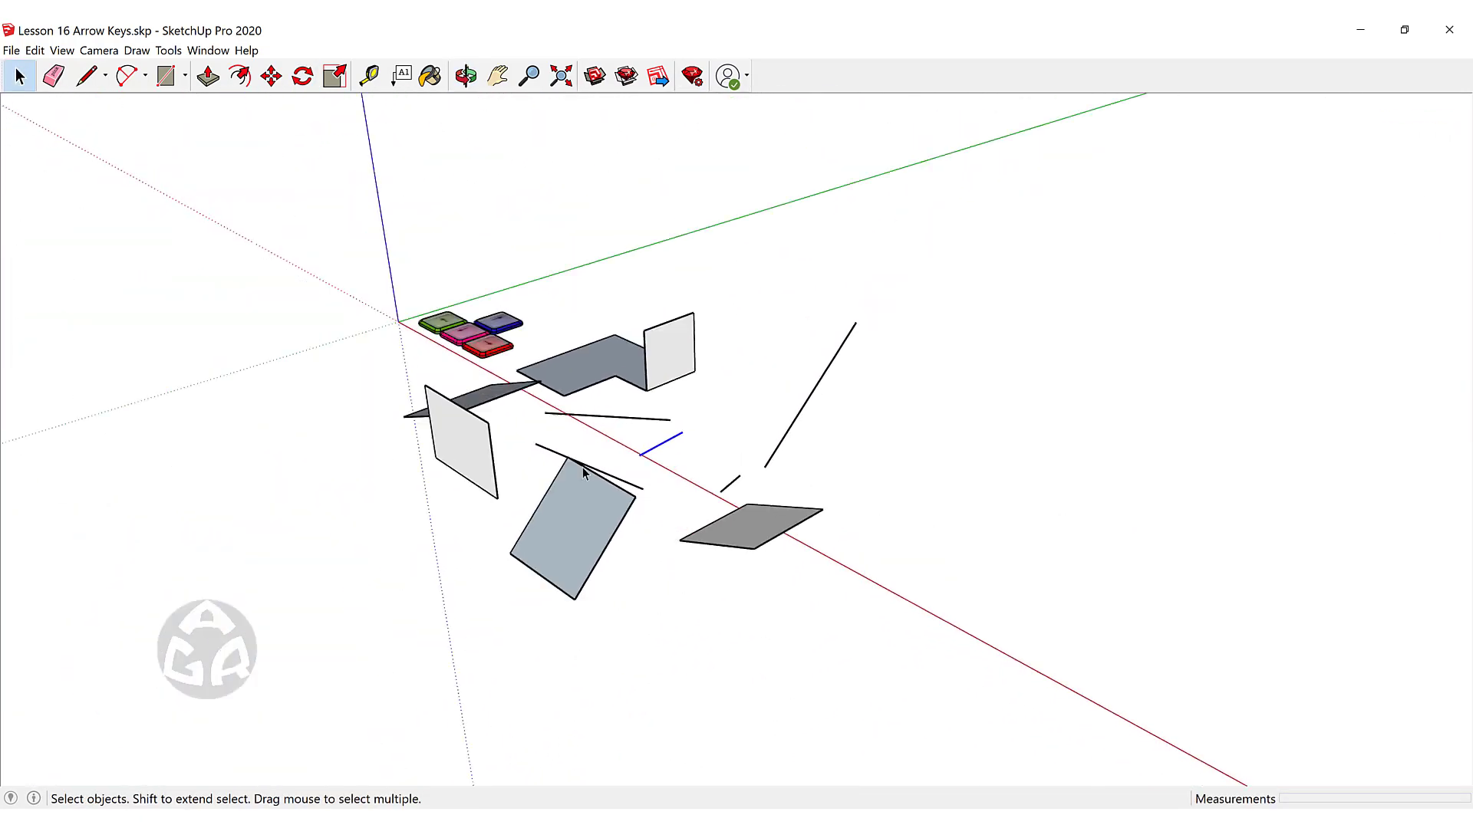
Draw a flat rectangle on the ground behind the red axis, beyond the far tilted rectangle.
middle_drag(585, 467, 934, 500)
scroll(987, 430, up, 5)
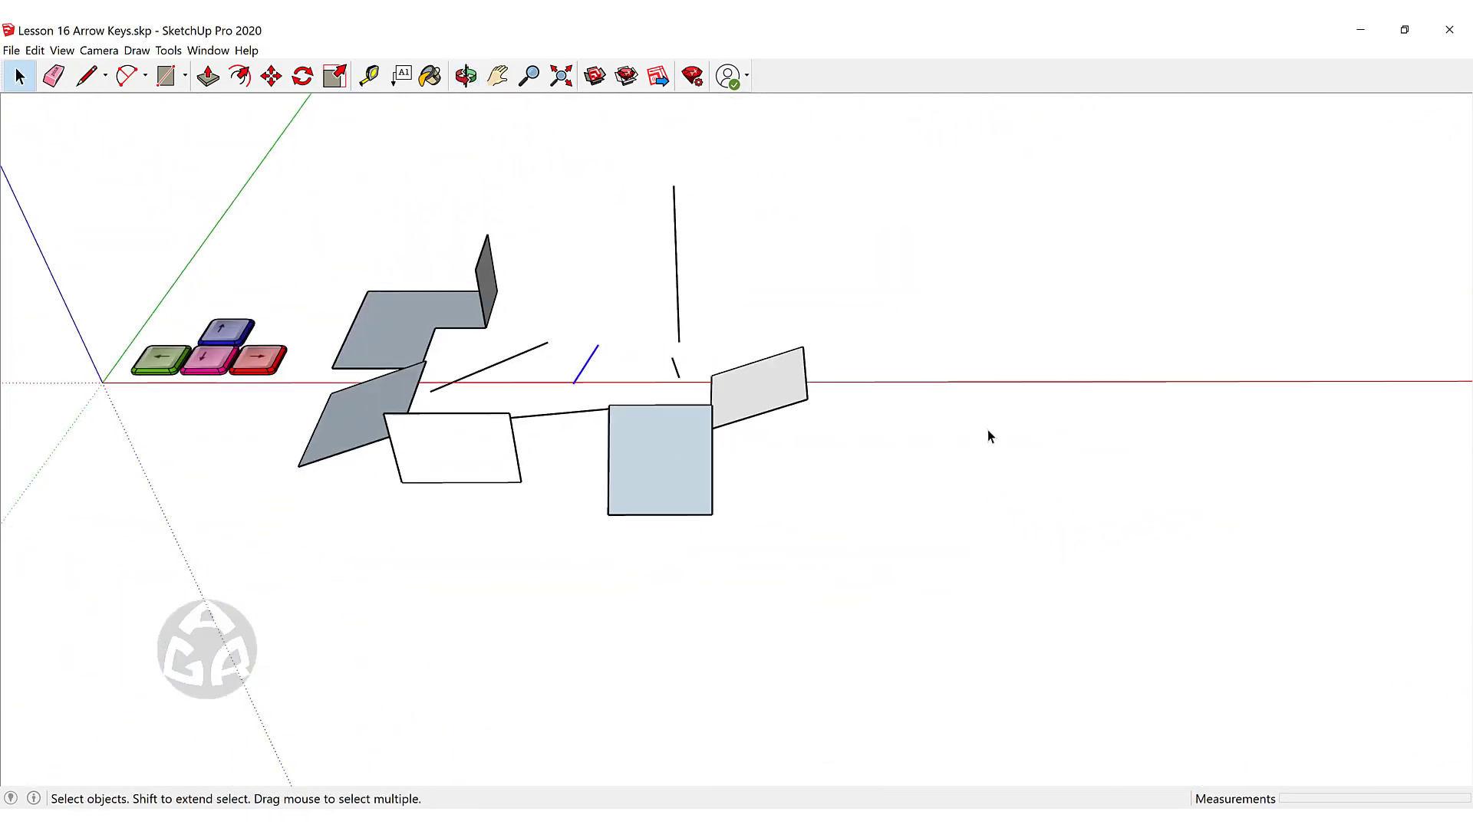
key(r)
click(771, 365)
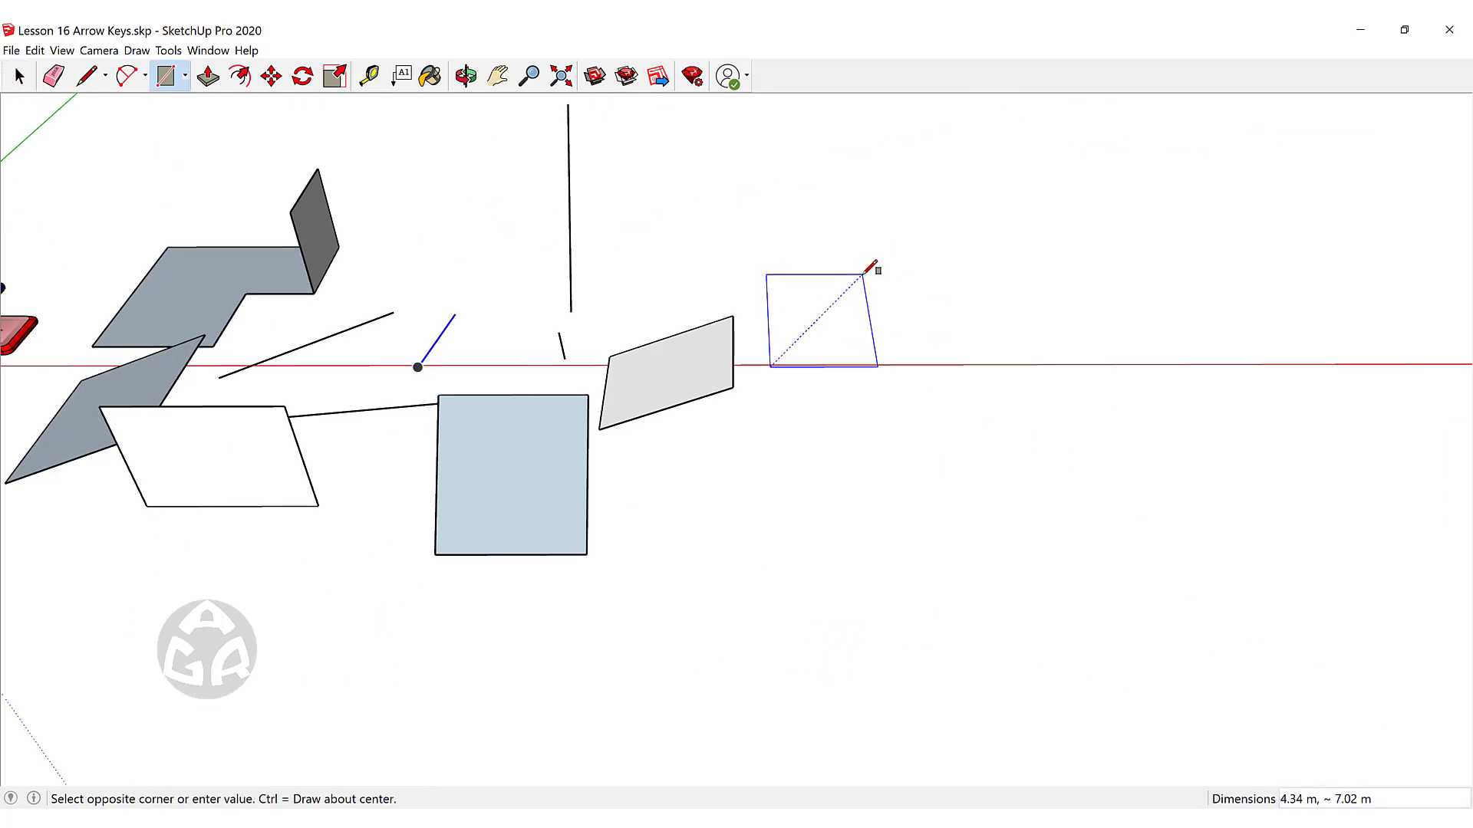
key(Escape)
click(827, 312)
click(909, 249)
key(space)
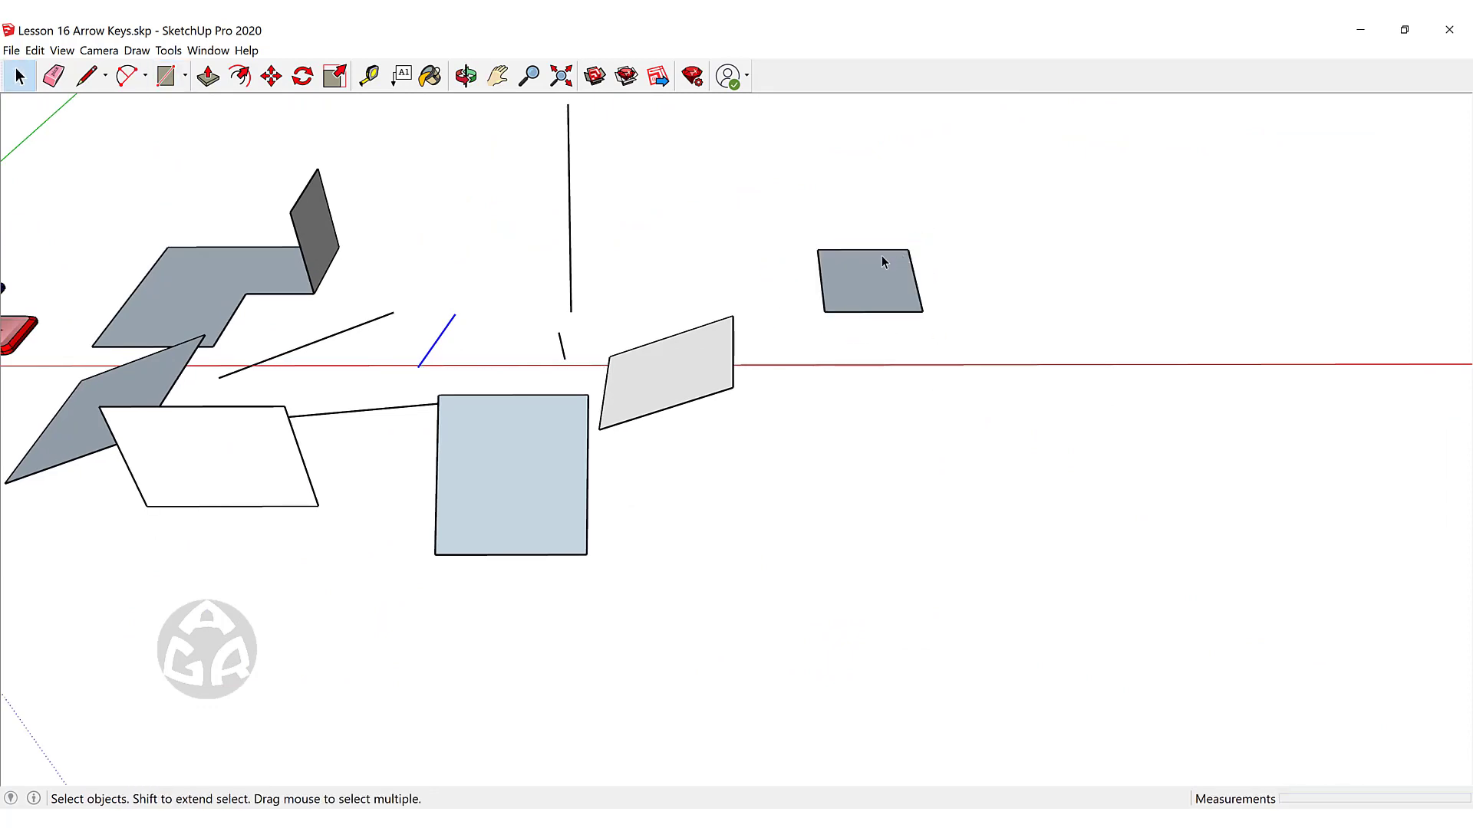
Extrude the new flat rectangle upward into a low box with Push/Pull and select the whole box.
click(881, 257)
key(p)
click(875, 280)
click(887, 242)
key(space)
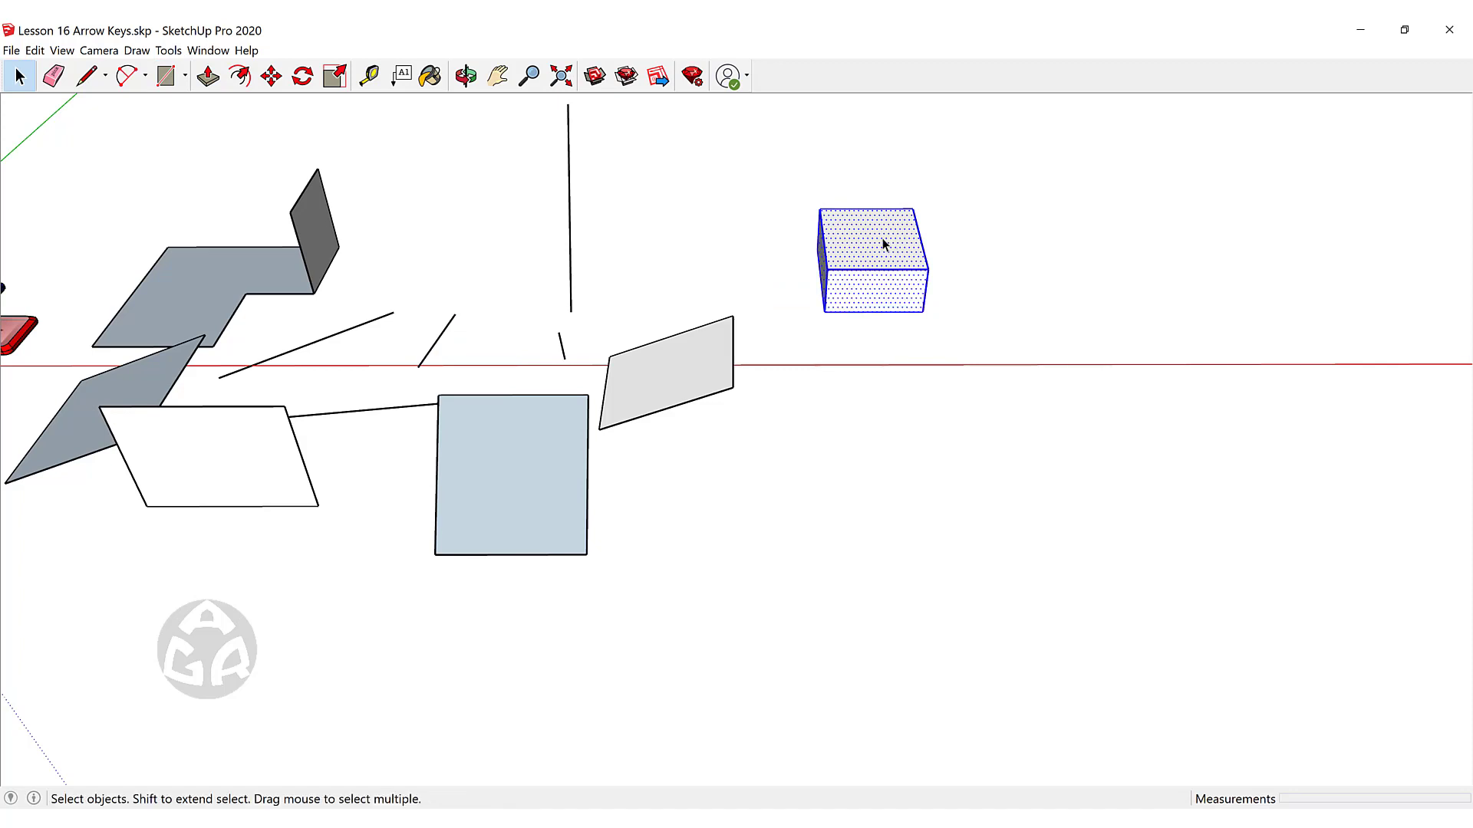
Rotate the box about 56.1 degrees around its bottom corner, with the rotation plane locked parallel to the tilted rectangle's face.
middle_drag(775, 338, 790, 443)
middle_drag(633, 497, 523, 577)
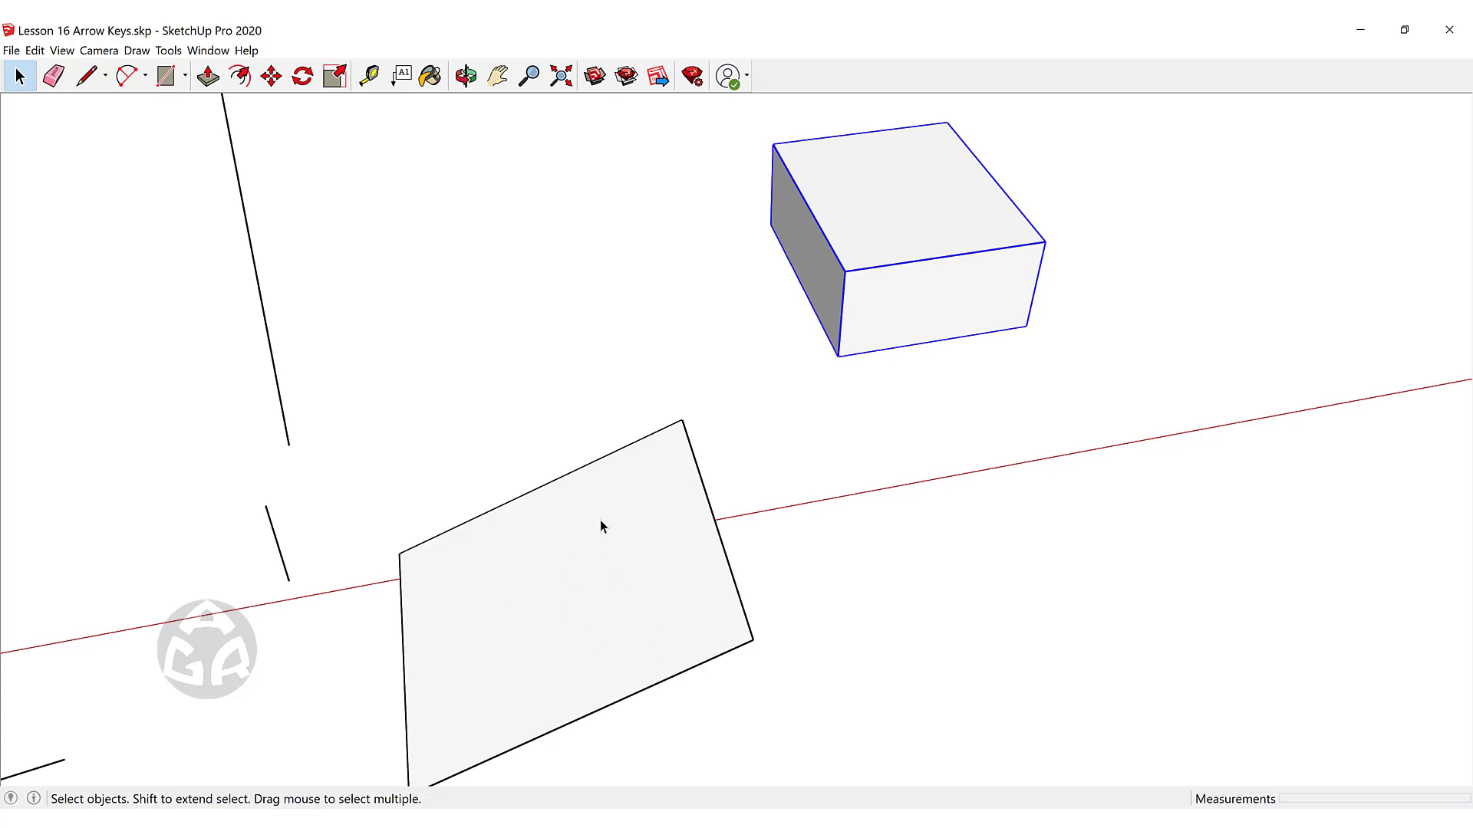
key(q)
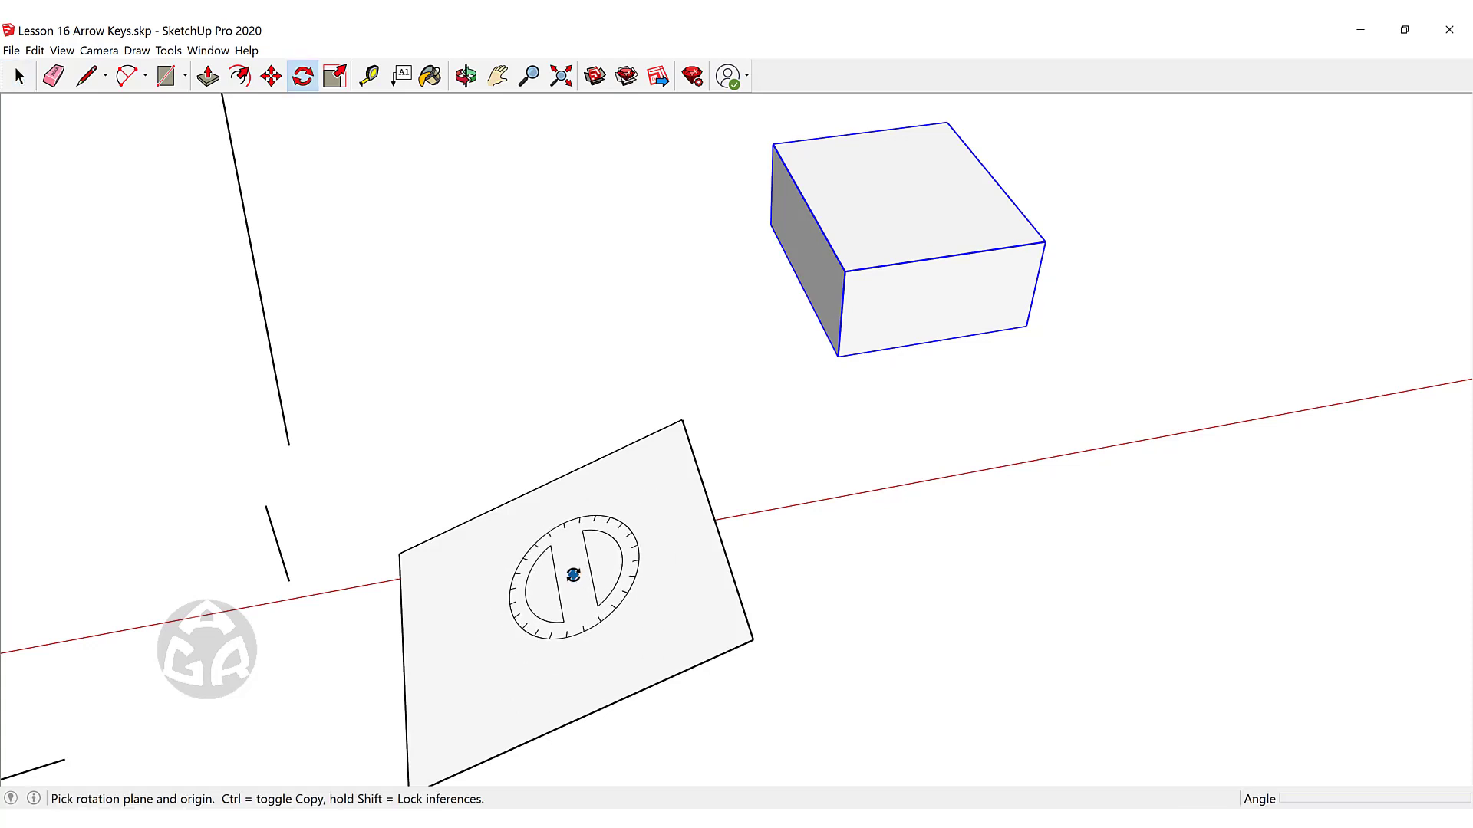
key(Down)
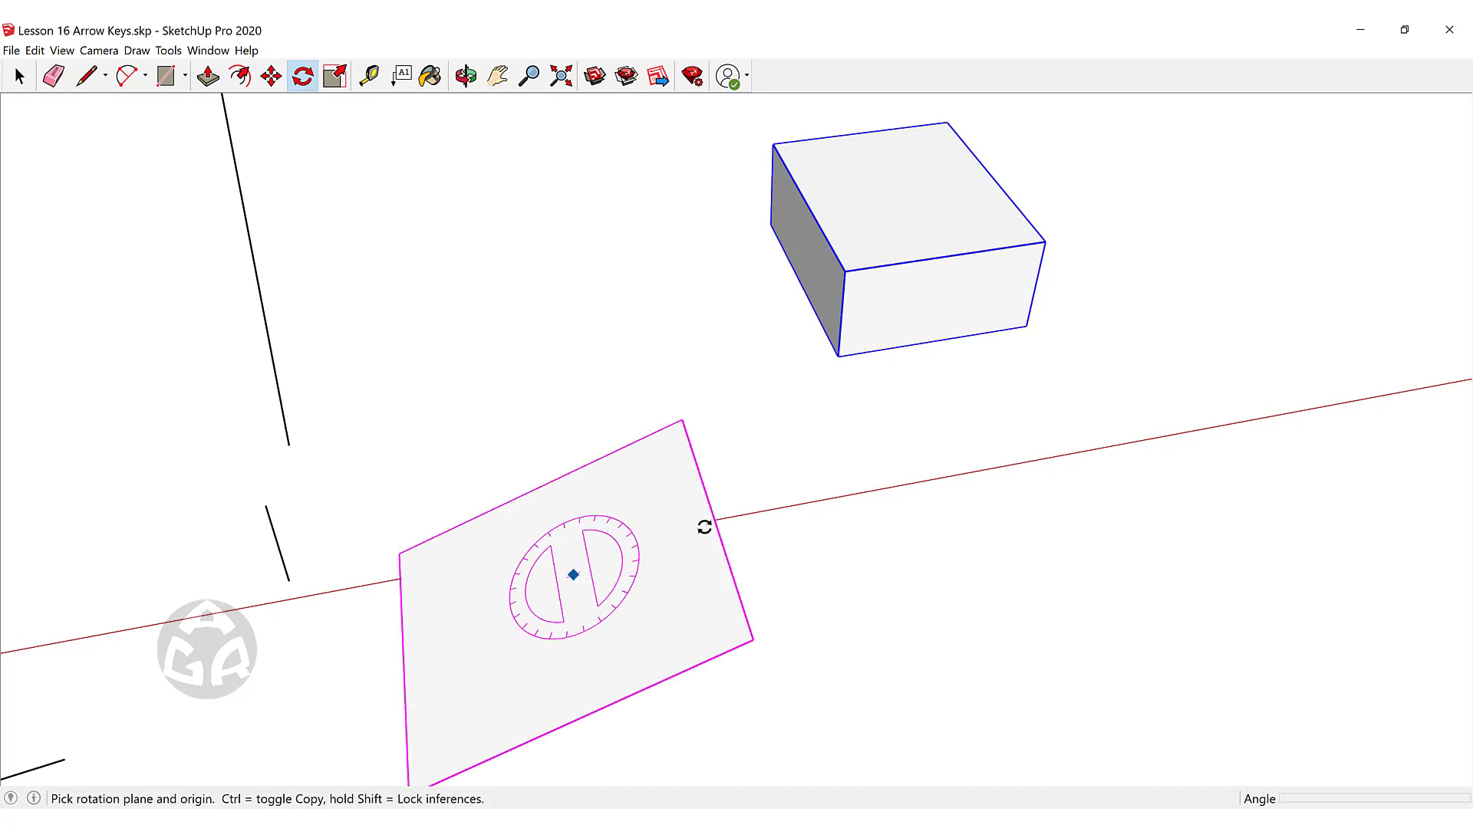
click(837, 356)
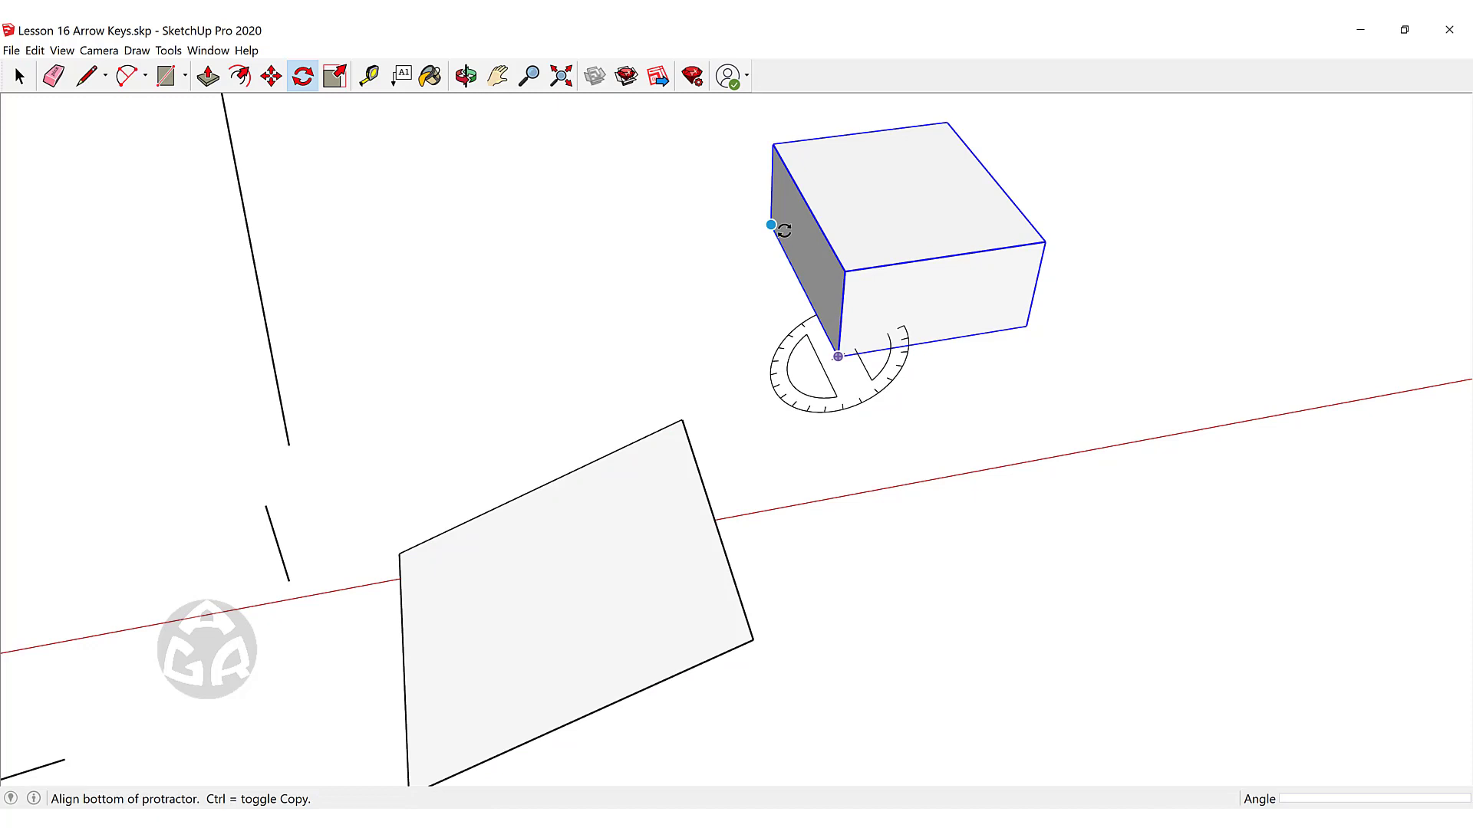
click(770, 225)
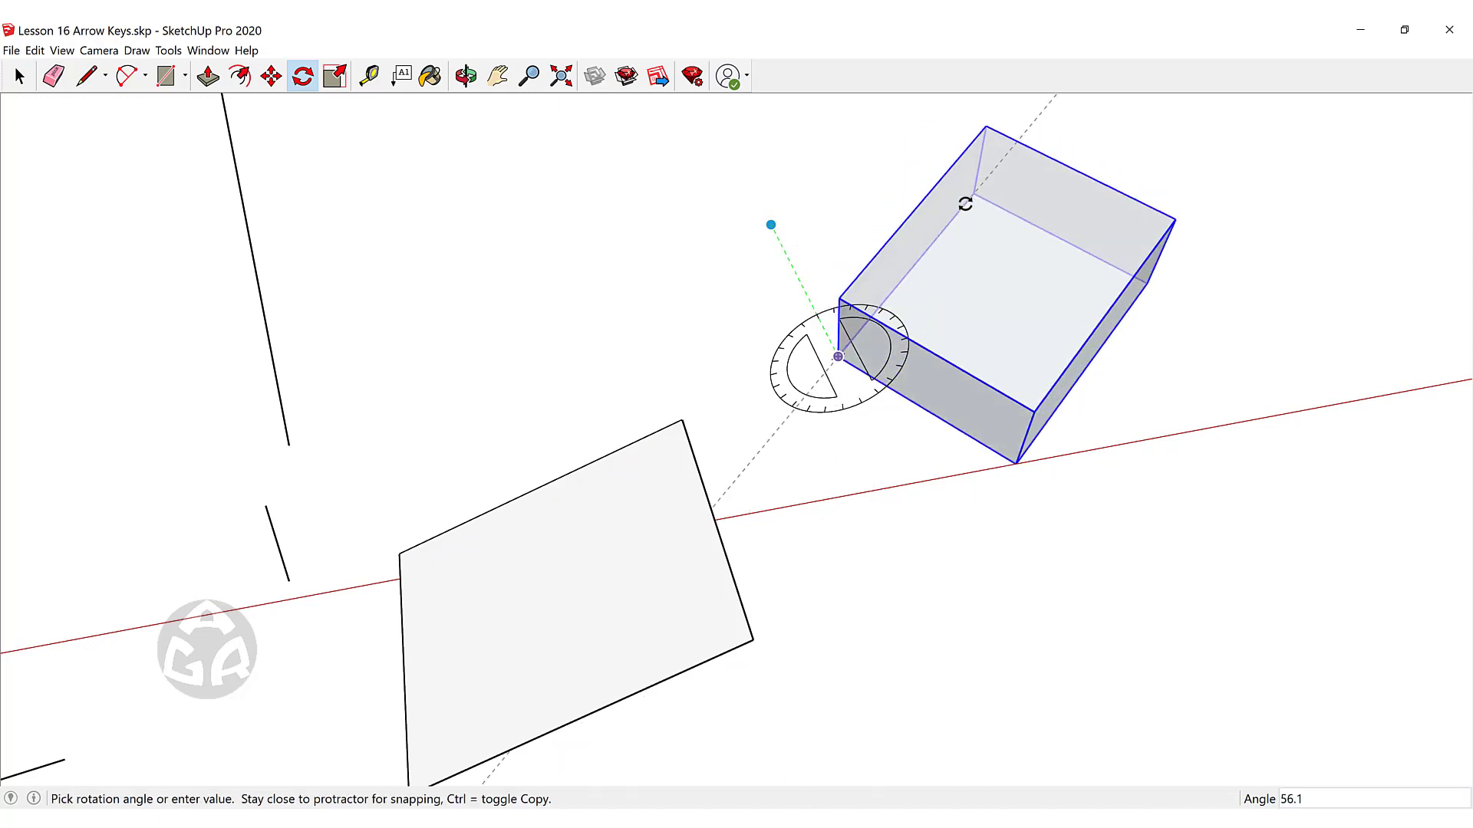
click(965, 204)
key(space)
click(1236, 421)
middle_drag(1236, 421, 3, 239)
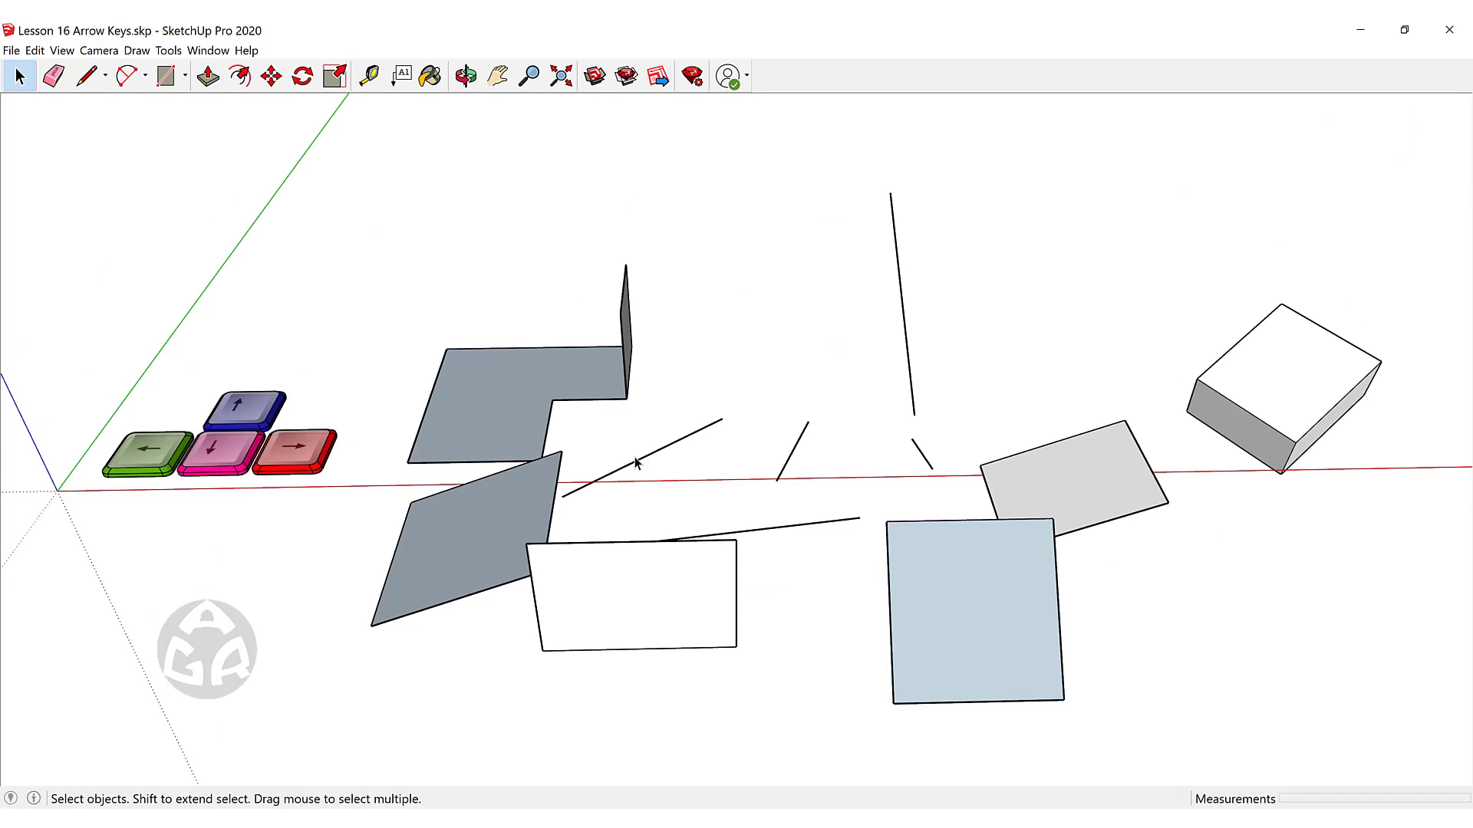
Select the tilted square nearest the arrow keys and try moving it by its corner, locked to the red axis and to the green axis.
middle_drag(424, 345, 748, 486)
scroll(740, 553, up, 3)
click(738, 595)
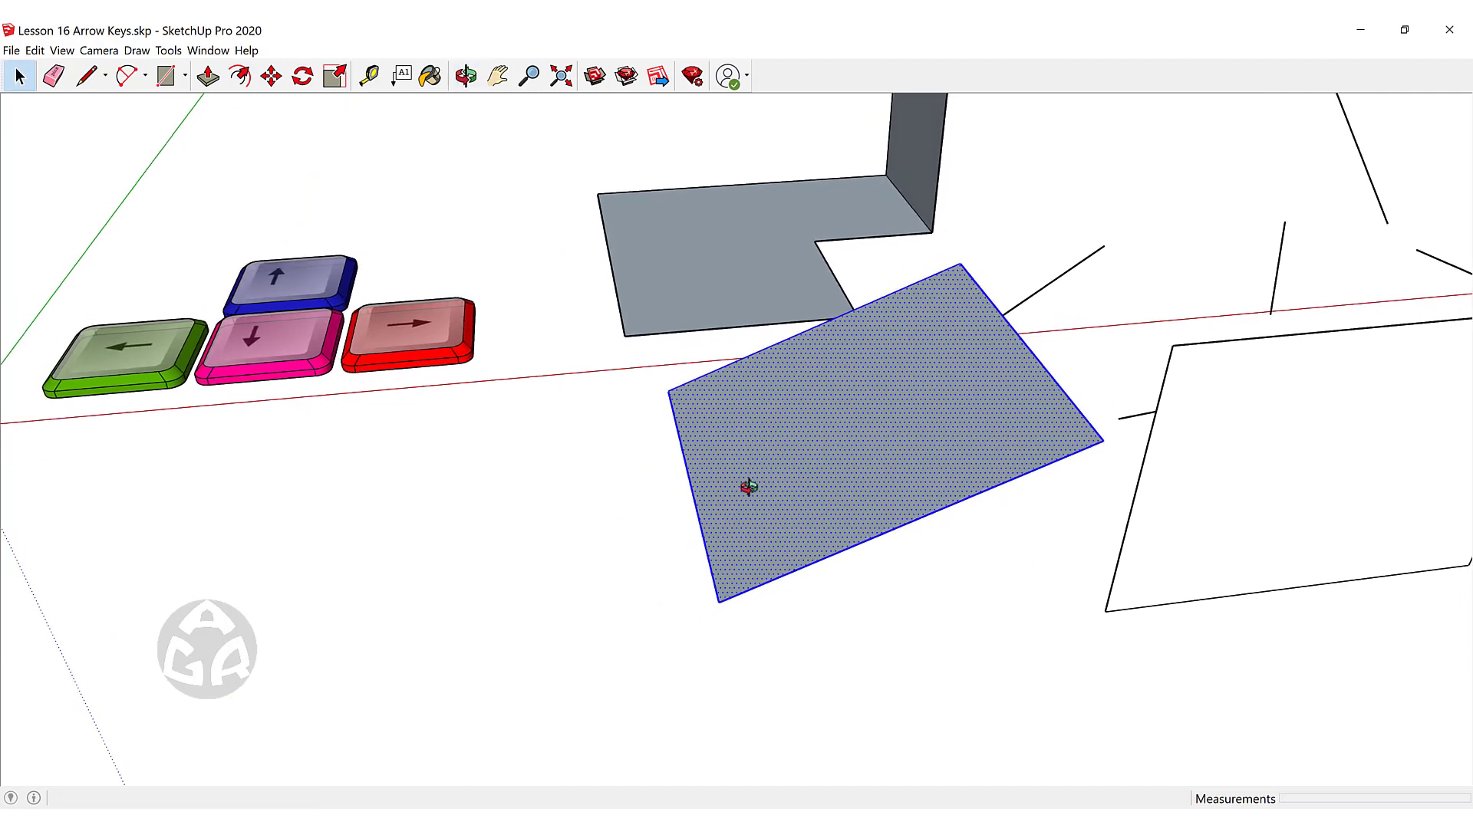
click(729, 597)
key(Right)
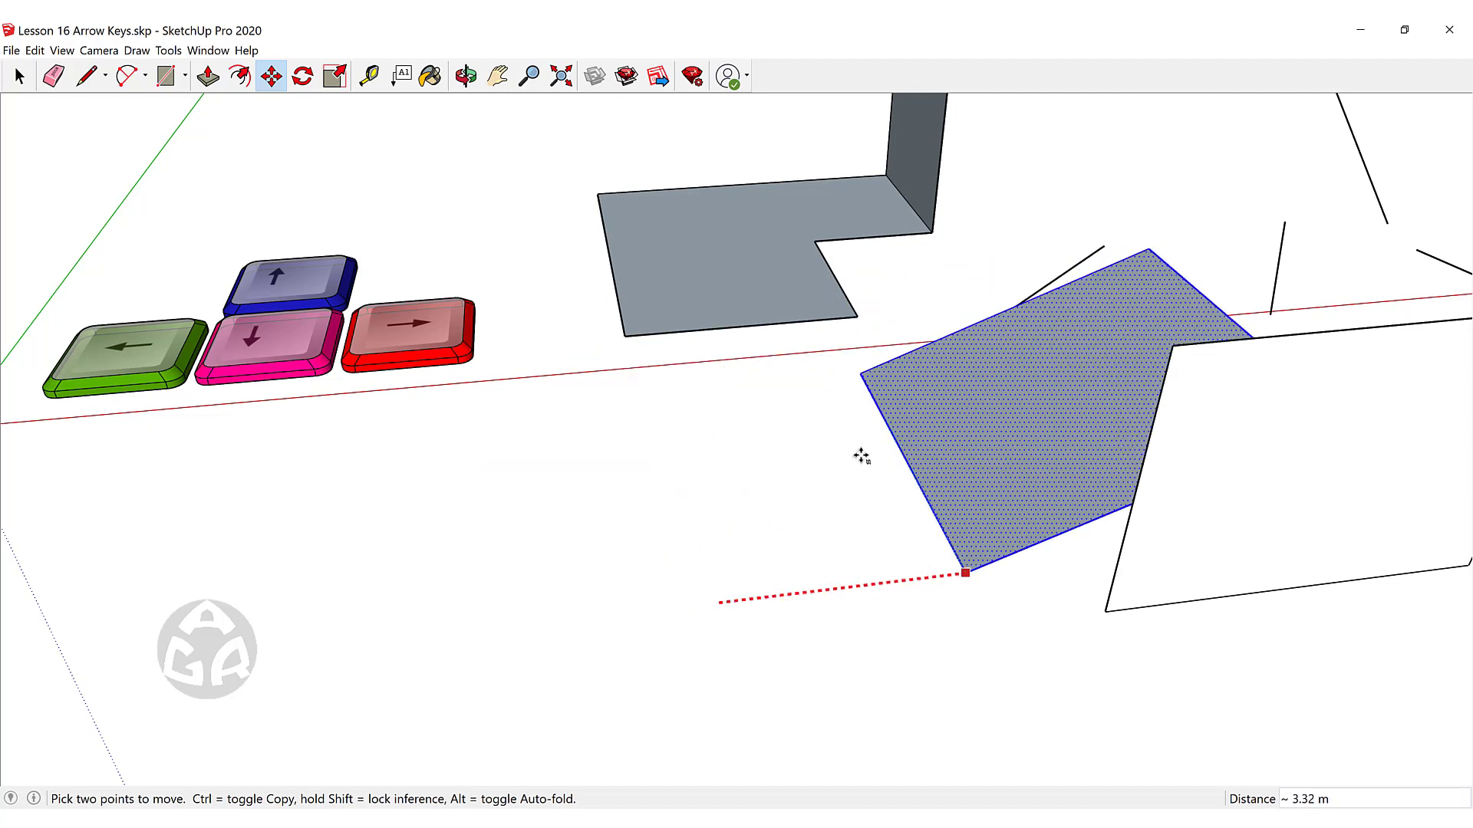
key(Left)
scroll(805, 441, down, 2)
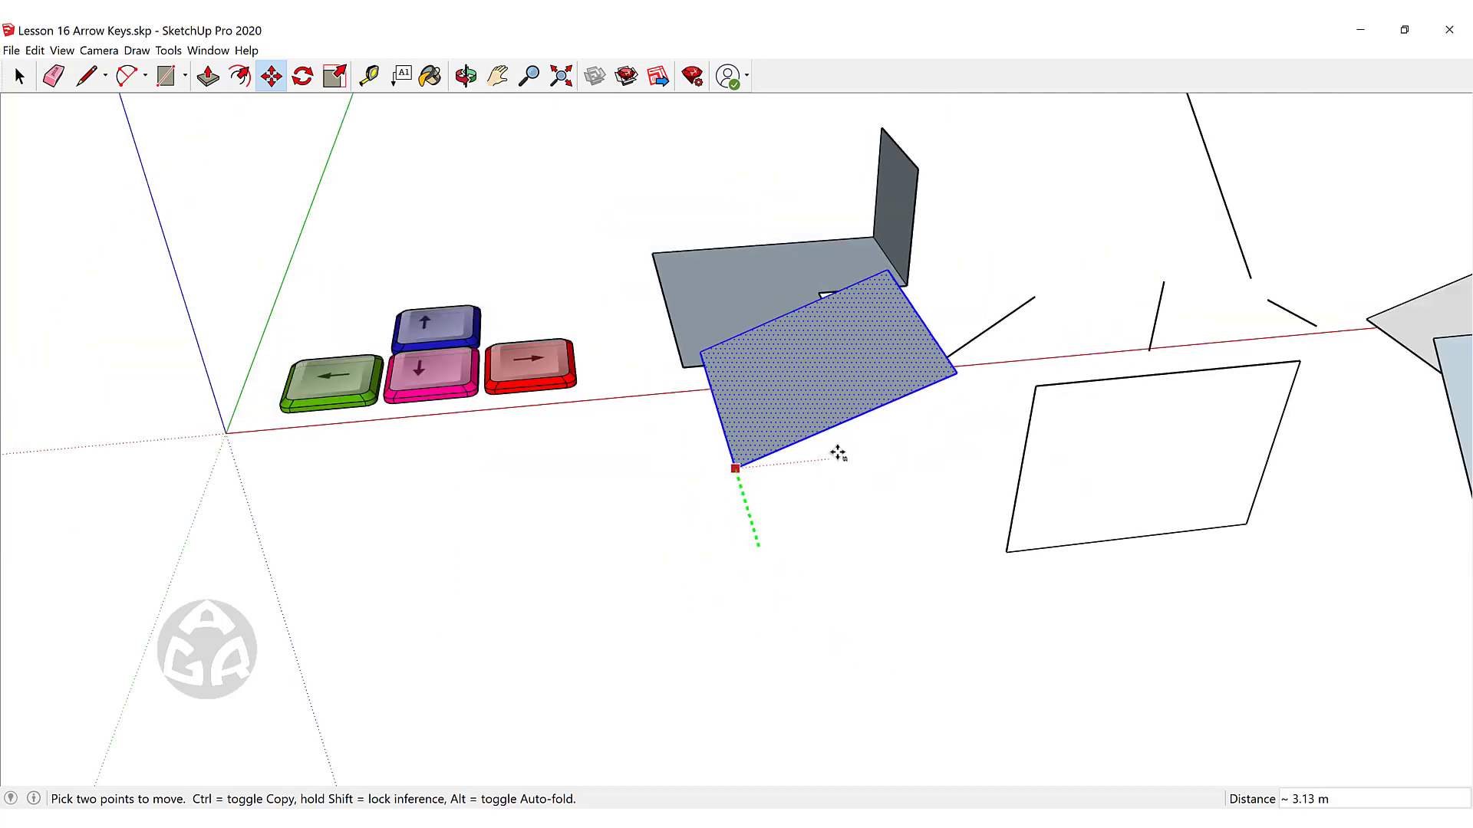
middle_drag(822, 452, 921, 531)
Lock the tilted square's move to the blue axis and place the square at a raised position.
key(Up)
middle_drag(848, 471, 921, 238)
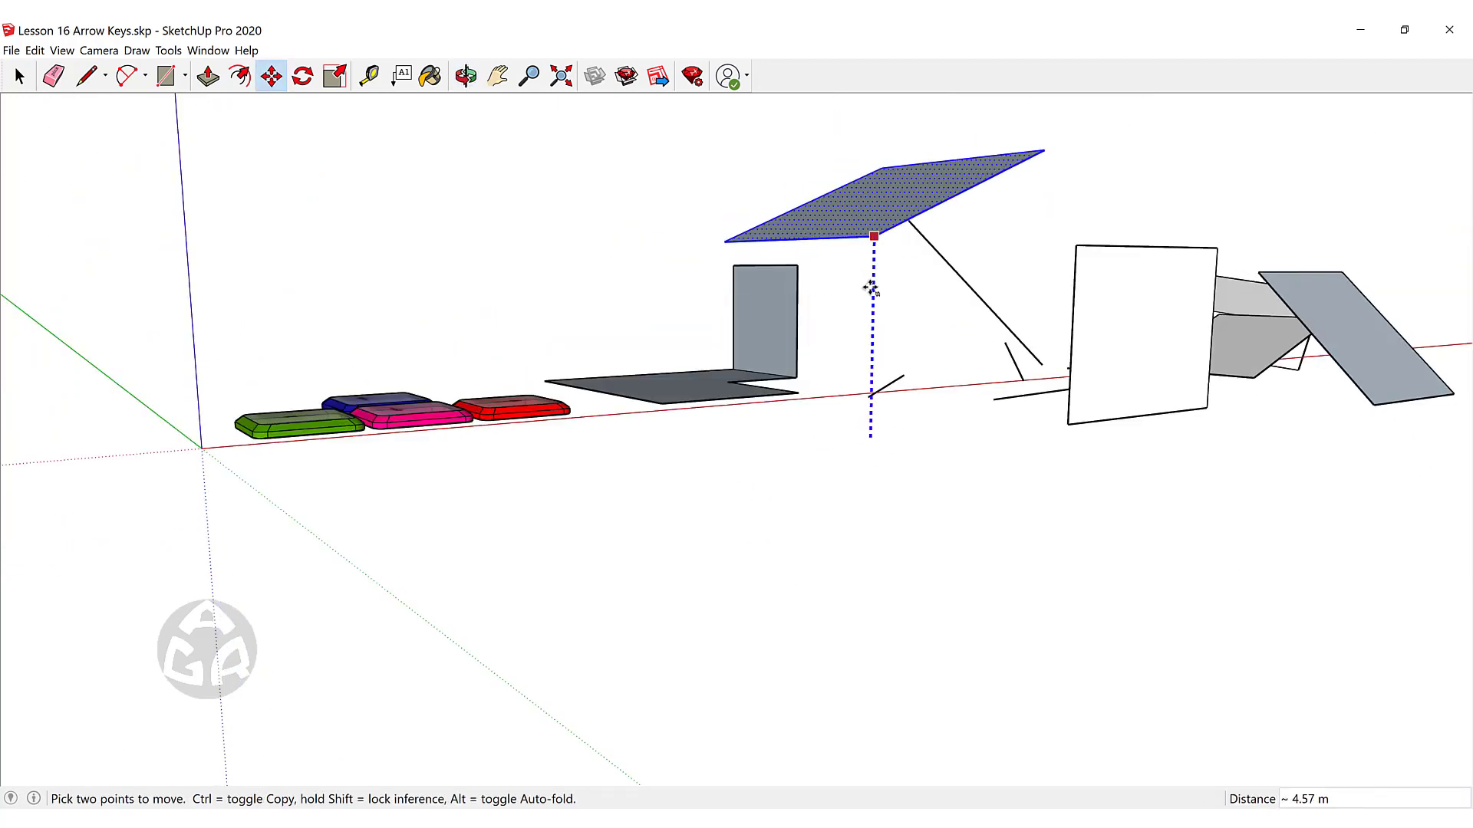
middle_drag(874, 388, 805, 566)
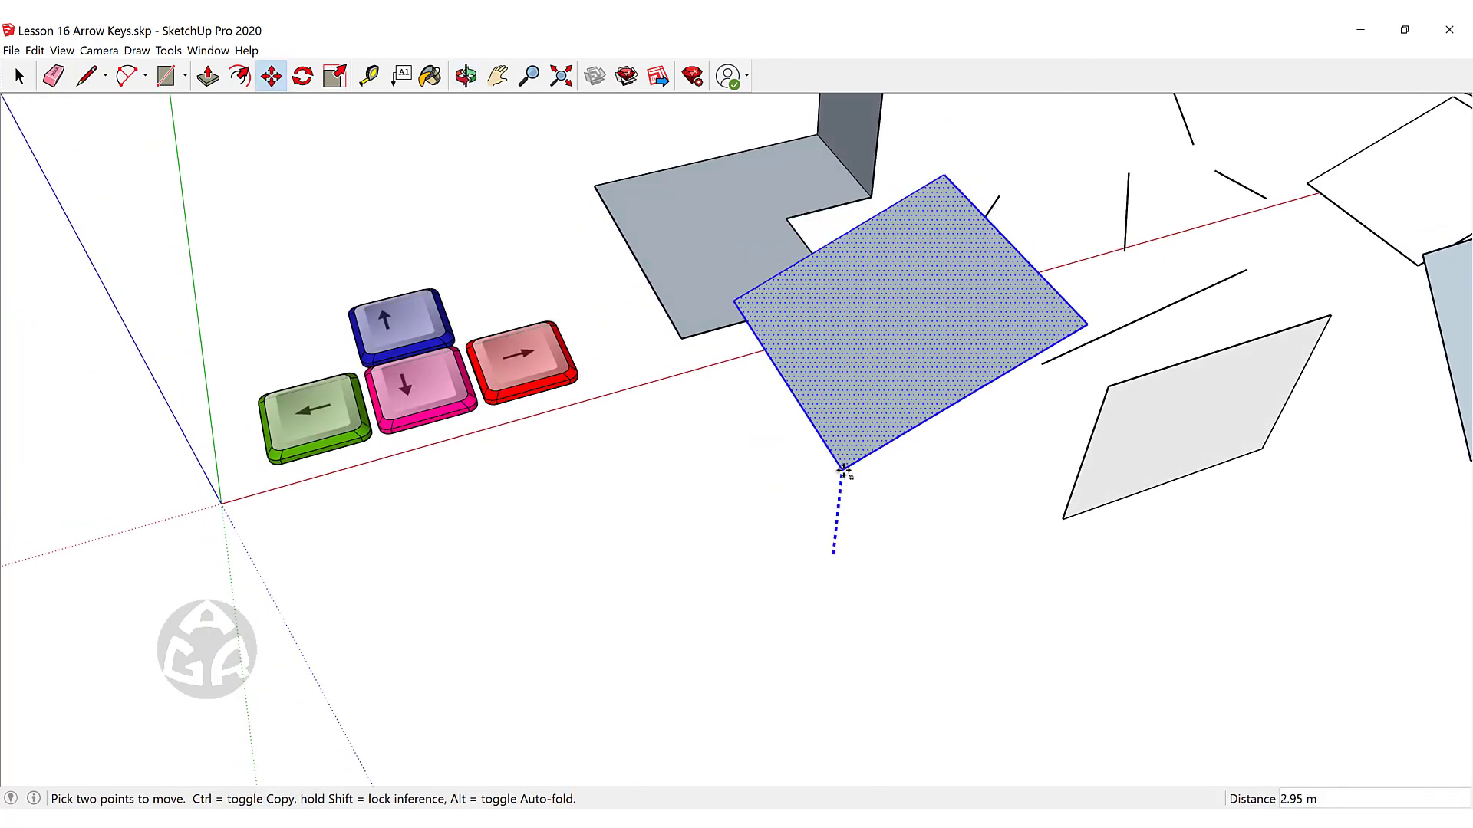
click(958, 445)
middle_drag(856, 477, 886, 387)
key(space)
Copy the raised tilted square about 7.19 m away, with the move direction locked parallel to its long lower edge.
key(m)
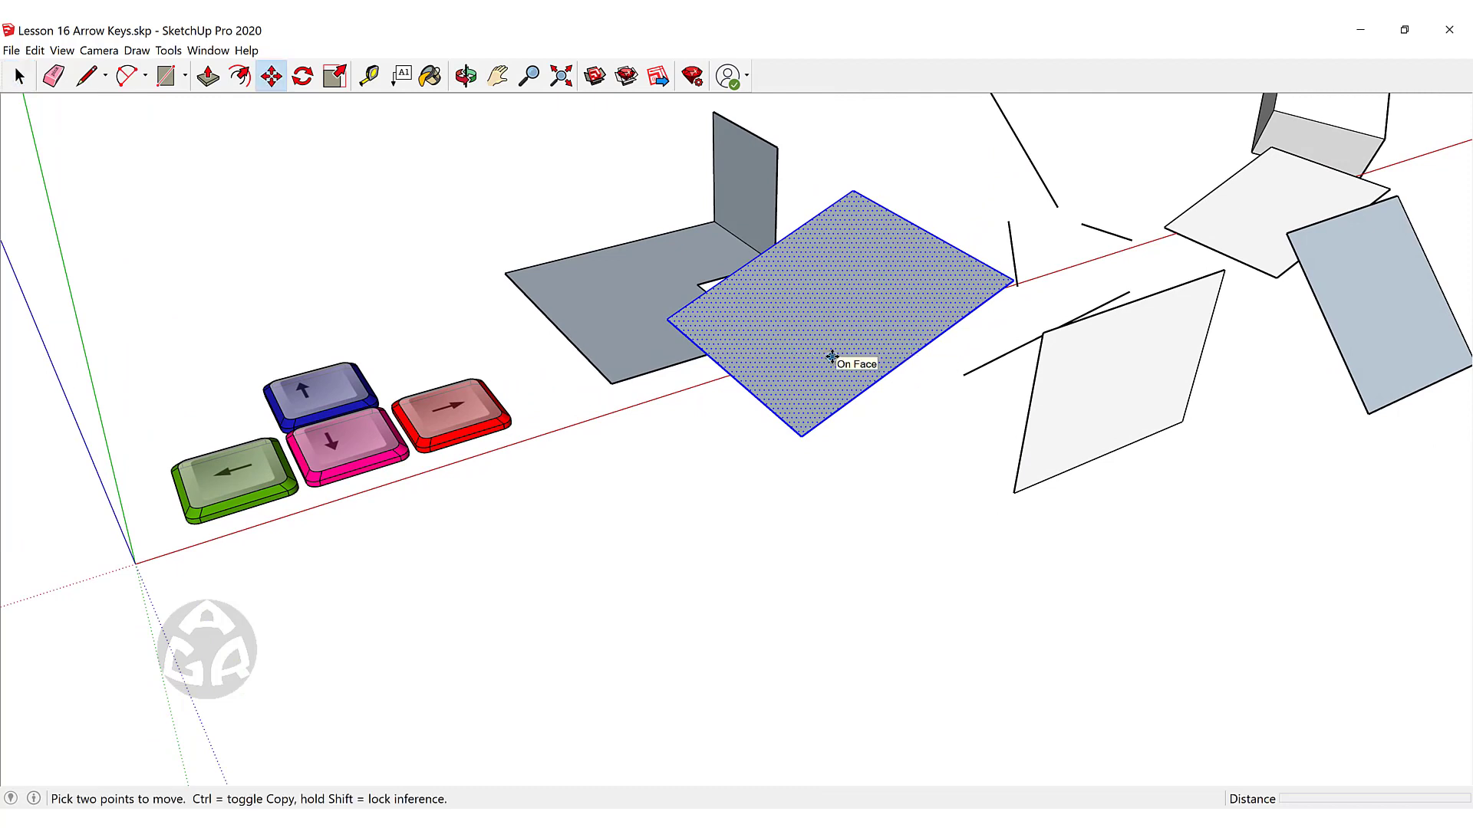
click(900, 369)
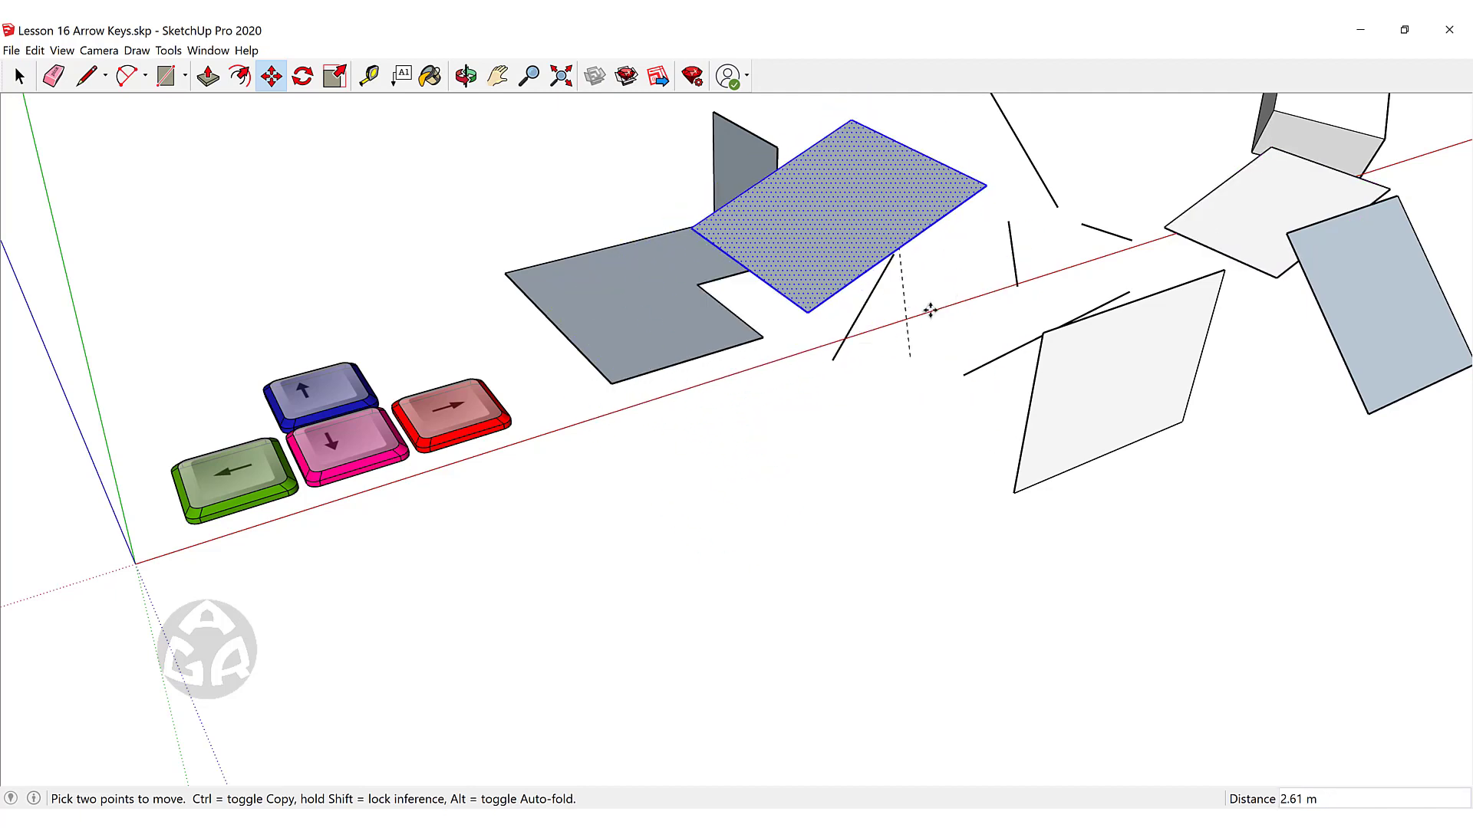
key(ctrl)
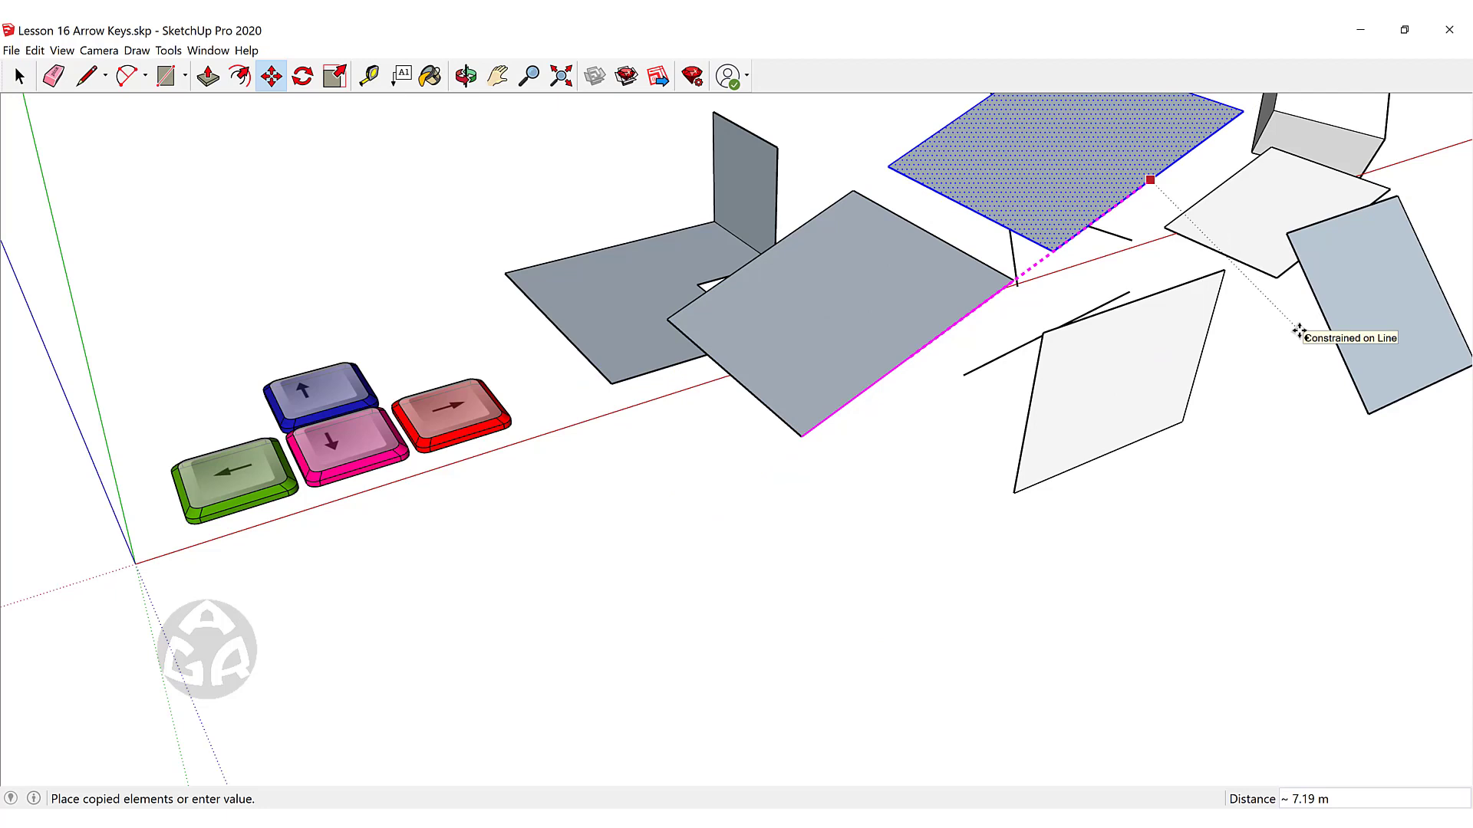
click(1298, 331)
Repeat the square's copy as an x5 linear array and view the whole row.
text(x5)
key(Return)
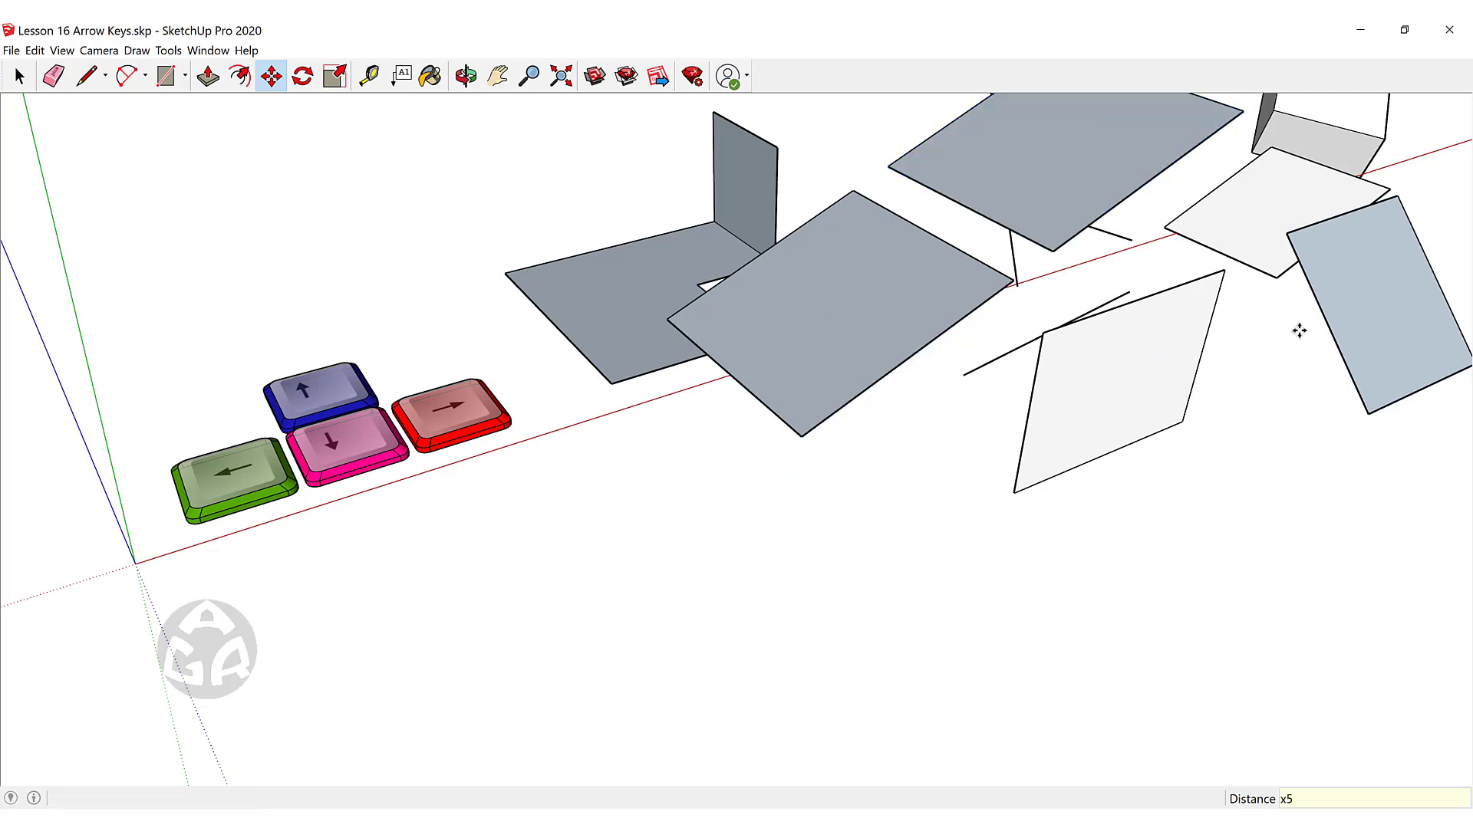
key(space)
scroll(913, 308, down, 5)
middle_drag(914, 309, 655, 667)
scroll(655, 672, up, 5)
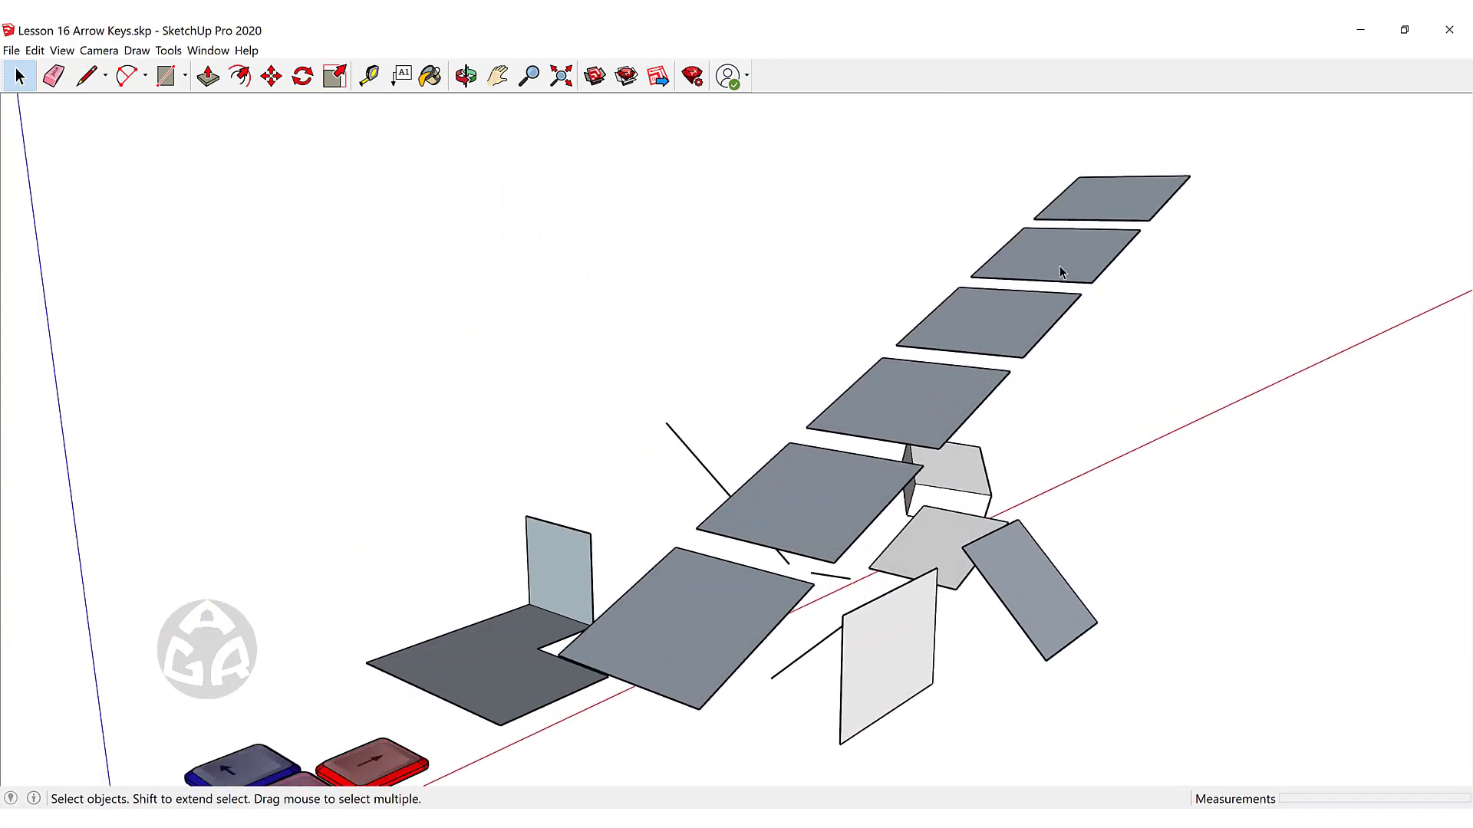
Copy the lowest square of the row by its edge midpoint about 7.60 m, with the direction locked perpendicular to that edge running along the row.
scroll(1060, 266, down, 3)
middle_drag(1060, 266, 795, 452)
scroll(796, 452, up, 3)
click(817, 445)
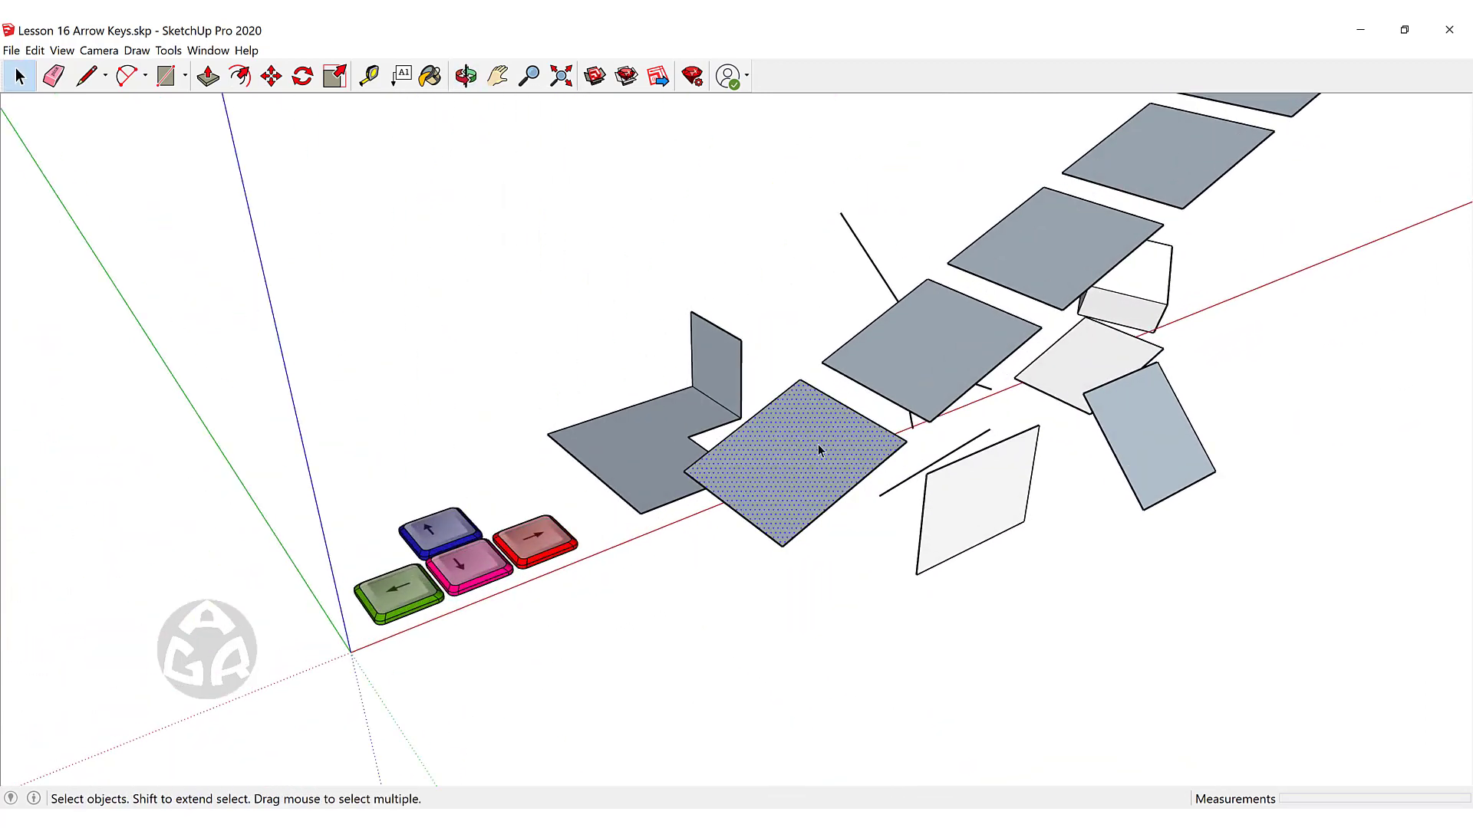
key(m)
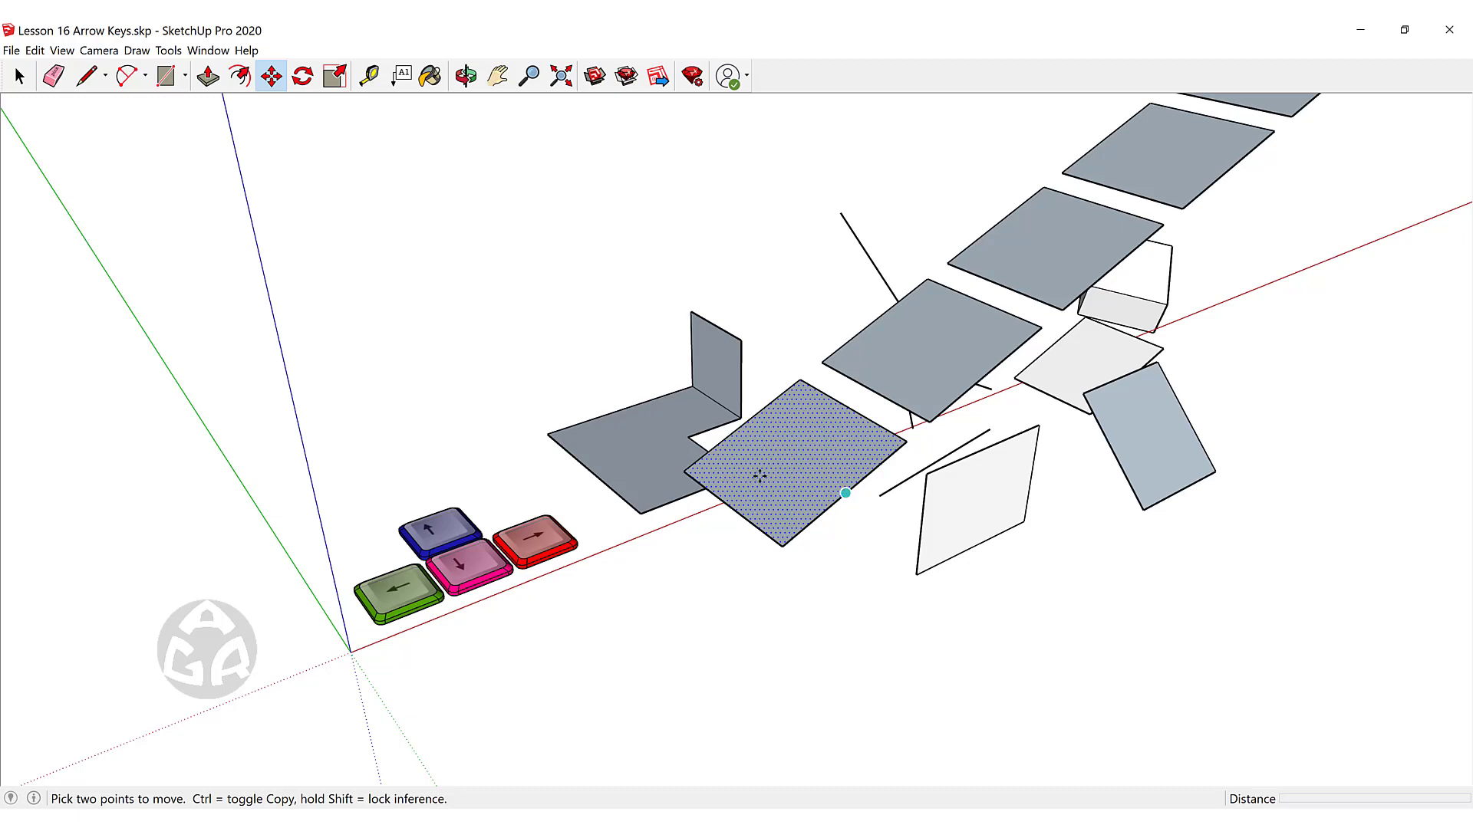
key(ctrl)
click(716, 488)
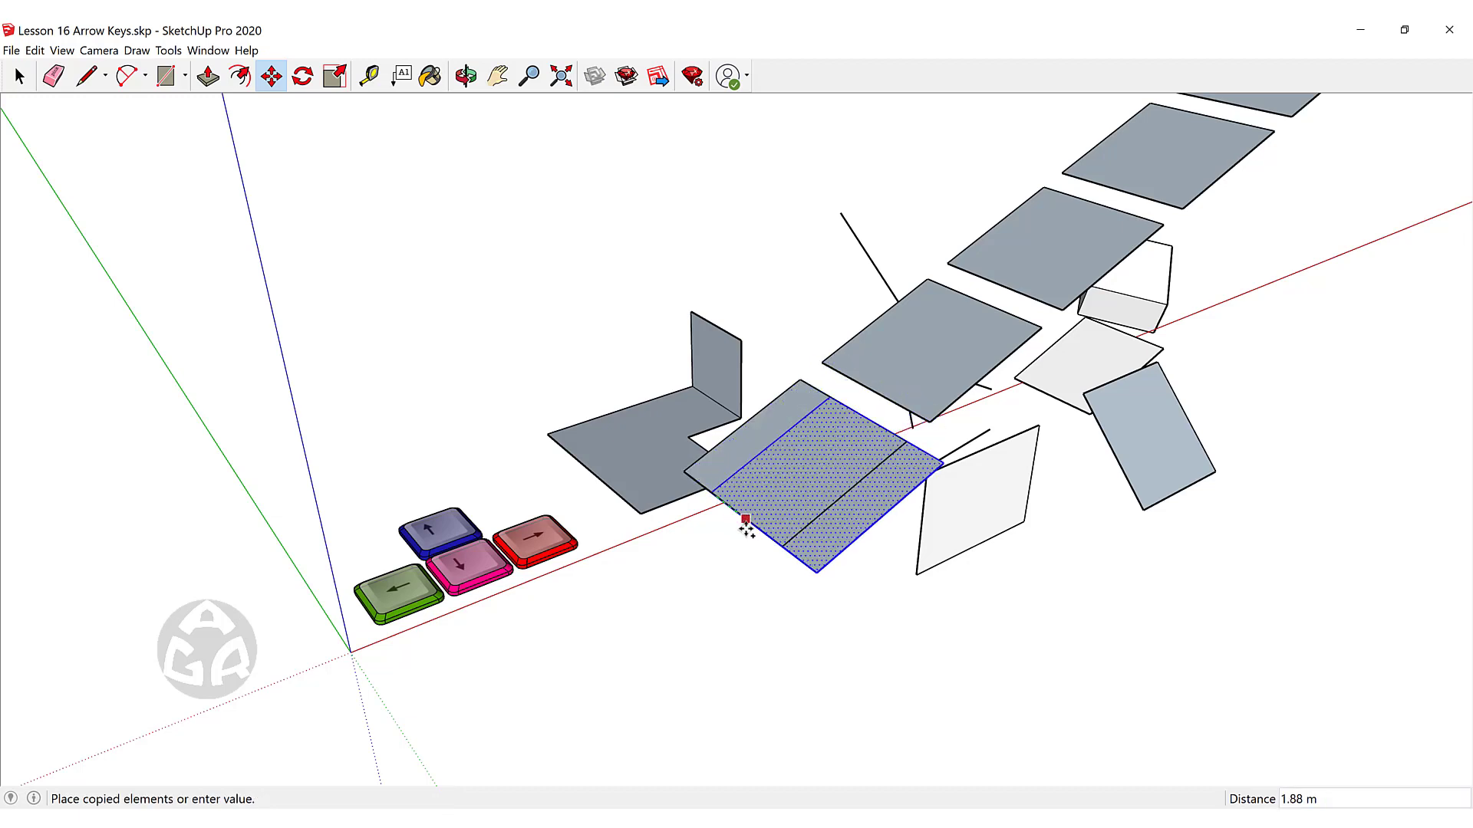
key(Escape)
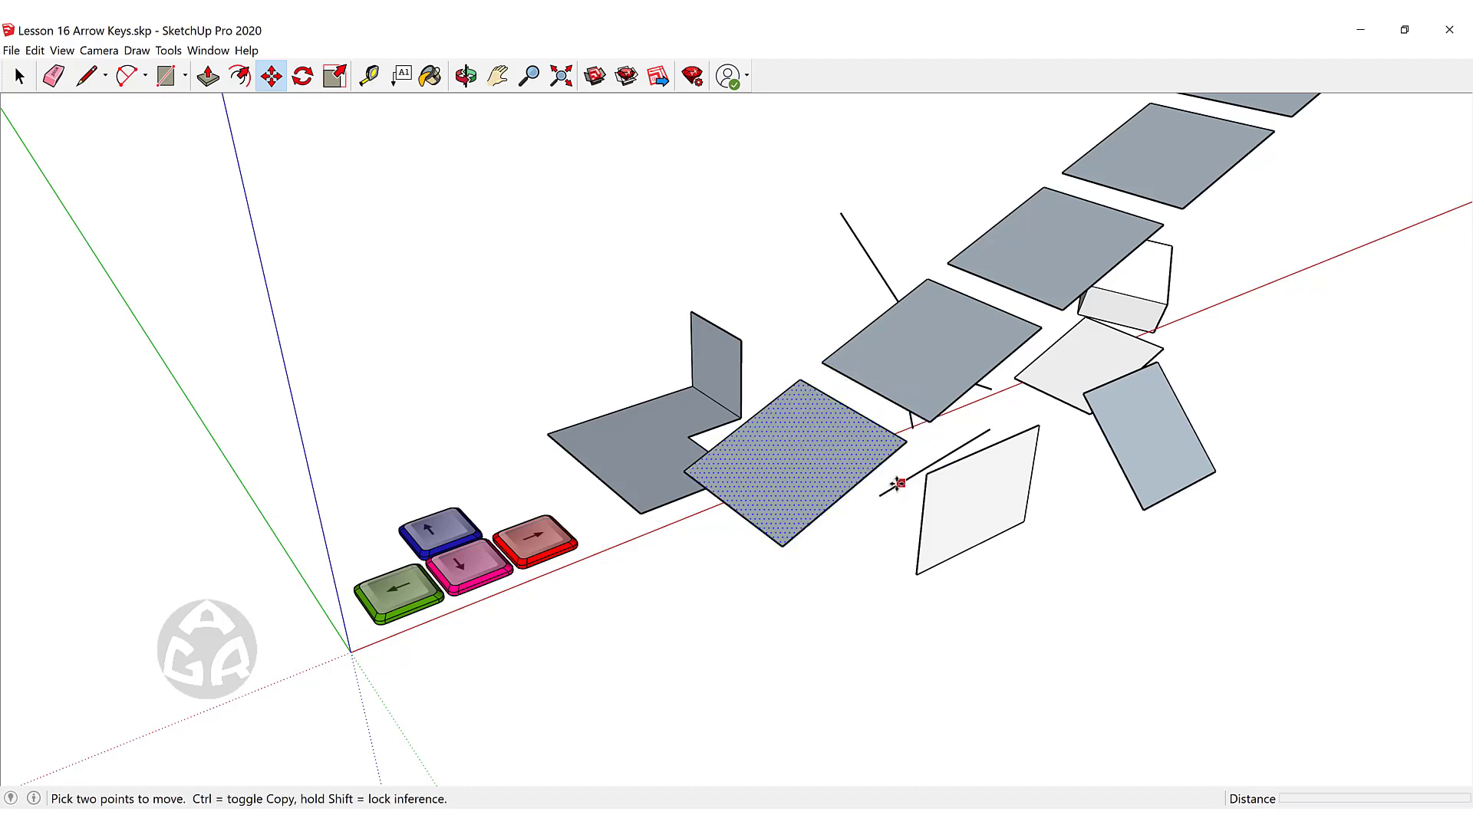
click(846, 494)
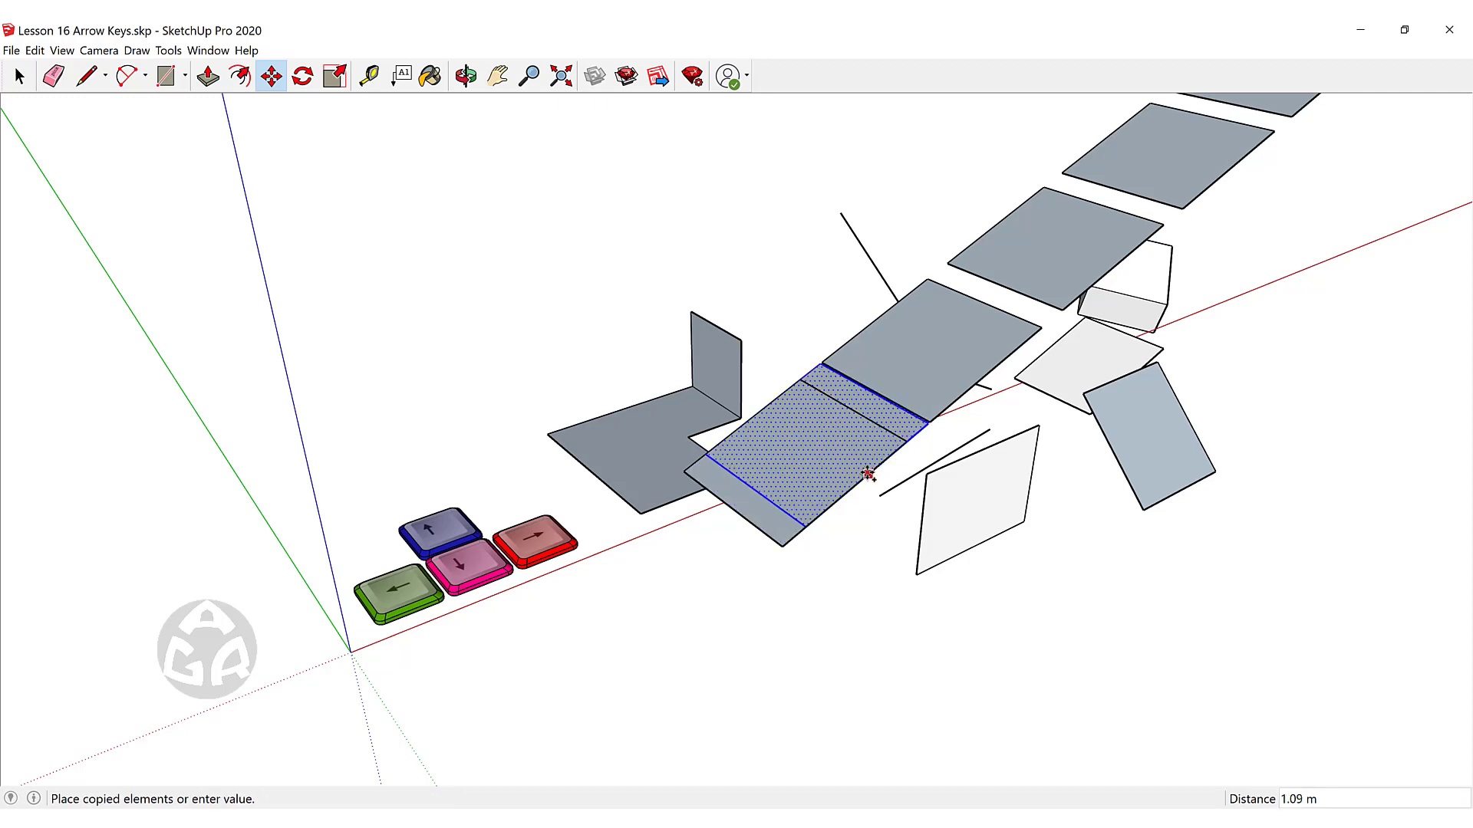
scroll(867, 474, up, 2)
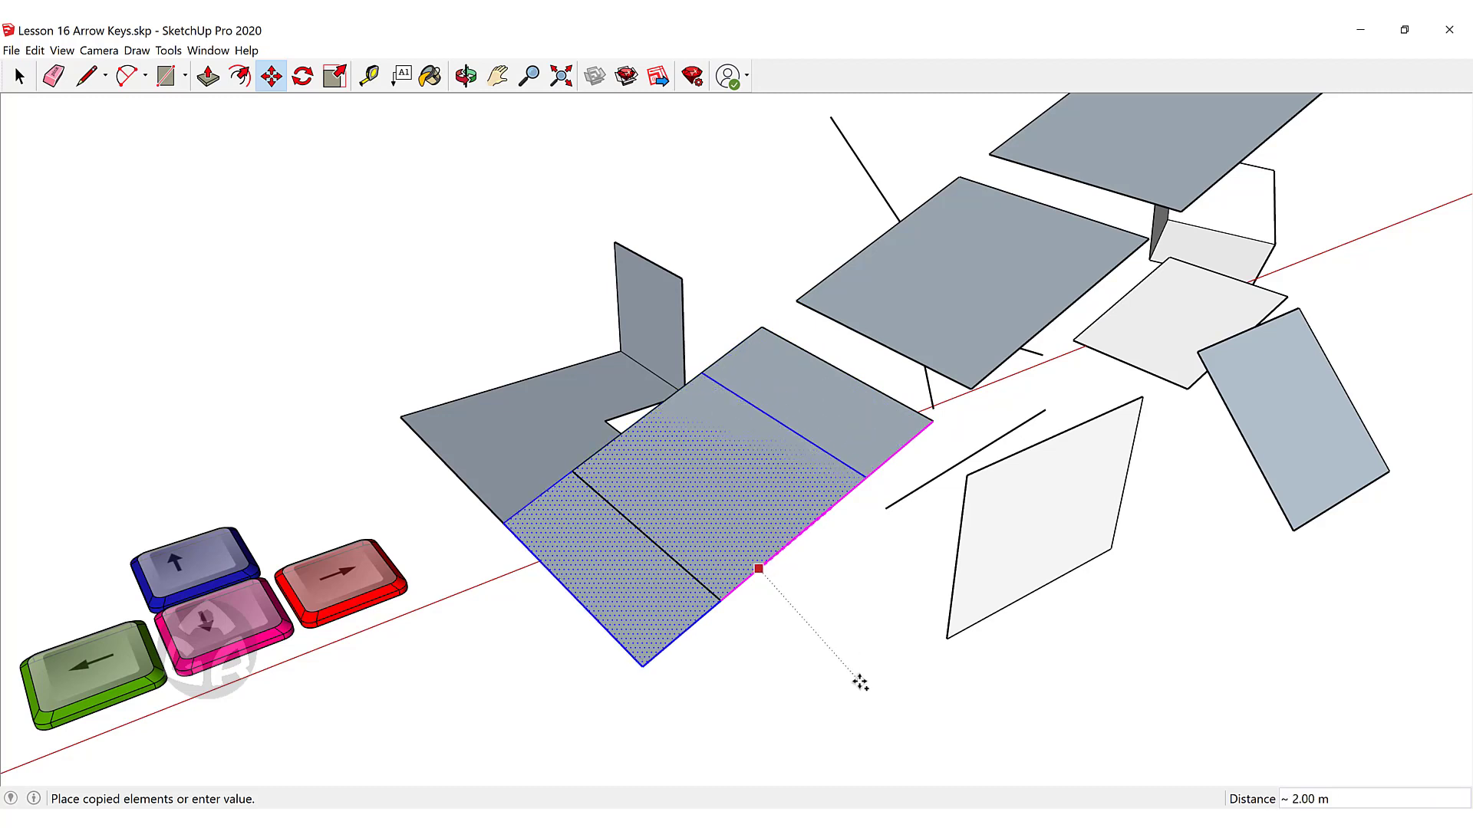
key(Down)
scroll(860, 681, down, 3)
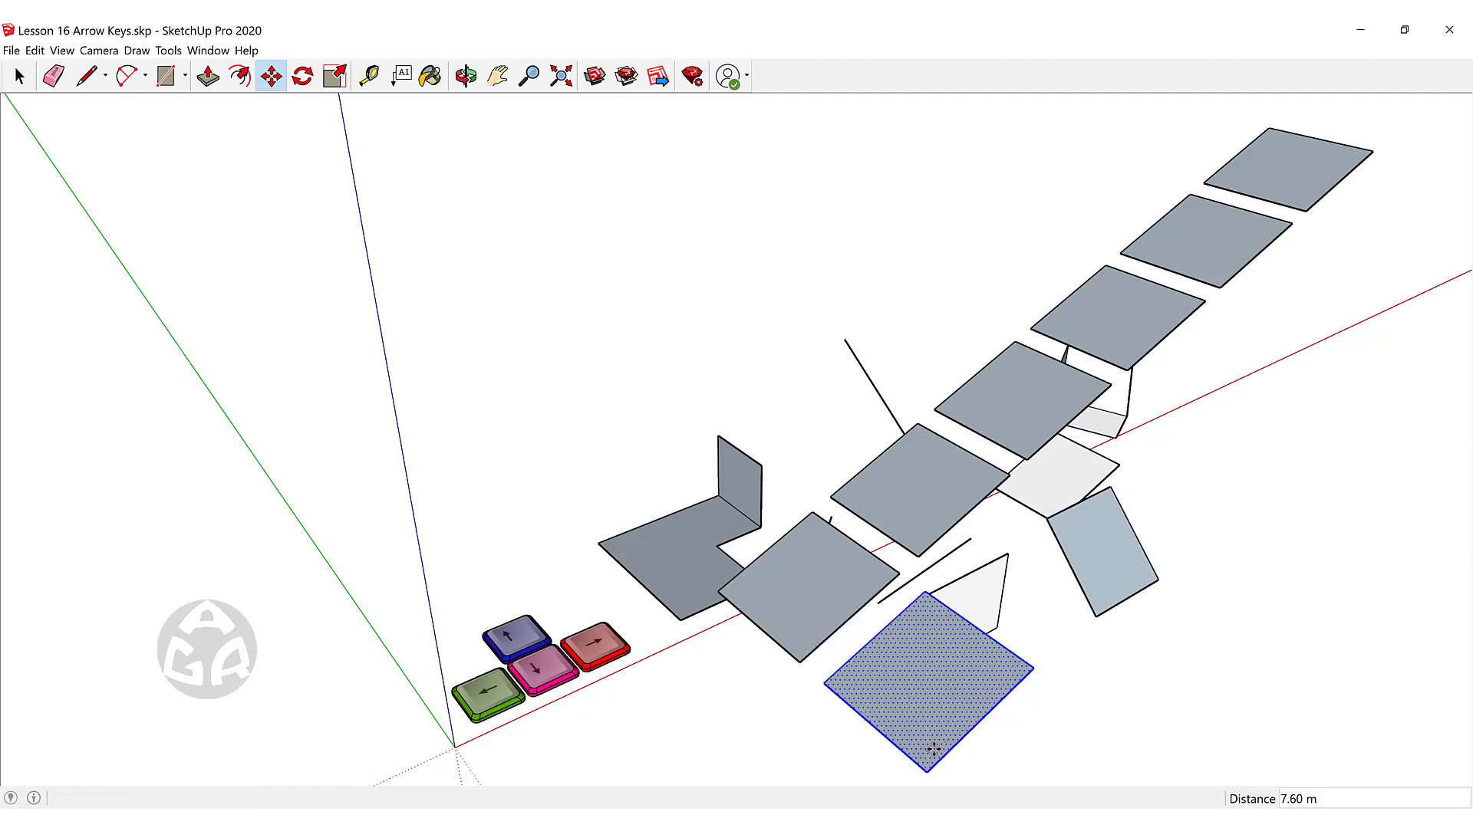
Repeat the perpendicular copy of the square as an x10 linear array.
text(10)
key(Return)
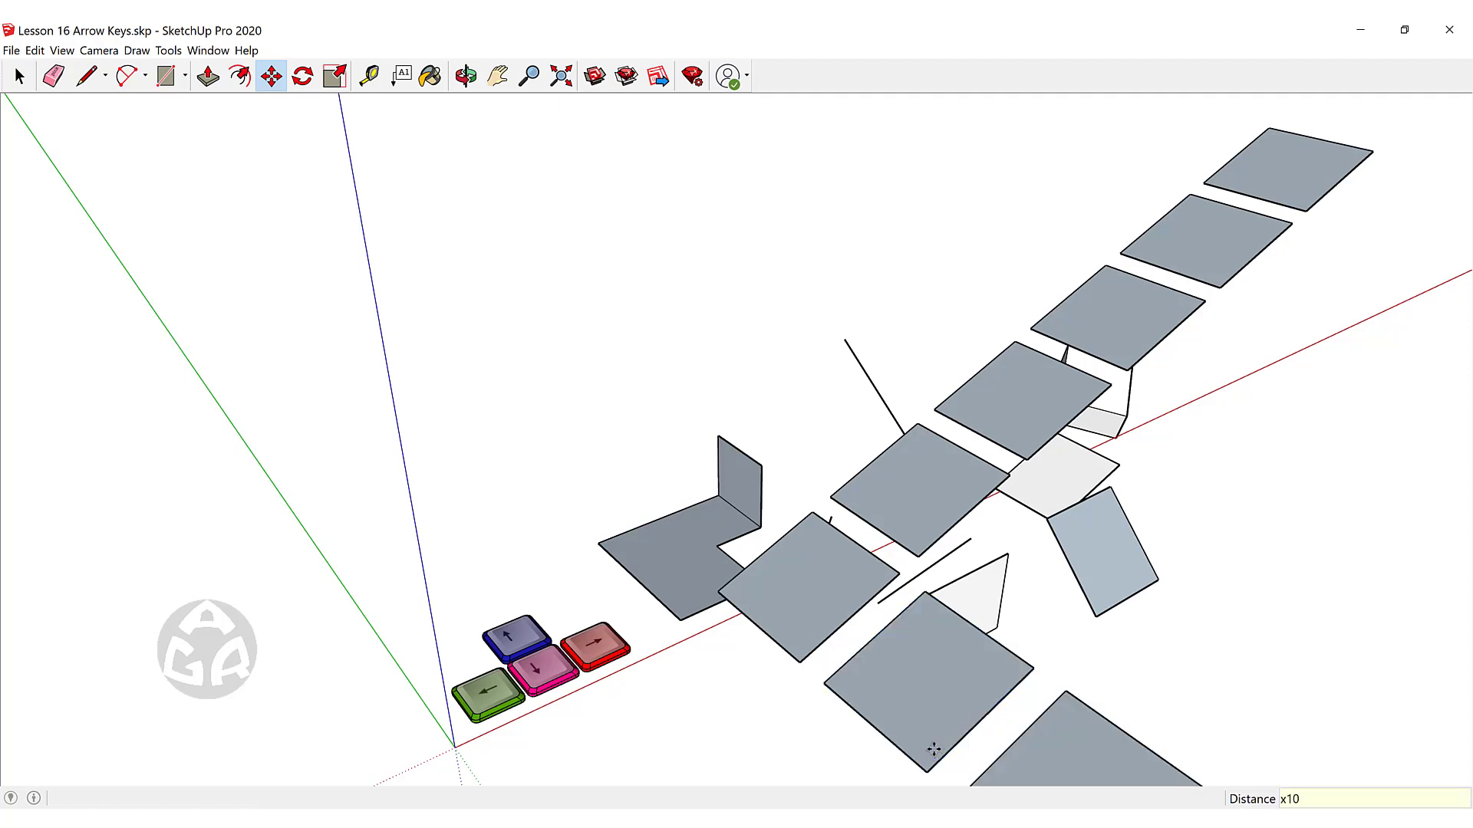
key(space)
scroll(861, 519, down, 5)
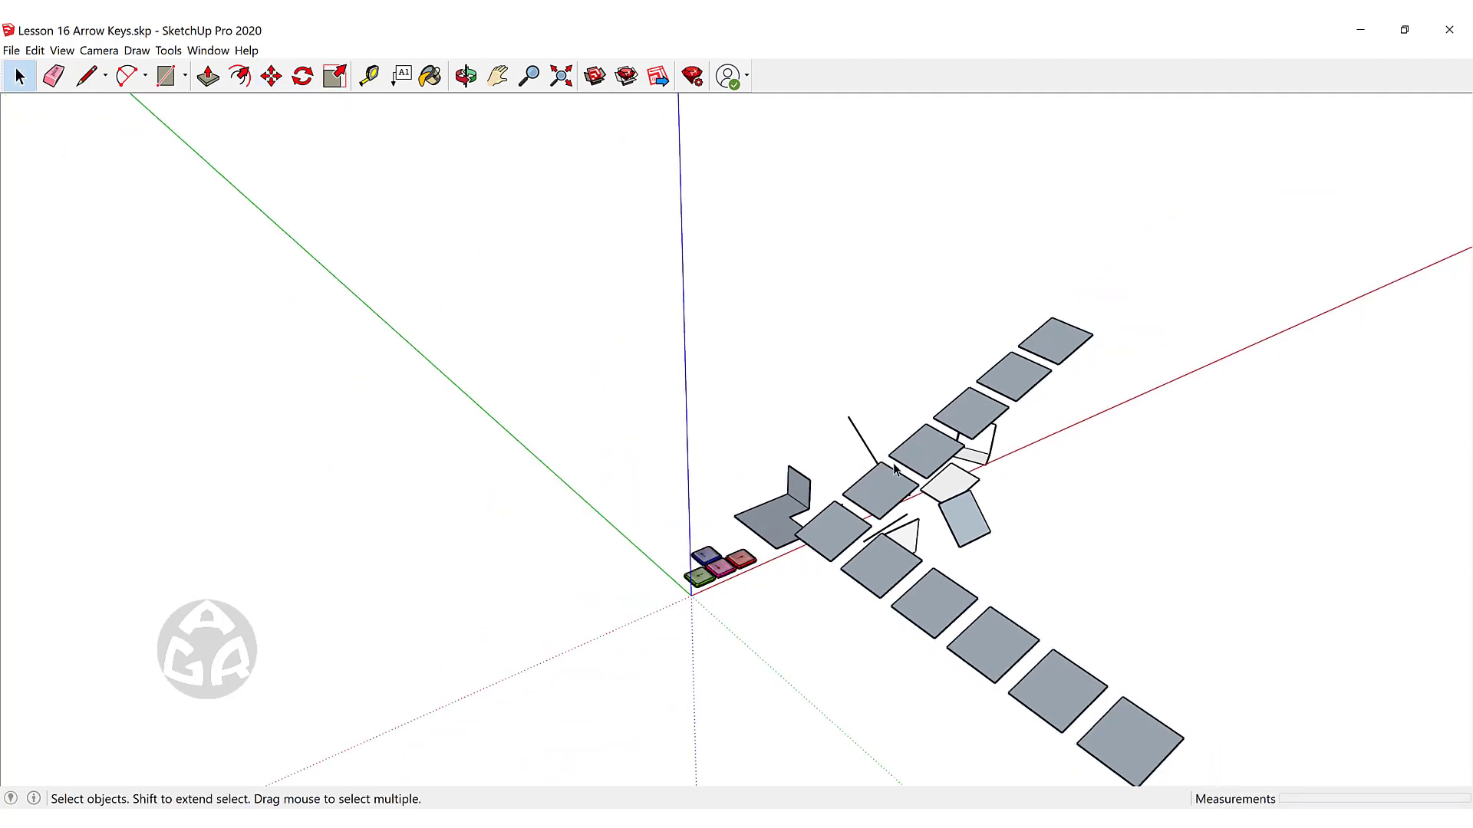
Select both rows of tilted squares and move them together along the green axis, clear of the other shapes.
middle_drag(861, 520, 440, 290)
scroll(530, 546, up, 3)
click(553, 524)
scroll(549, 517, down, 5)
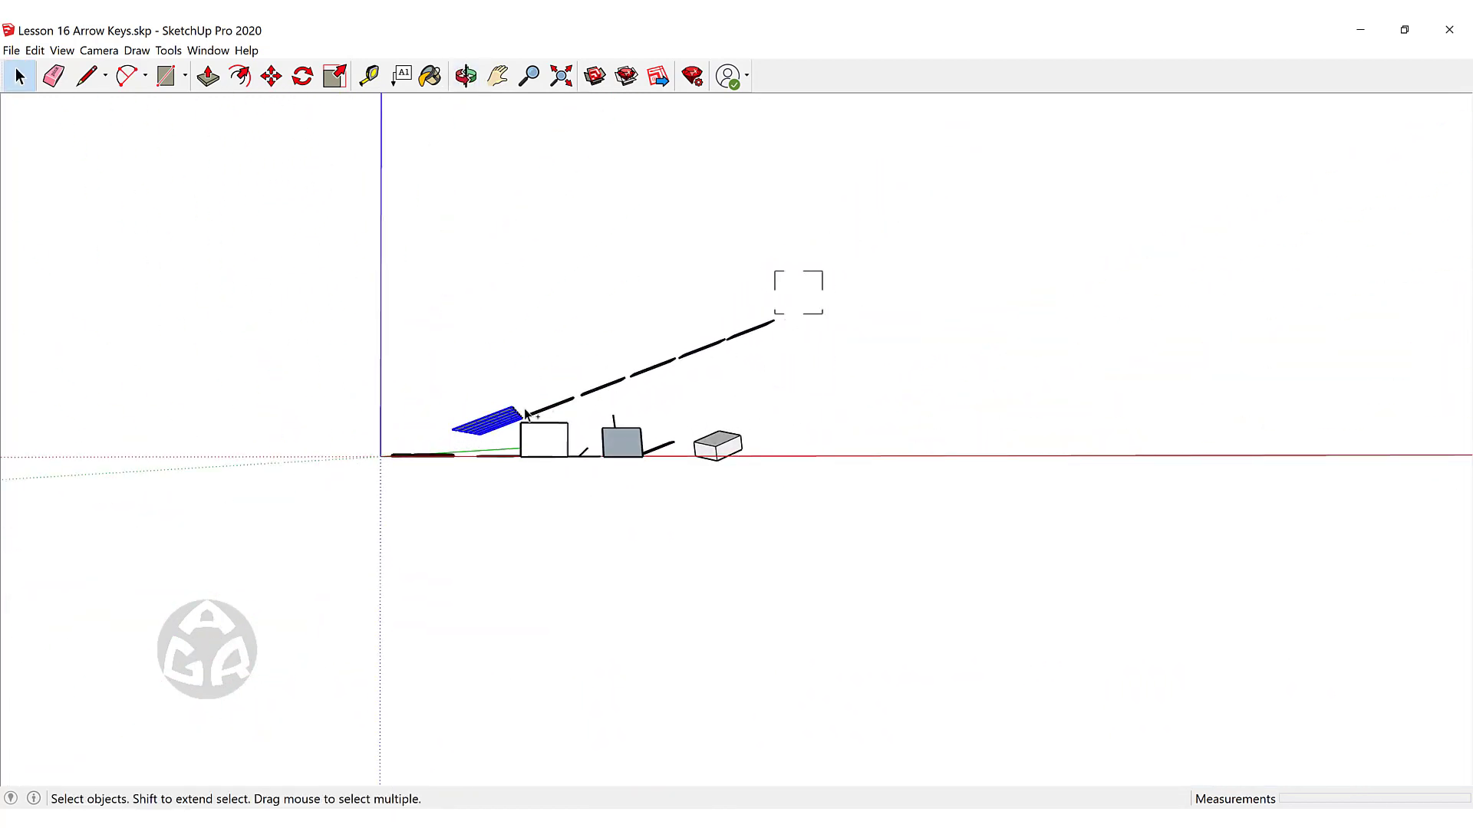
drag(519, 418, 520, 418)
middle_drag(520, 419, 789, 674)
key(m)
click(790, 674)
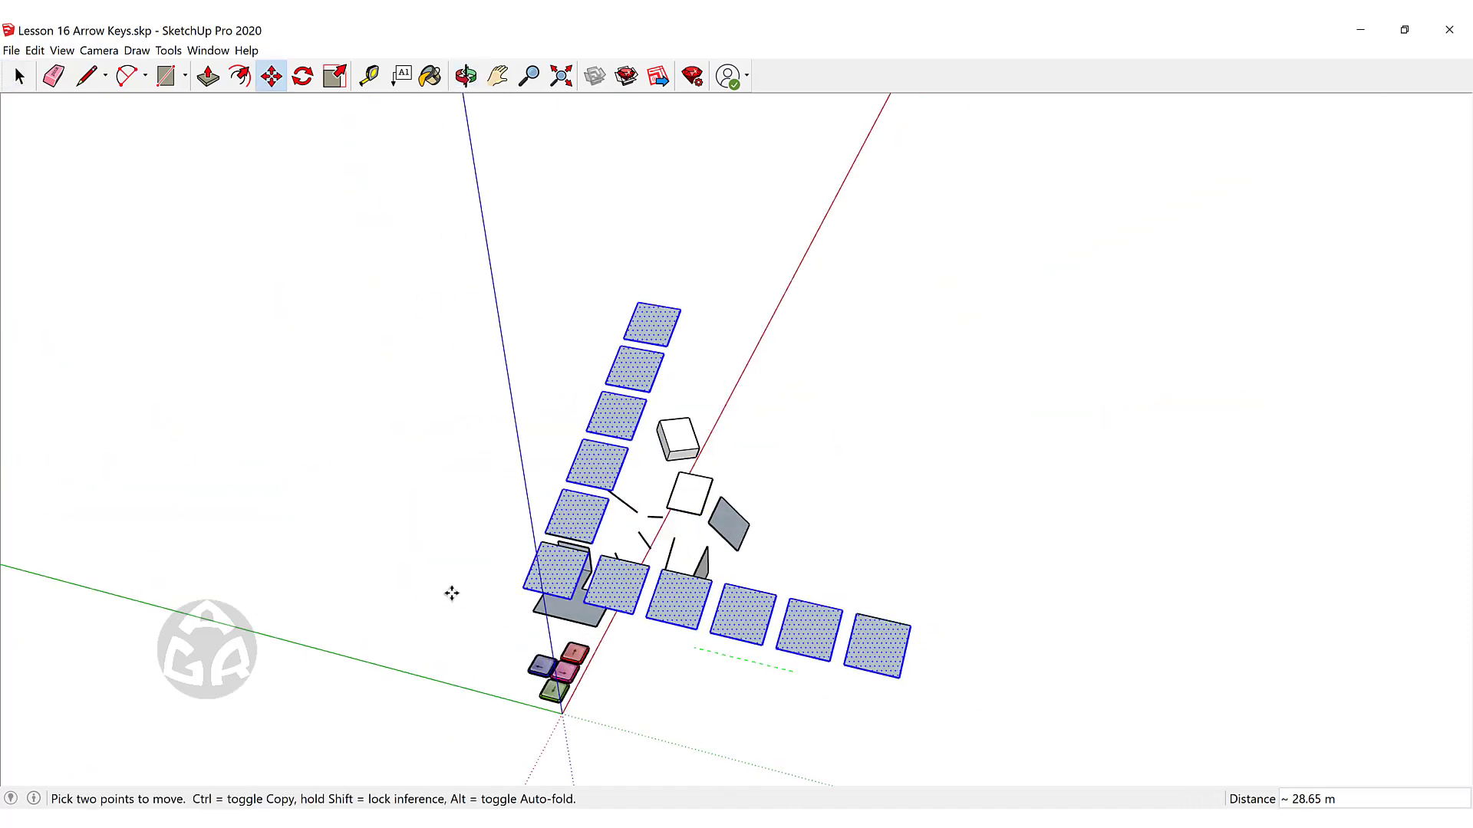
click(323, 566)
key(space)
click(323, 565)
Try pulling a Tape Measure guide off the red axis with its offset locked to the blue axis and to the green axis.
middle_drag(688, 498, 698, 453)
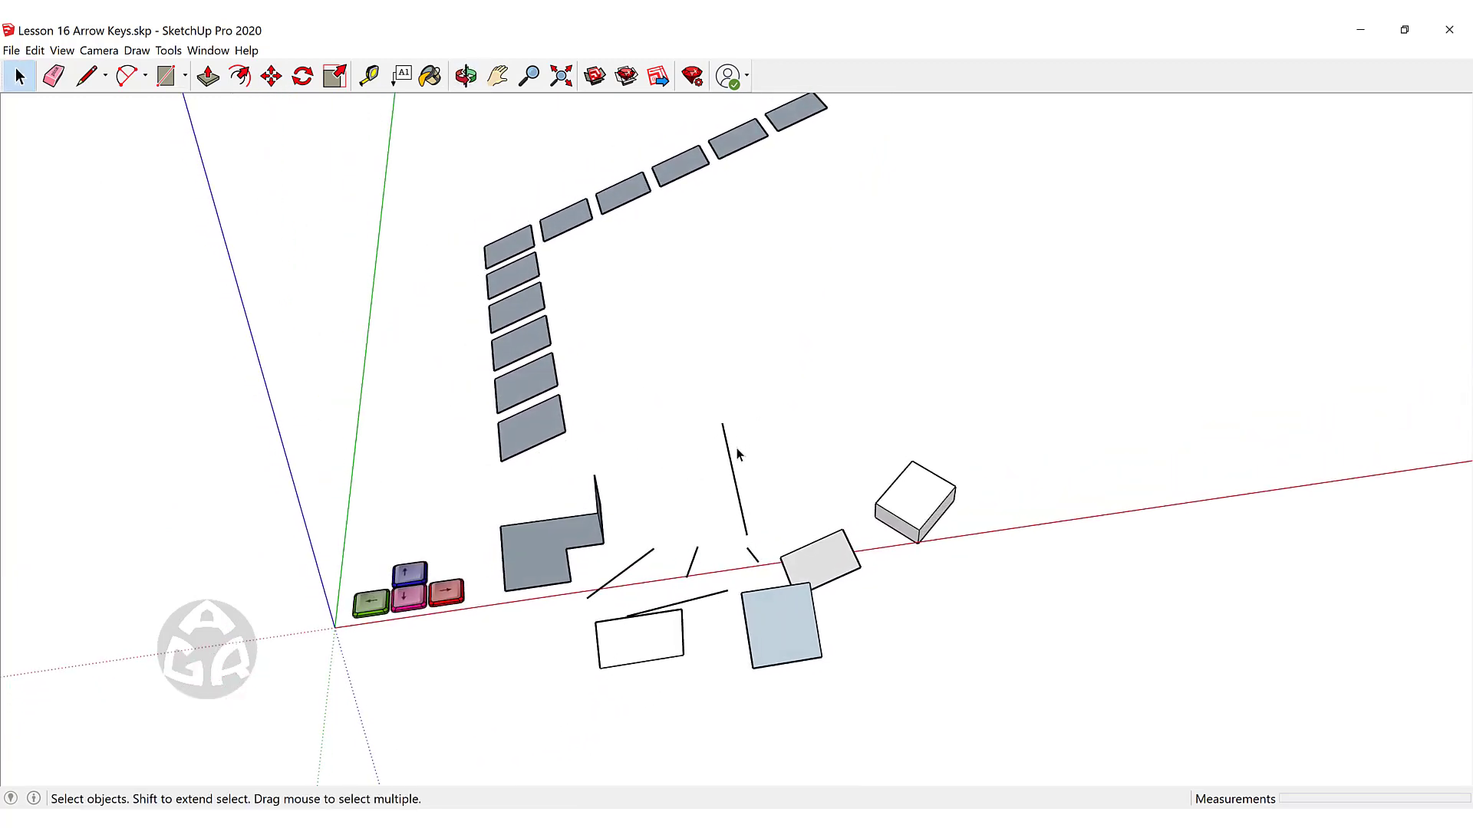
scroll(644, 492, up, 2)
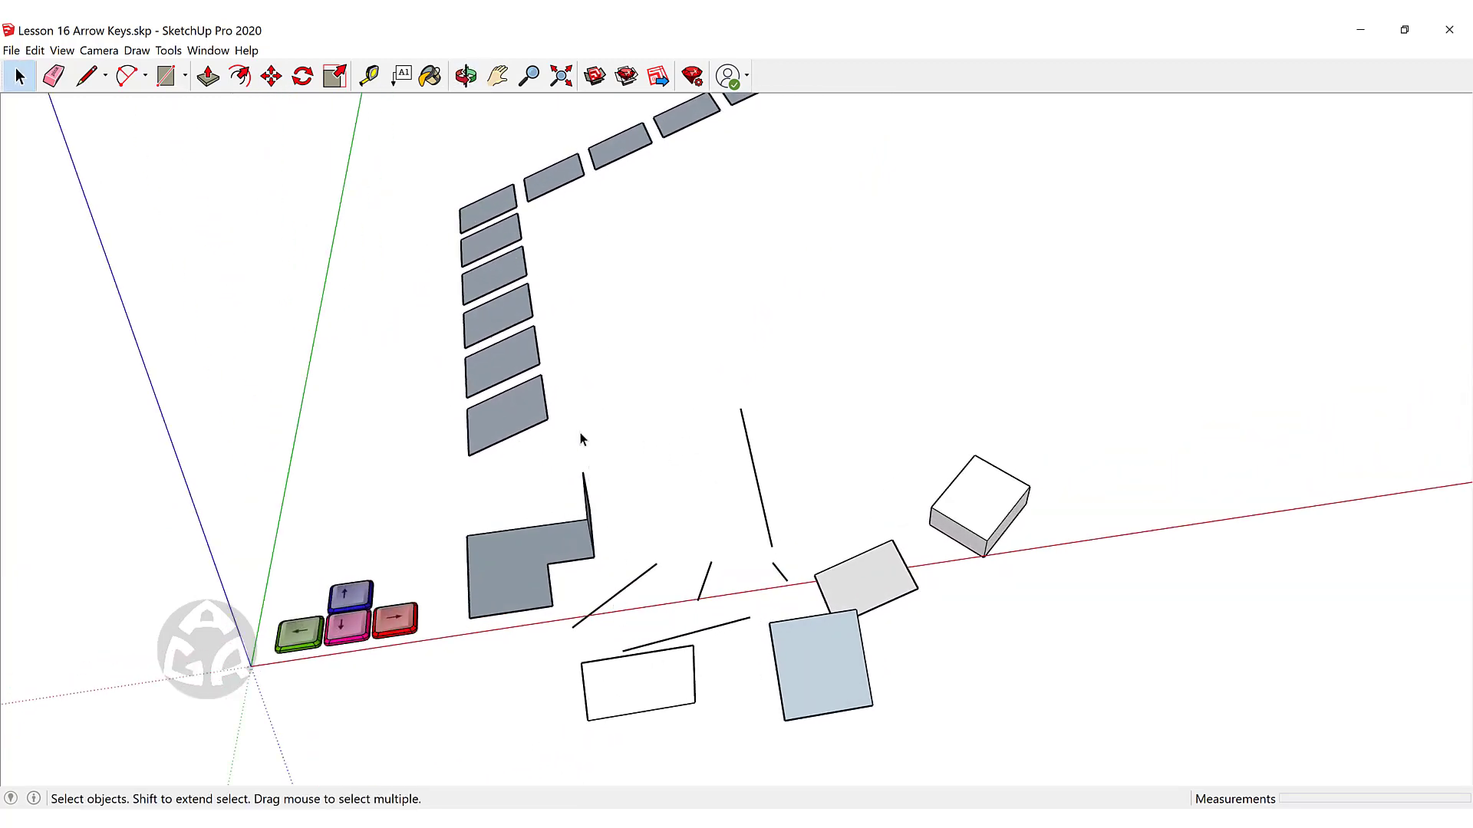
mouse_move(580, 439)
middle_down()
mouse_move(516, 589)
mouse_move(581, 454)
middle_up()
scroll(581, 454, up, 2)
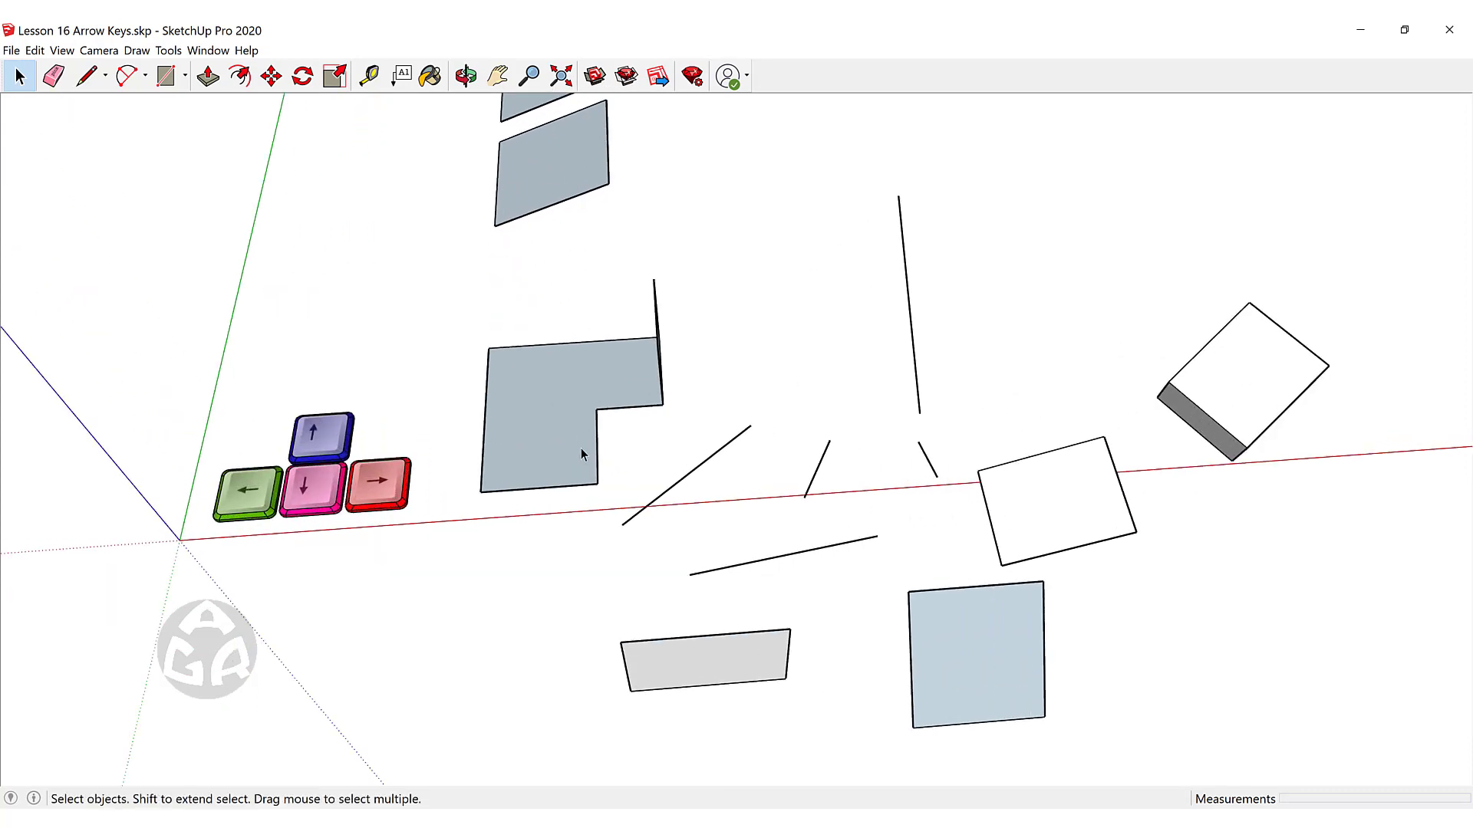
click(370, 86)
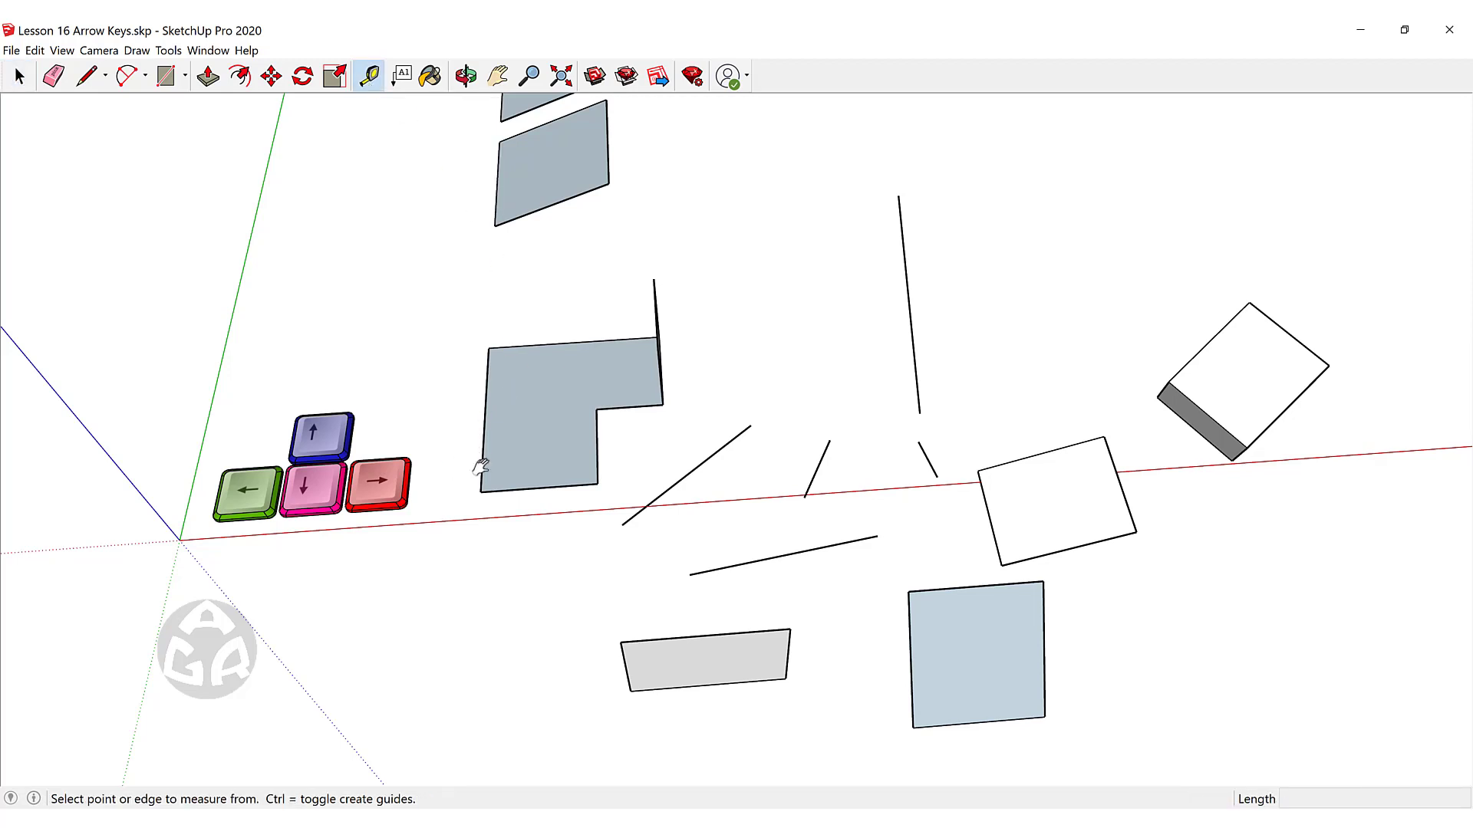
middle_drag(480, 468, 700, 480)
click(714, 479)
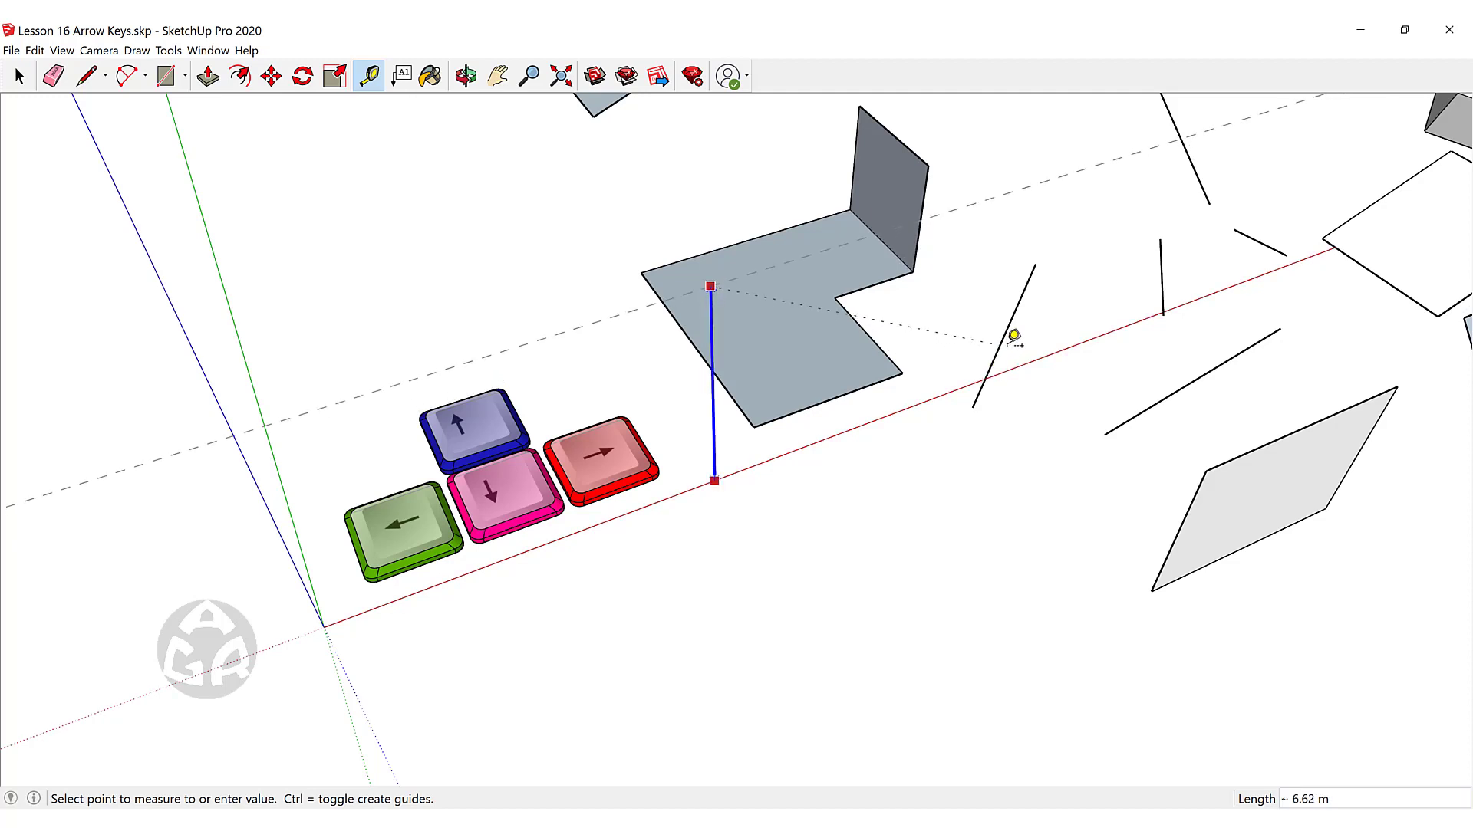
key(Left)
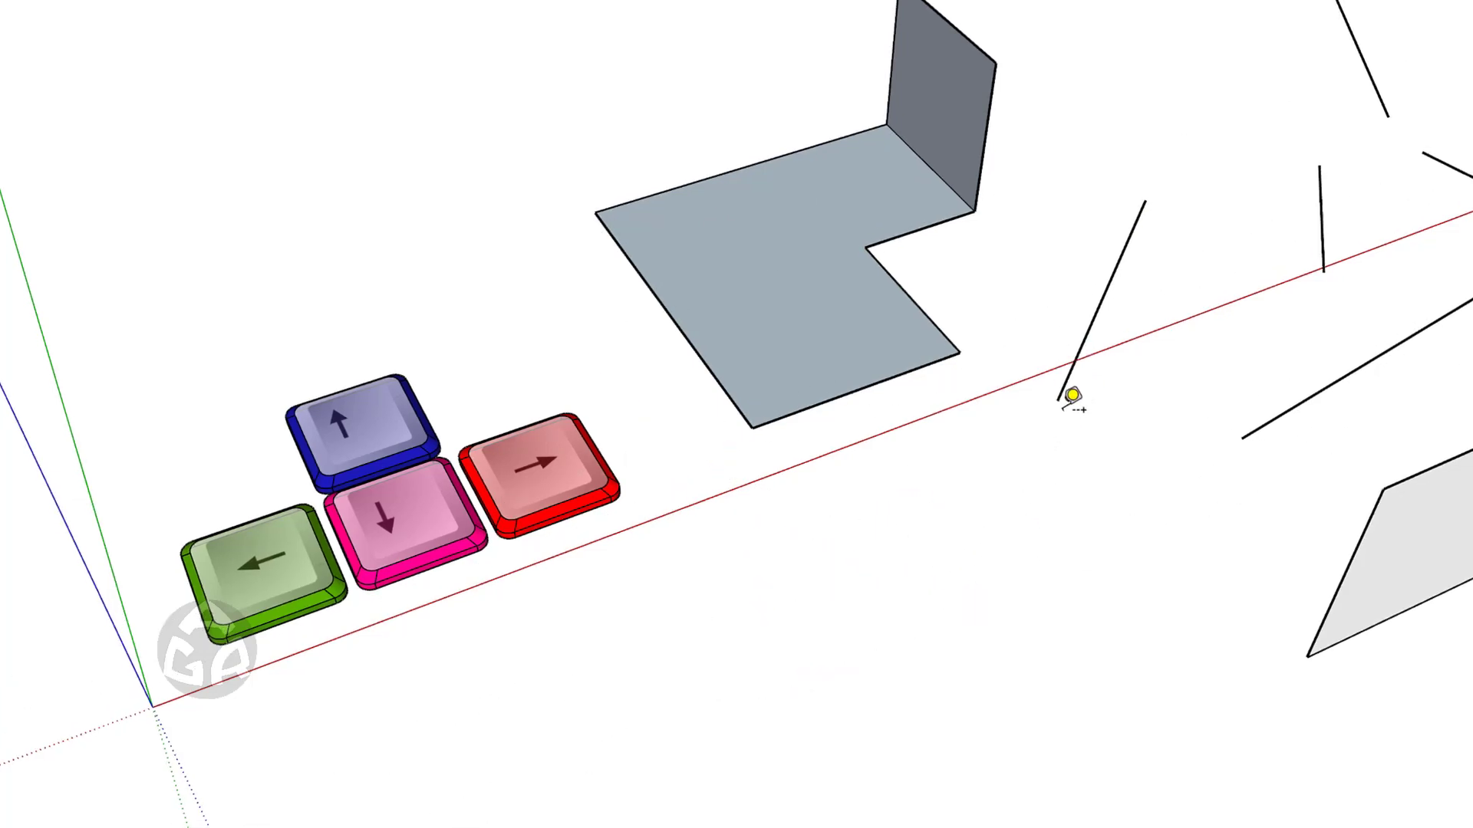
Place a guide parallel to the red axis without an axis lock and check its position from several angles.
scroll(907, 457, down, 3)
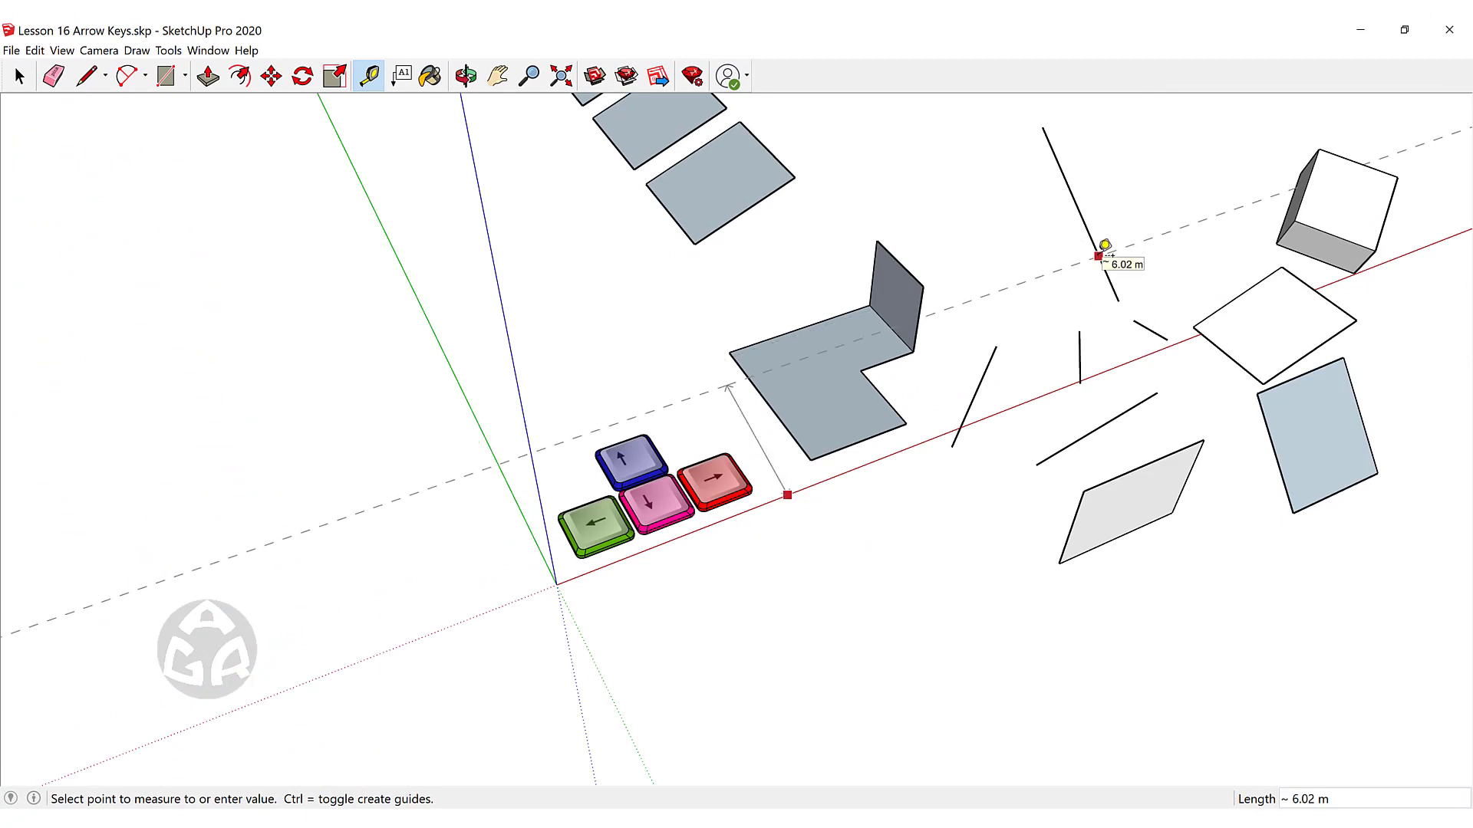
mouse_move(1105, 243)
middle_down()
mouse_move(1001, 217)
mouse_move(1136, 290)
mouse_move(1115, 263)
middle_up()
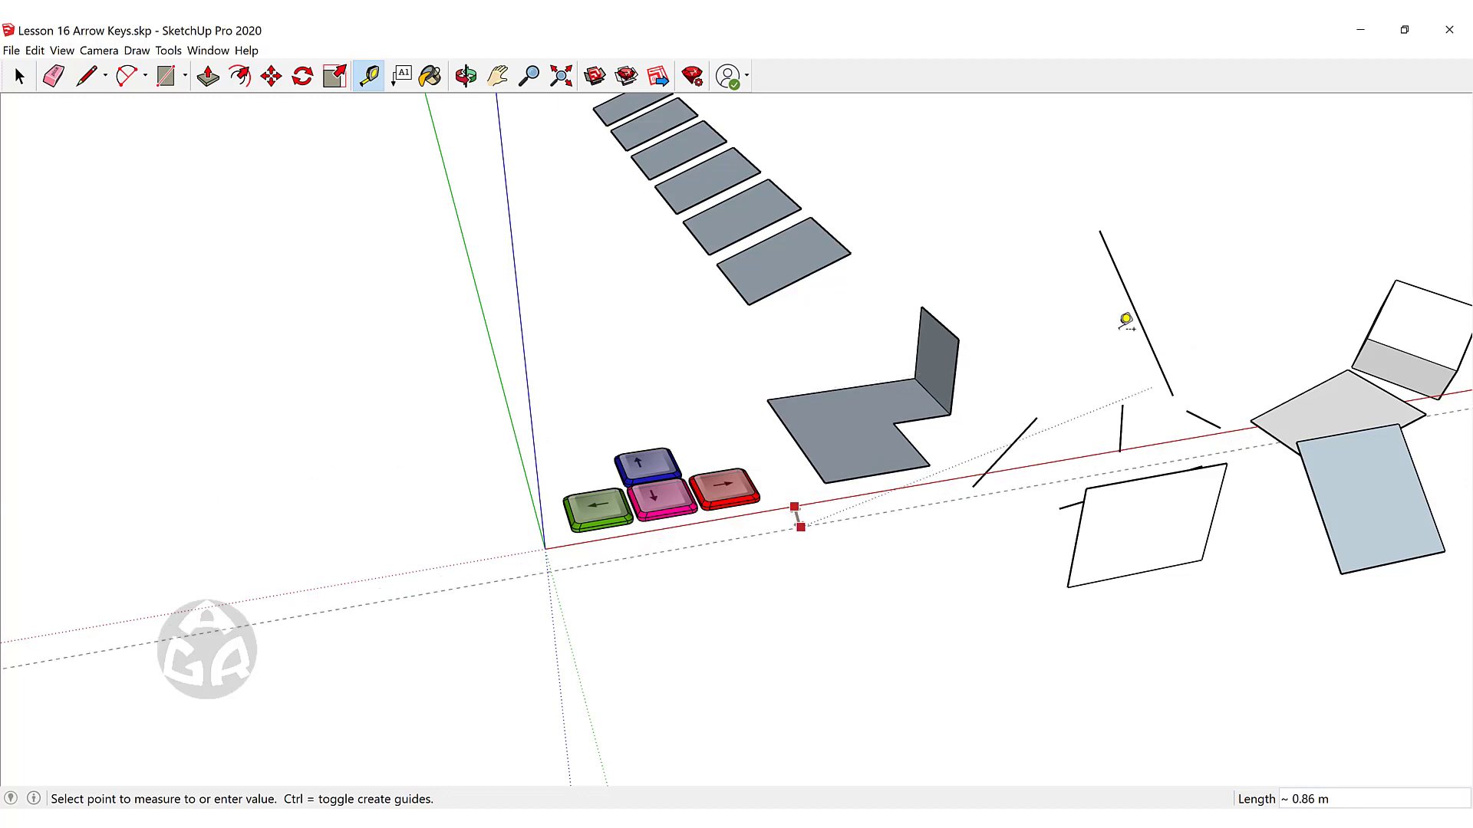
middle_drag(1127, 319, 1019, 506)
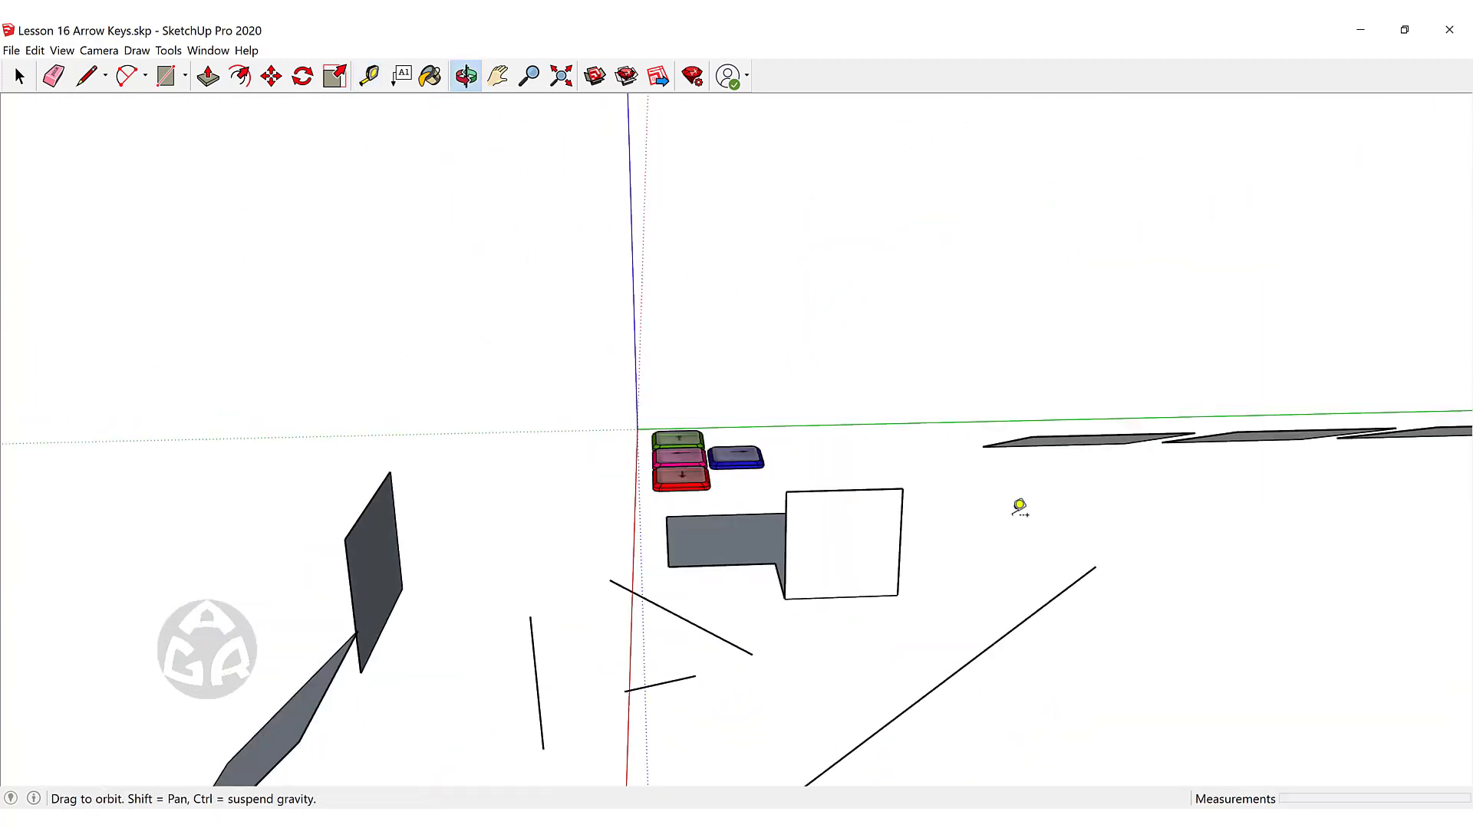
middle_drag(1105, 628, 1216, 657)
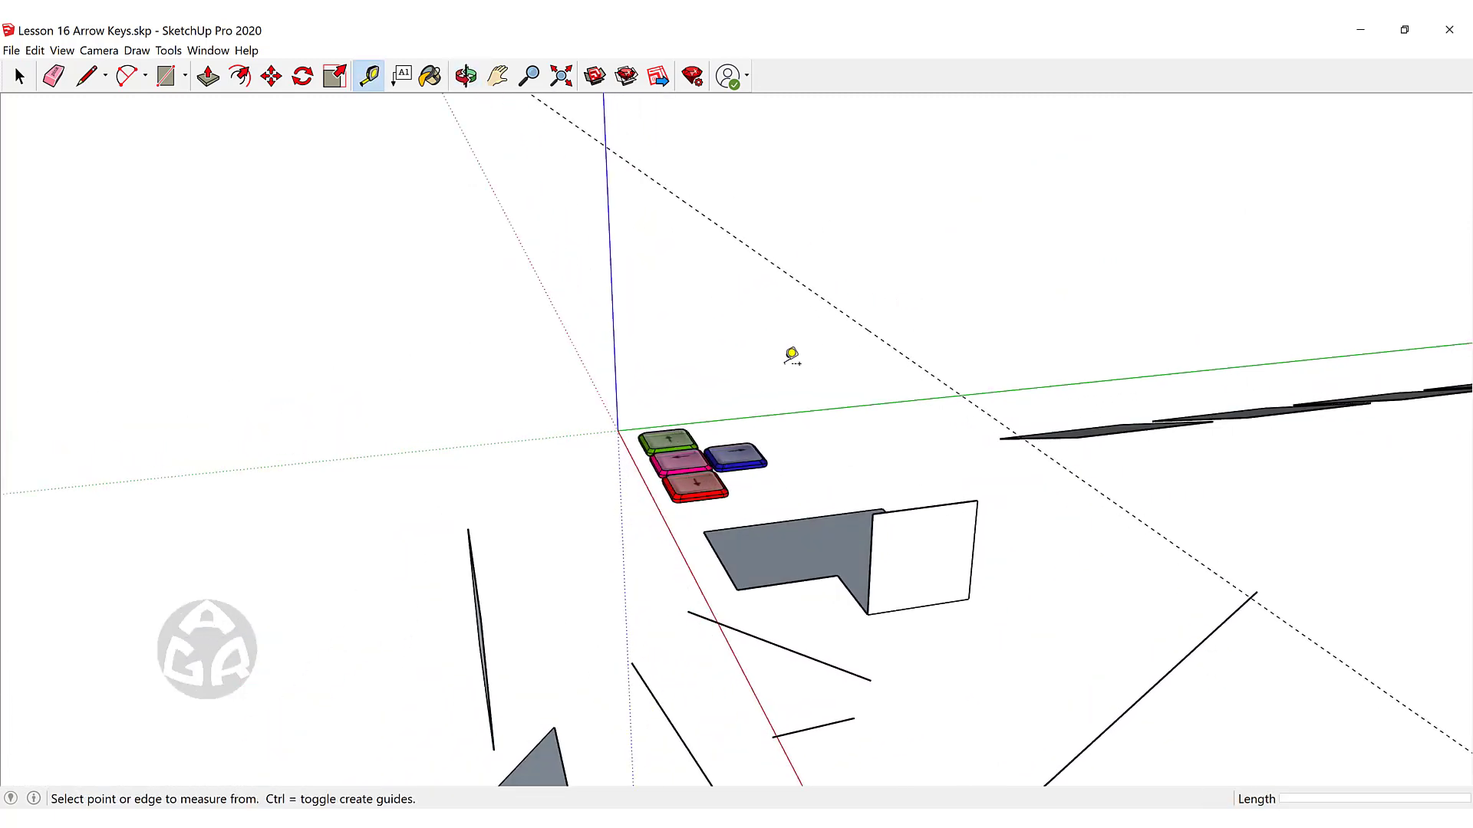
Place a guide about 7.24 m above the red axis along the blue direction, and offset another guide from it along the green direction.
middle_drag(792, 355, 866, 374)
scroll(815, 536, up, 3)
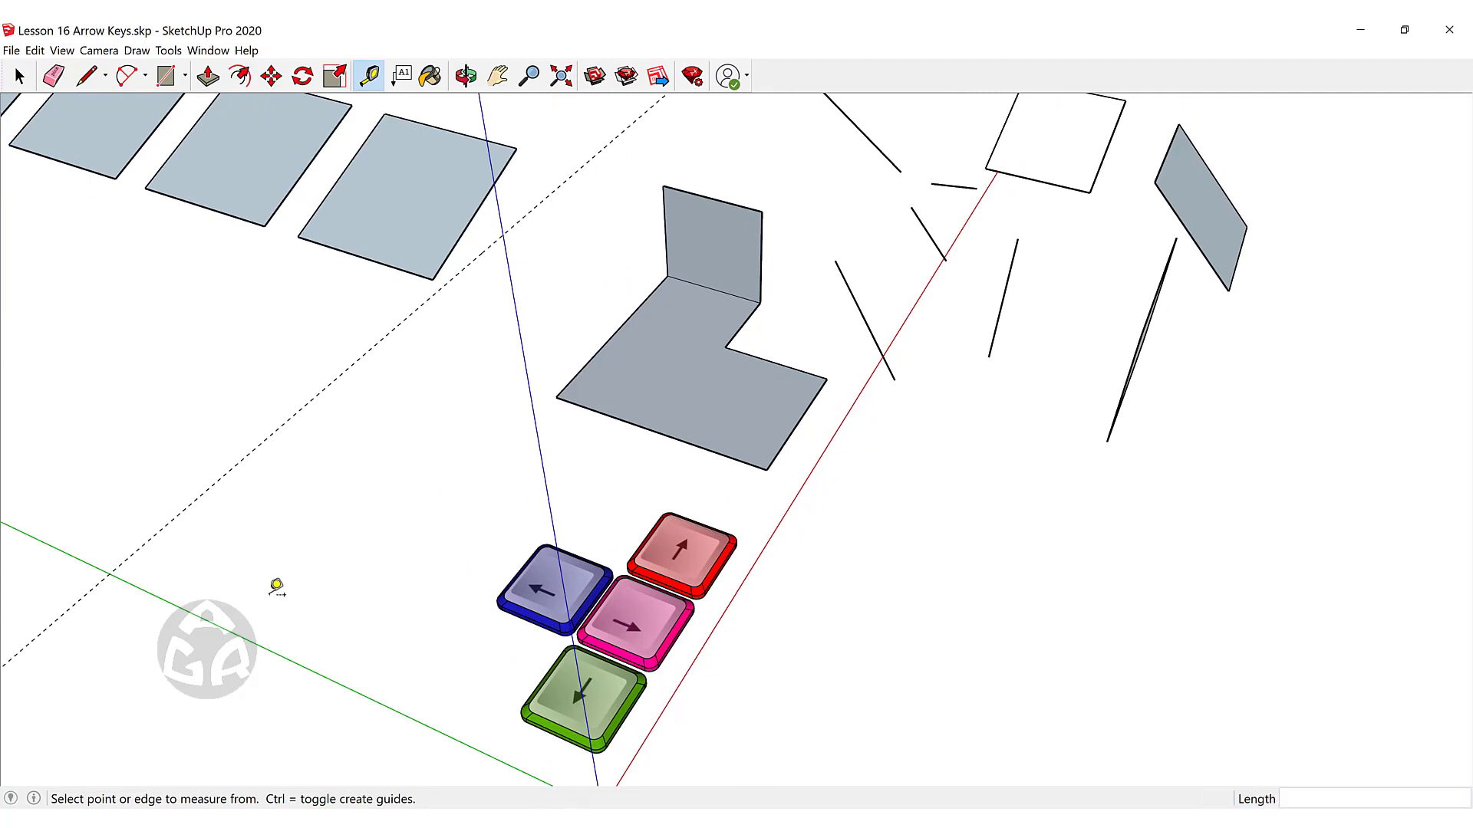
middle_drag(725, 560, 871, 418)
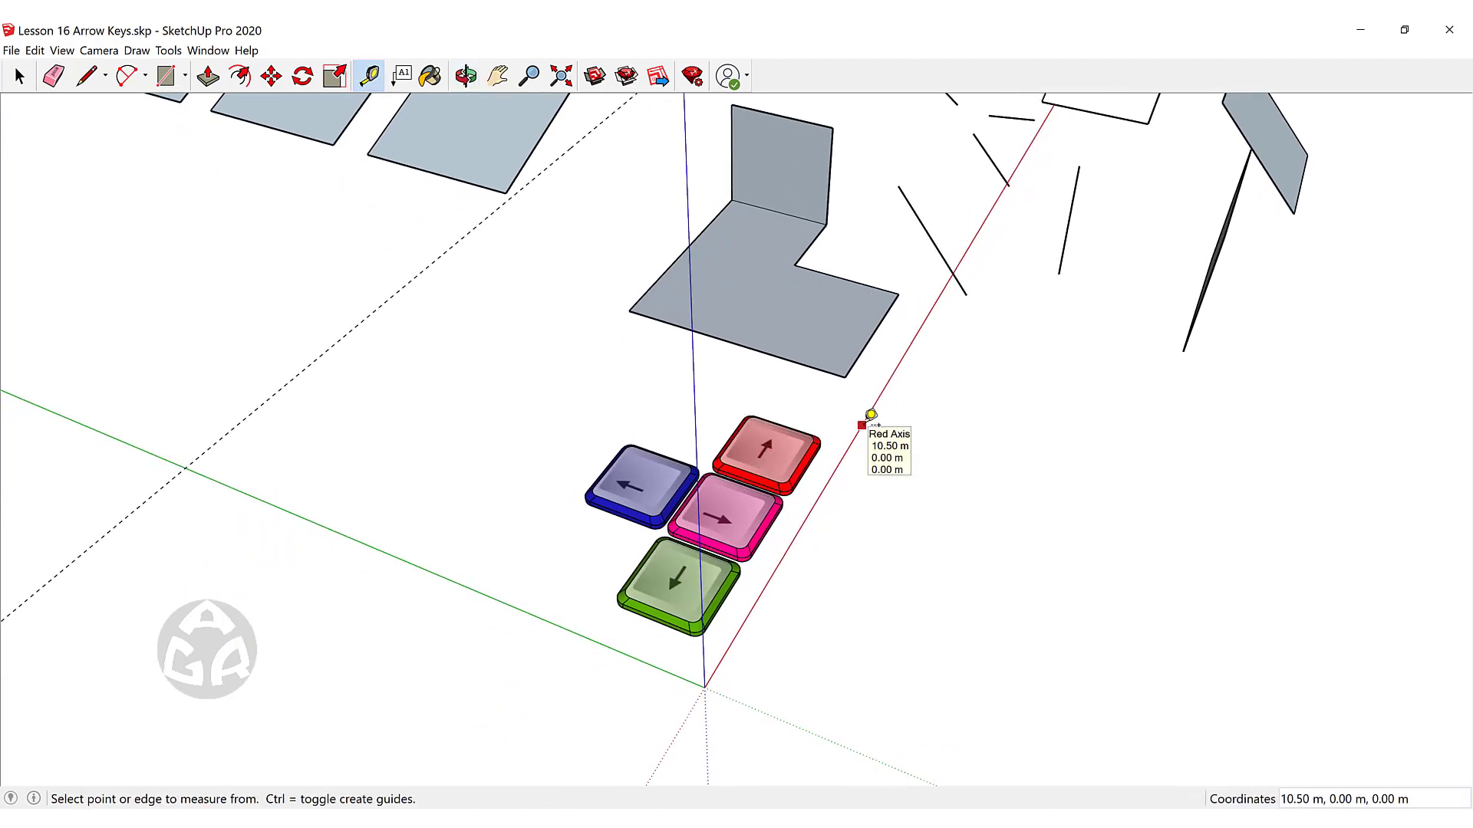
click(864, 423)
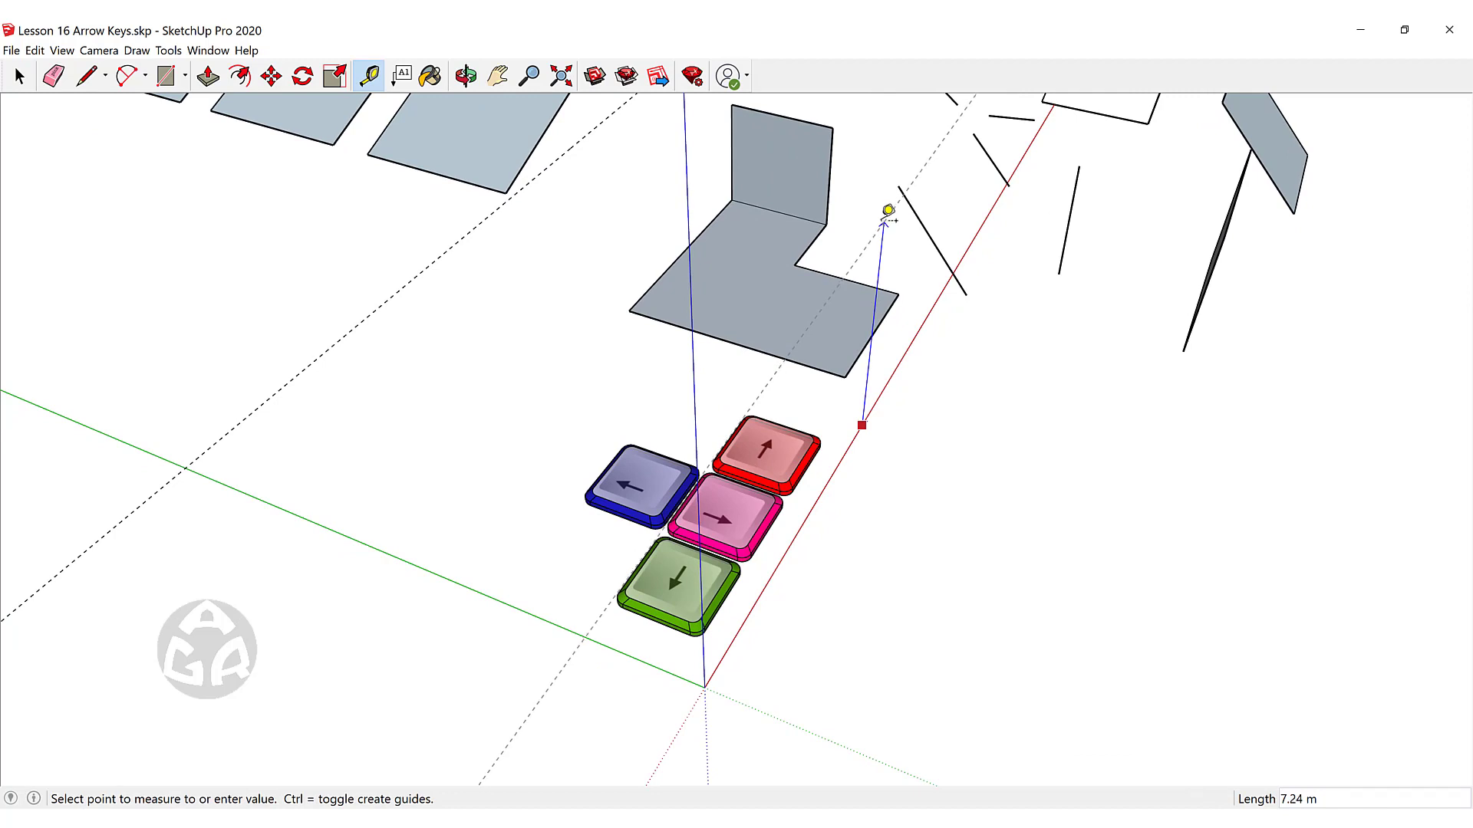
click(882, 219)
click(877, 230)
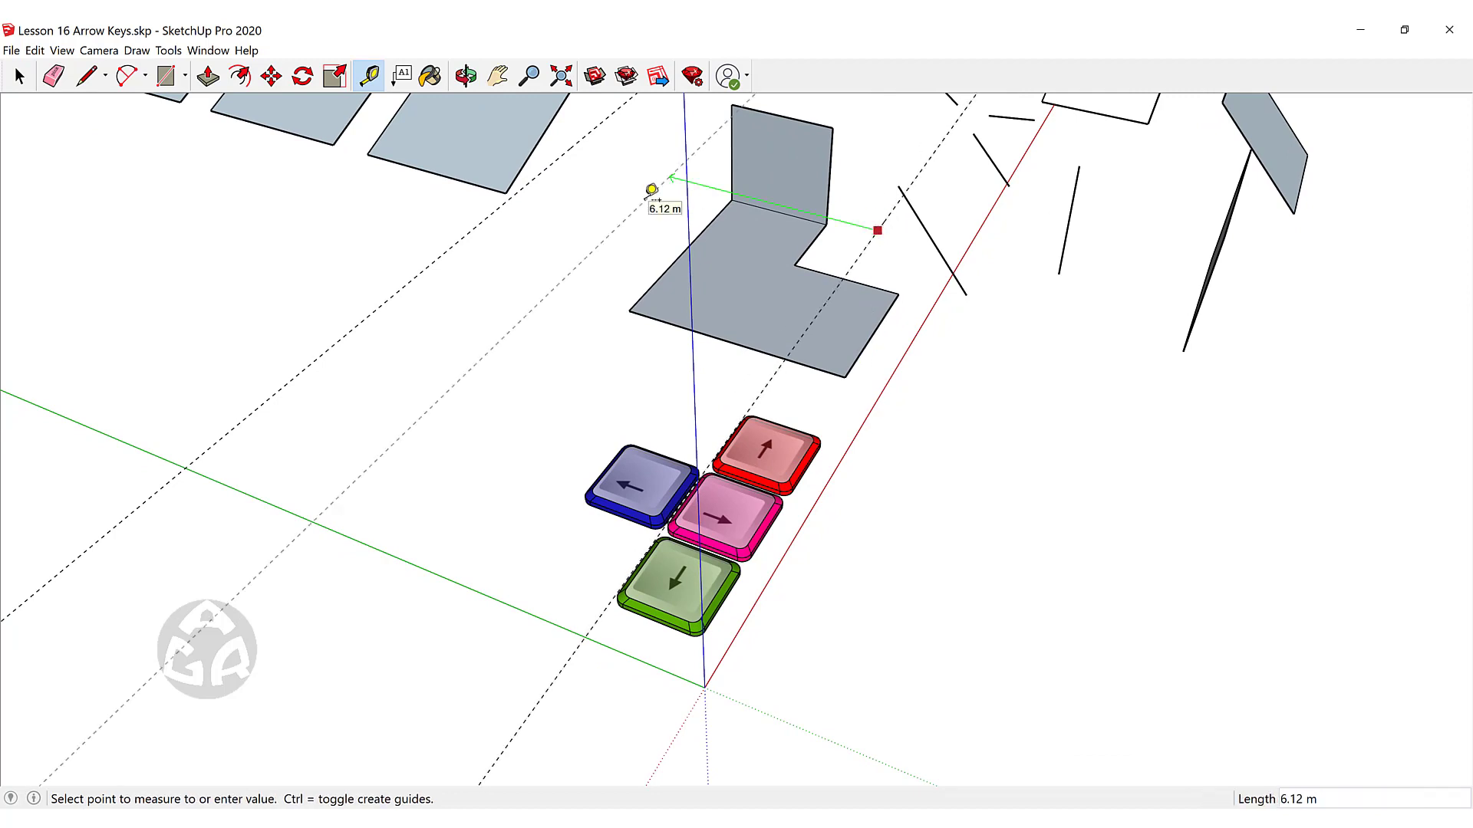
click(615, 186)
Erase the guide above the red axis and the guide offset from it in the green direction.
middle_drag(545, 210, 826, 181)
key(space)
mouse_move(1066, 371)
middle_down()
mouse_move(752, 464)
mouse_move(923, 460)
middle_up()
key(e)
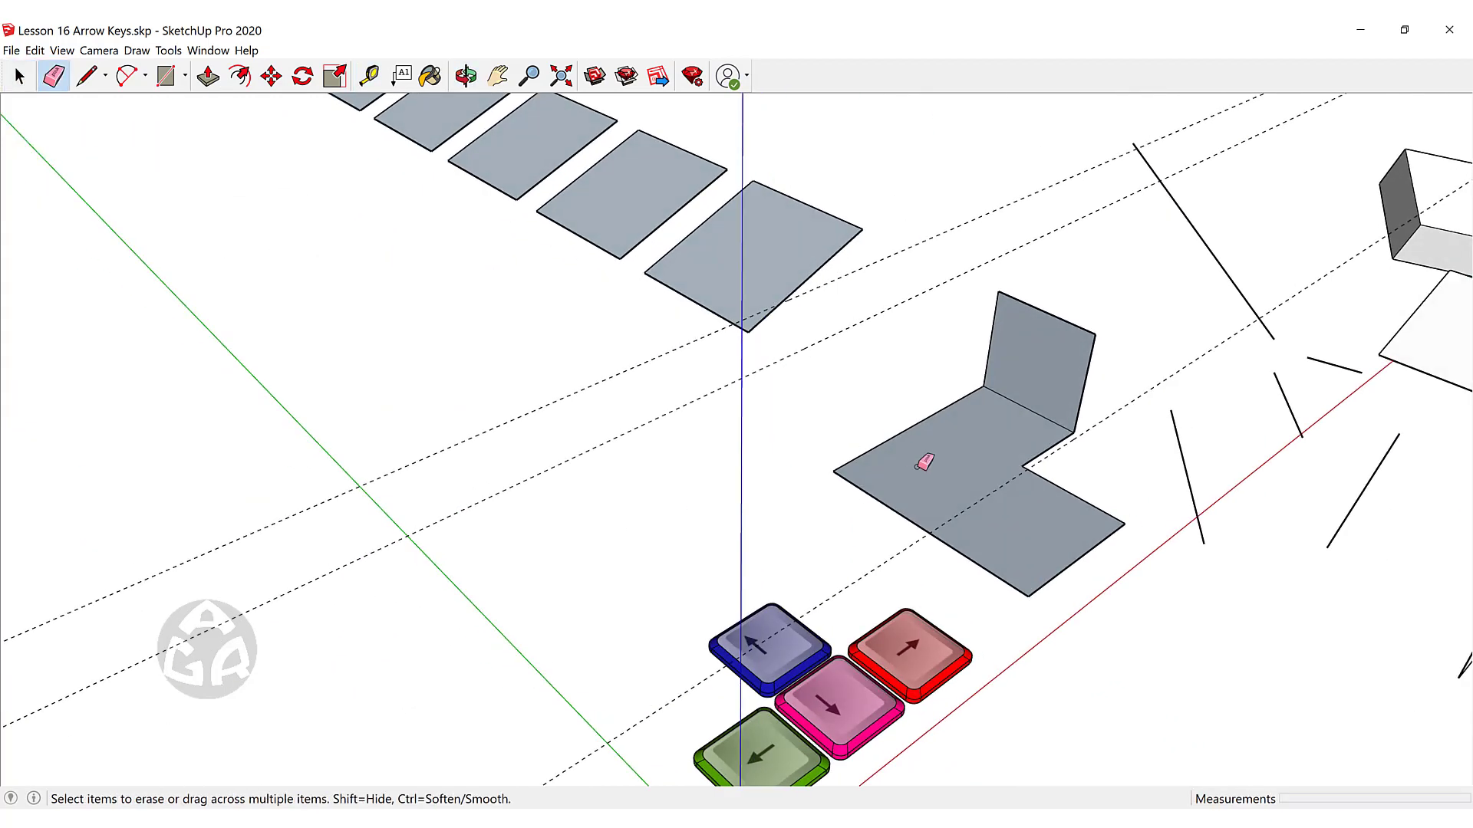
key(space)
key(e)
click(691, 405)
key(space)
Draw a short vertical line along the blue axis on the empty ground in front of the red arrow key.
scroll(696, 384, down, 6)
middle_drag(879, 336, 1089, 392)
scroll(1161, 422, up, 3)
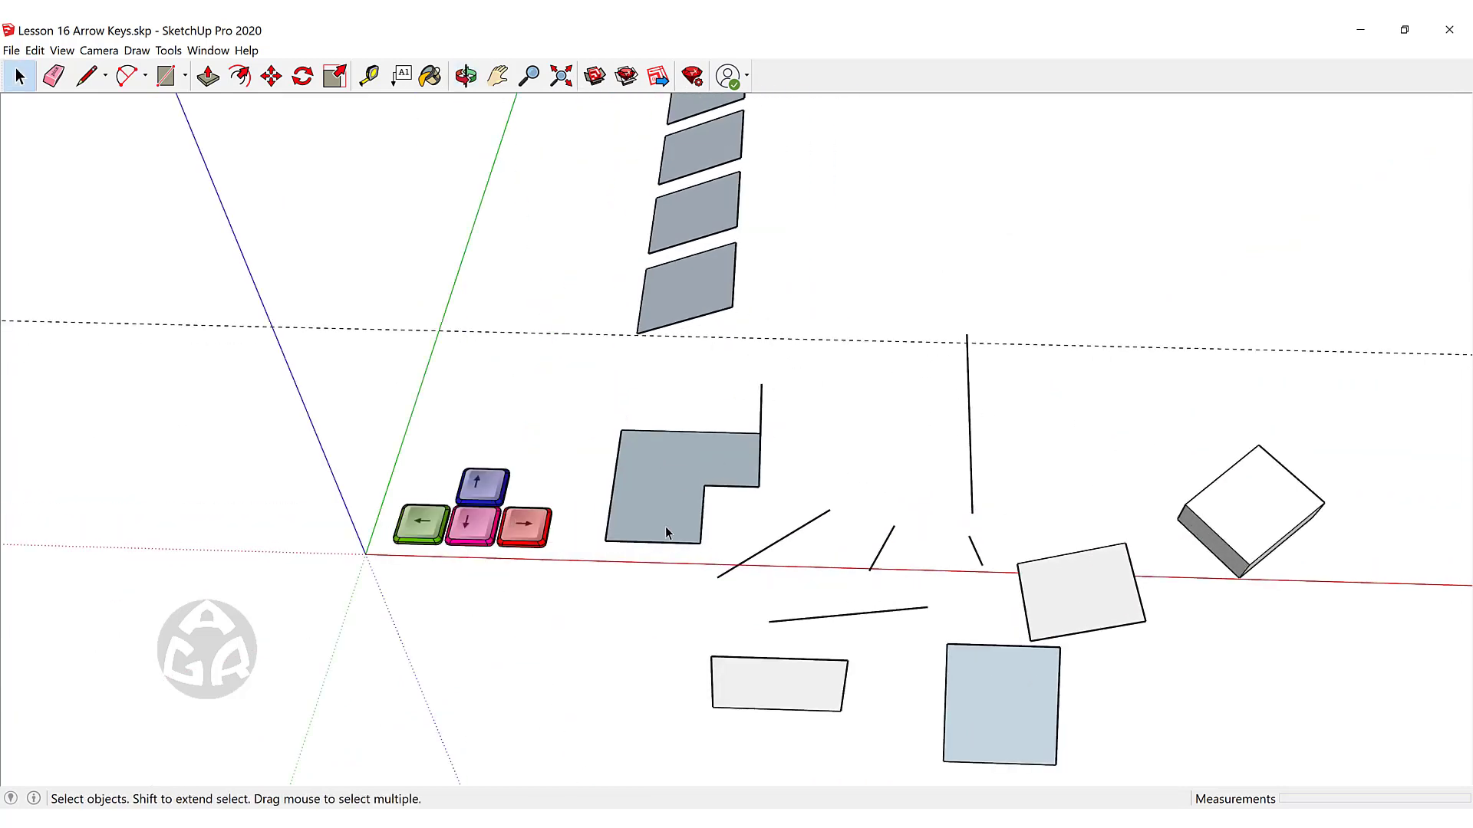
middle_drag(802, 475, 575, 425)
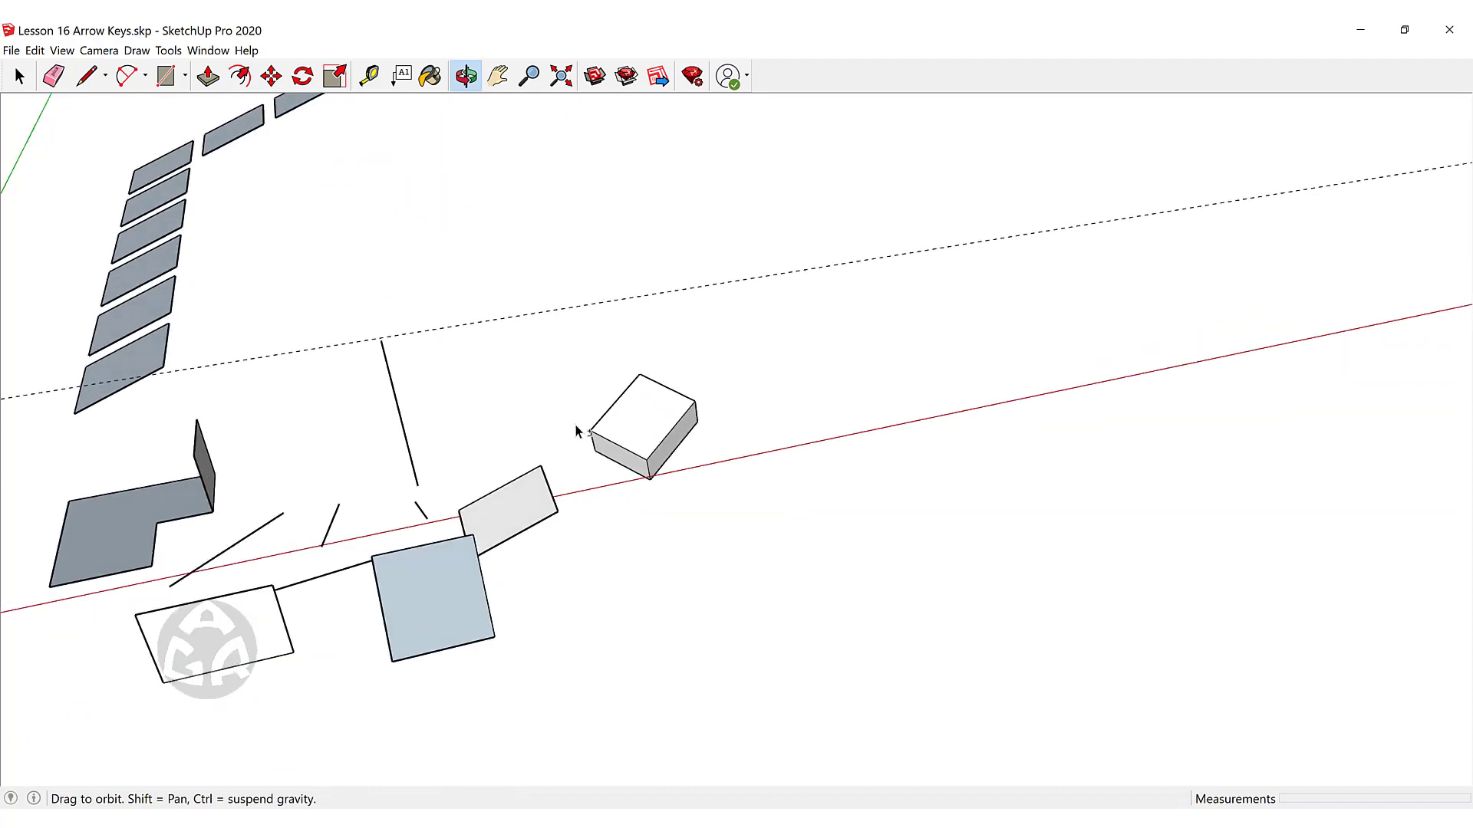
shift+middle_drag(460, 487, 920, 433)
scroll(803, 514, up, 7)
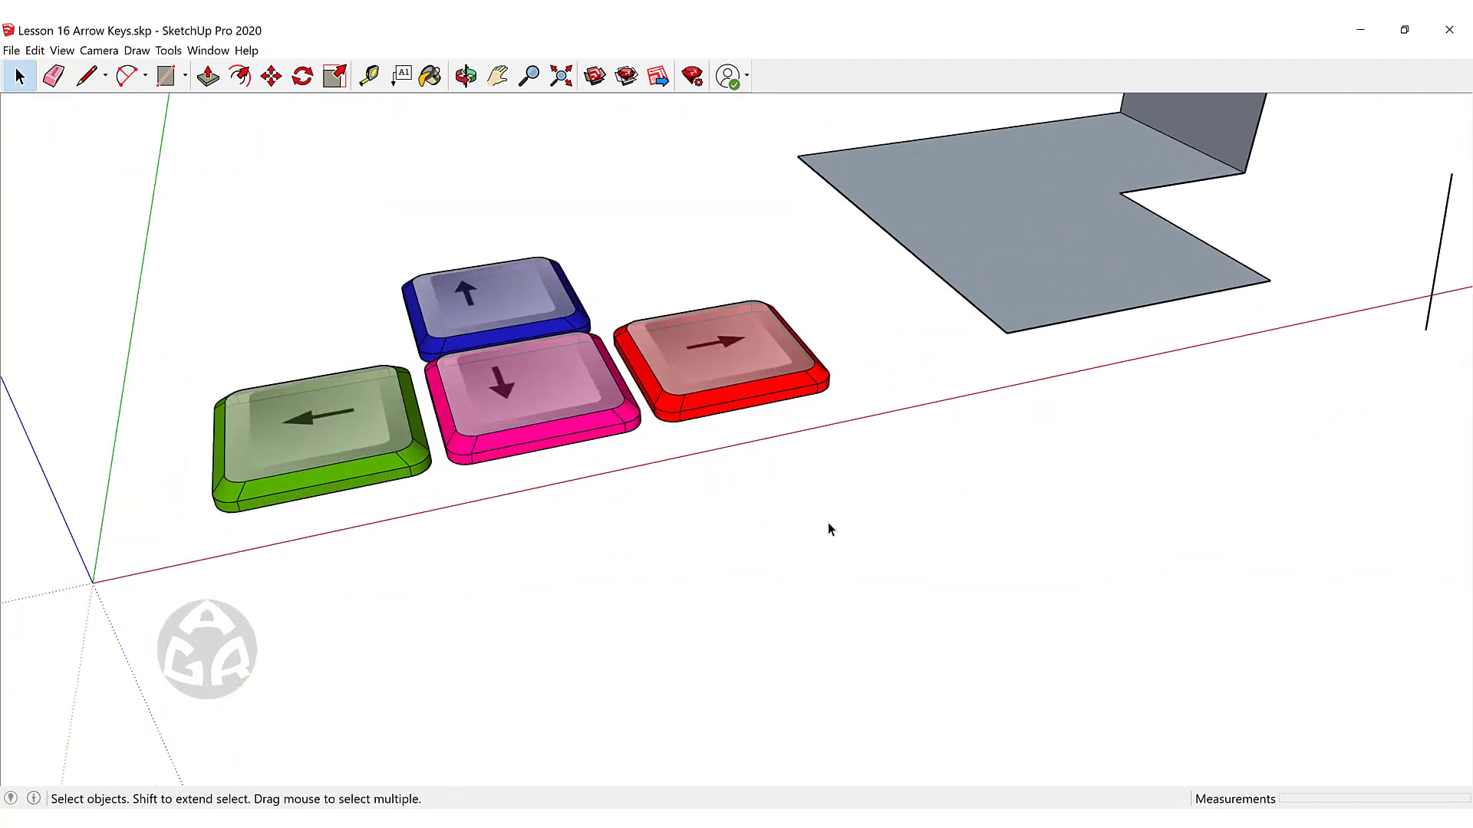
key(l)
scroll(782, 561, up, 4)
click(781, 564)
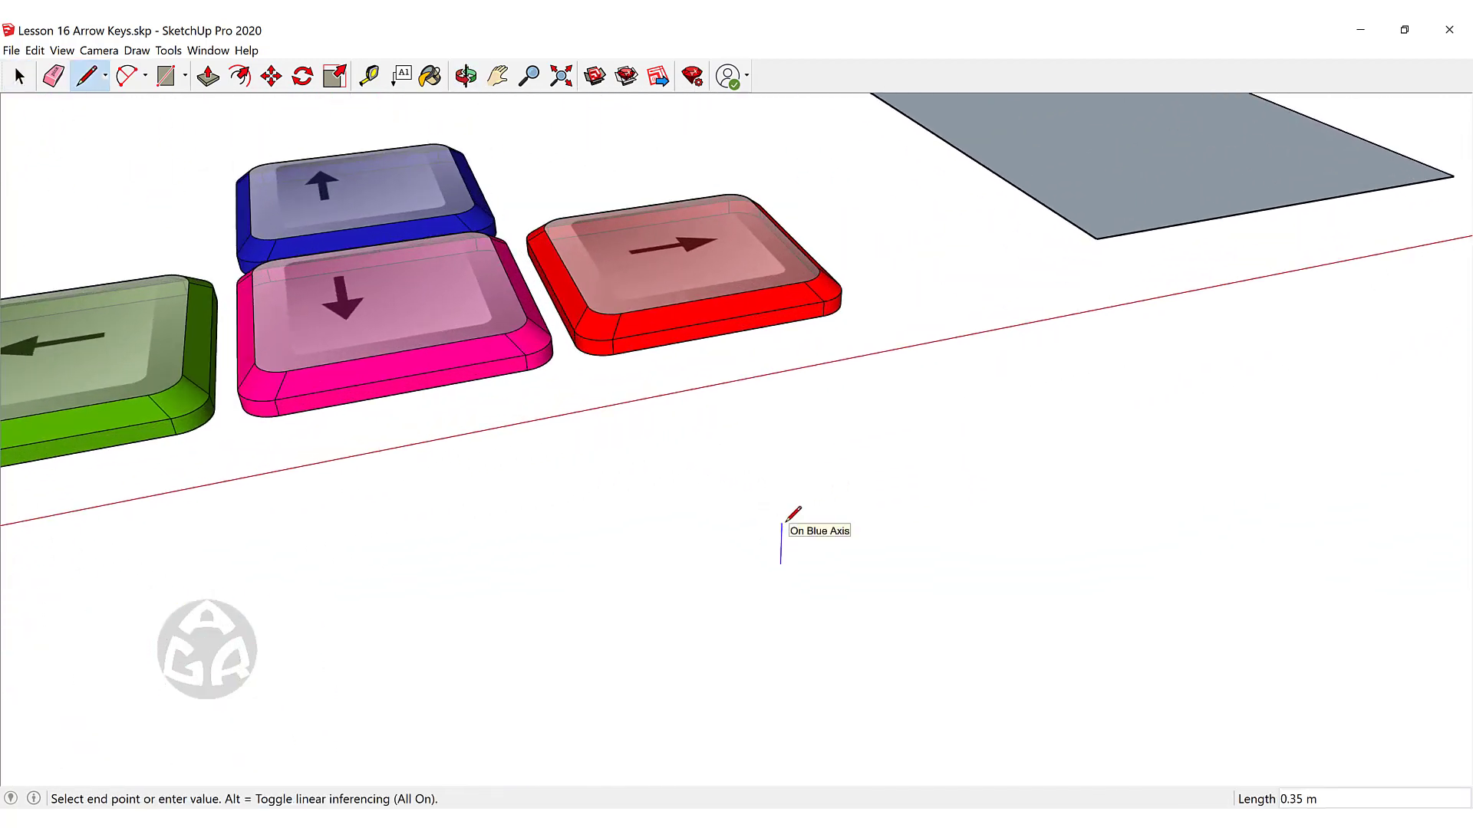
scroll(794, 512, up, 3)
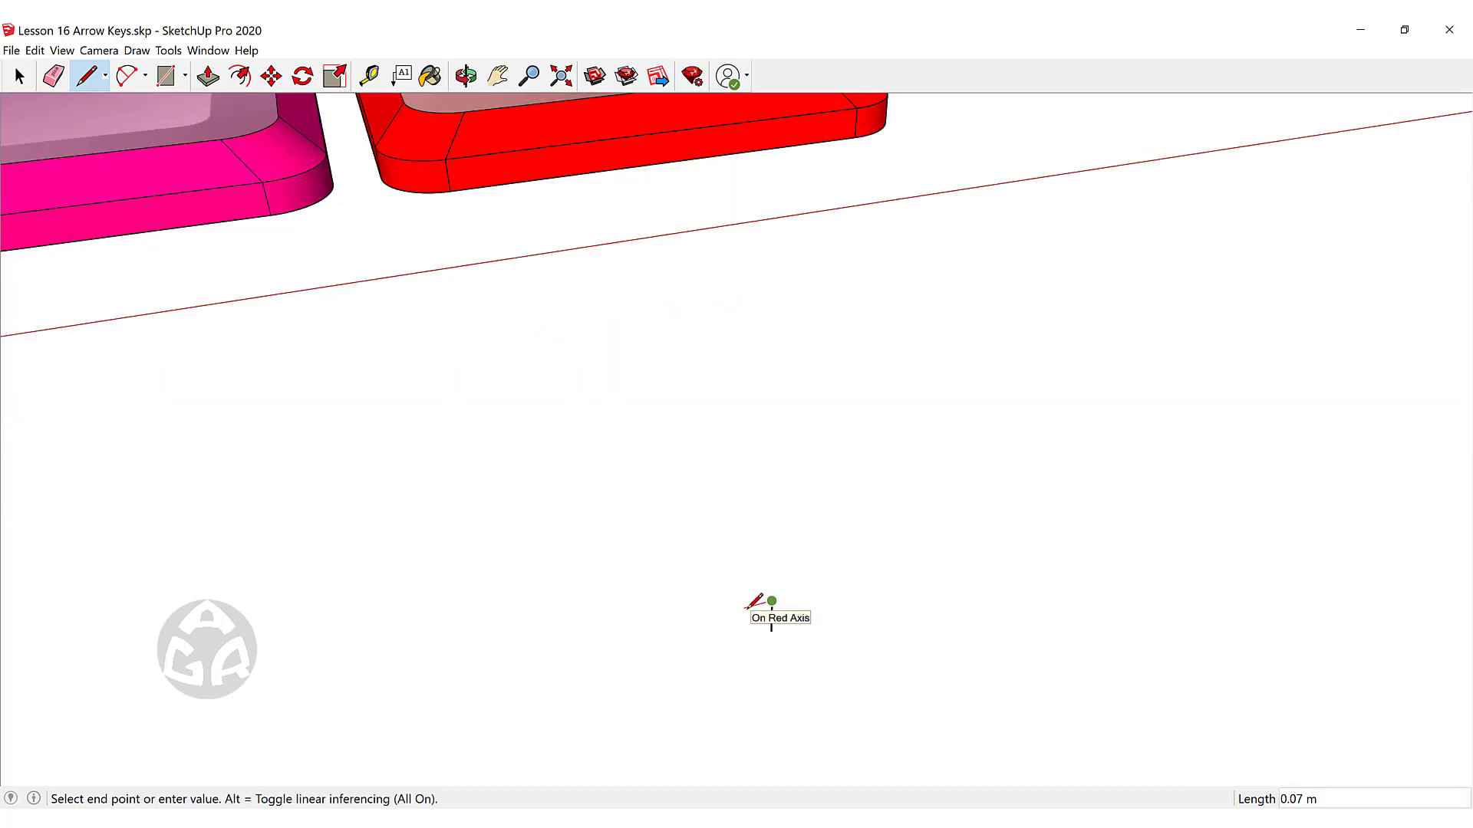
Continue the line with a short segment locked to red, a short riser locked to blue, and a 0.33 m segment locked to red.
key(Right)
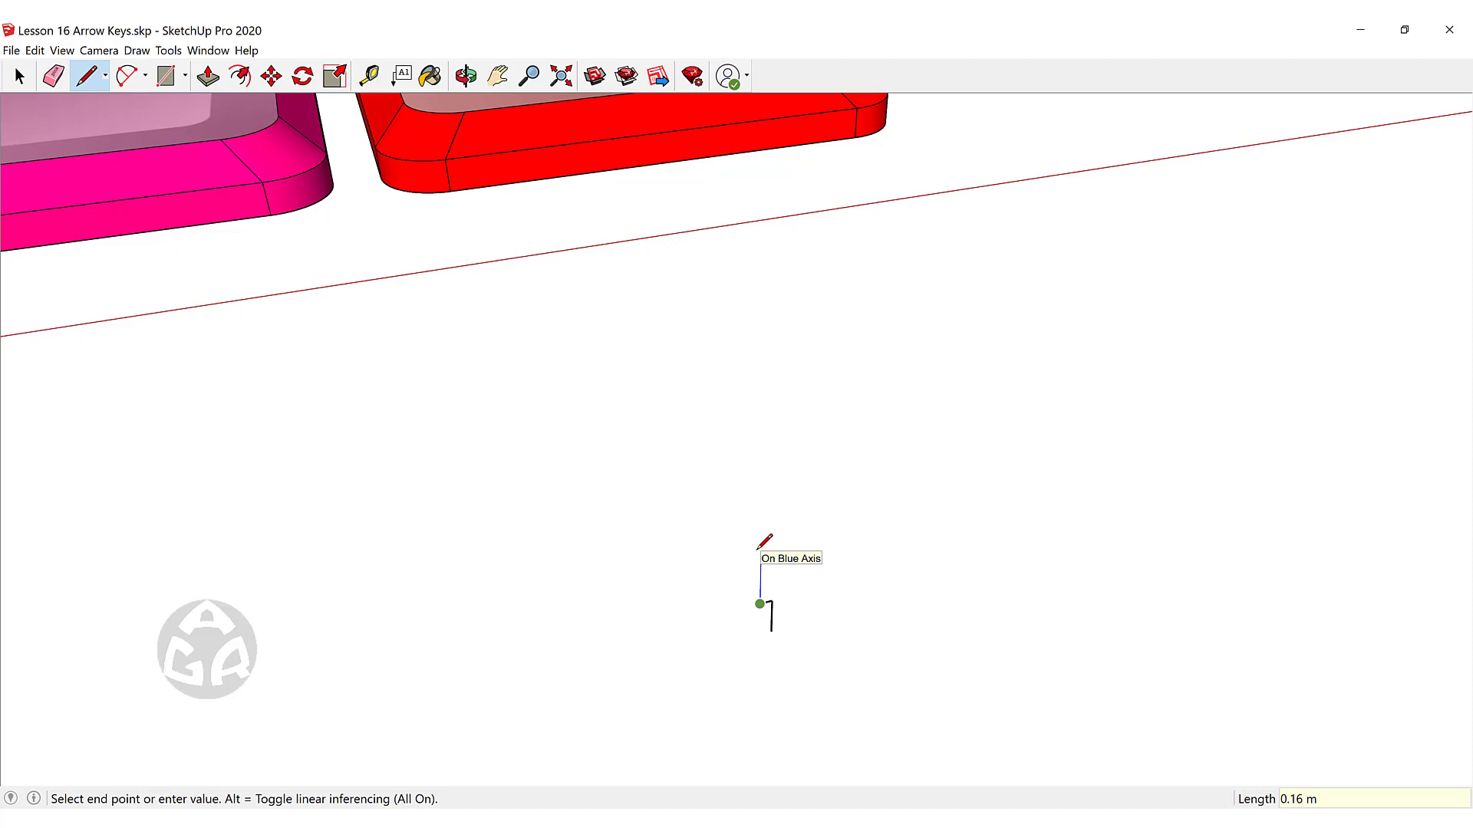
key(Up)
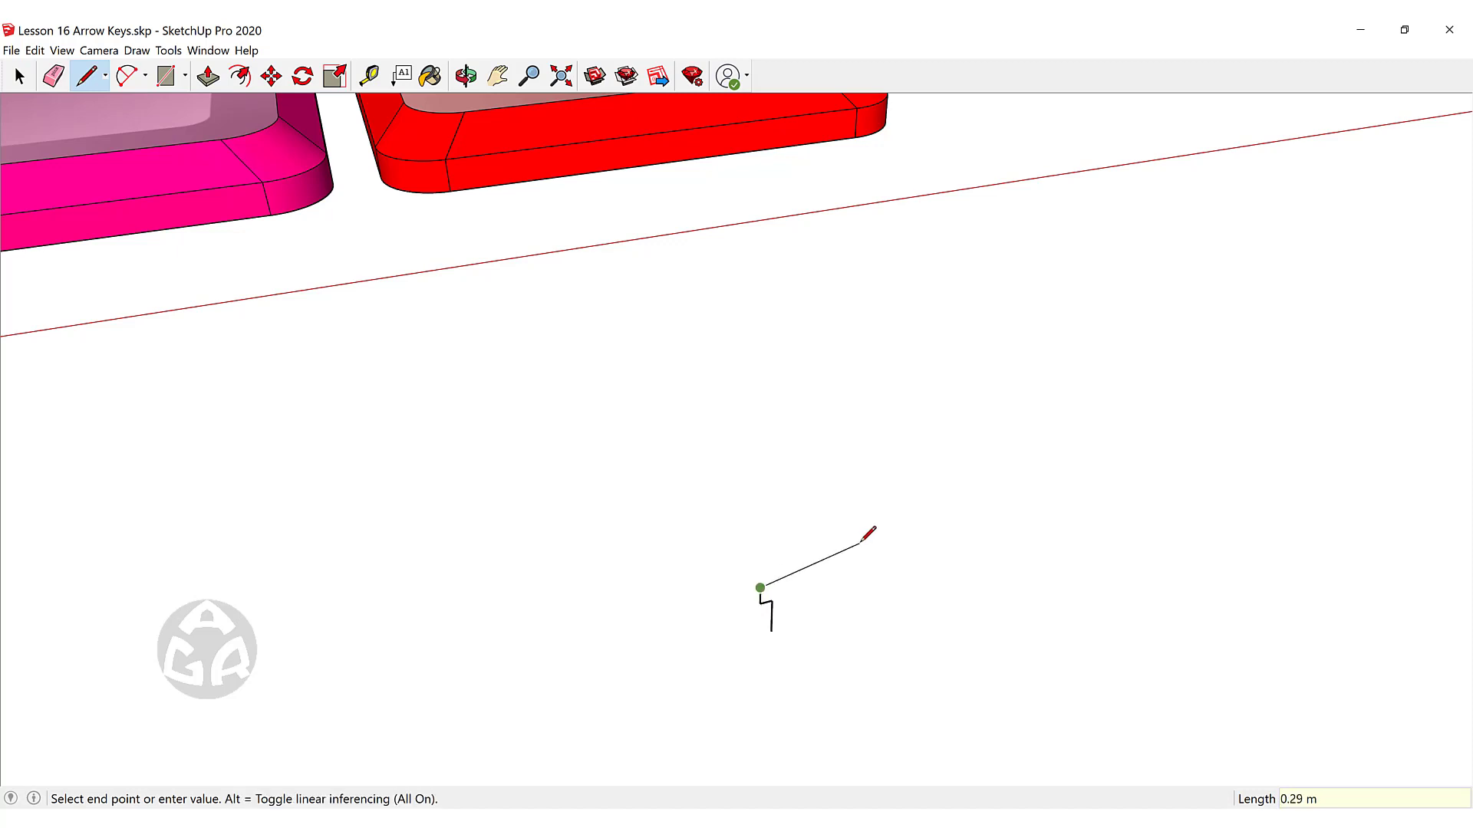
key(Right)
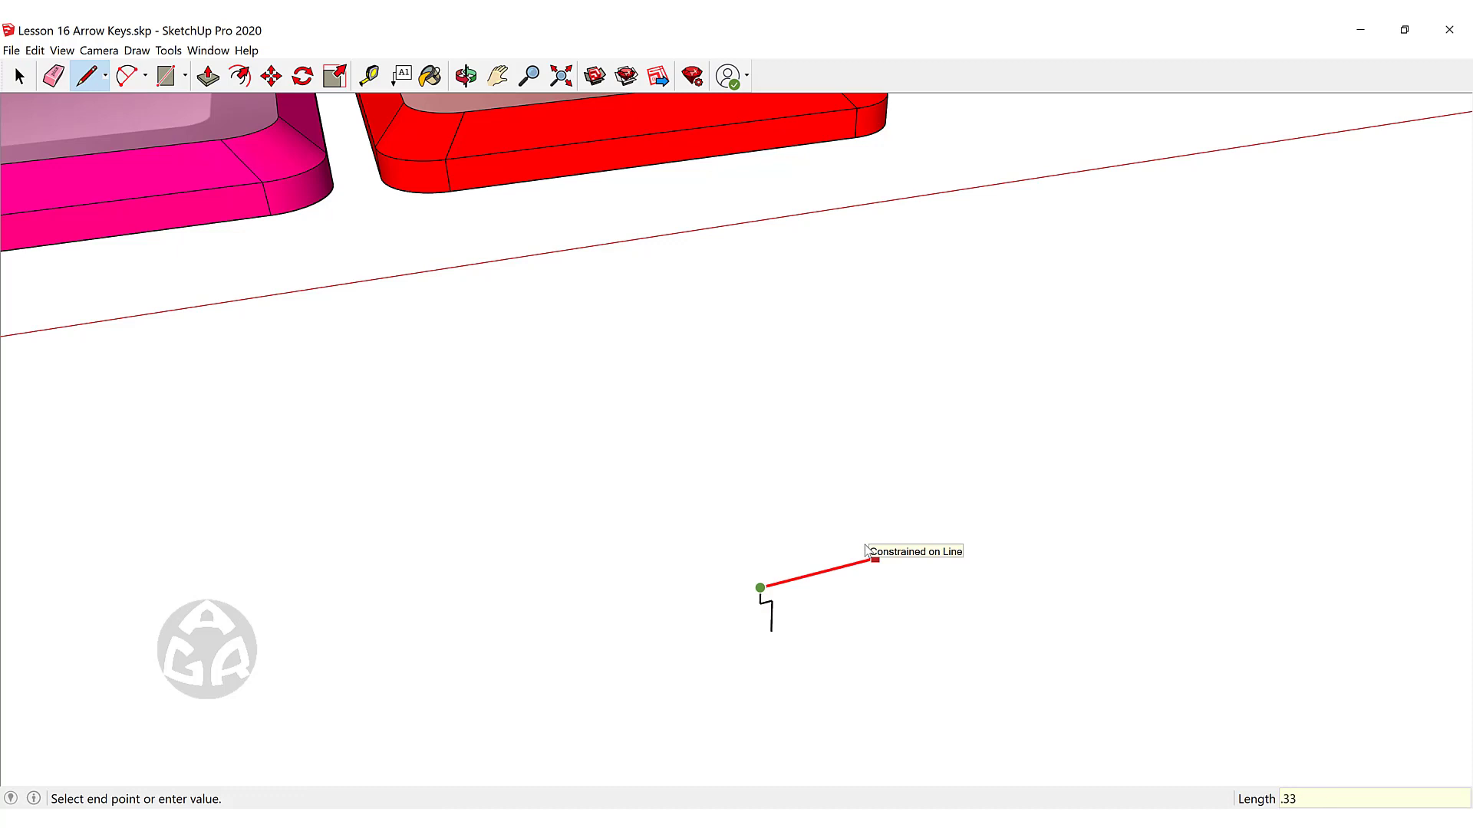
key(Return)
Copy the stepped profile from its lower end to its upper end and array the copy into a flight of steps.
key(space)
drag(688, 524, 977, 699)
key(m)
click(773, 630)
key(ctrl)
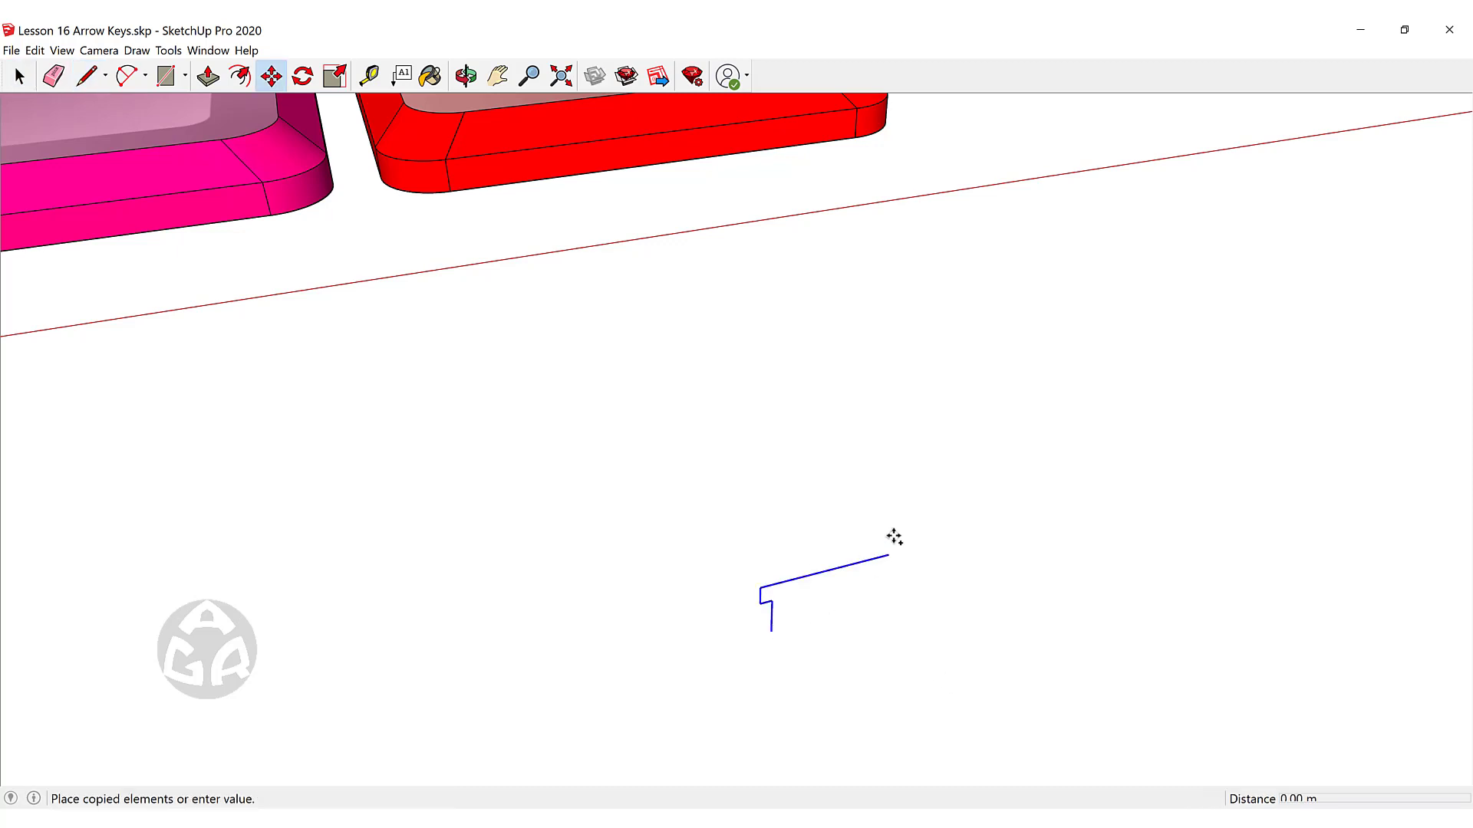
click(888, 549)
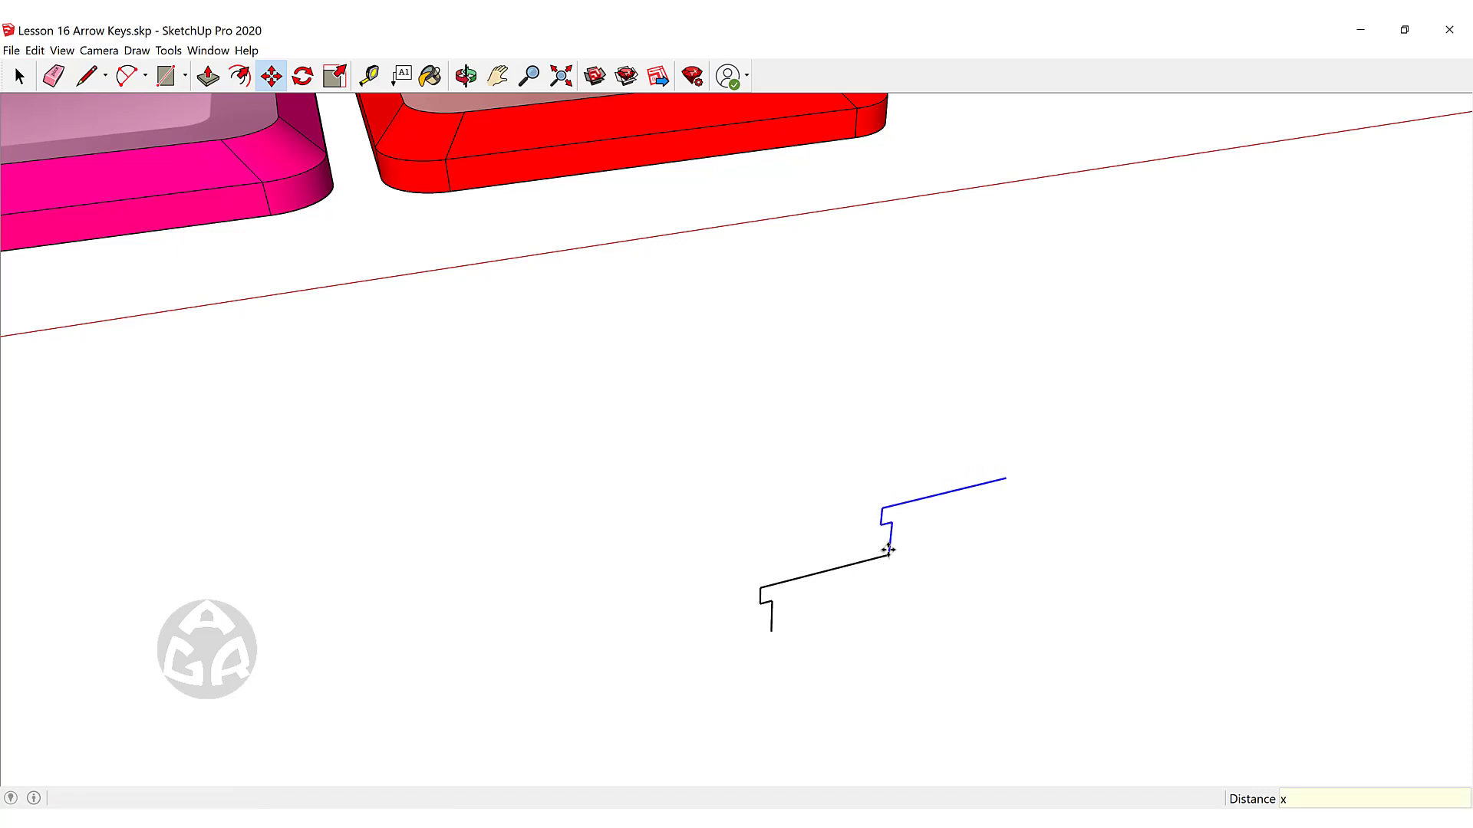
key(Return)
Stretch the free end of the topmost tread by 2 m along the red direction to form a landing.
key(space)
scroll(859, 546, down, 5)
shift+middle_drag(1097, 464, 870, 568)
scroll(908, 443, up, 2)
key(m)
click(914, 408)
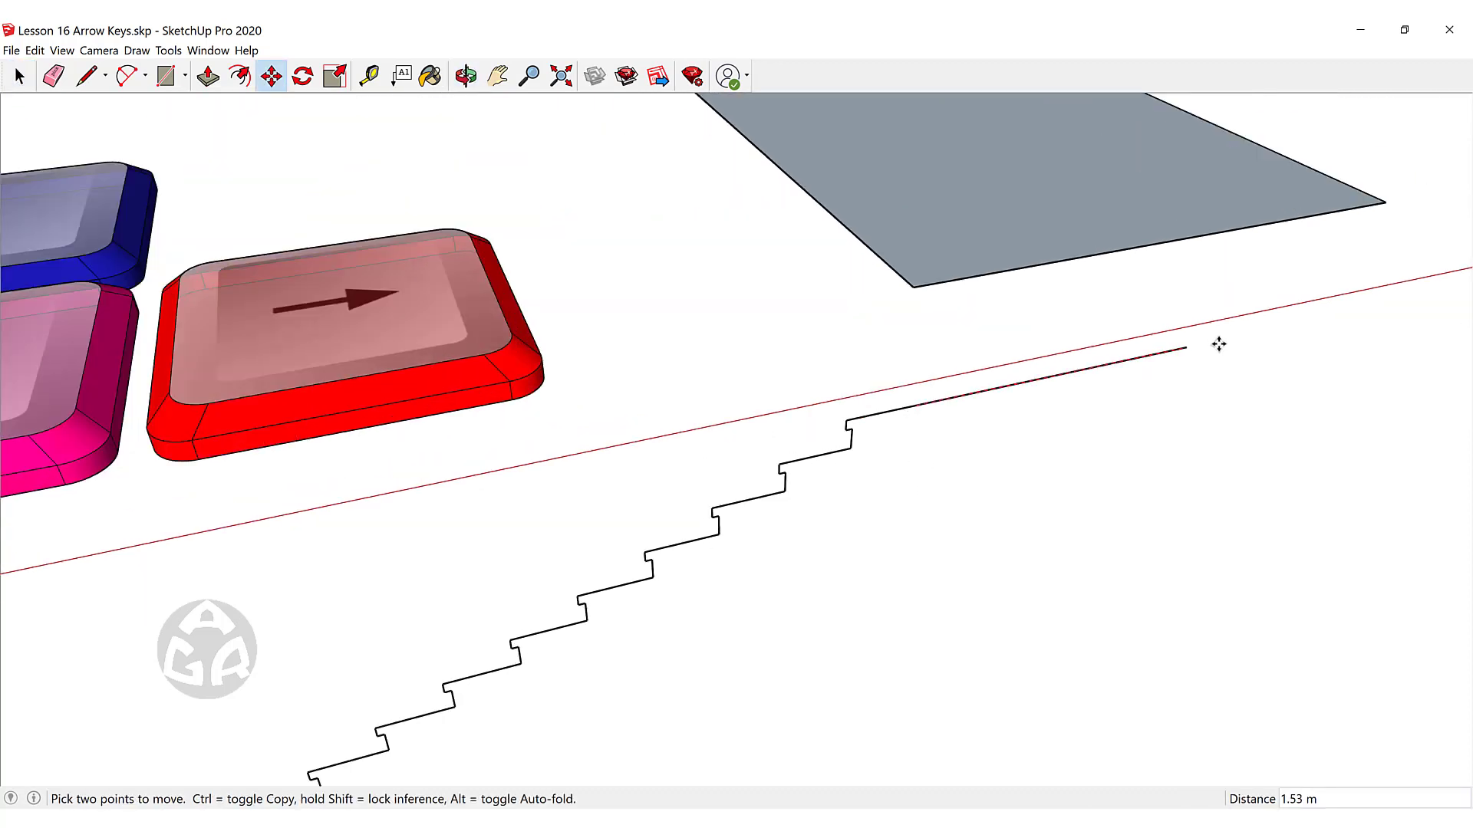
text(2)
key(Return)
key(space)
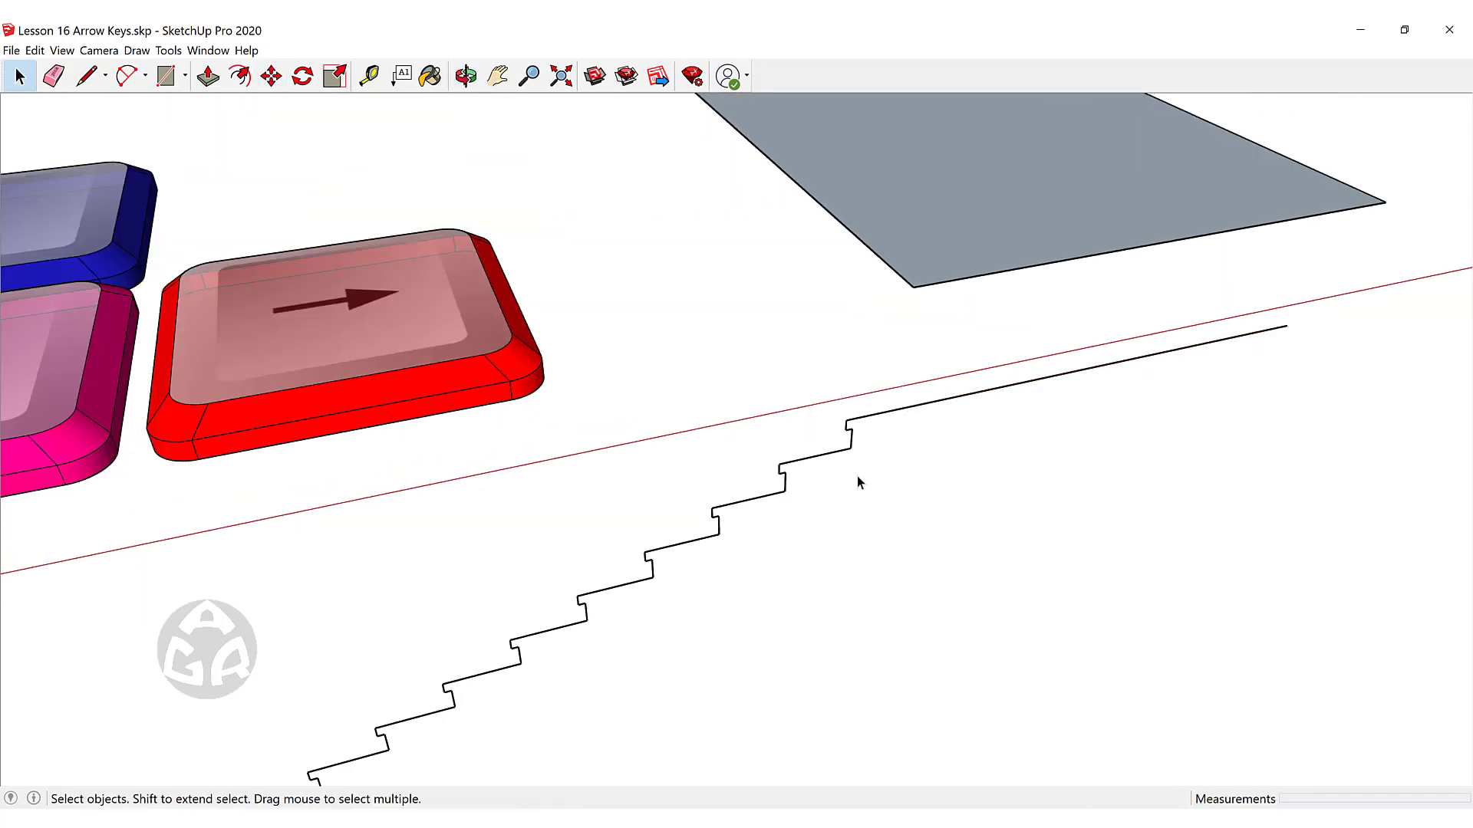
Draw a diagonal line connecting the inner corners at the foot of the two uppermost risers.
key(l)
scroll(859, 479, up, 2)
click(853, 447)
scroll(787, 501, up, 2)
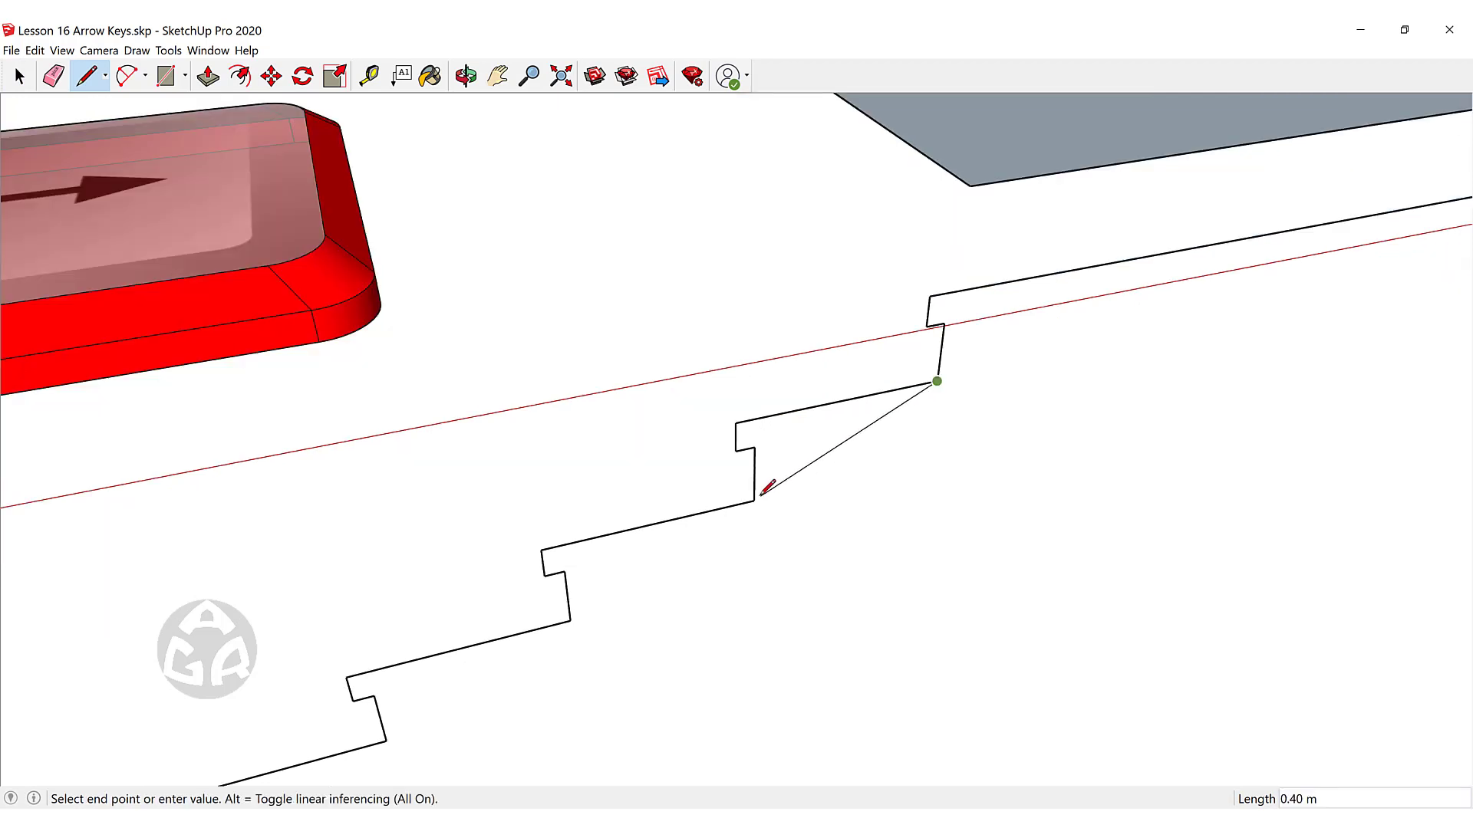
click(754, 500)
key(space)
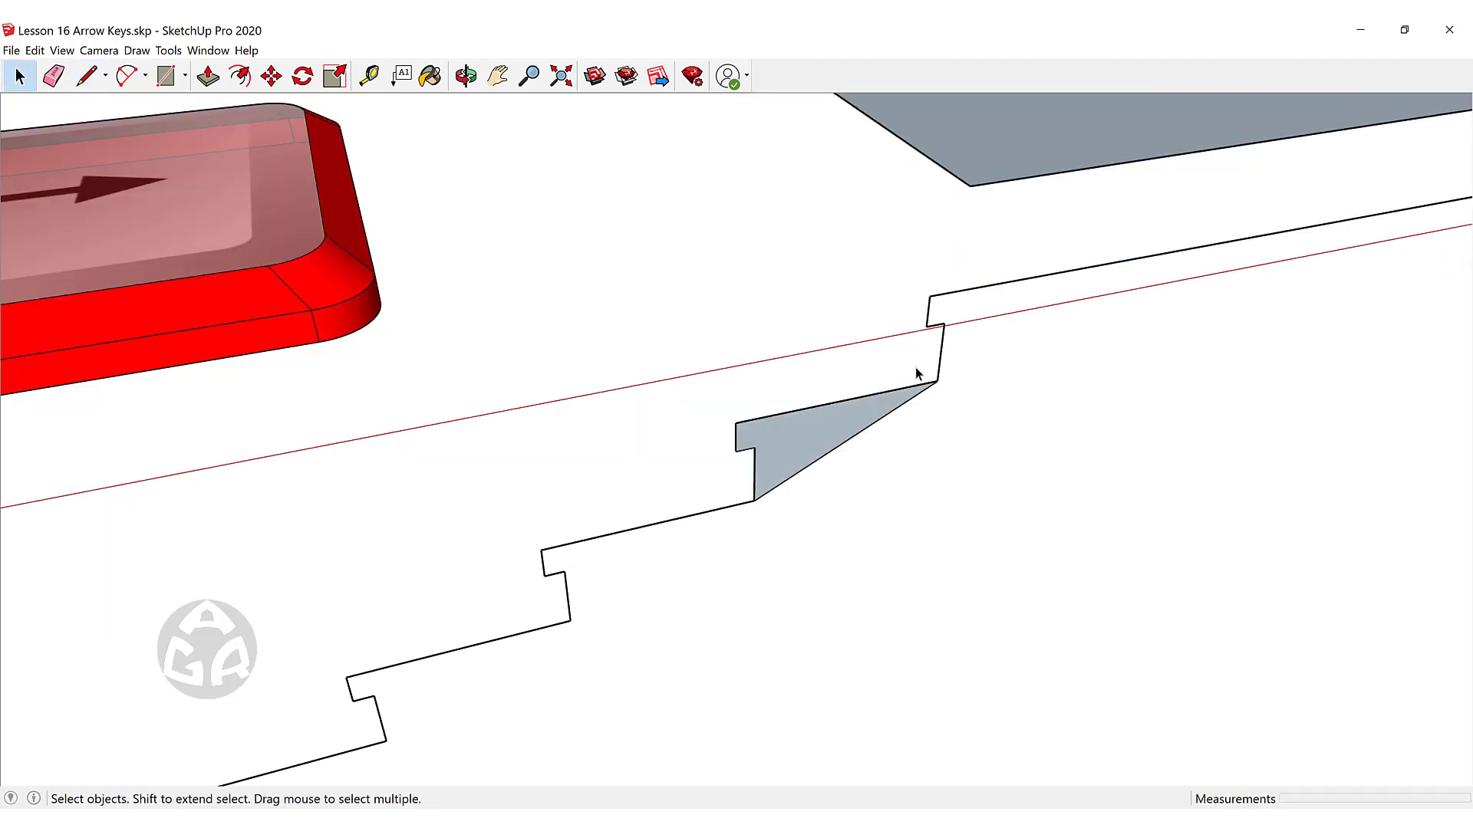
Place a guide parallel to the diagonal edge and 0.3 m below it, and measure that offset.
scroll(917, 373, down, 3)
middle_drag(917, 373, 870, 431)
scroll(871, 431, up, 5)
key(t)
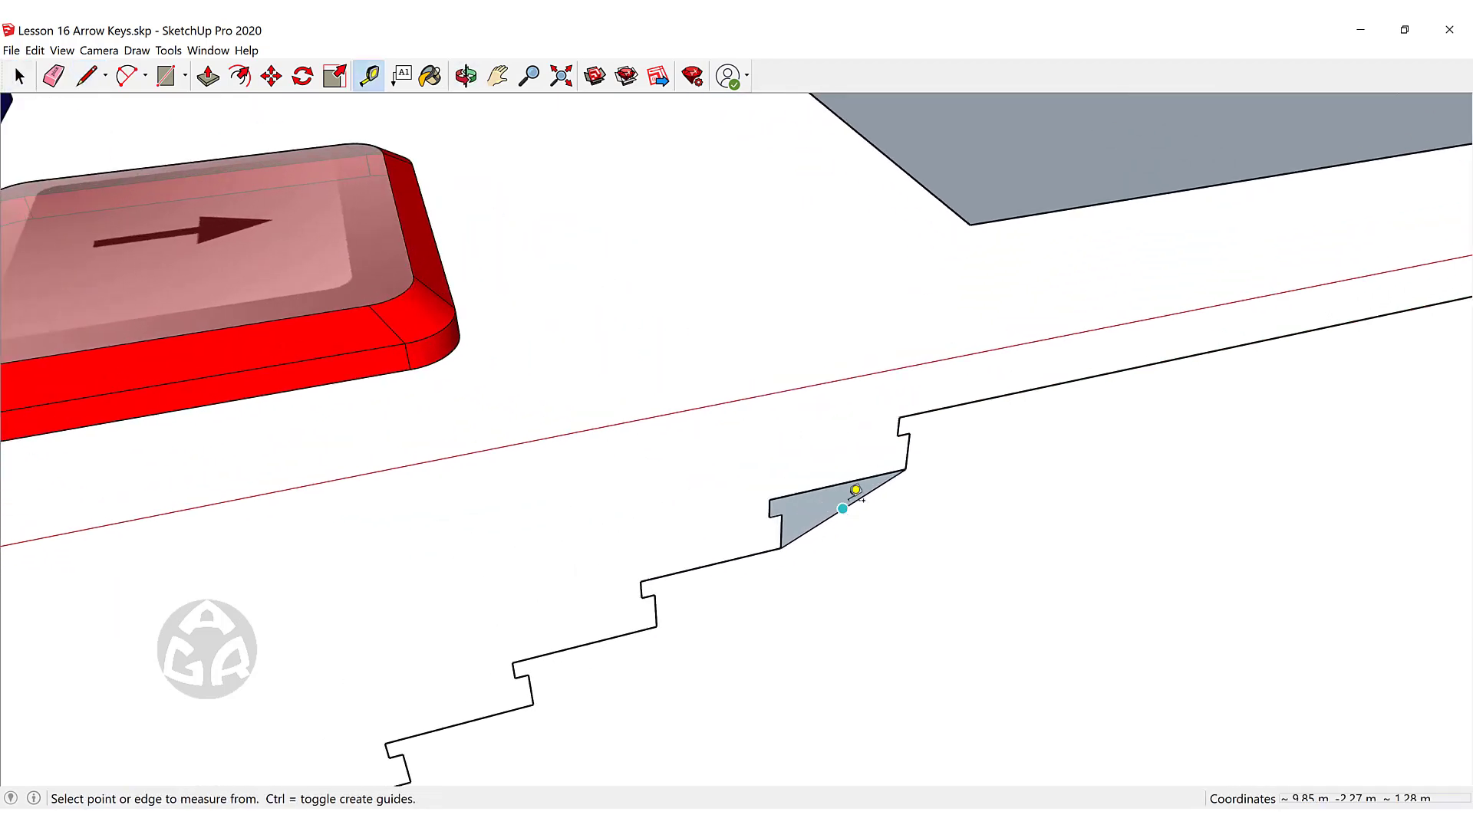
click(847, 501)
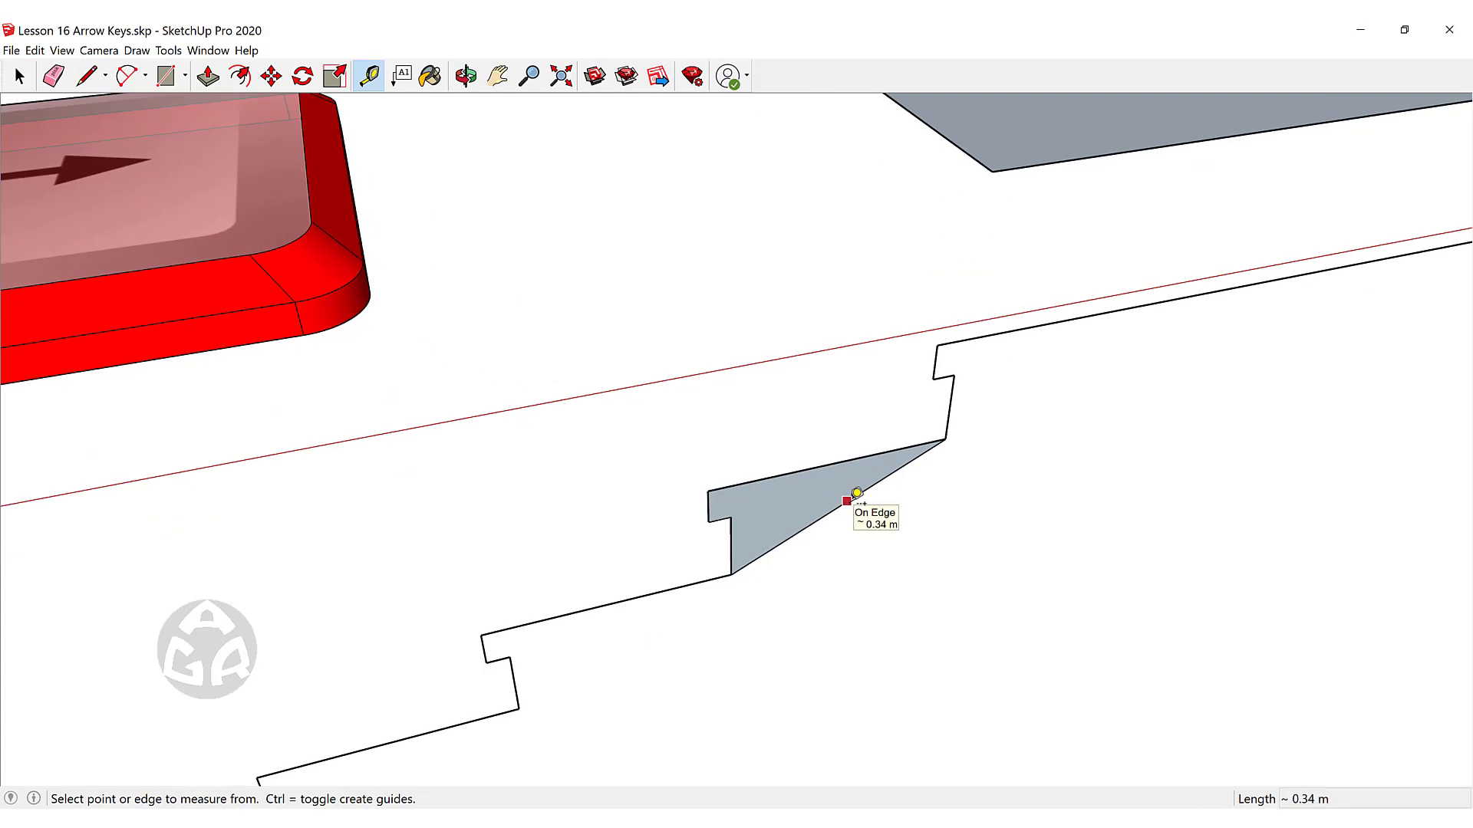
click(856, 495)
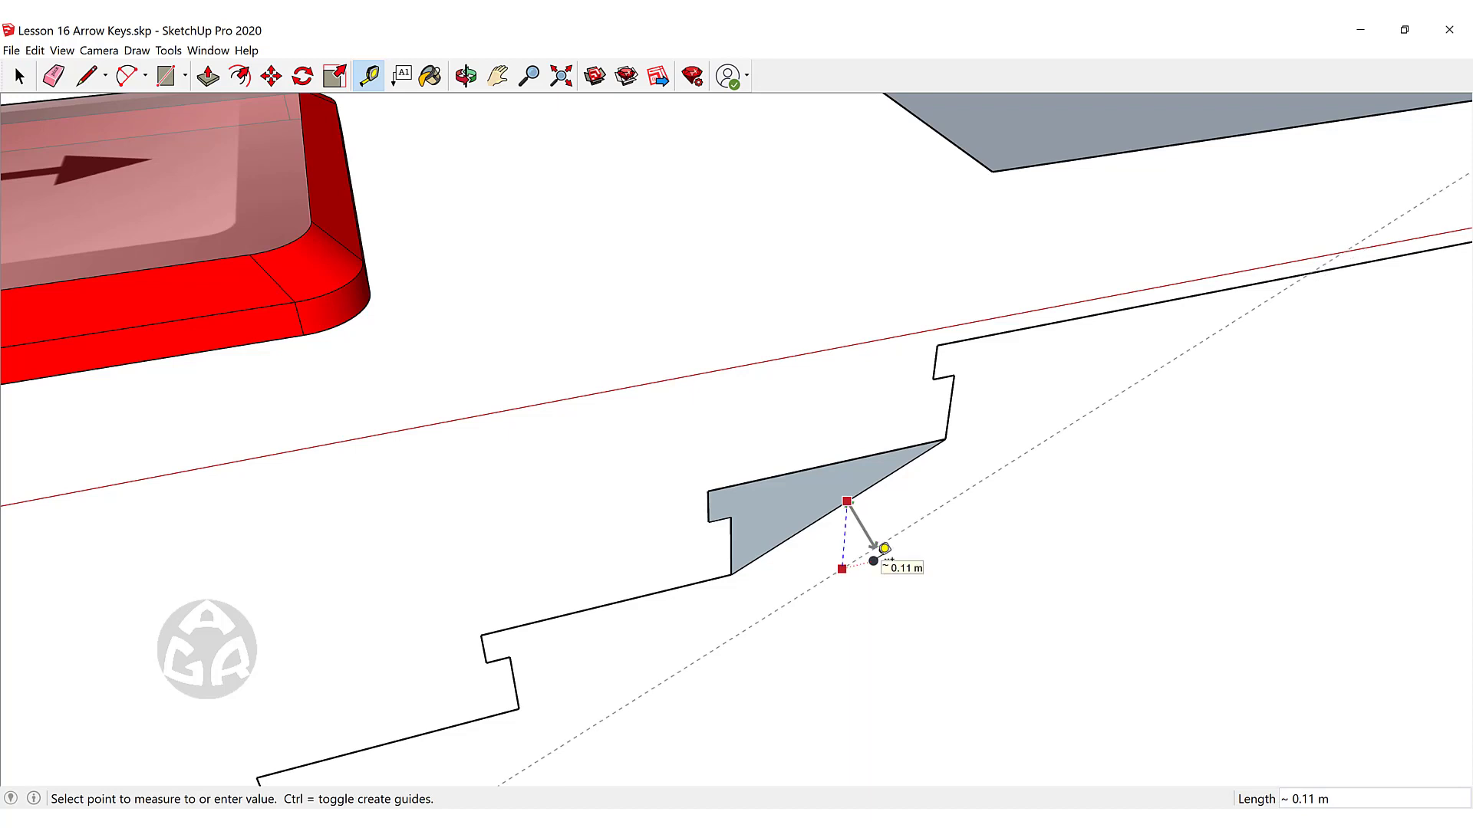
middle_drag(884, 549, 828, 427)
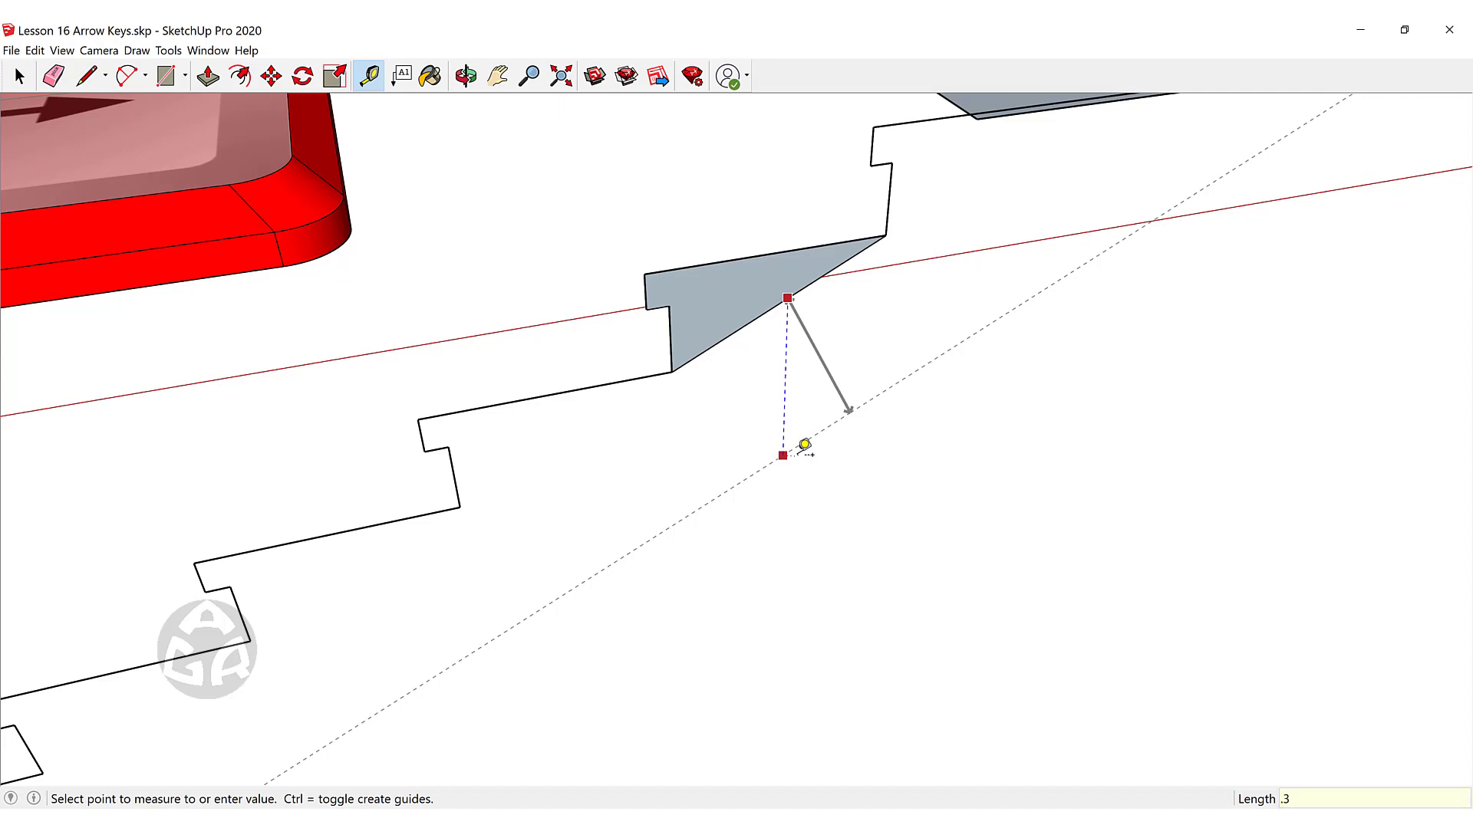
key(Return)
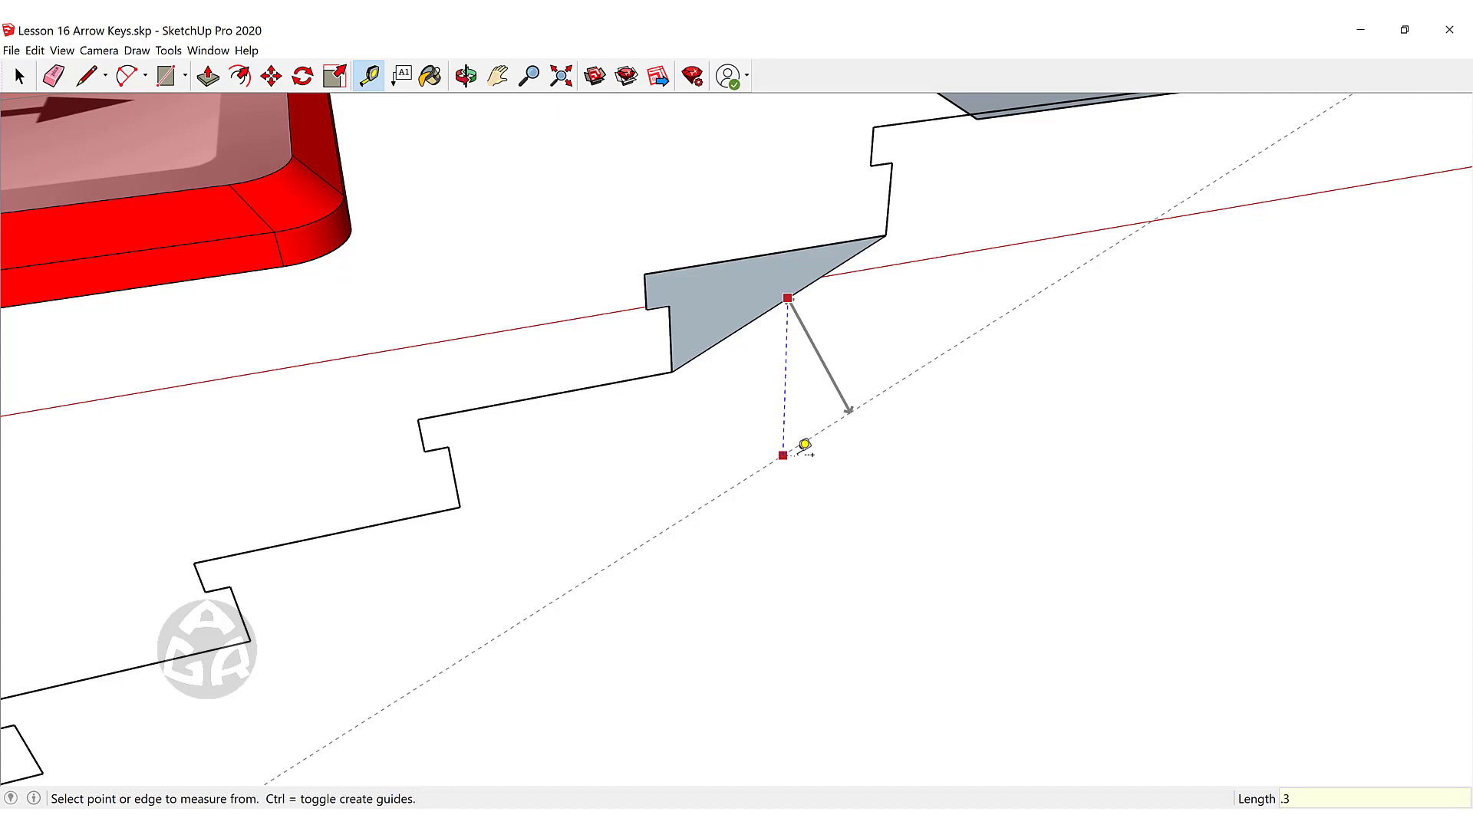
click(764, 312)
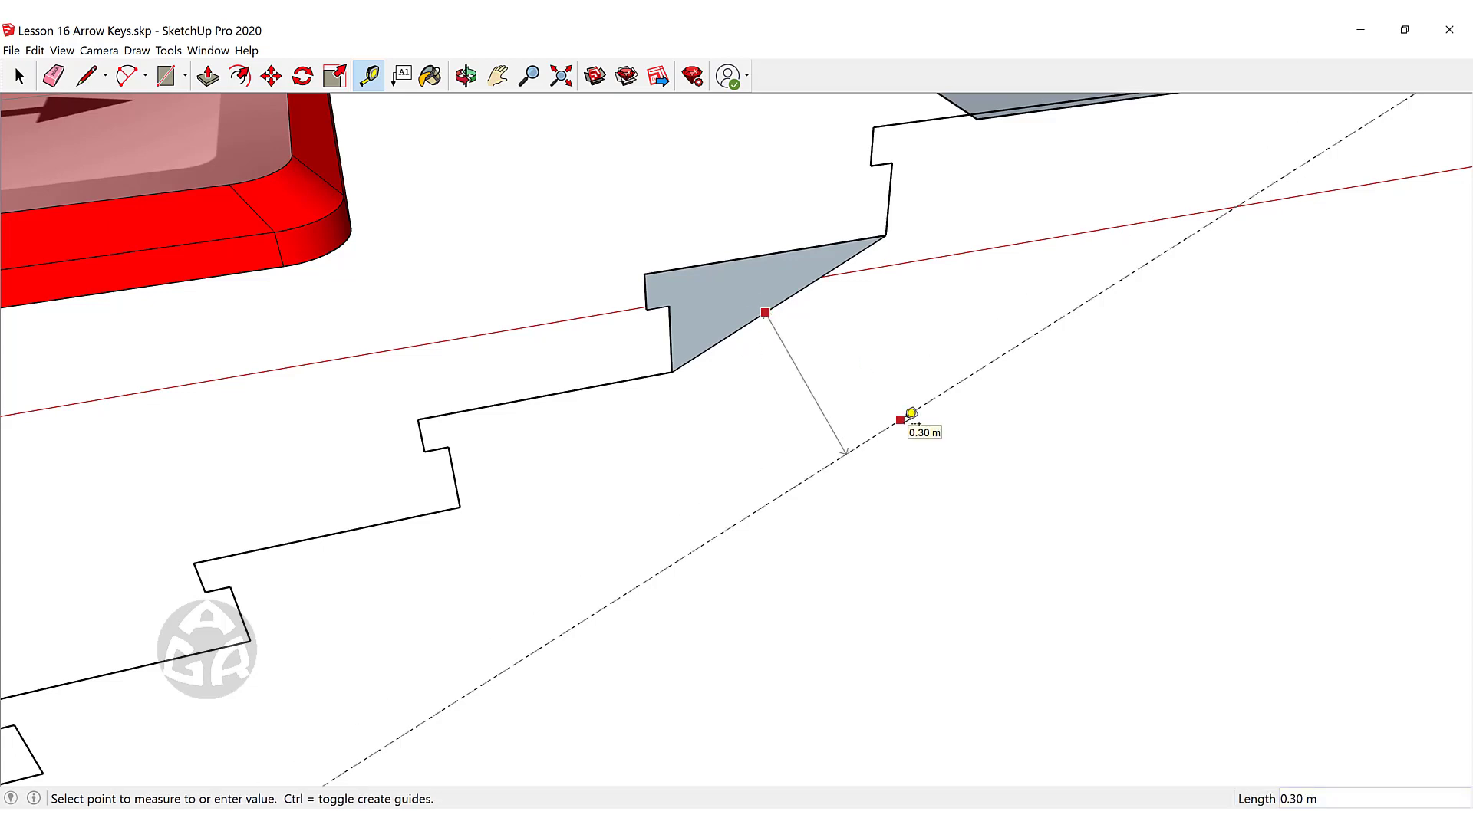
key(space)
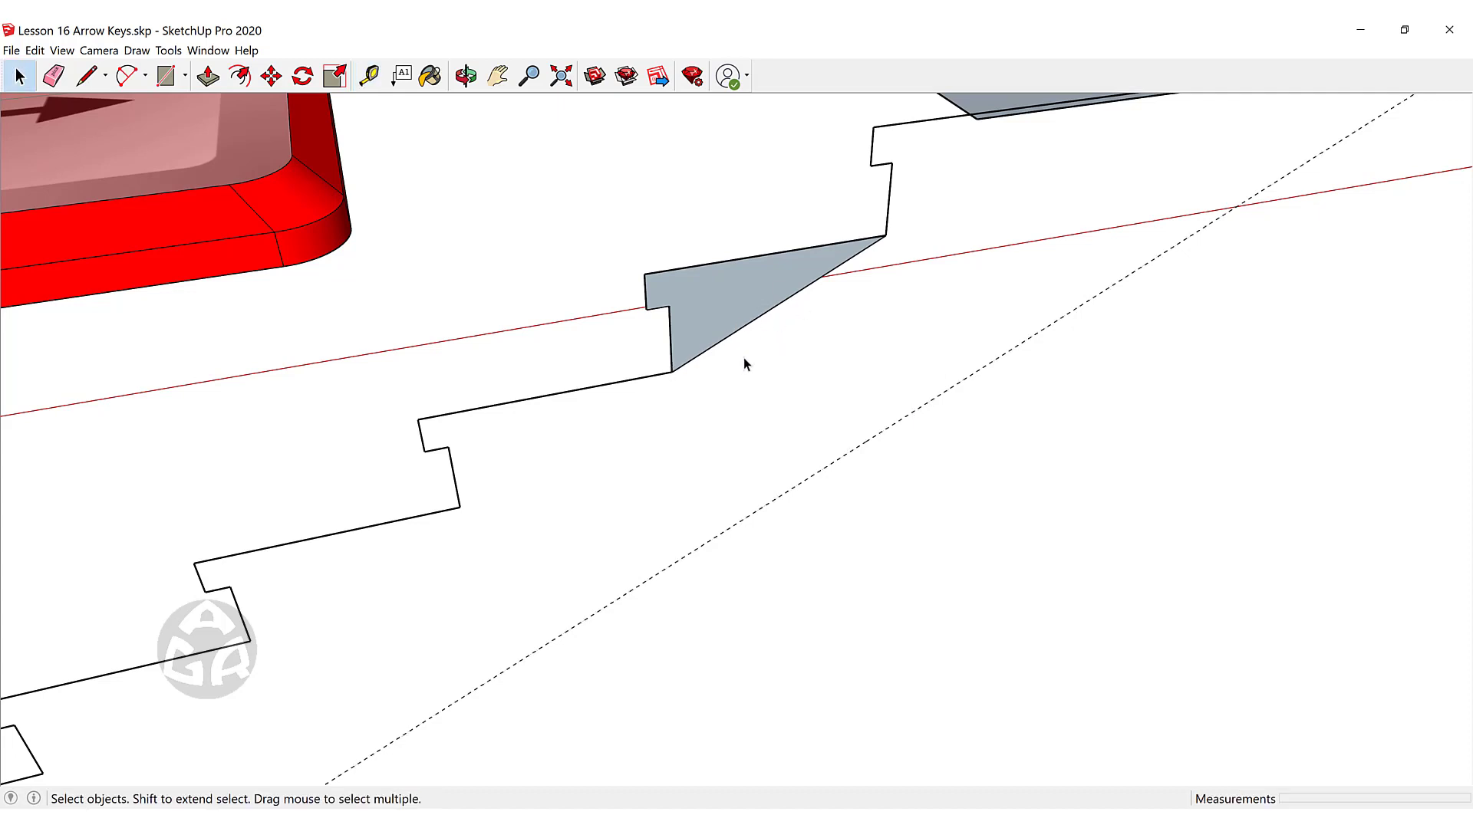
From the landing's free end, draw a 0.3 m line down the blue axis and continue parallel to the landing's edge to the guide.
scroll(743, 359, down, 5)
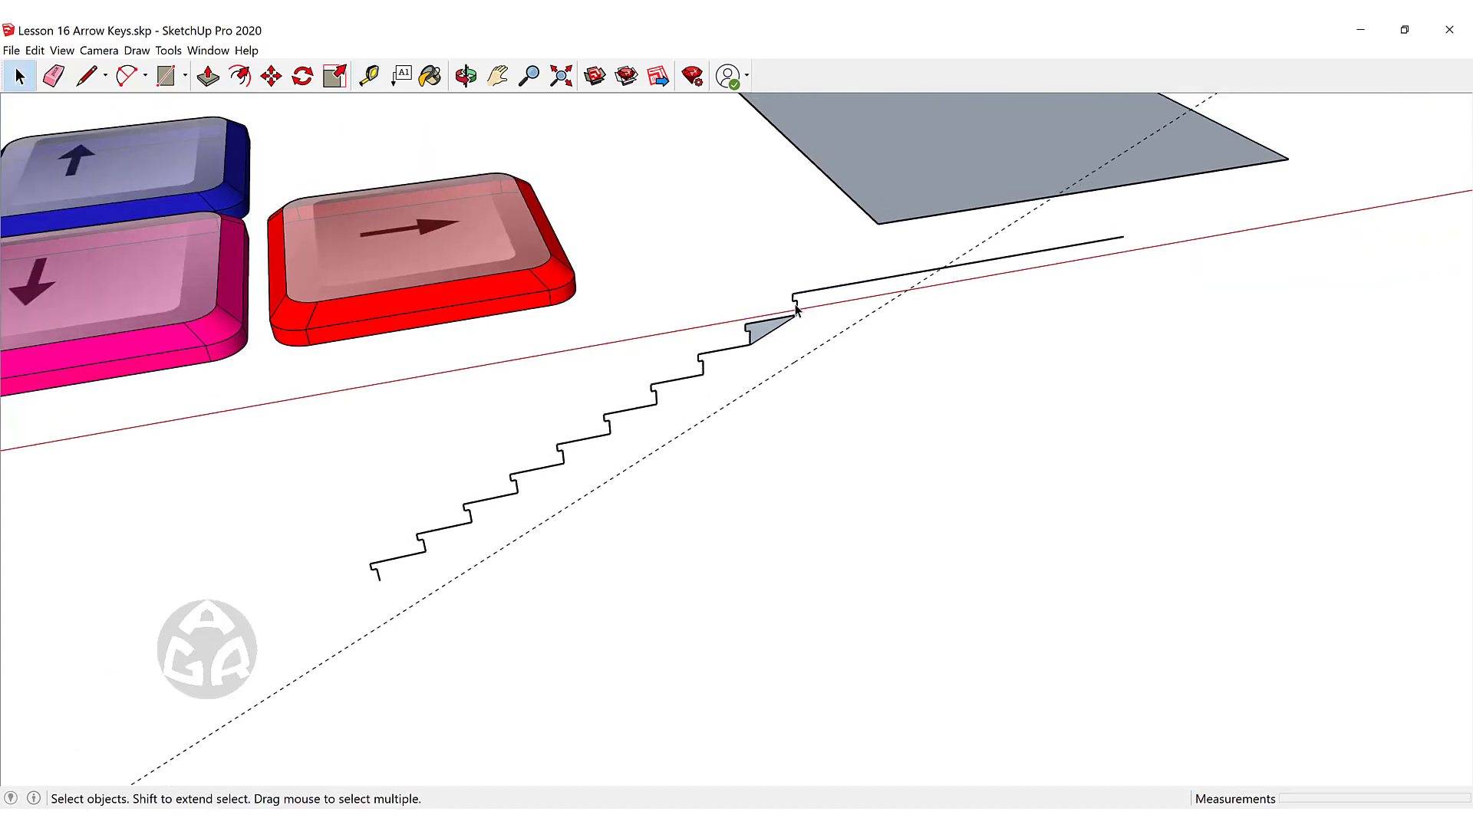
key(l)
click(1123, 236)
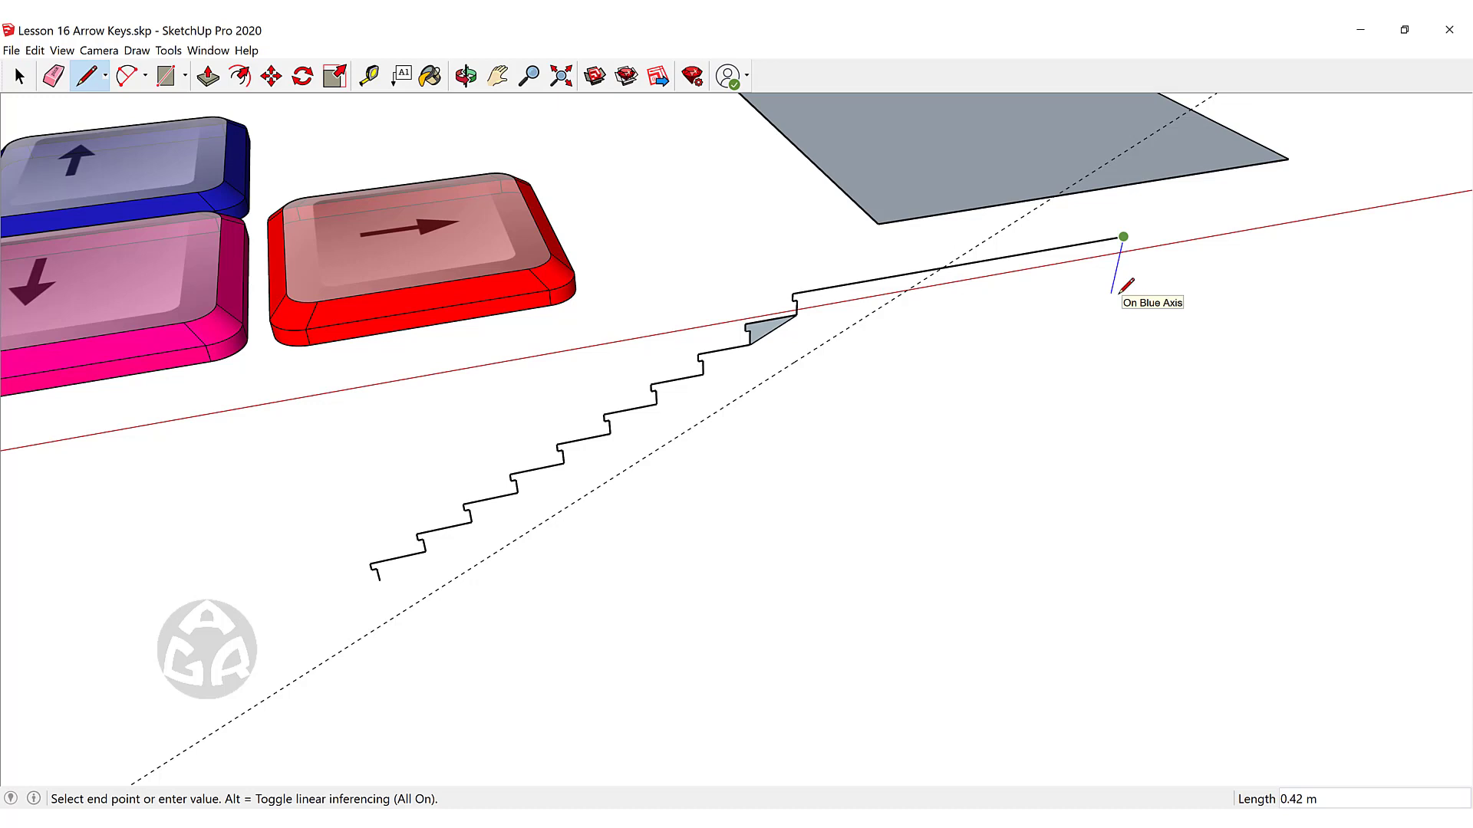
key(Return)
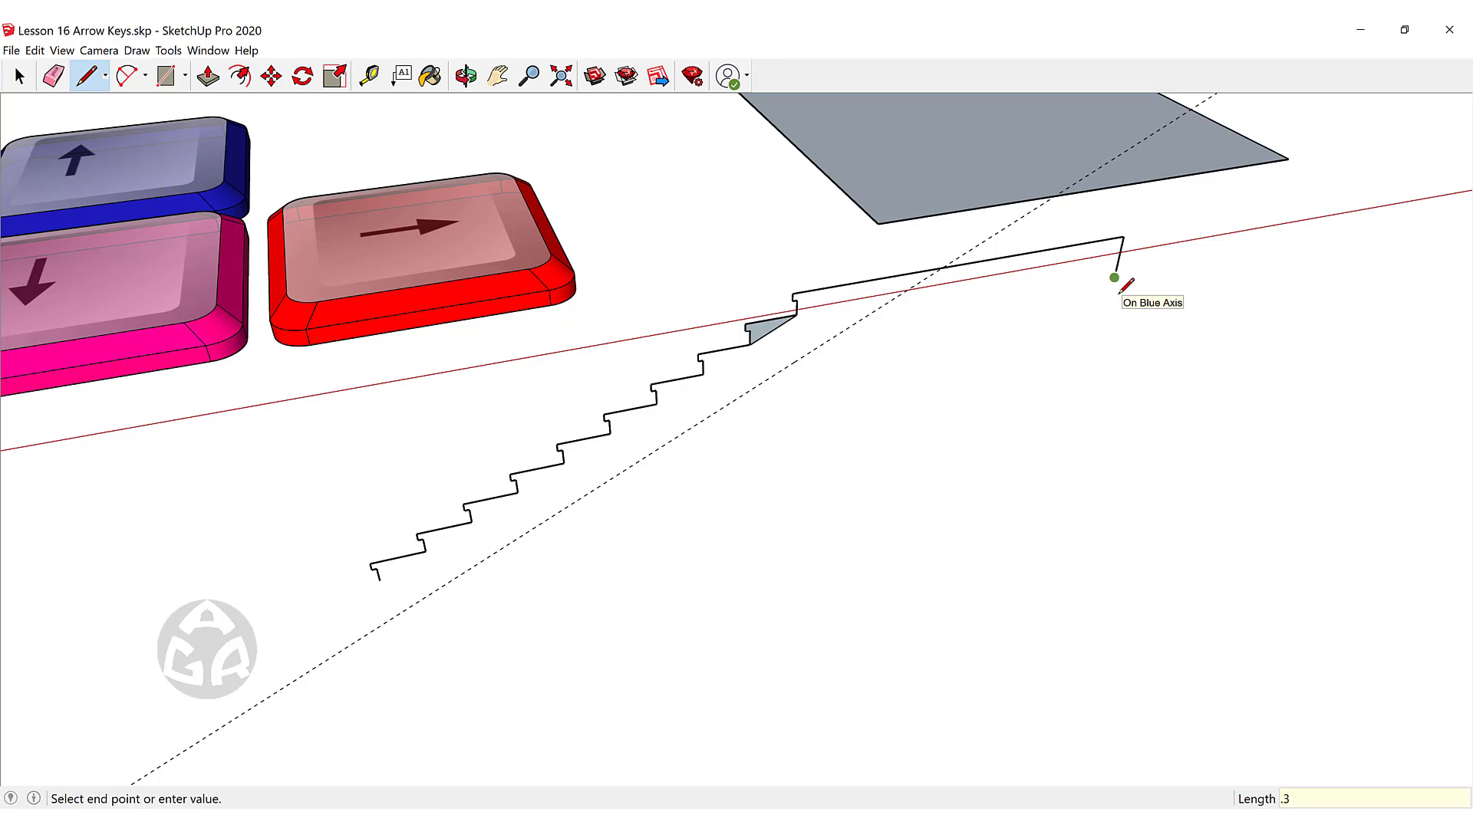
click(1002, 229)
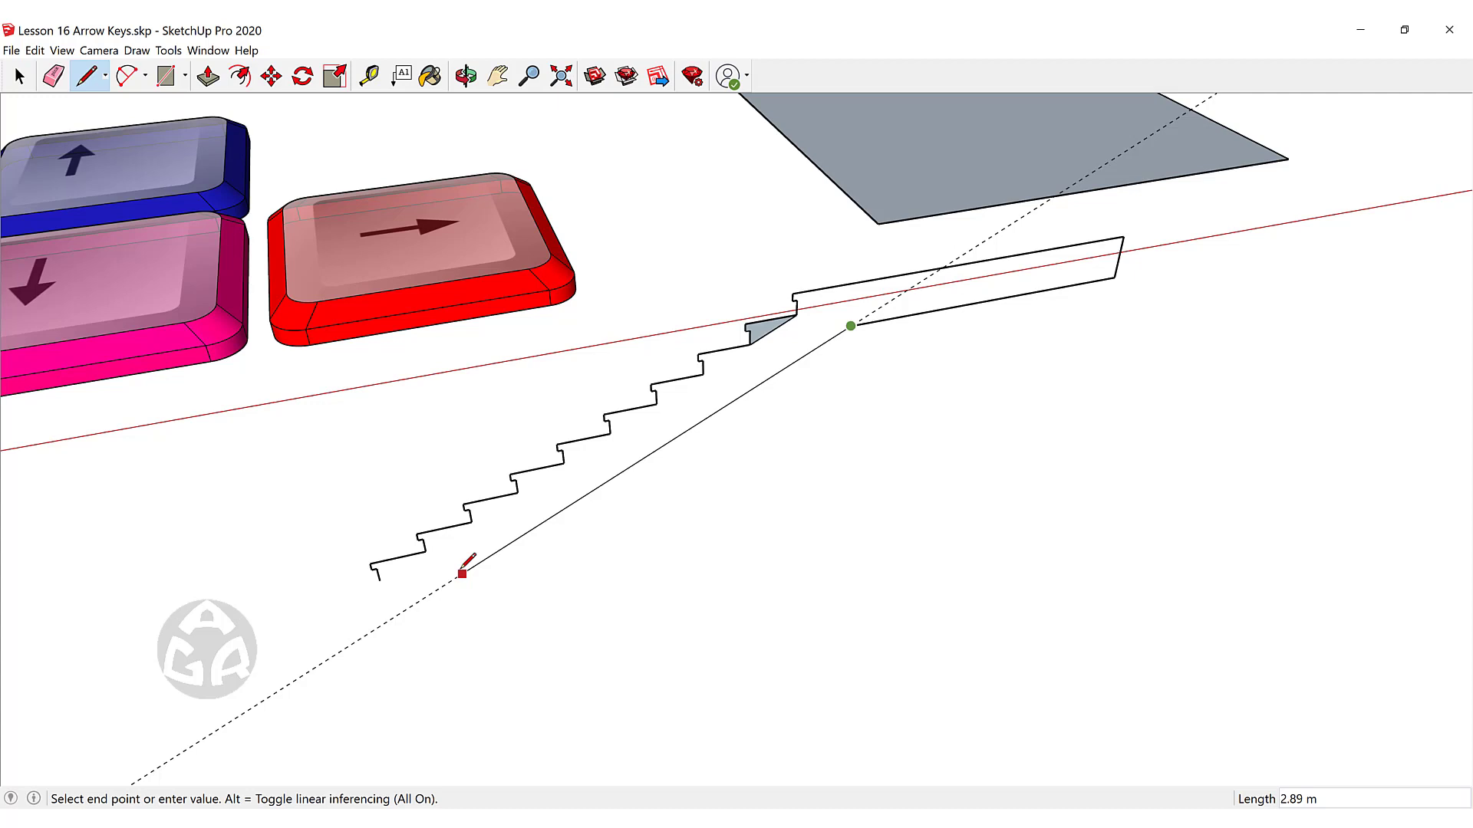
Continue the underside line about 3.46 m down along the guide to a point below the lowest step.
key(Down)
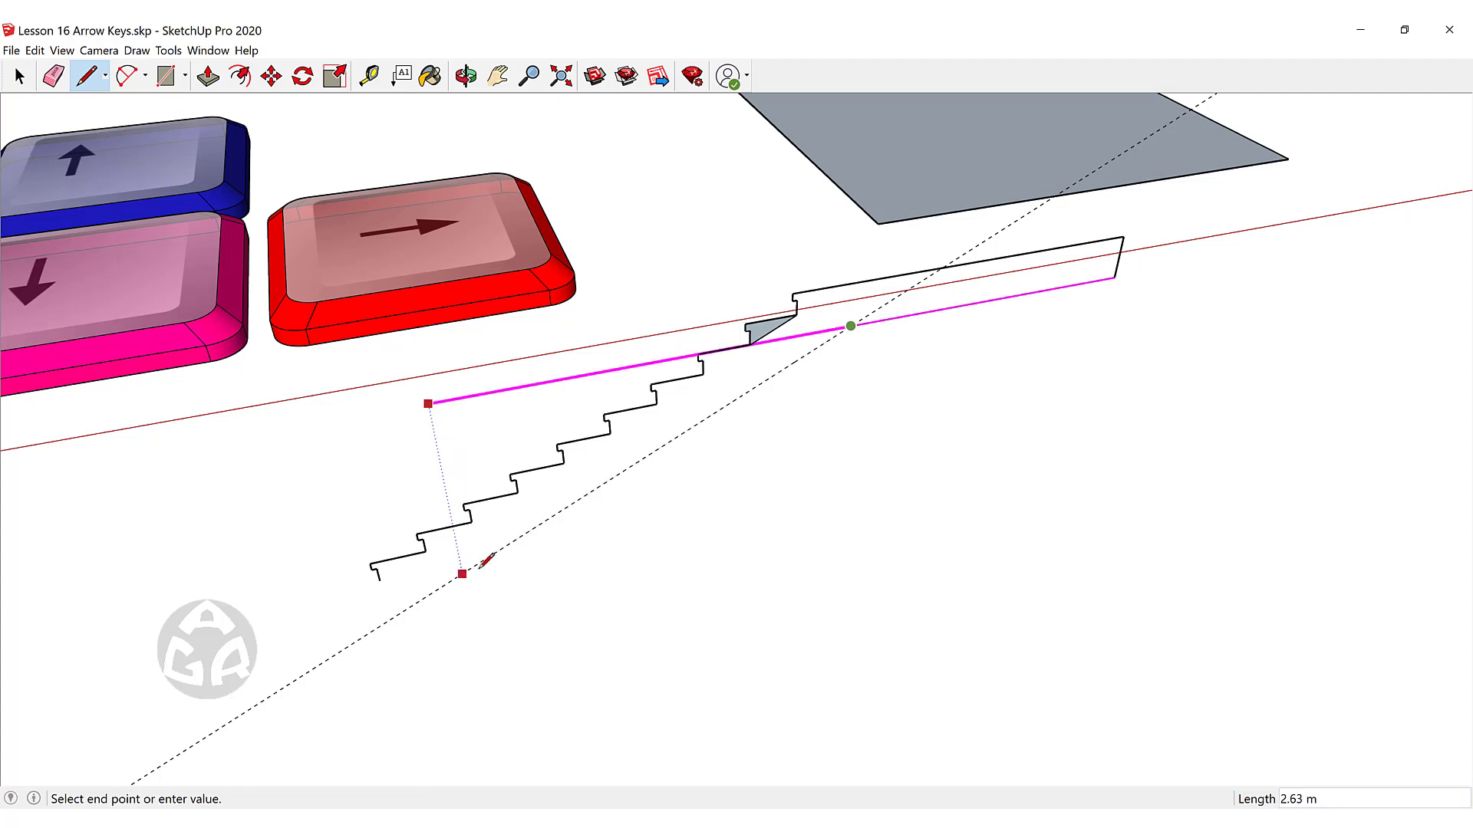
key(Down)
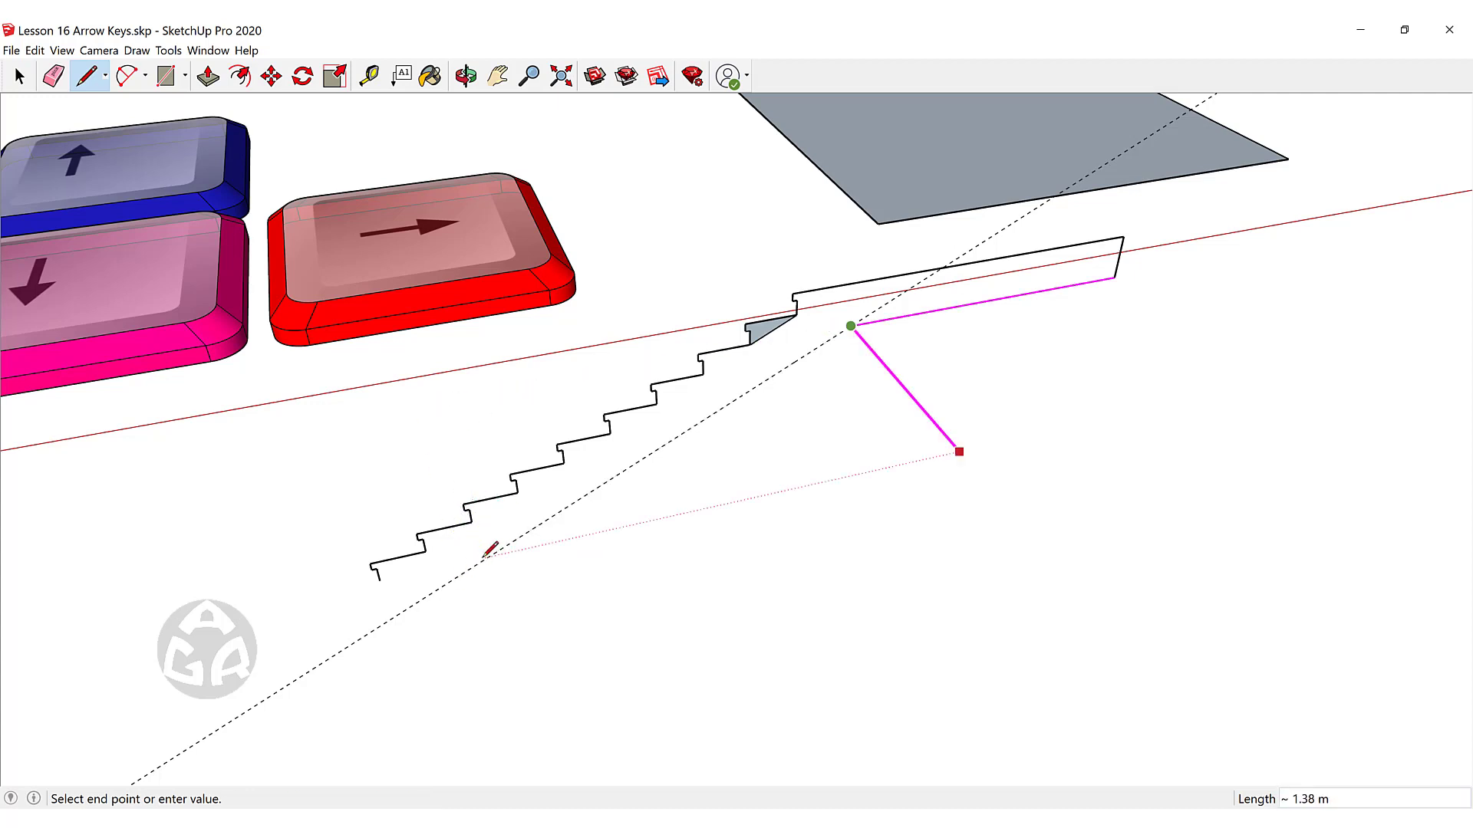
key(Down)
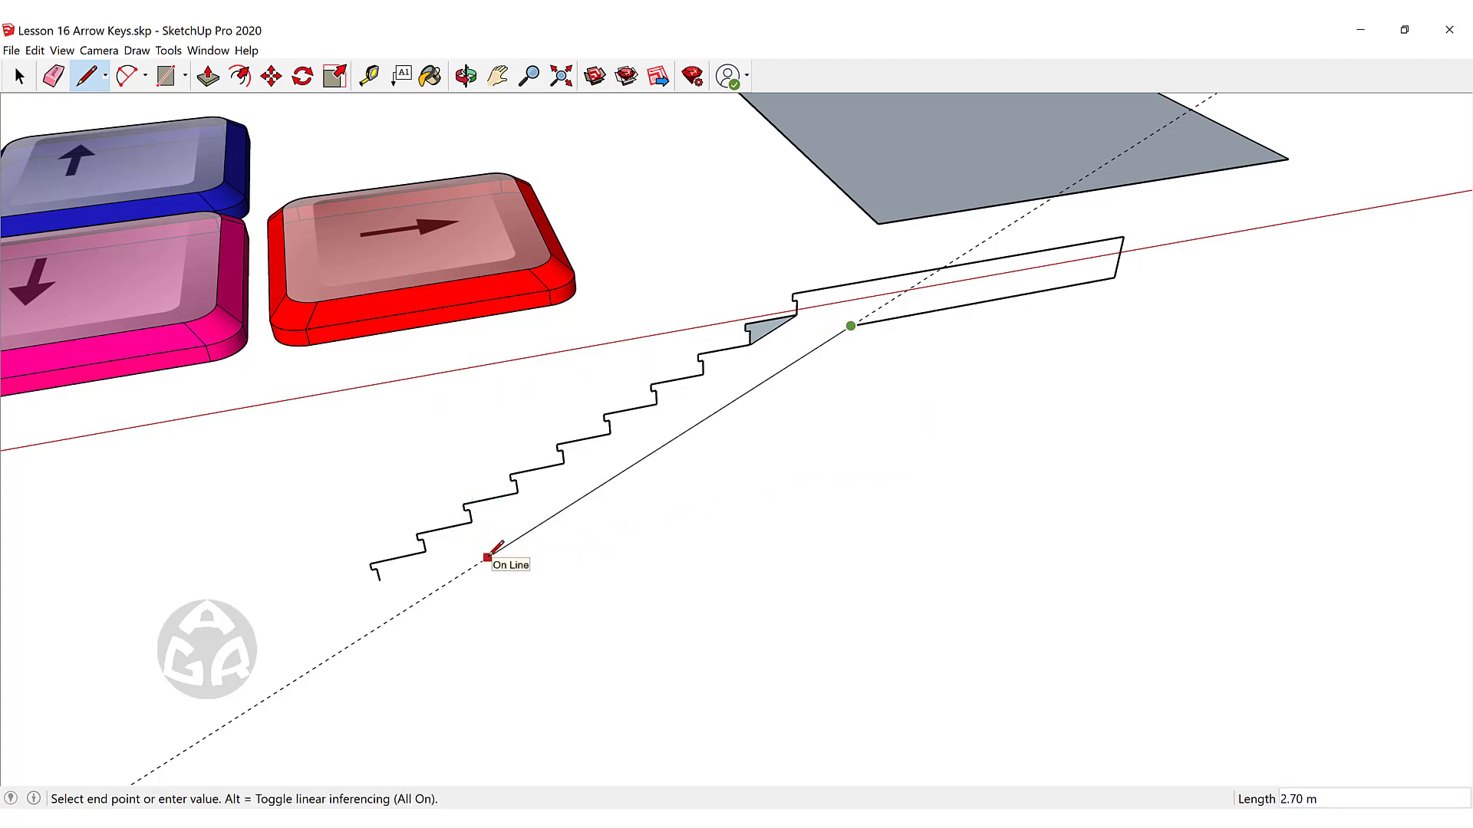
click(387, 620)
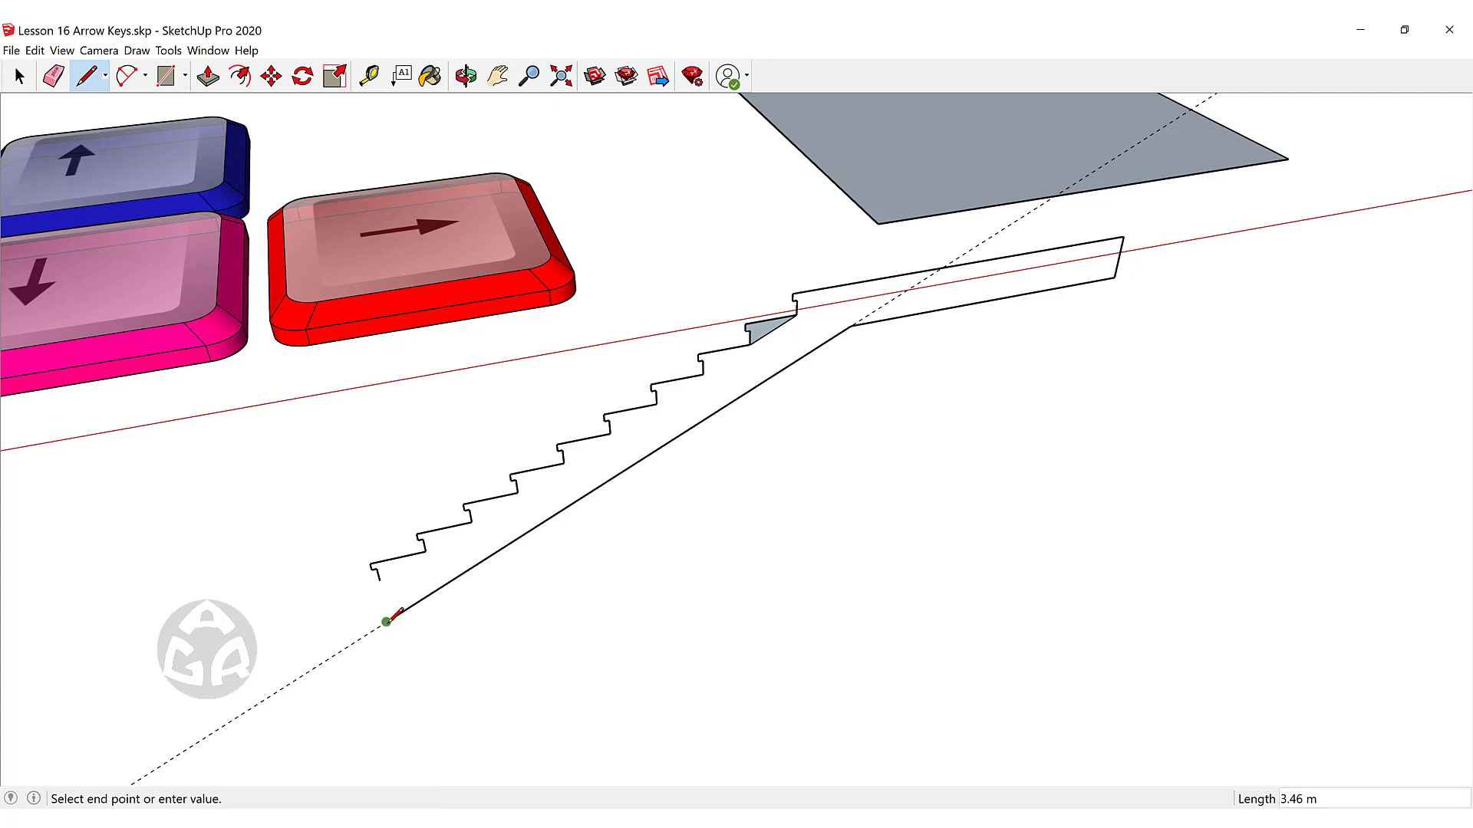
key(Escape)
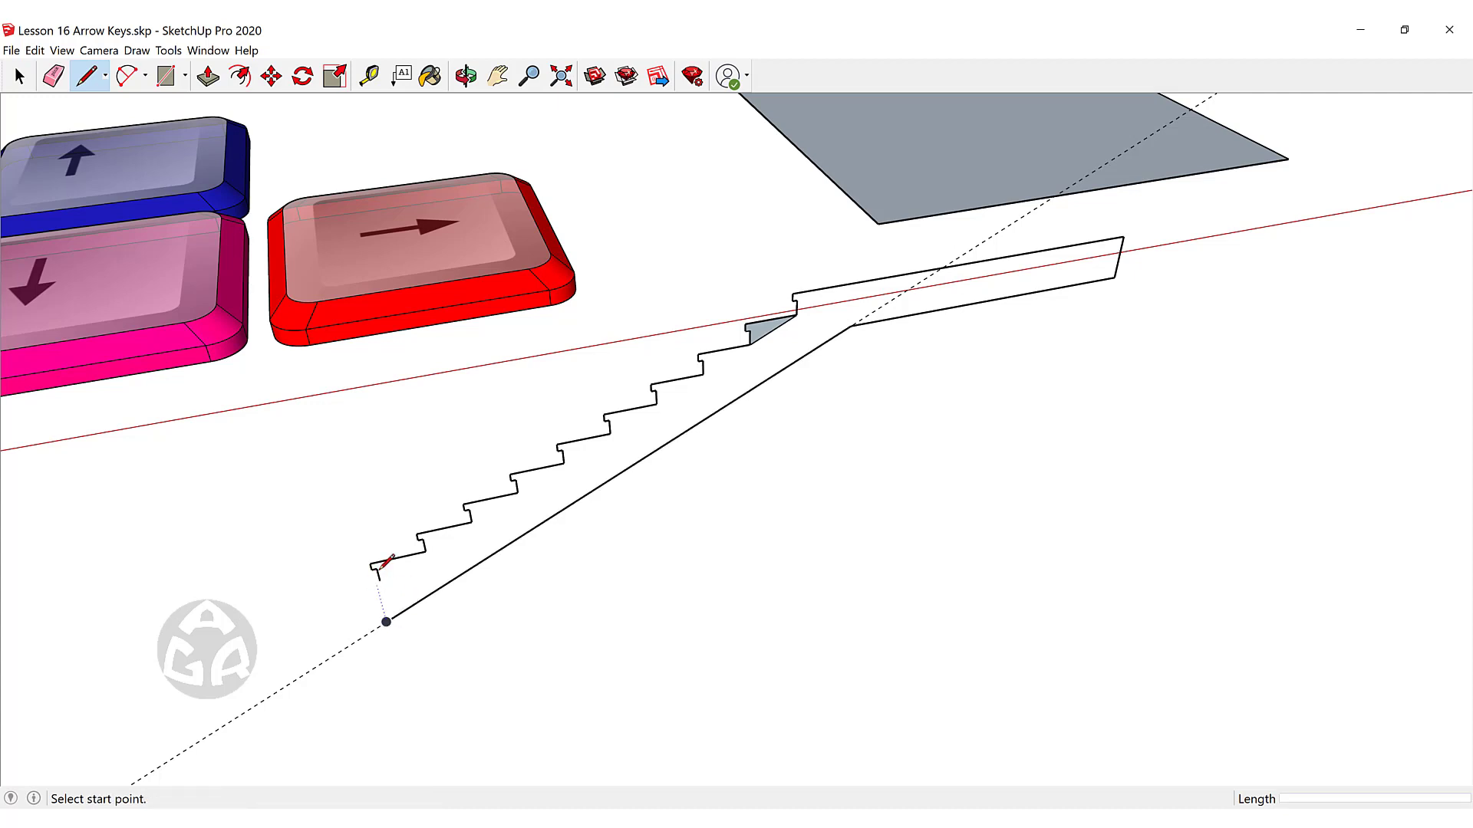
Close the stair profile with a line along the red direction from the lowest riser's bottom end to beyond the sloped underside.
click(379, 580)
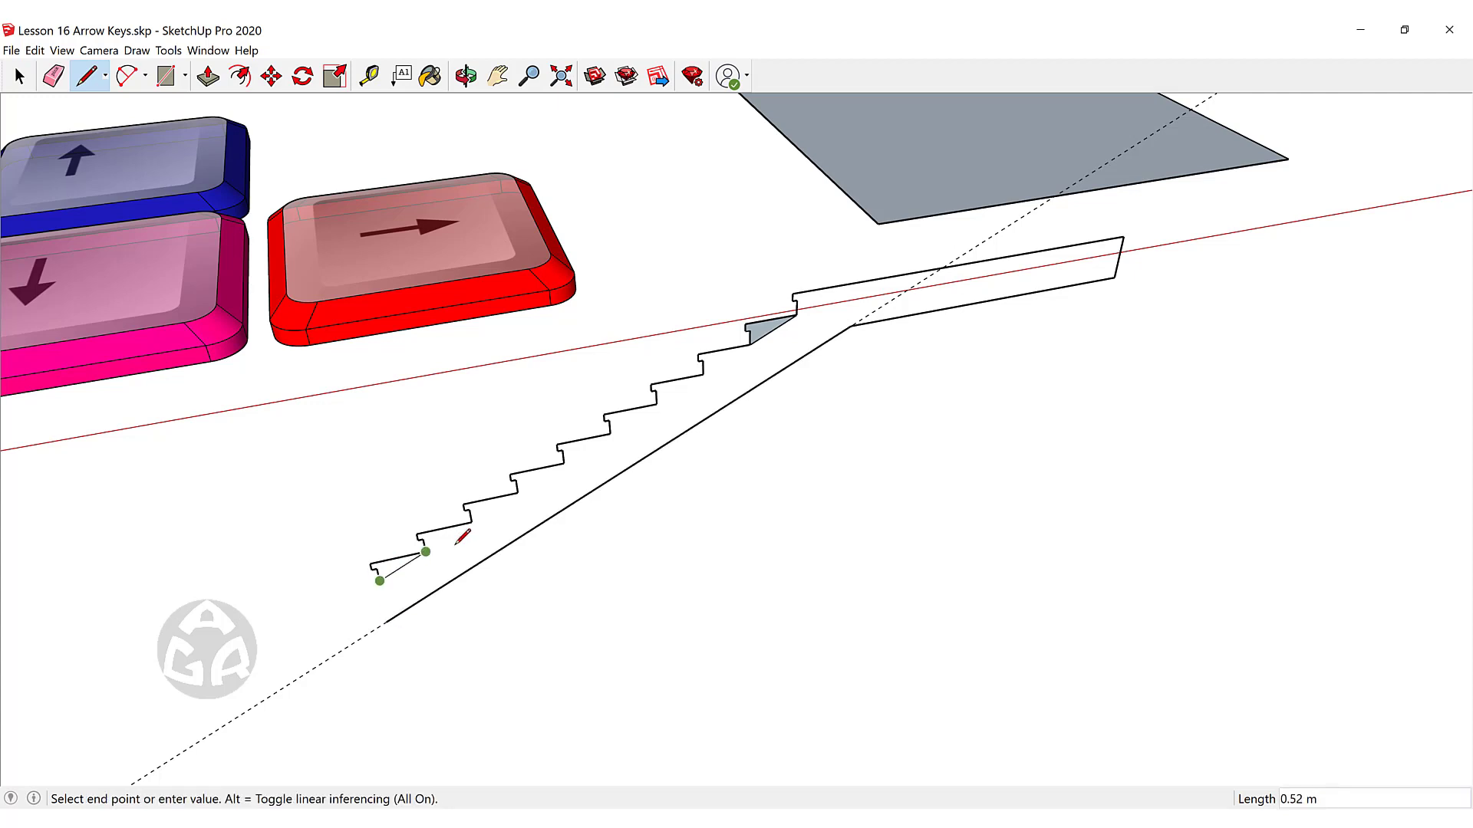
scroll(460, 537, up, 3)
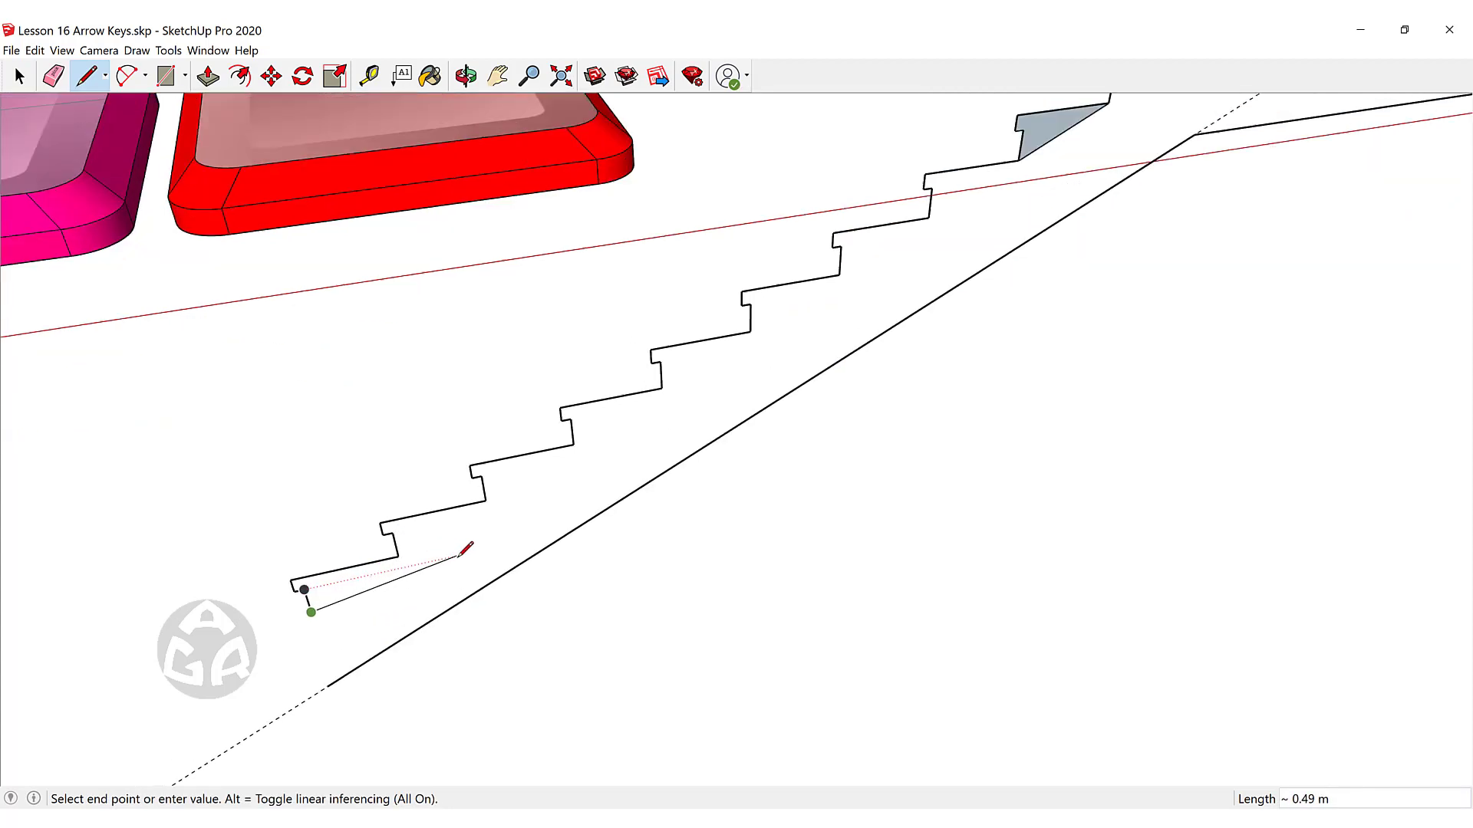
click(632, 540)
key(space)
Erase the overhanging ends of the bottom and underside lines, the guide, and the diagonal inside the stair profile.
key(e)
click(564, 557)
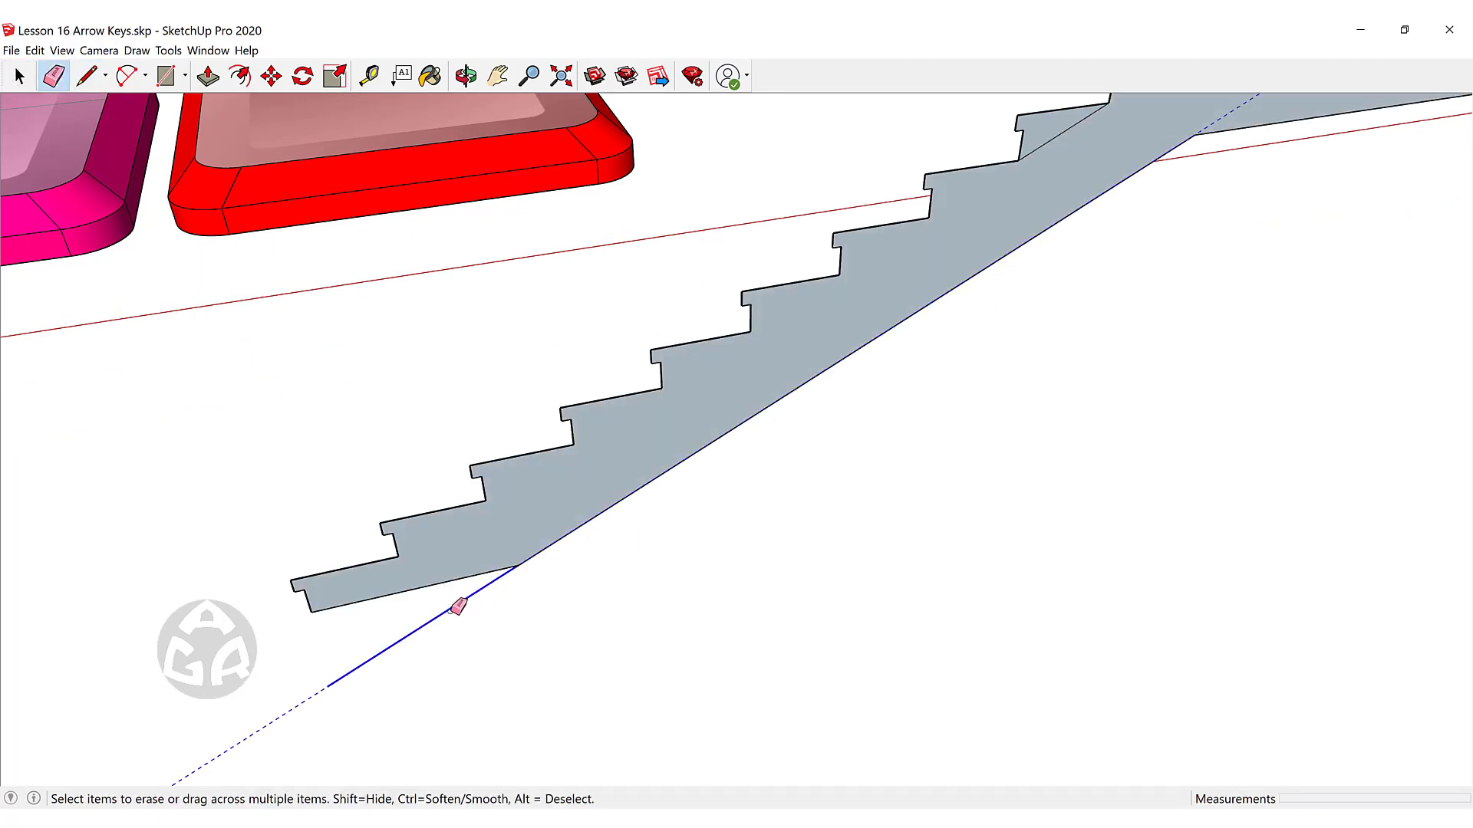
click(458, 606)
scroll(516, 562, down, 3)
scroll(828, 319, down, 3)
scroll(767, 366, up, 6)
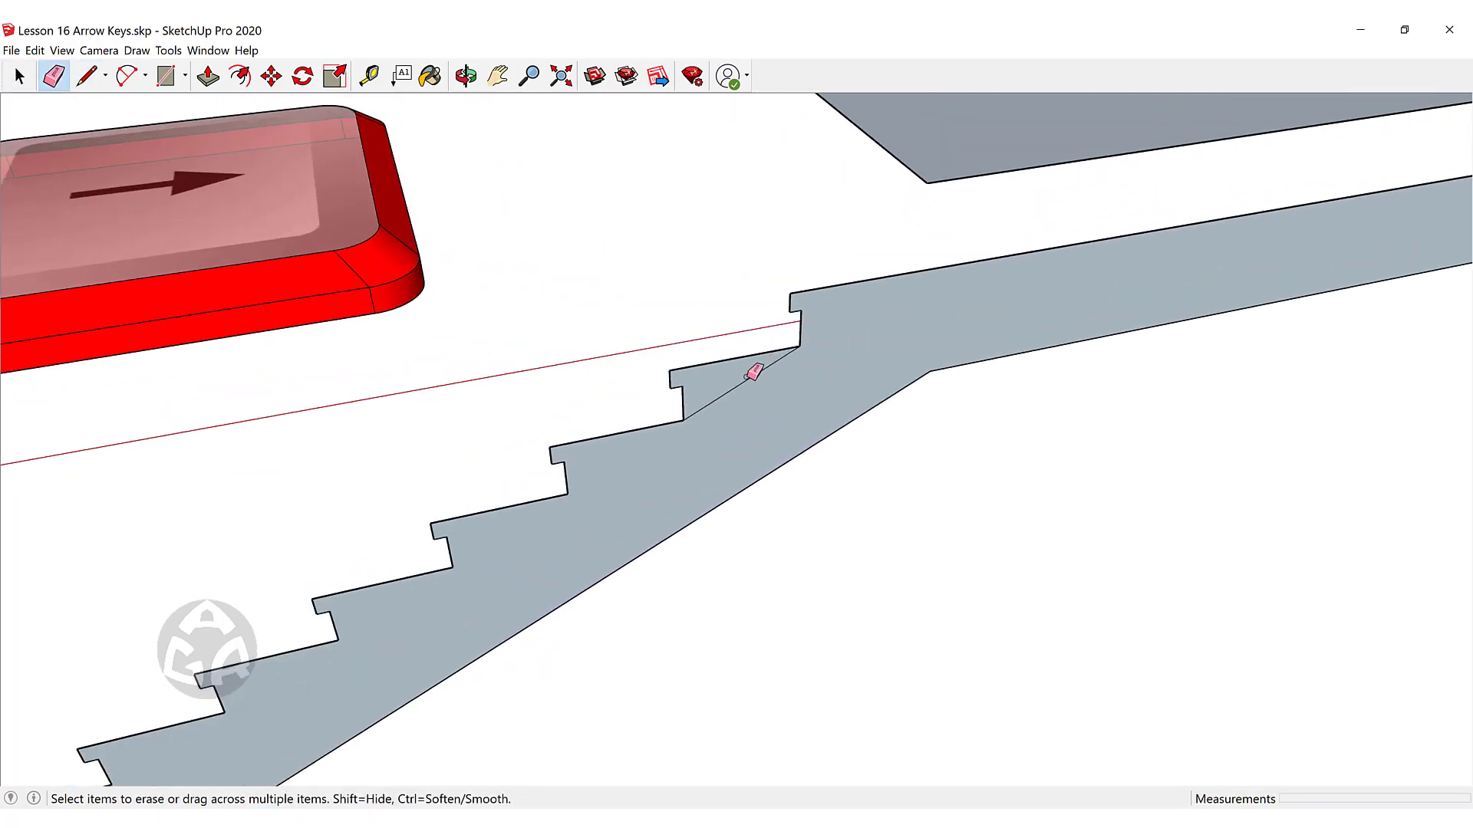
click(754, 372)
key(space)
Push/Pull the stair profile sideways into a solid flight of stairs with a landing.
mouse_move(754, 372)
middle_down()
mouse_move(798, 322)
mouse_move(913, 361)
middle_up()
key(p)
click(928, 397)
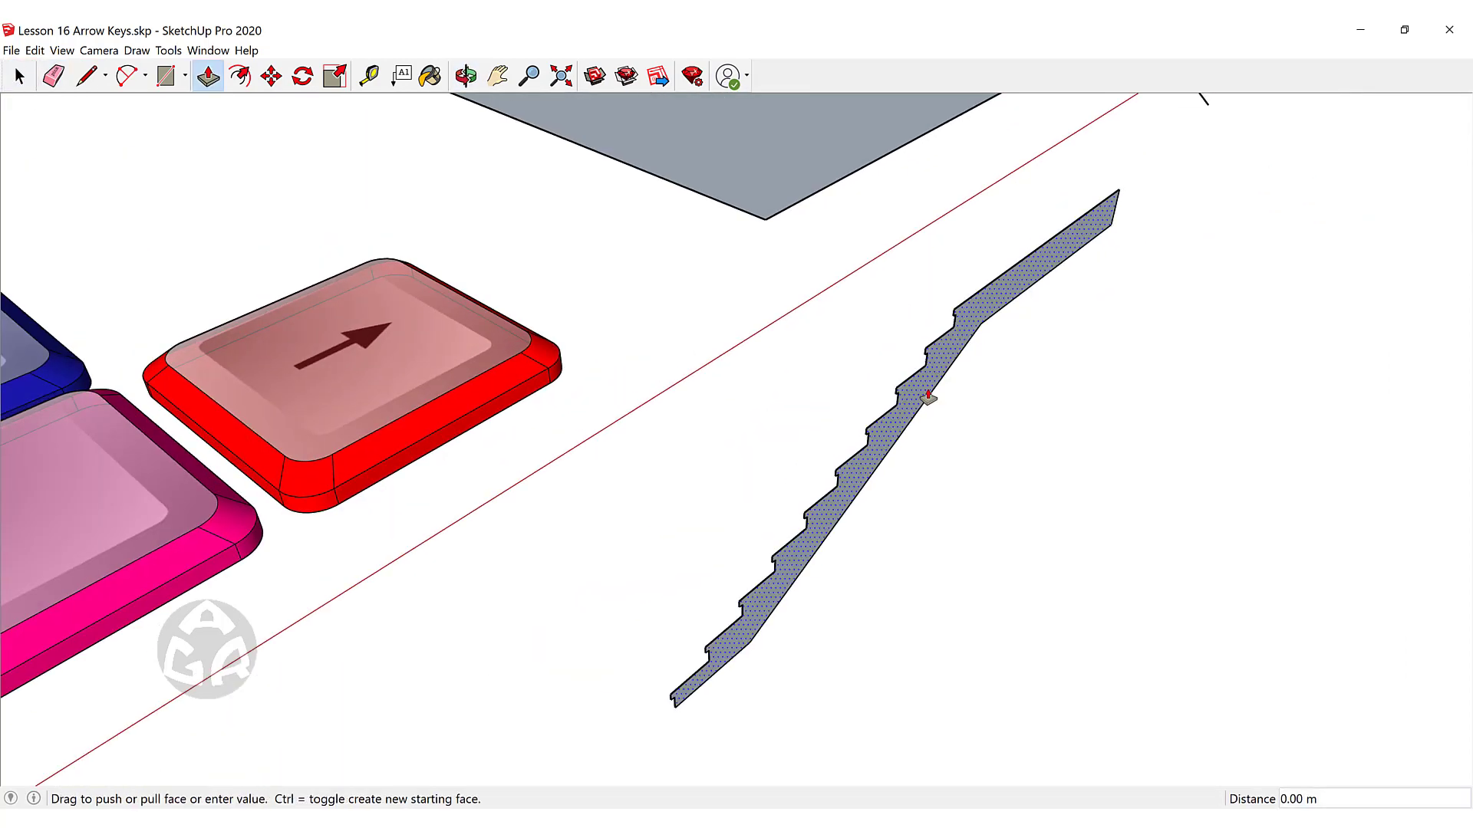
click(679, 316)
key(space)
scroll(686, 385, down, 3)
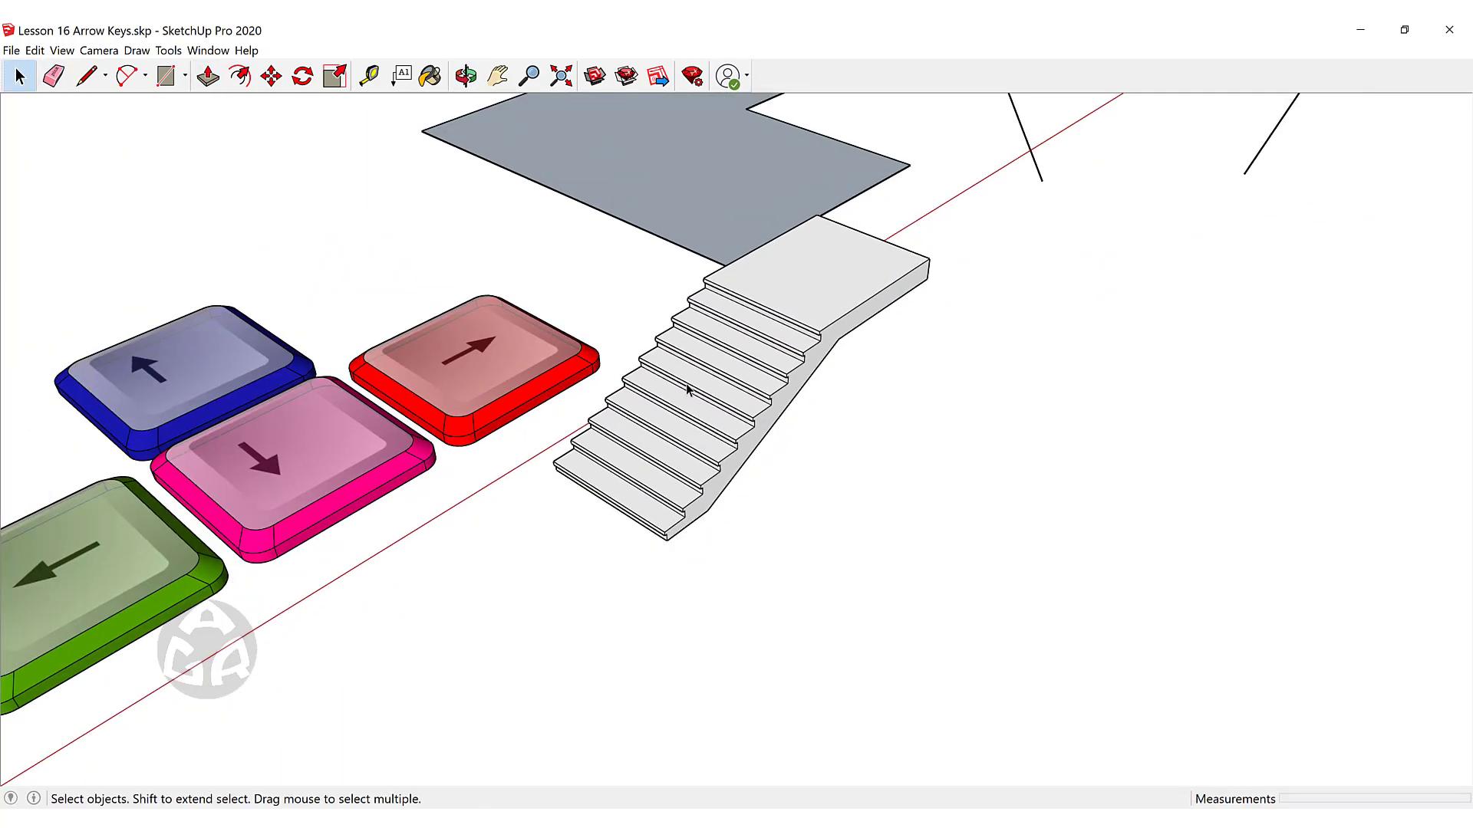
Draw a circle locked perpendicular to the red axis on the empty ground in front of the stairs.
scroll(686, 384, down, 3)
middle_drag(974, 307, 730, 480)
scroll(761, 336, down, 3)
scroll(761, 336, down, 3)
scroll(682, 596, up, 3)
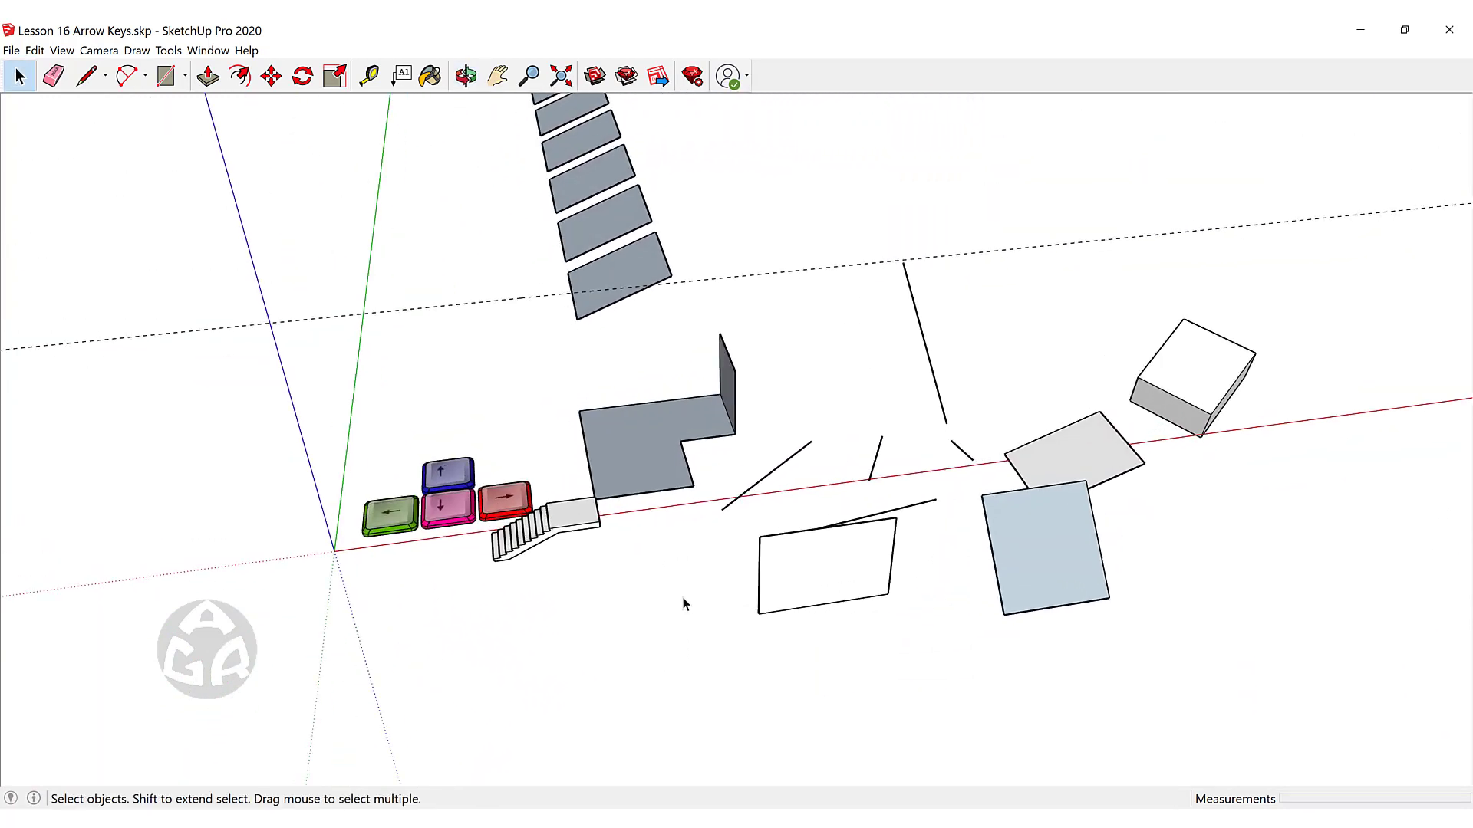
middle_drag(602, 565, 578, 635)
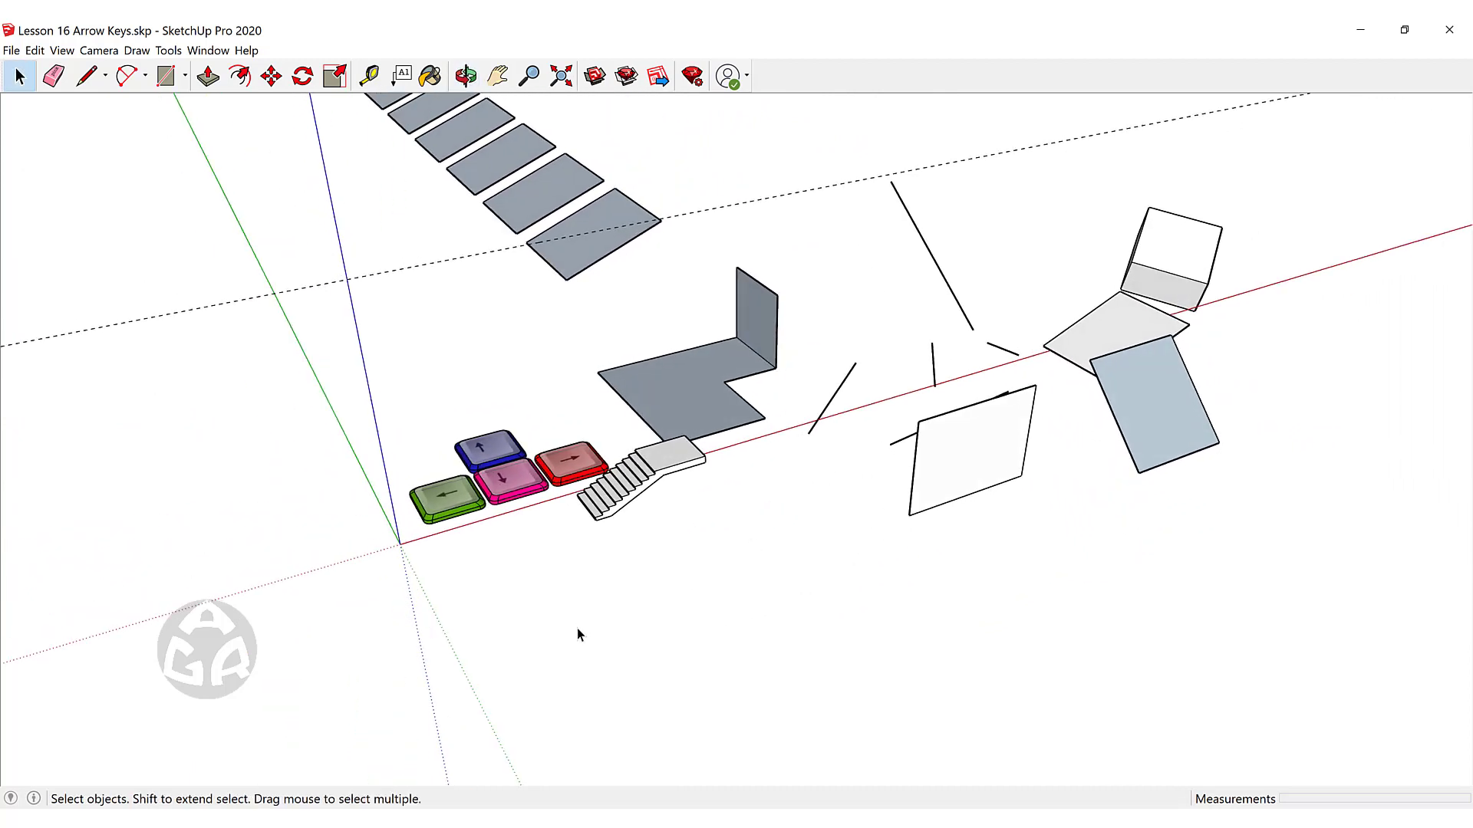
scroll(579, 625, up, 3)
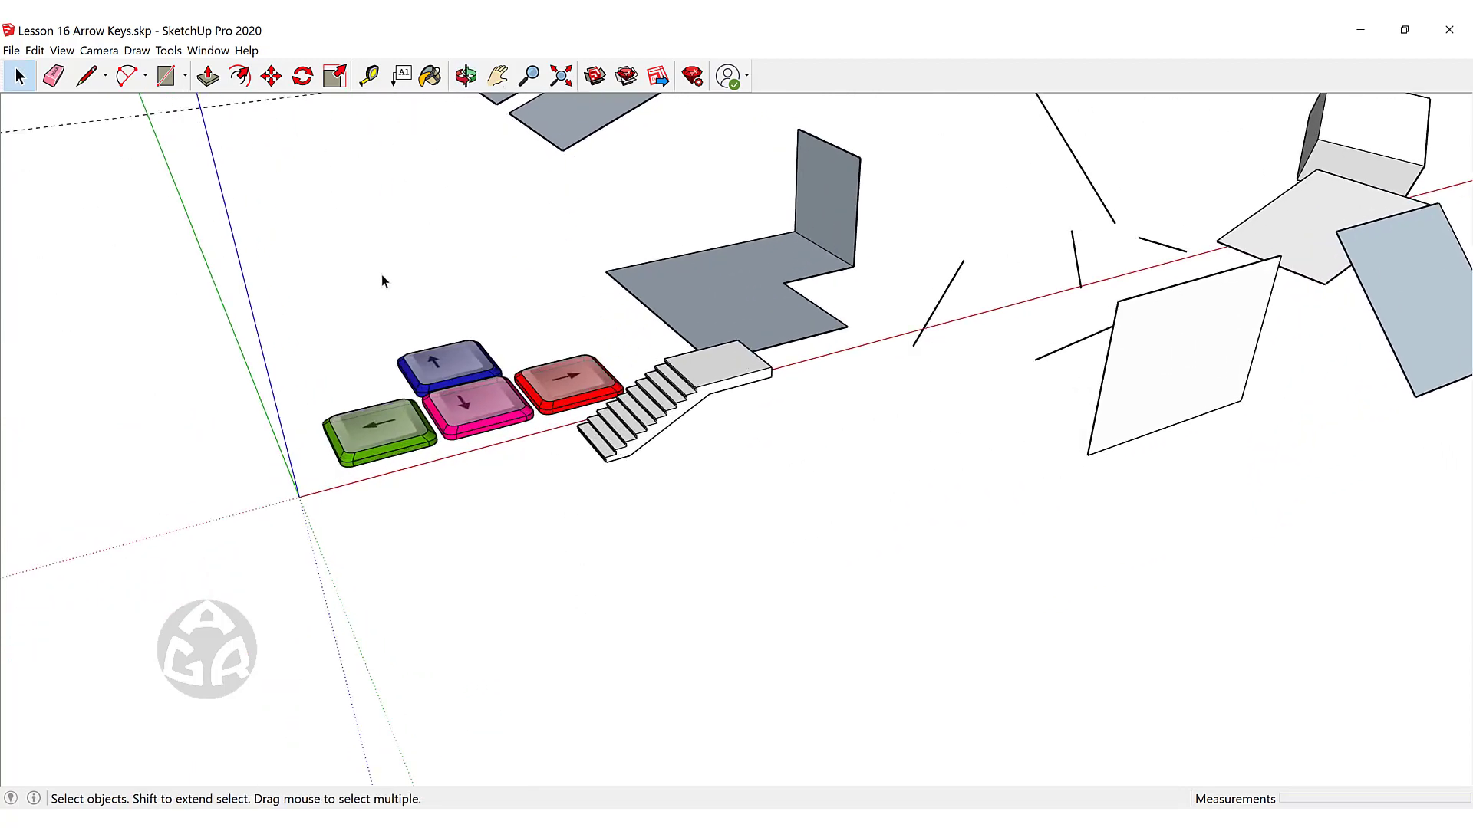
key(c)
scroll(857, 544, down, 3)
middle_drag(857, 545, 860, 547)
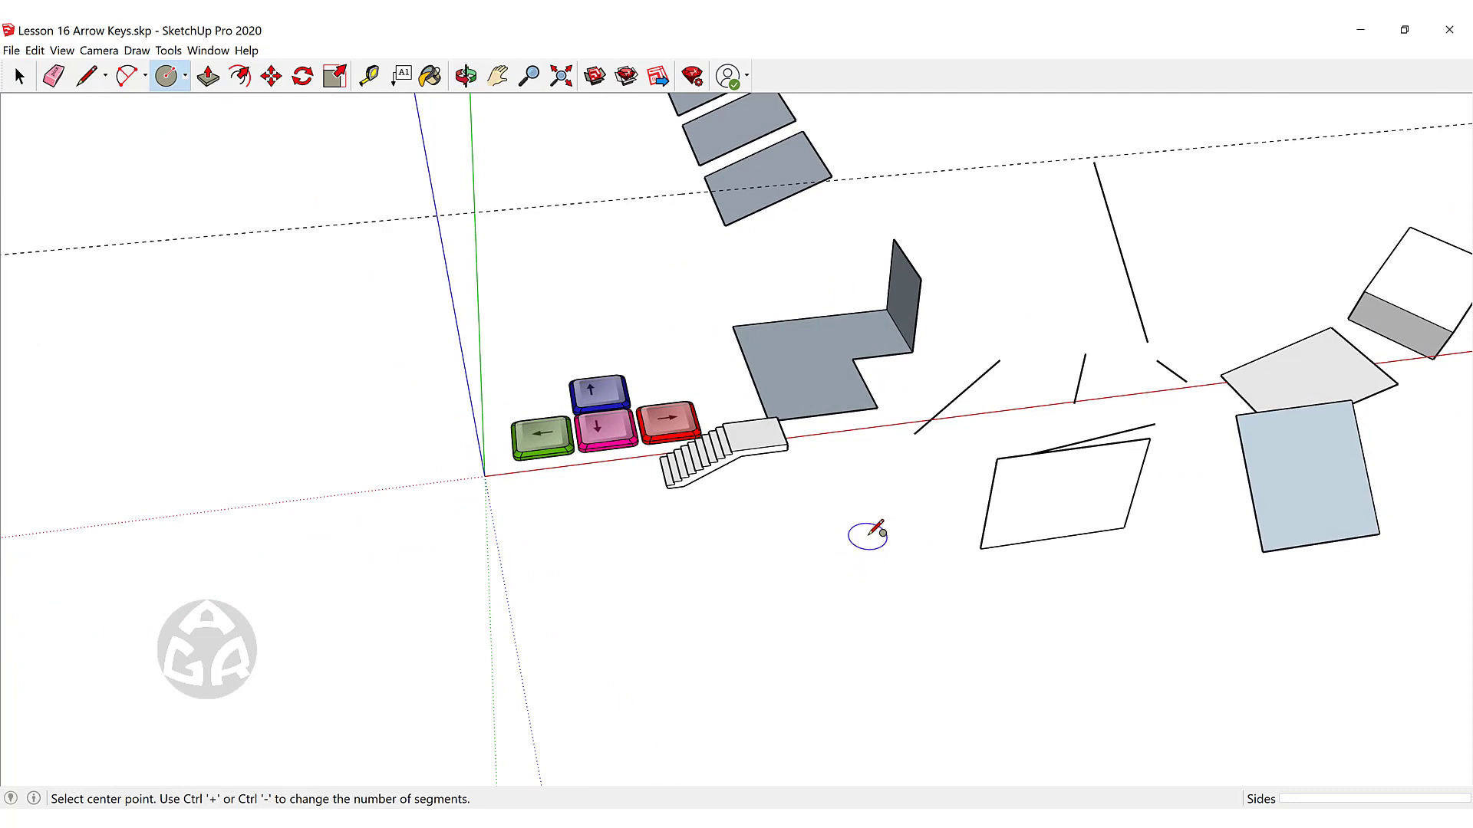
scroll(828, 541, up, 2)
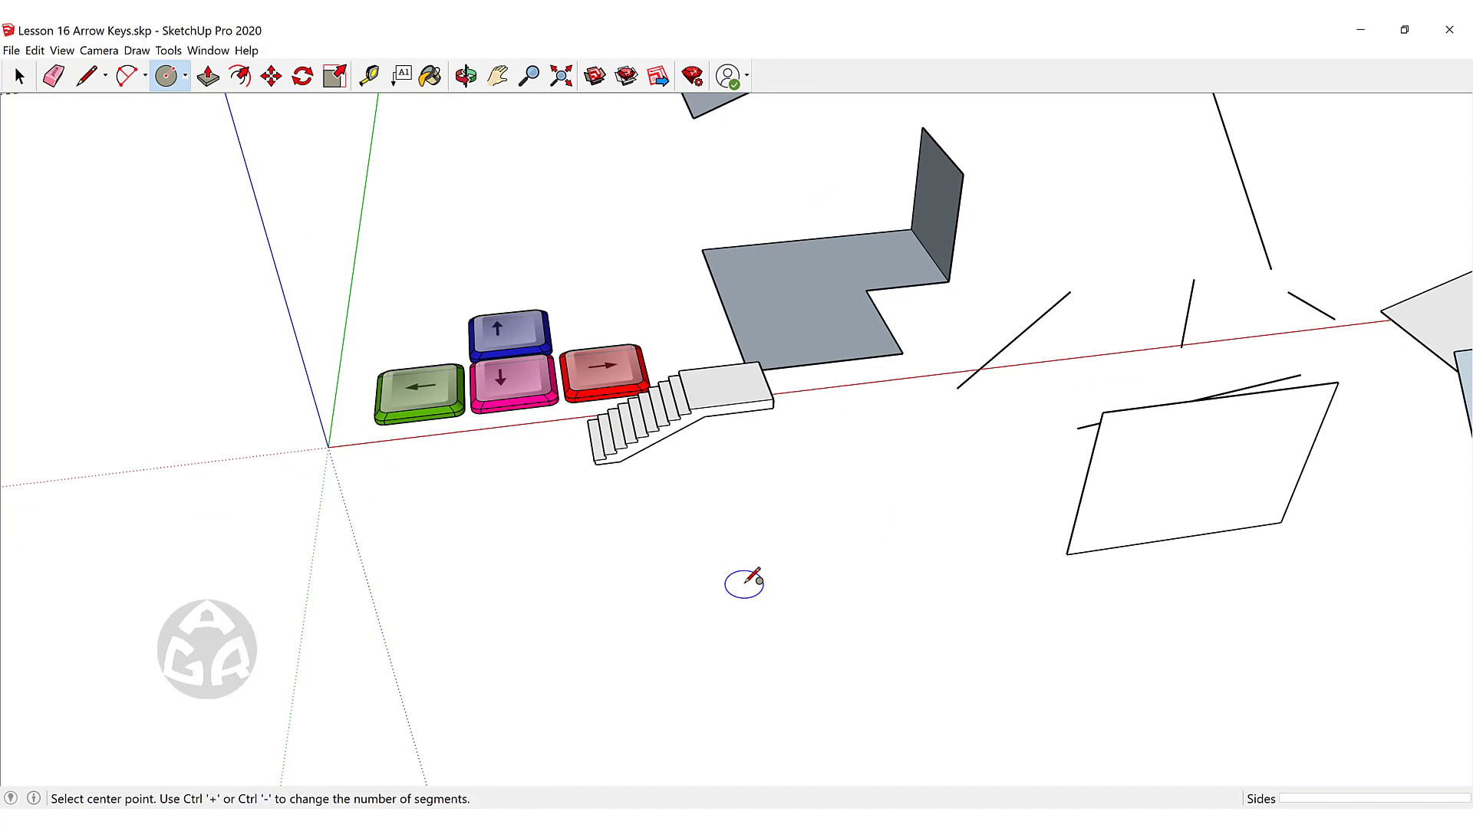
click(747, 594)
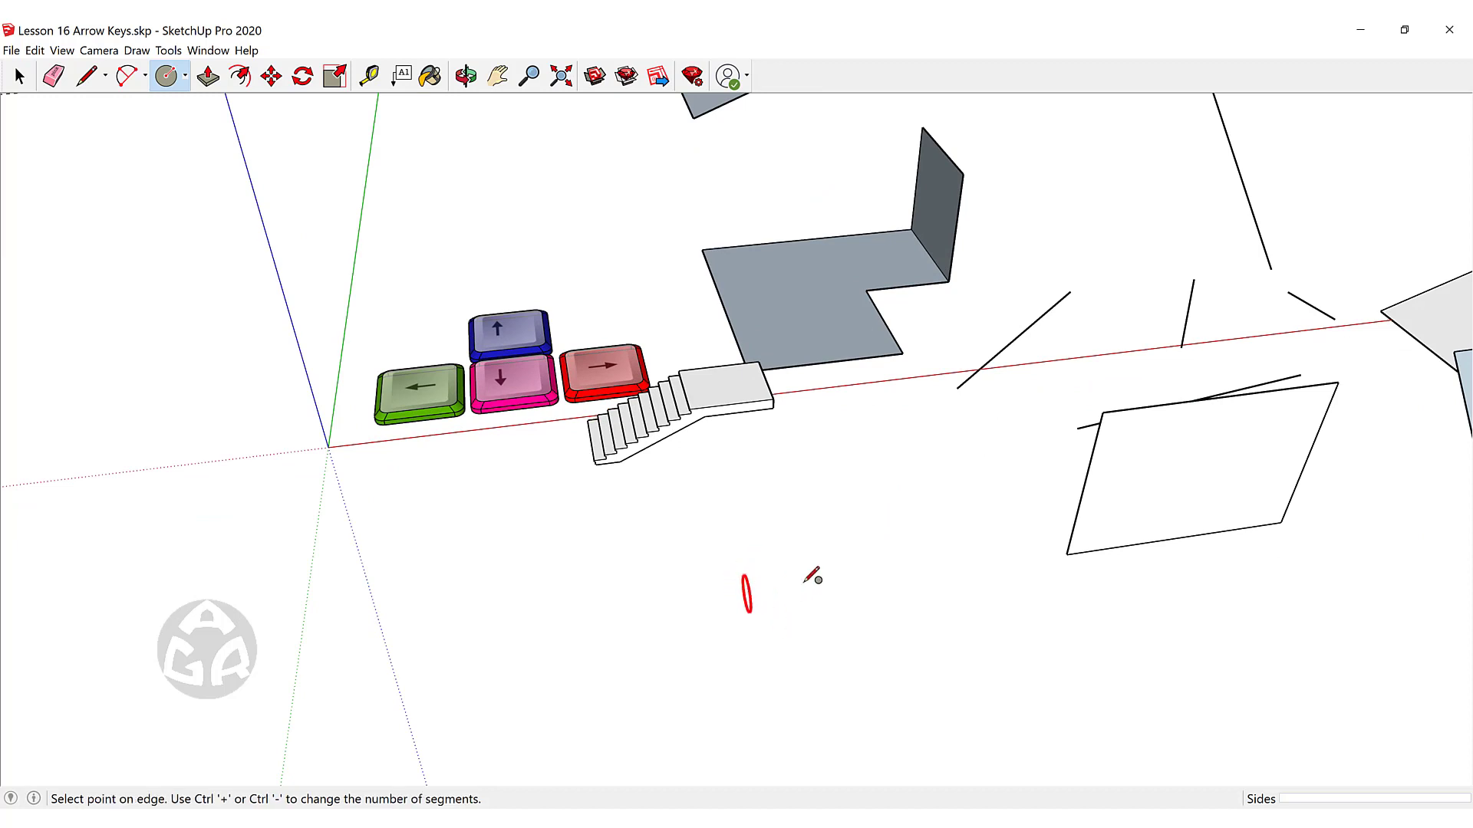
click(773, 624)
Draw two circles beside the red-locked one: one facing the green axis, and one flat, facing the blue axis, with a radius of about 2.51 m.
middle_drag(618, 568, 628, 600)
click(875, 590)
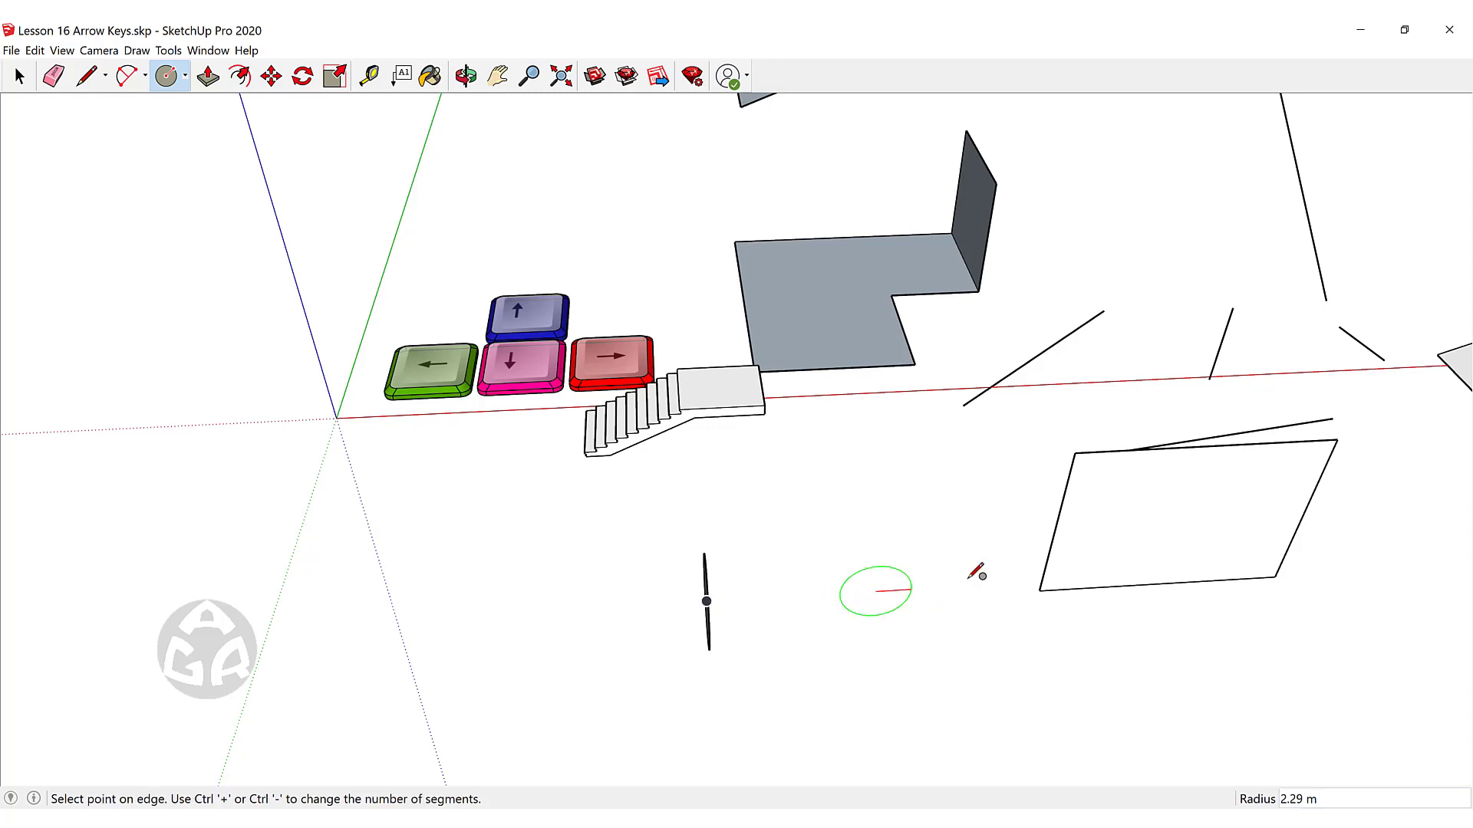
click(967, 573)
middle_drag(941, 578, 1080, 657)
click(937, 683)
click(1024, 655)
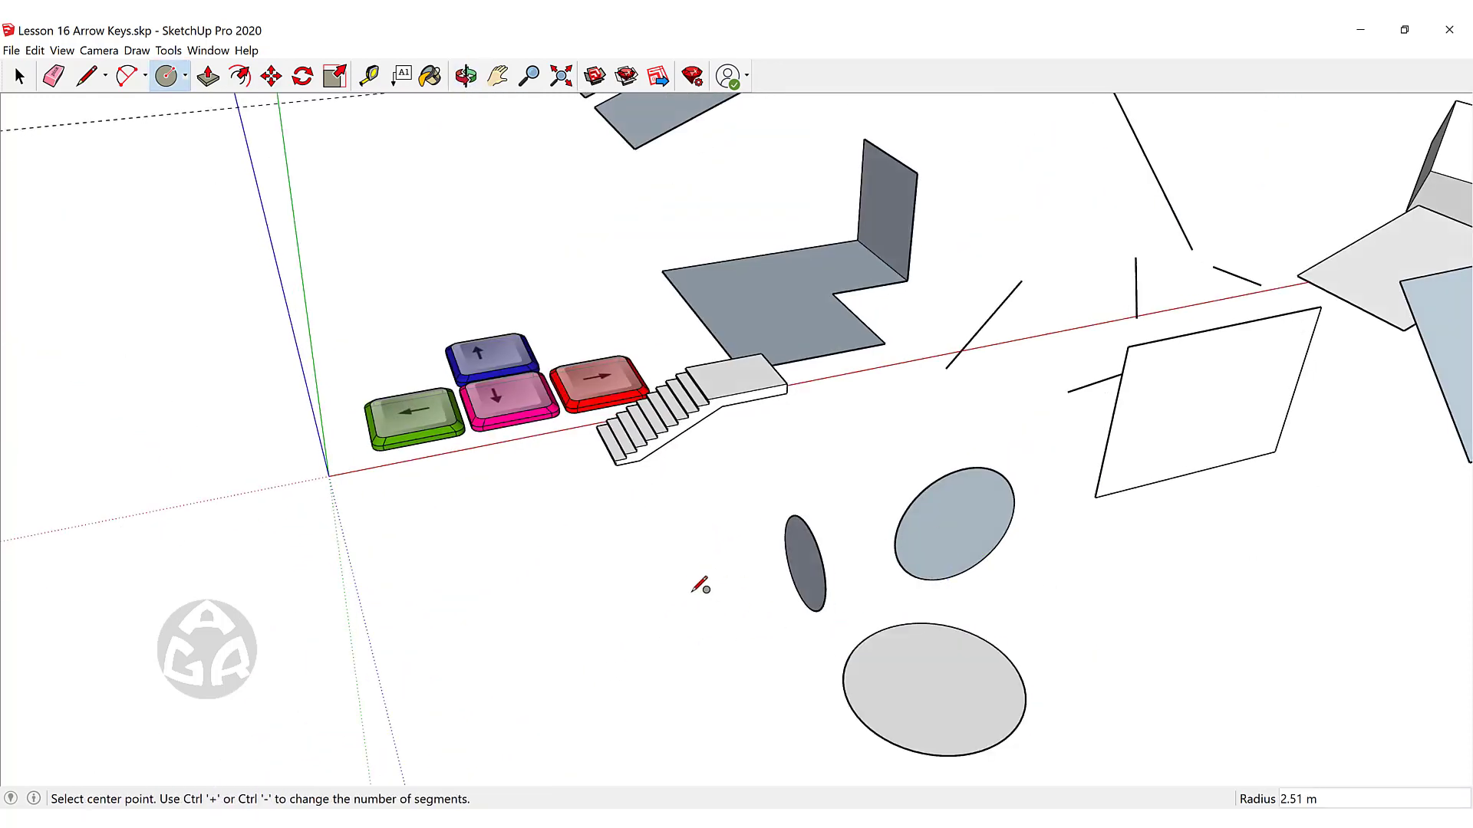
middle_drag(697, 585, 1004, 168)
scroll(874, 297, down, 8)
middle_drag(851, 352, 896, 508)
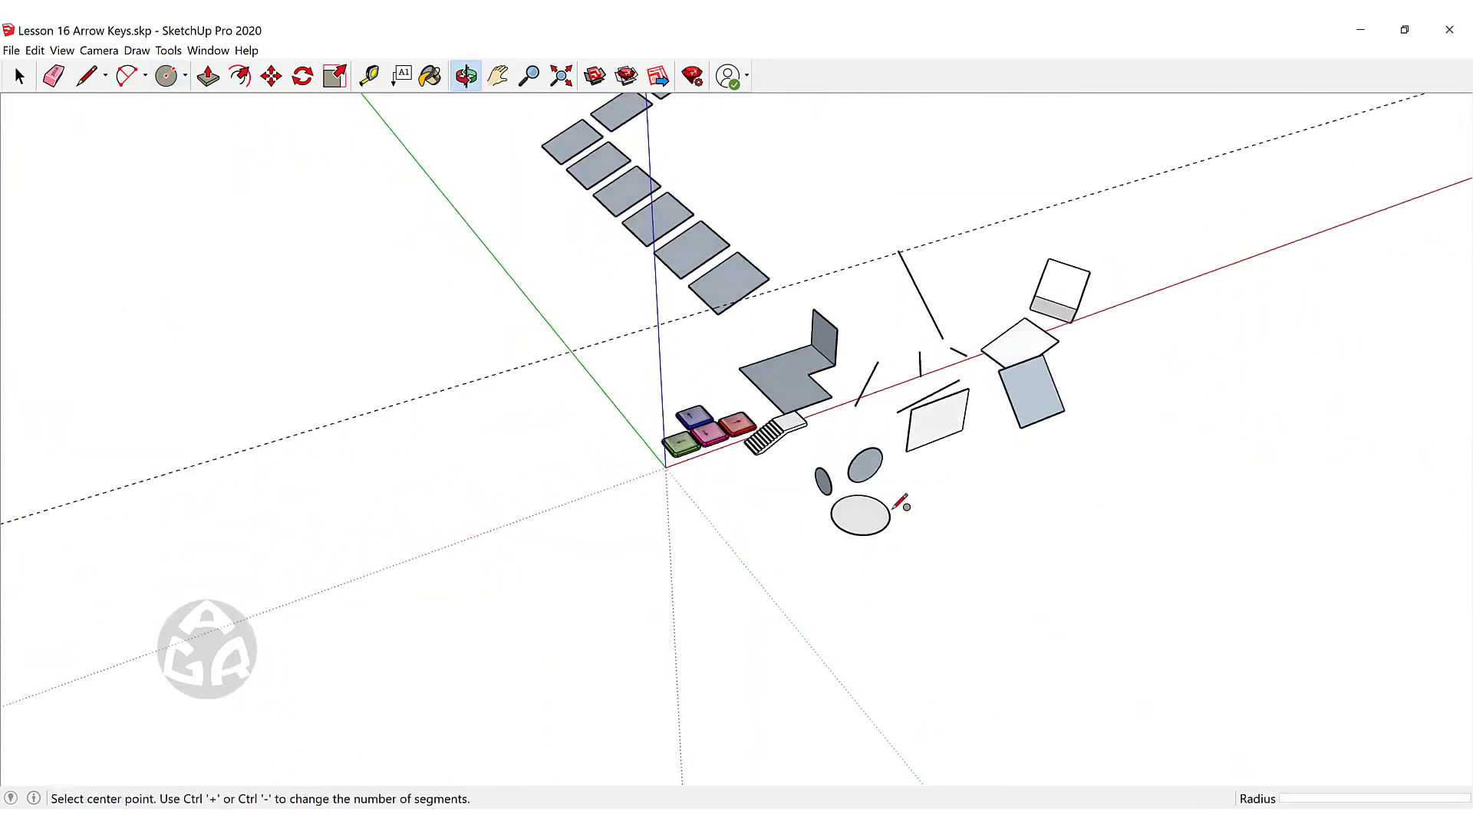
scroll(886, 495, up, 4)
scroll(860, 556, up, 3)
middle_drag(997, 468, 1002, 303)
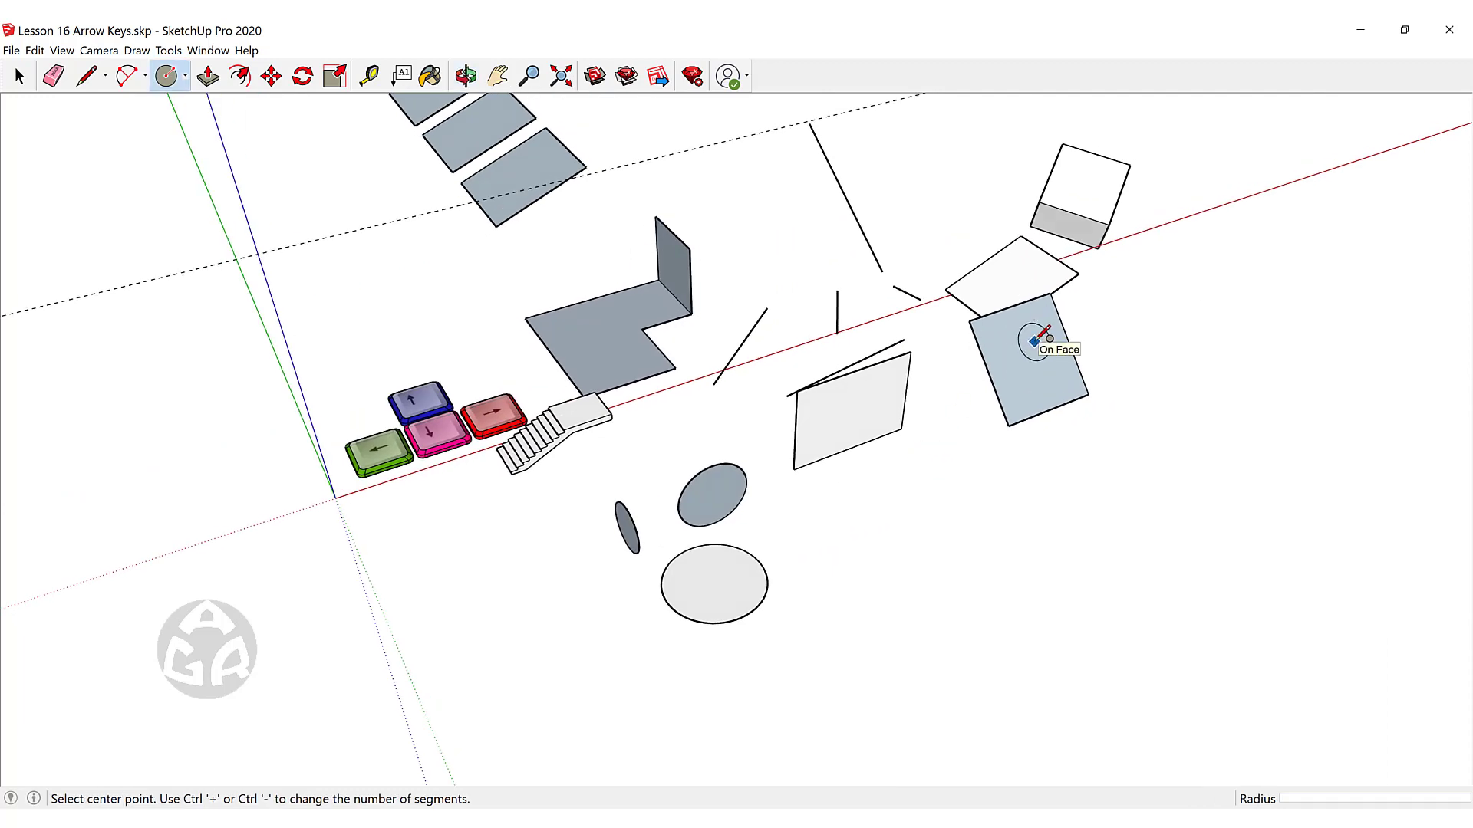
key(Down)
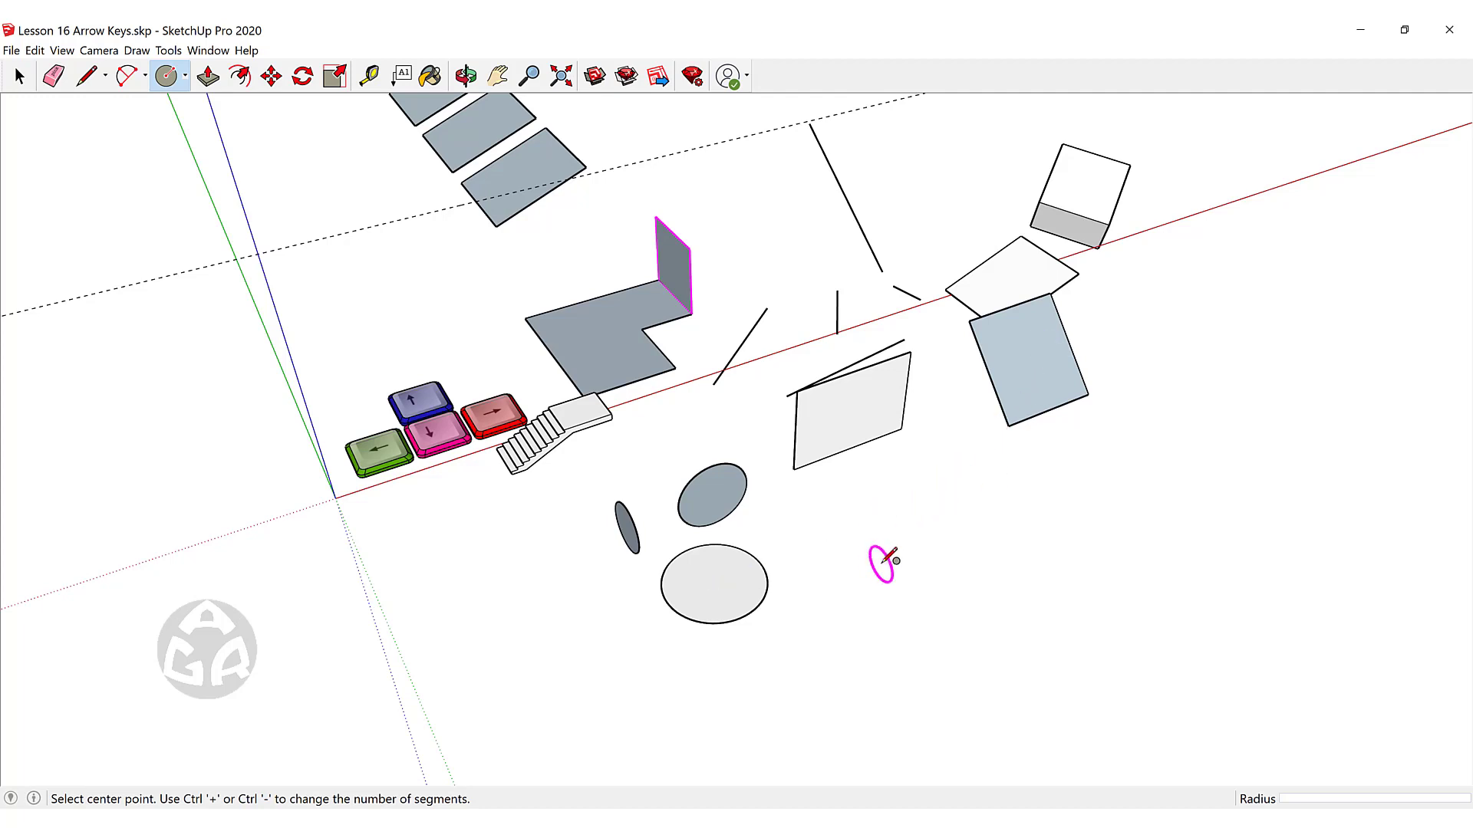
middle_drag(882, 563, 1045, 508)
key(Escape)
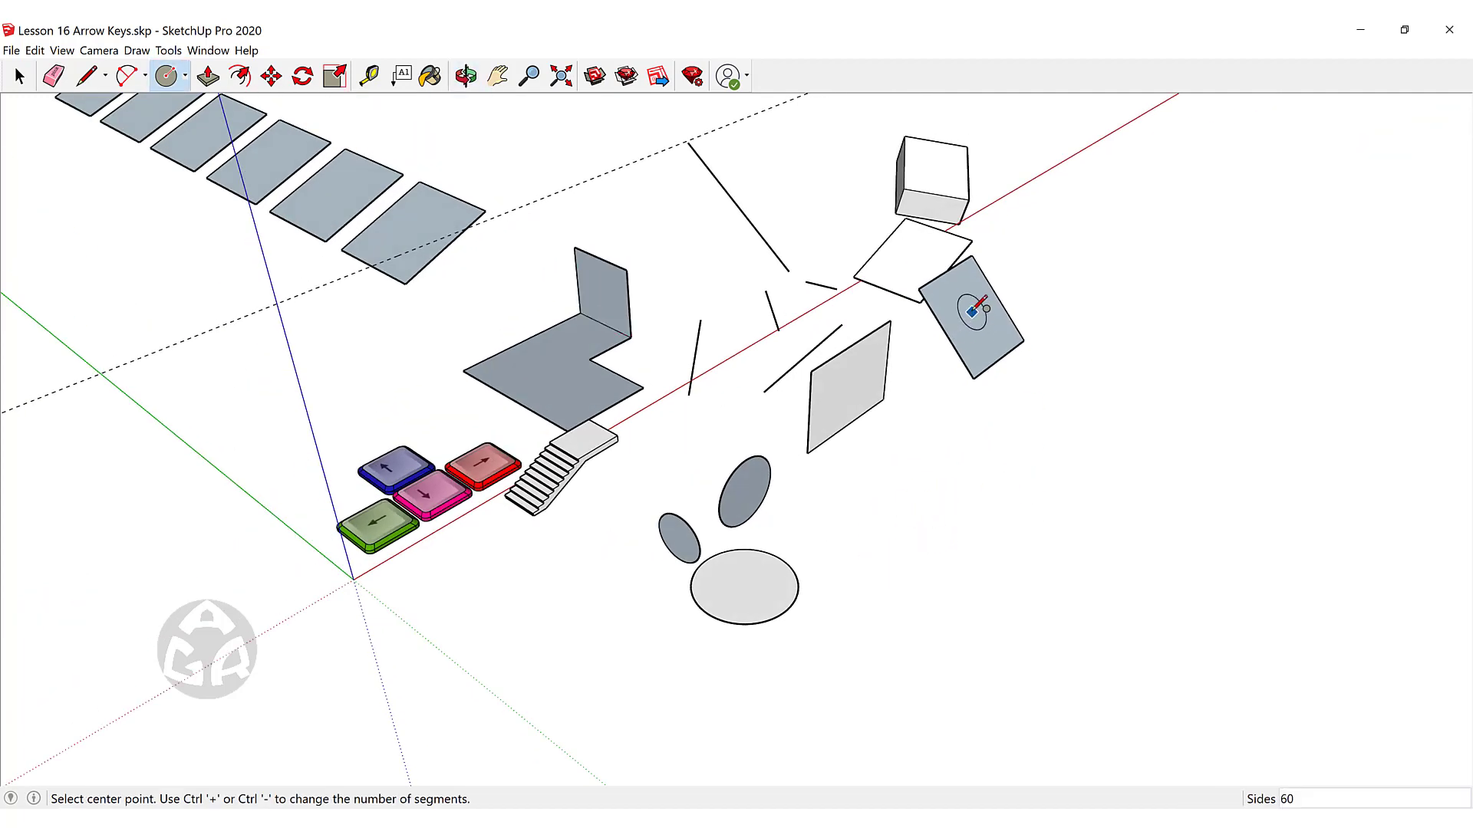
key(Down)
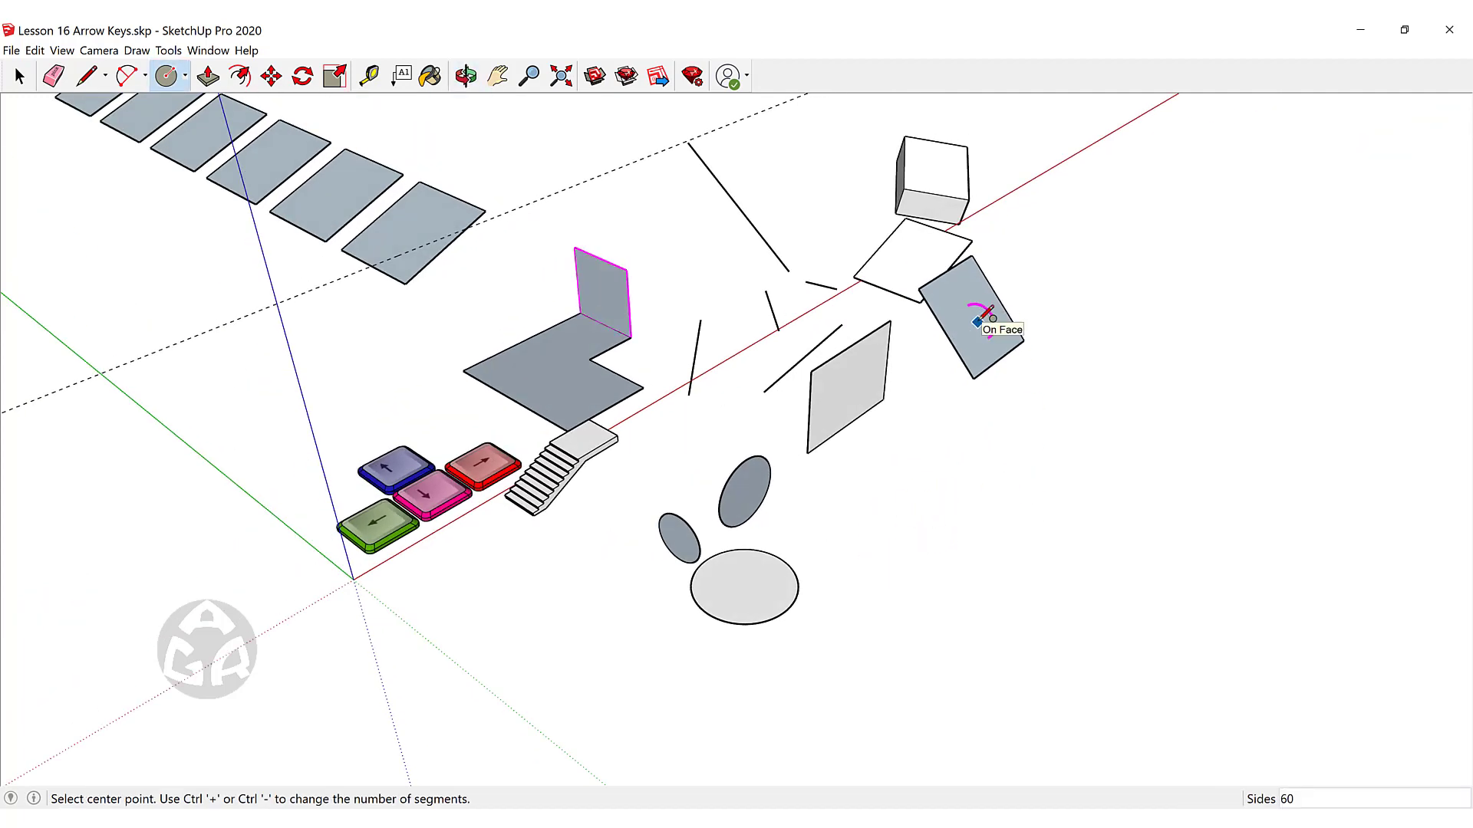
key(Down)
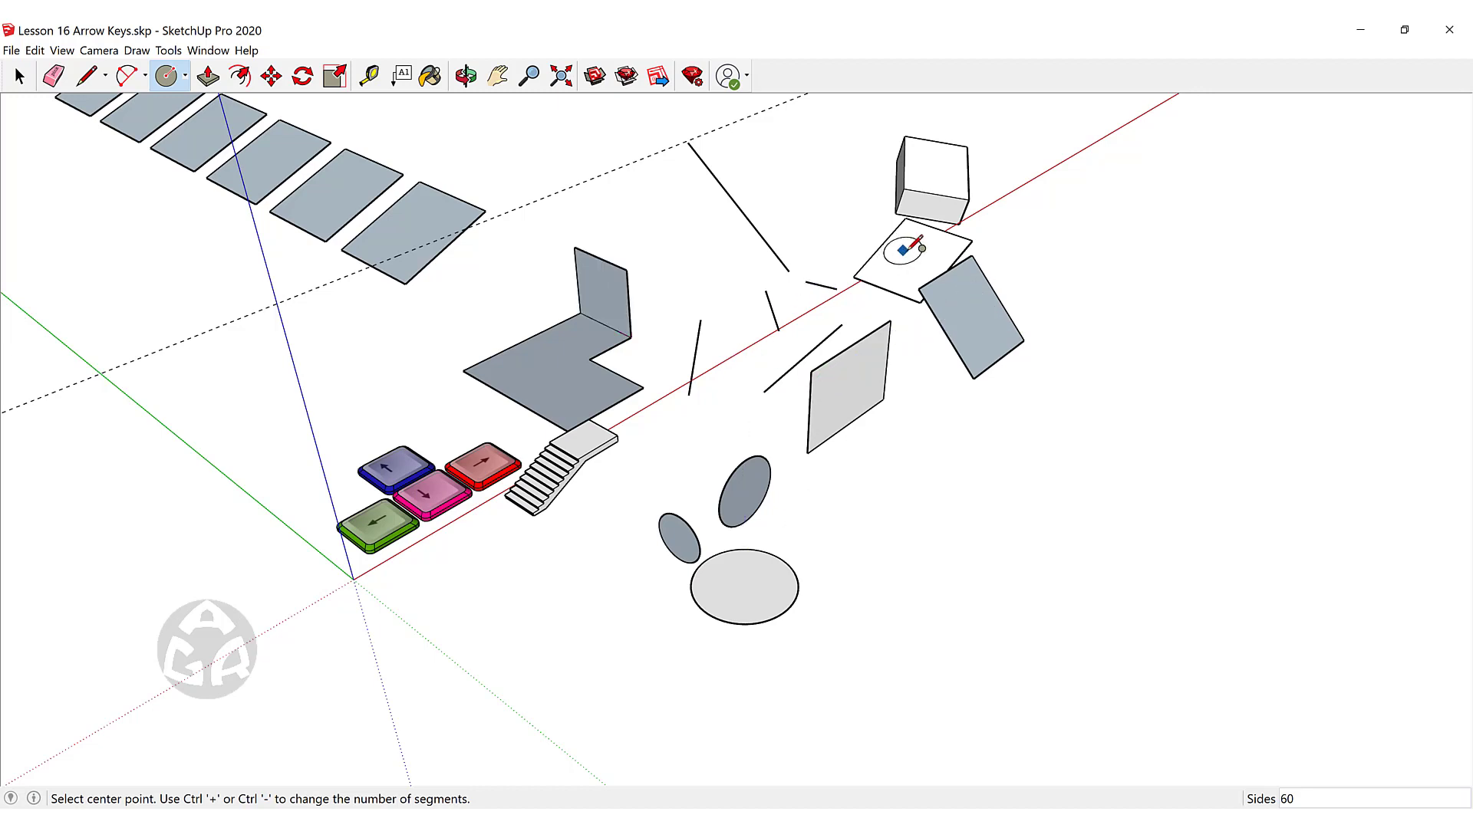
key(Down)
key(space)
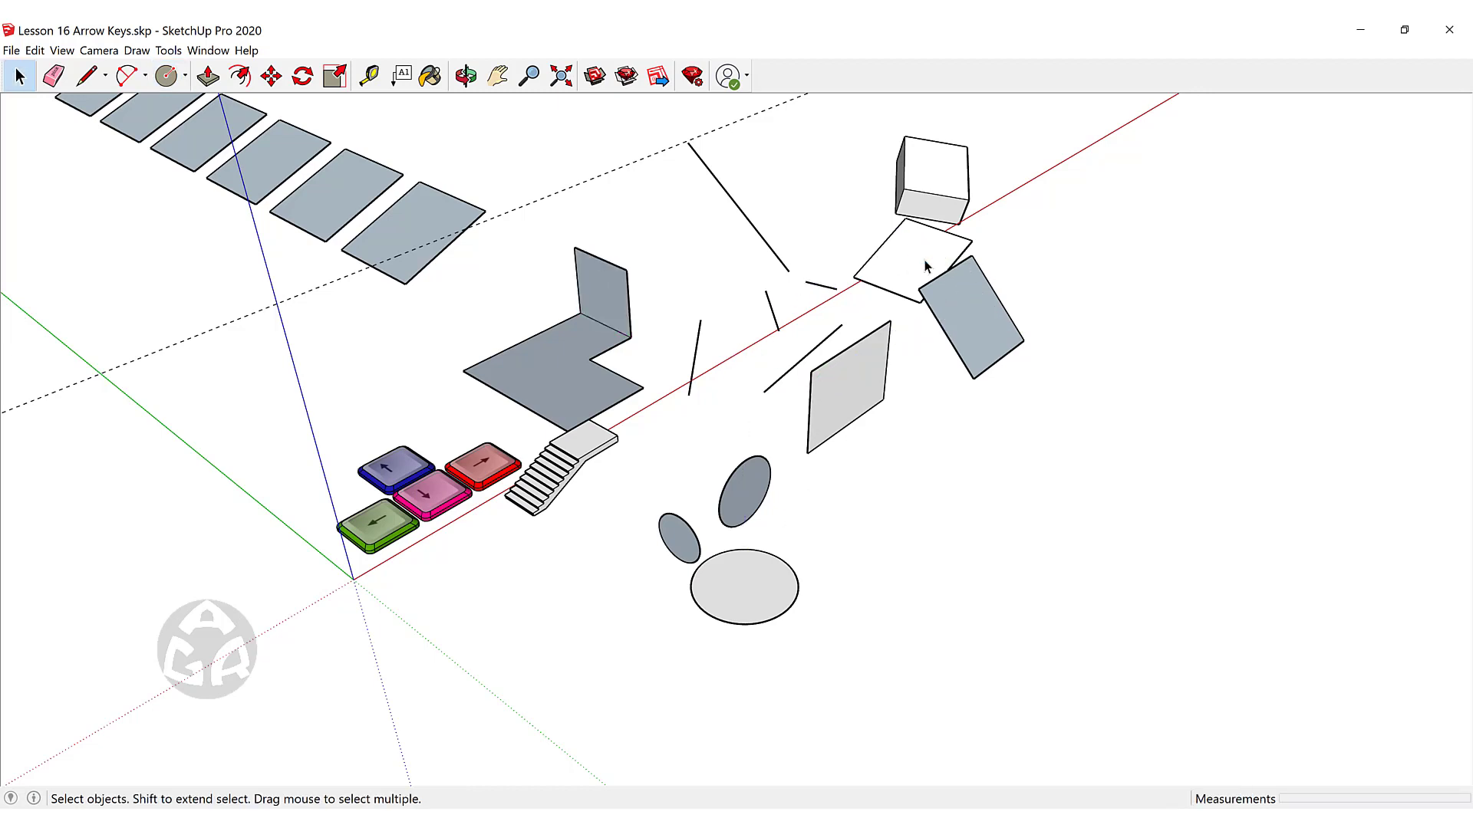
click(926, 266)
key(c)
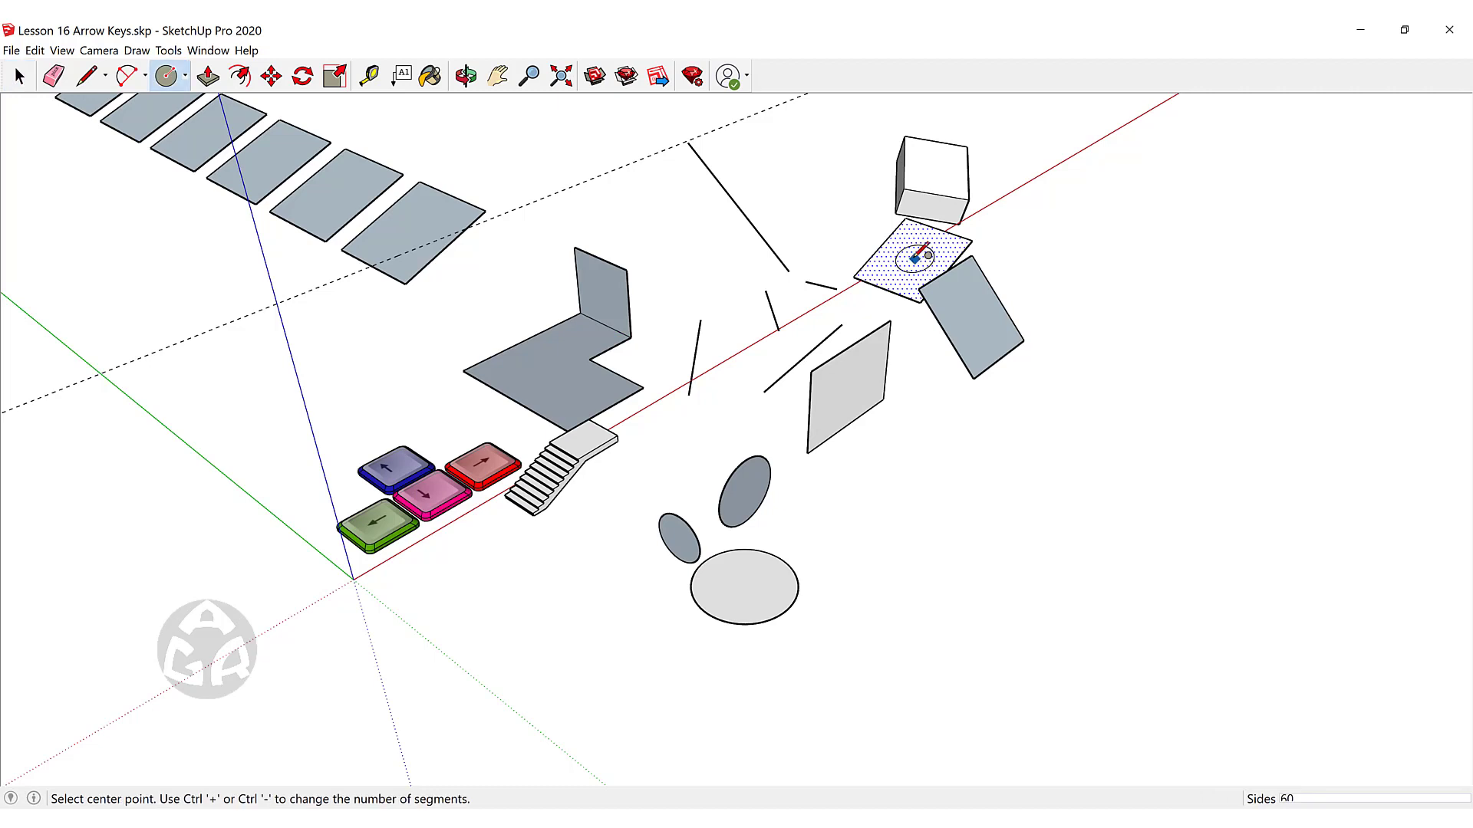
key(Down)
key(space)
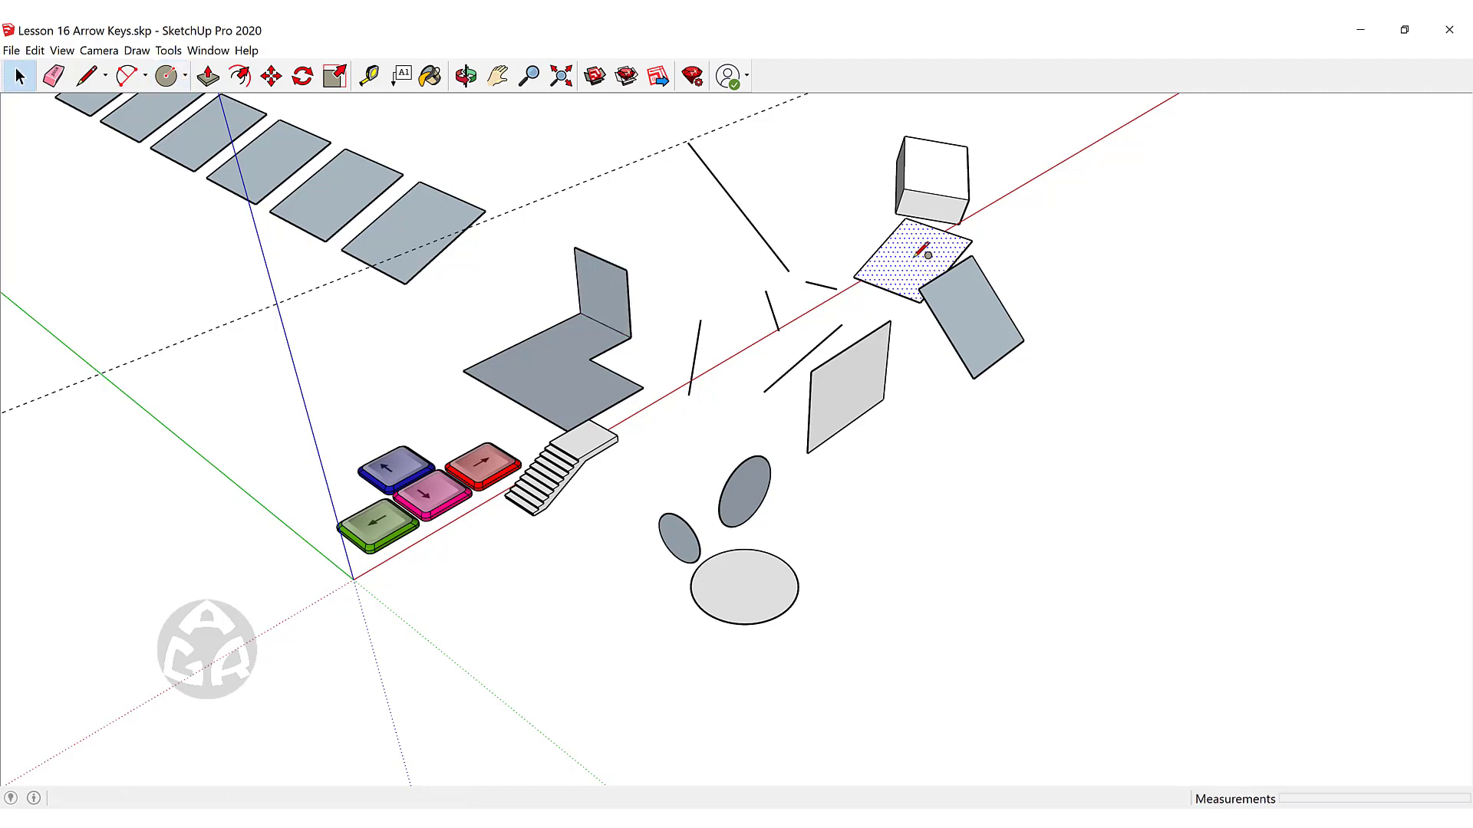
click(717, 243)
Draw a circle on the empty ground beside the other circles, with its plane locked parallel to the tilted white rectangle.
middle_drag(915, 248, 932, 286)
key(c)
key(Down)
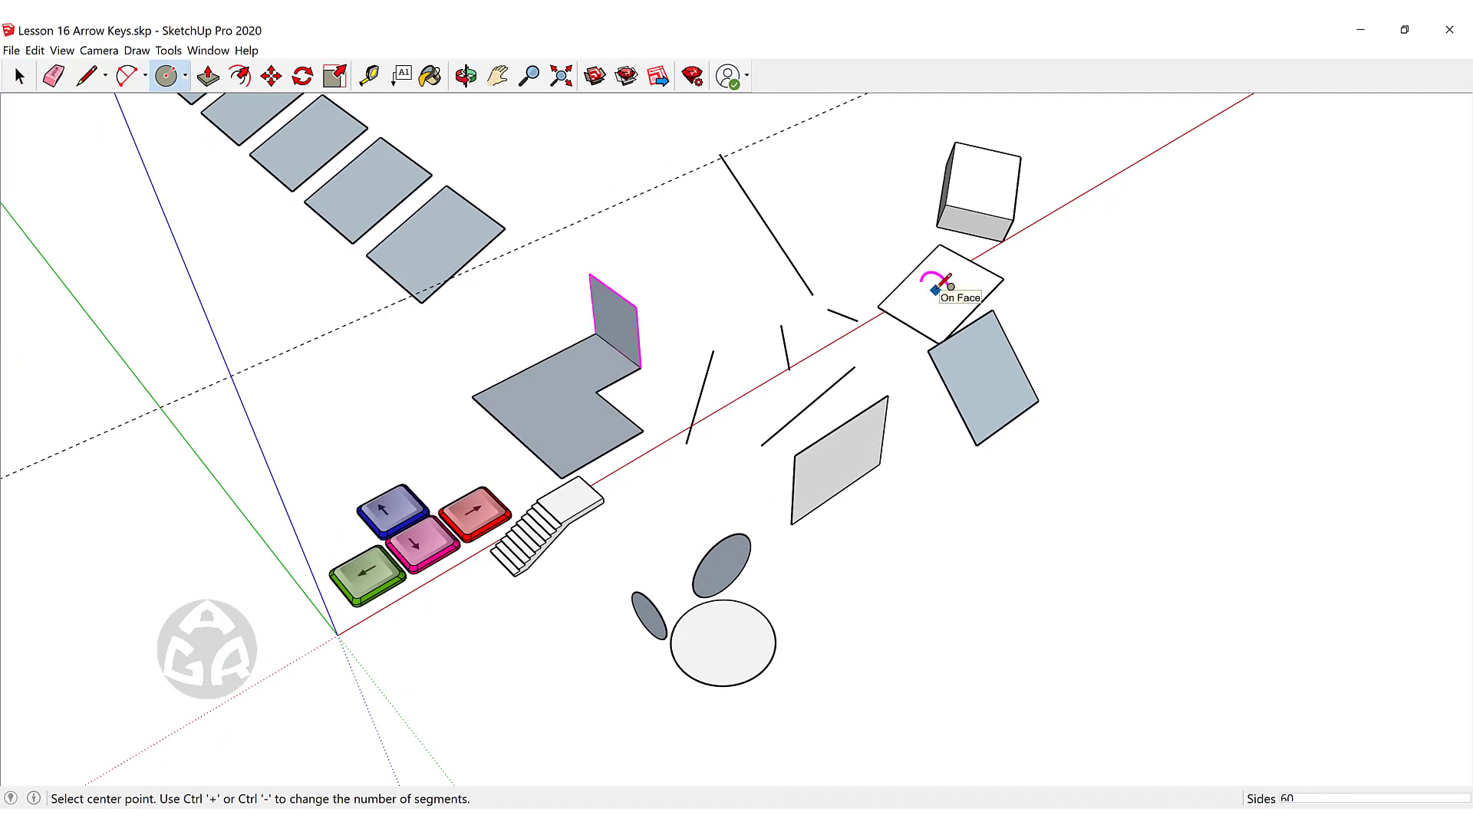
key(Down)
key(Down)
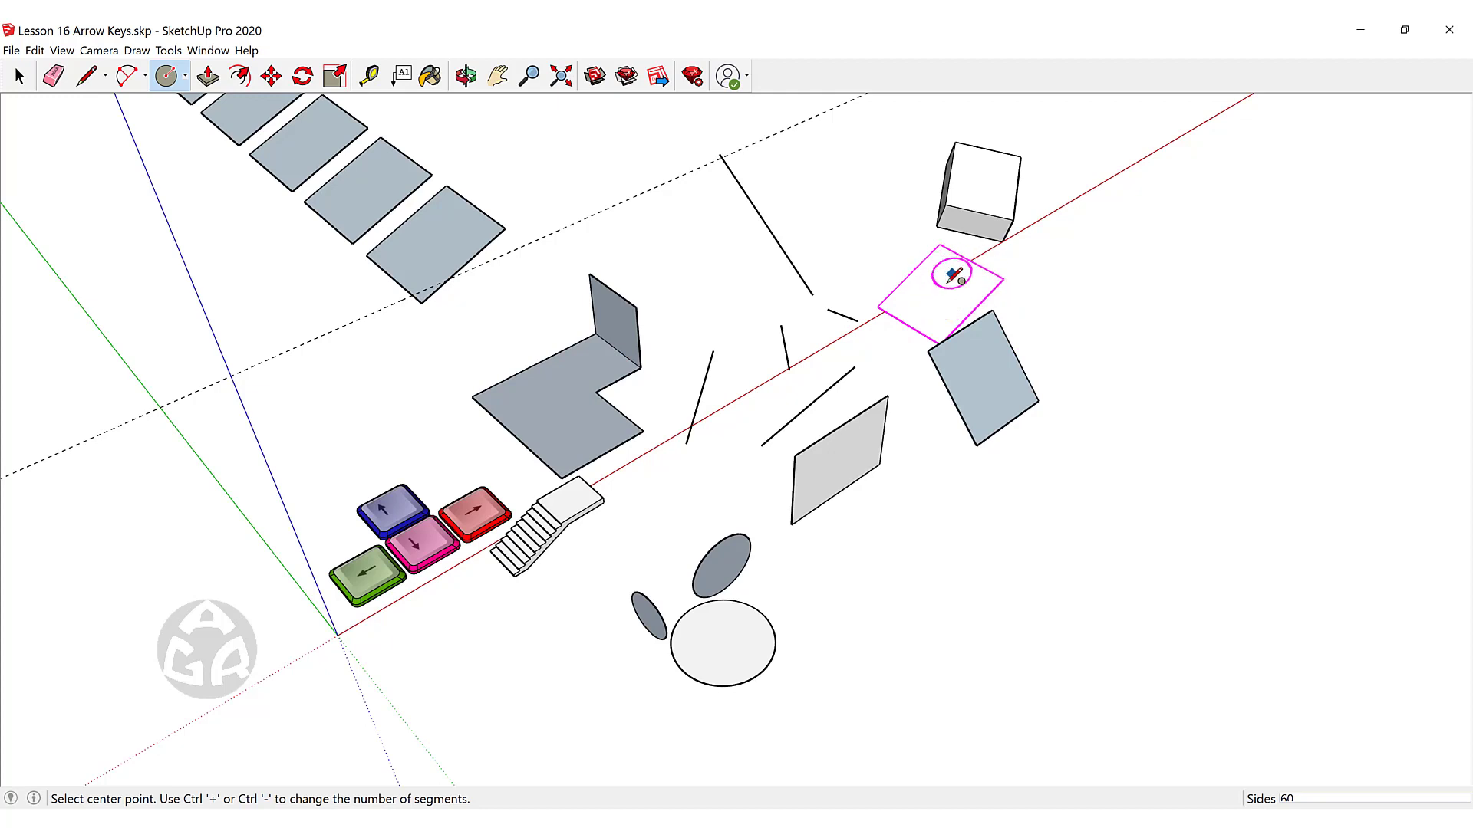
middle_drag(950, 273, 803, 559)
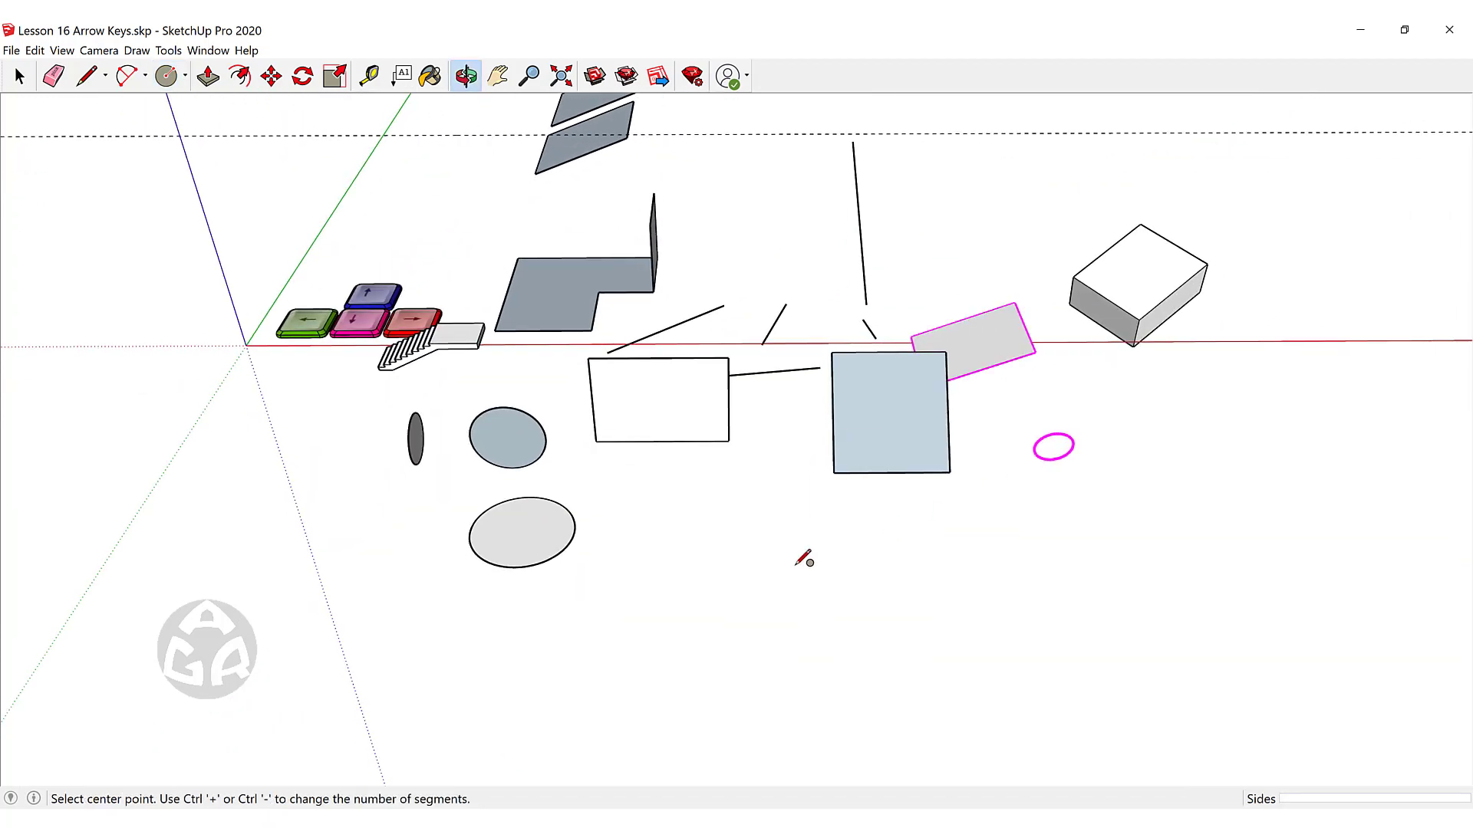
click(674, 528)
click(720, 537)
key(space)
Draw another circle on the empty ground with its plane locked parallel to the tilted blue-grey rectangle.
middle_drag(707, 591, 990, 483)
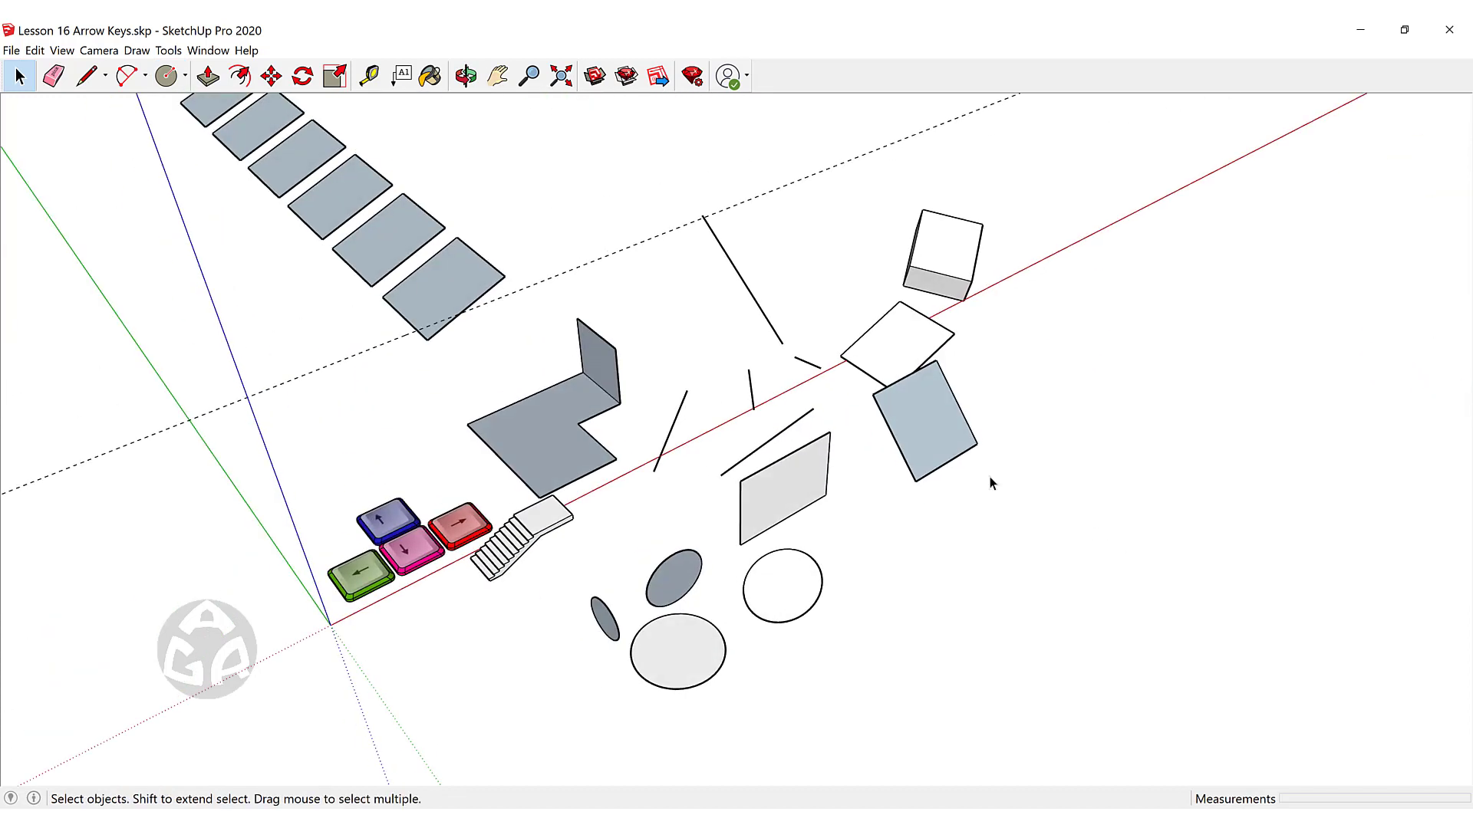
scroll(919, 445, up, 3)
key(c)
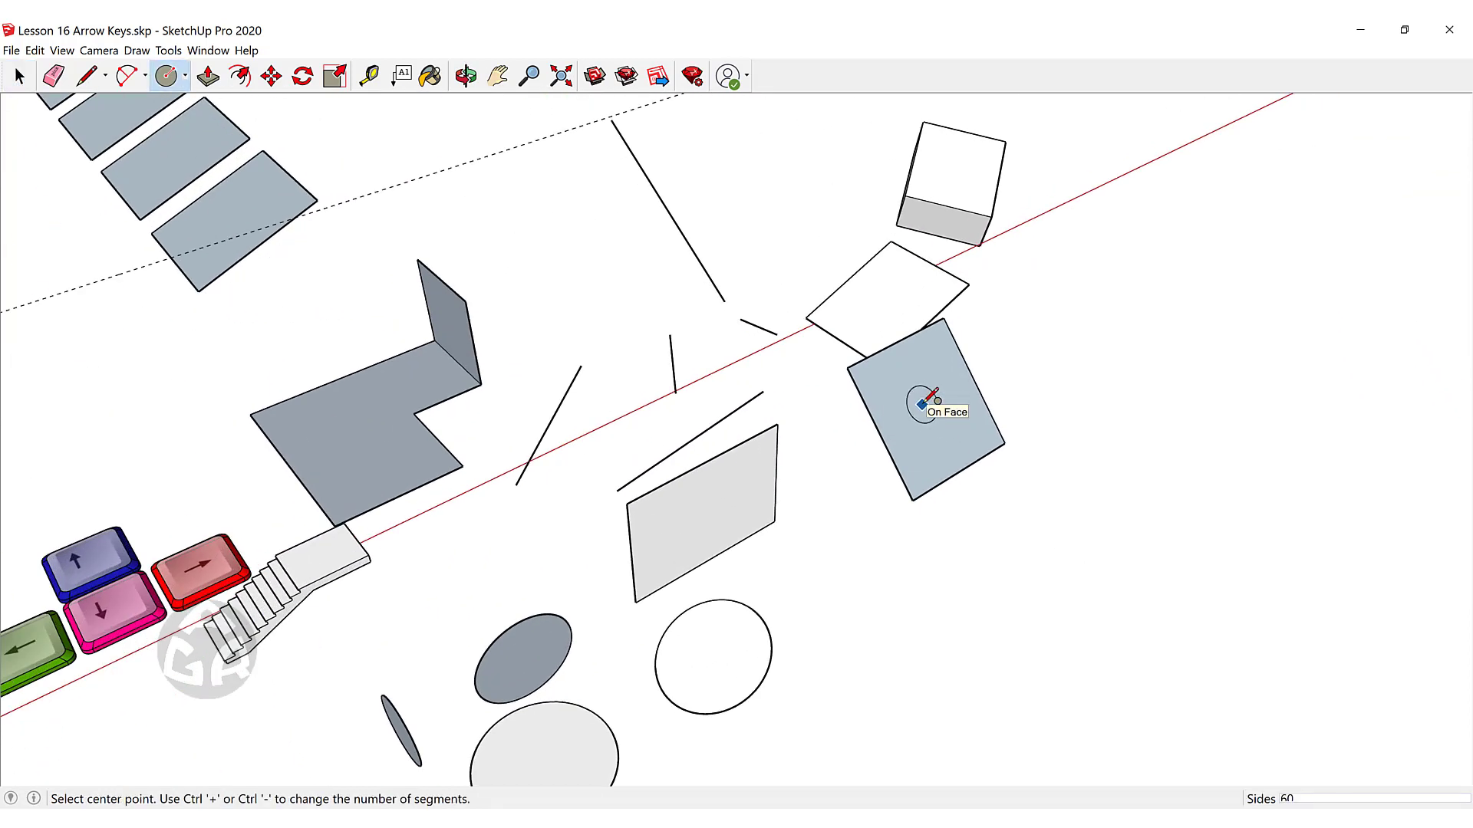
key(Down)
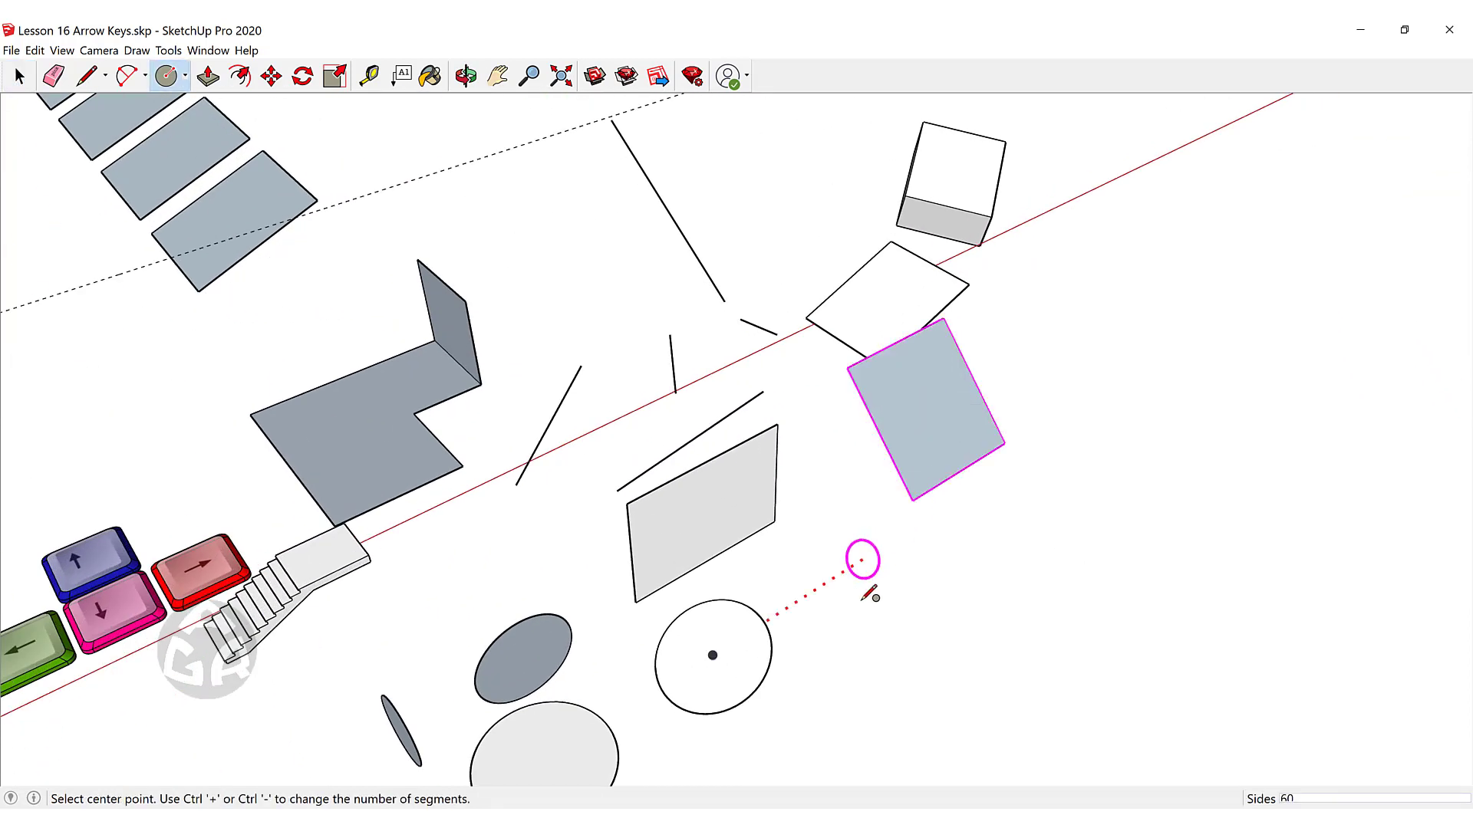
click(905, 646)
click(964, 596)
key(space)
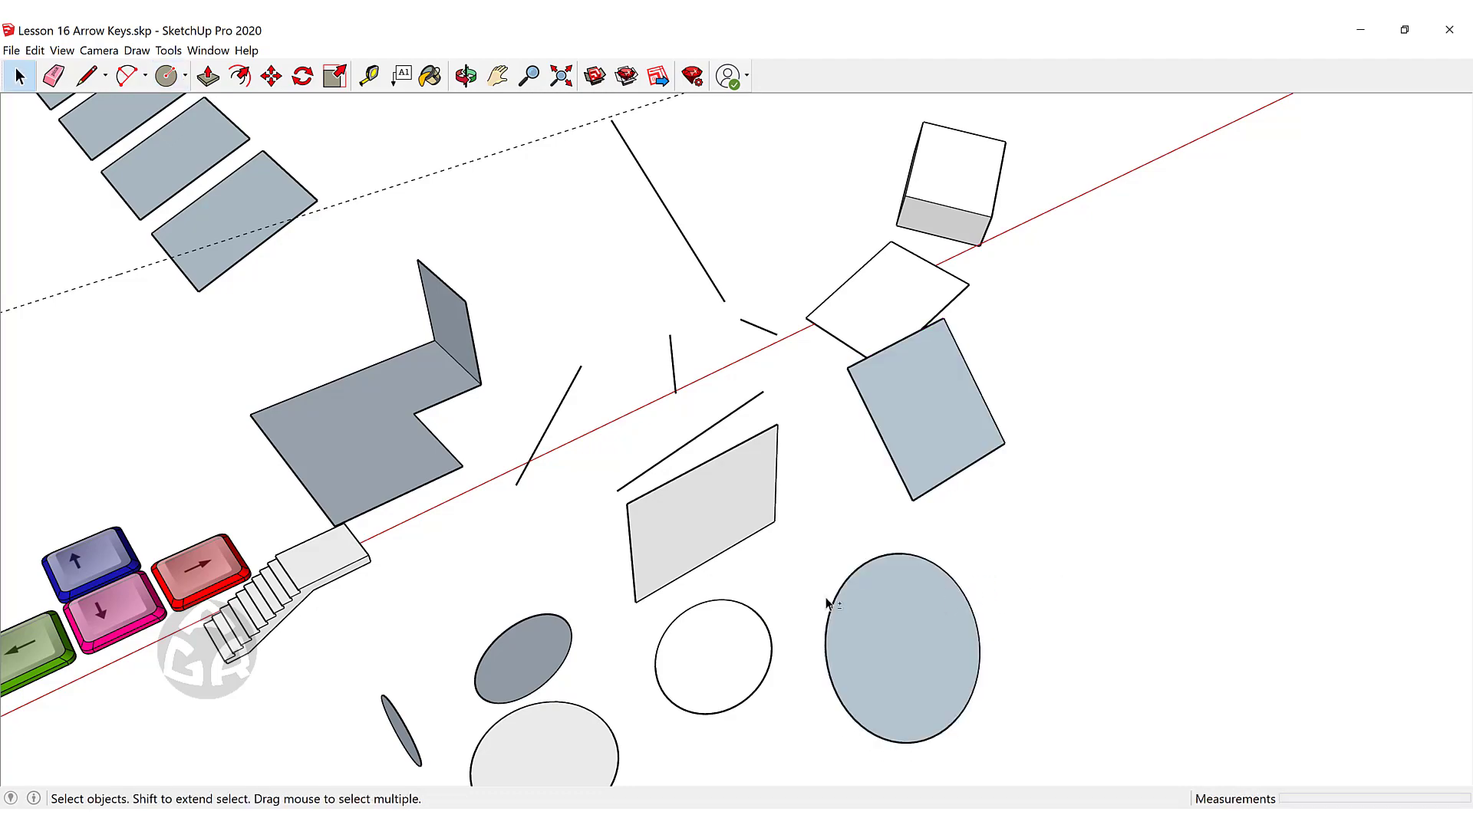
Draw a half-circle 2-point arc in front of the origin, with its endpoints along the red direction and a vertical bulge of about 2.99 m.
middle_drag(826, 602, 763, 502)
scroll(694, 320, down, 5)
scroll(767, 394, up, 2)
middle_drag(766, 396, 635, 690)
key(a)
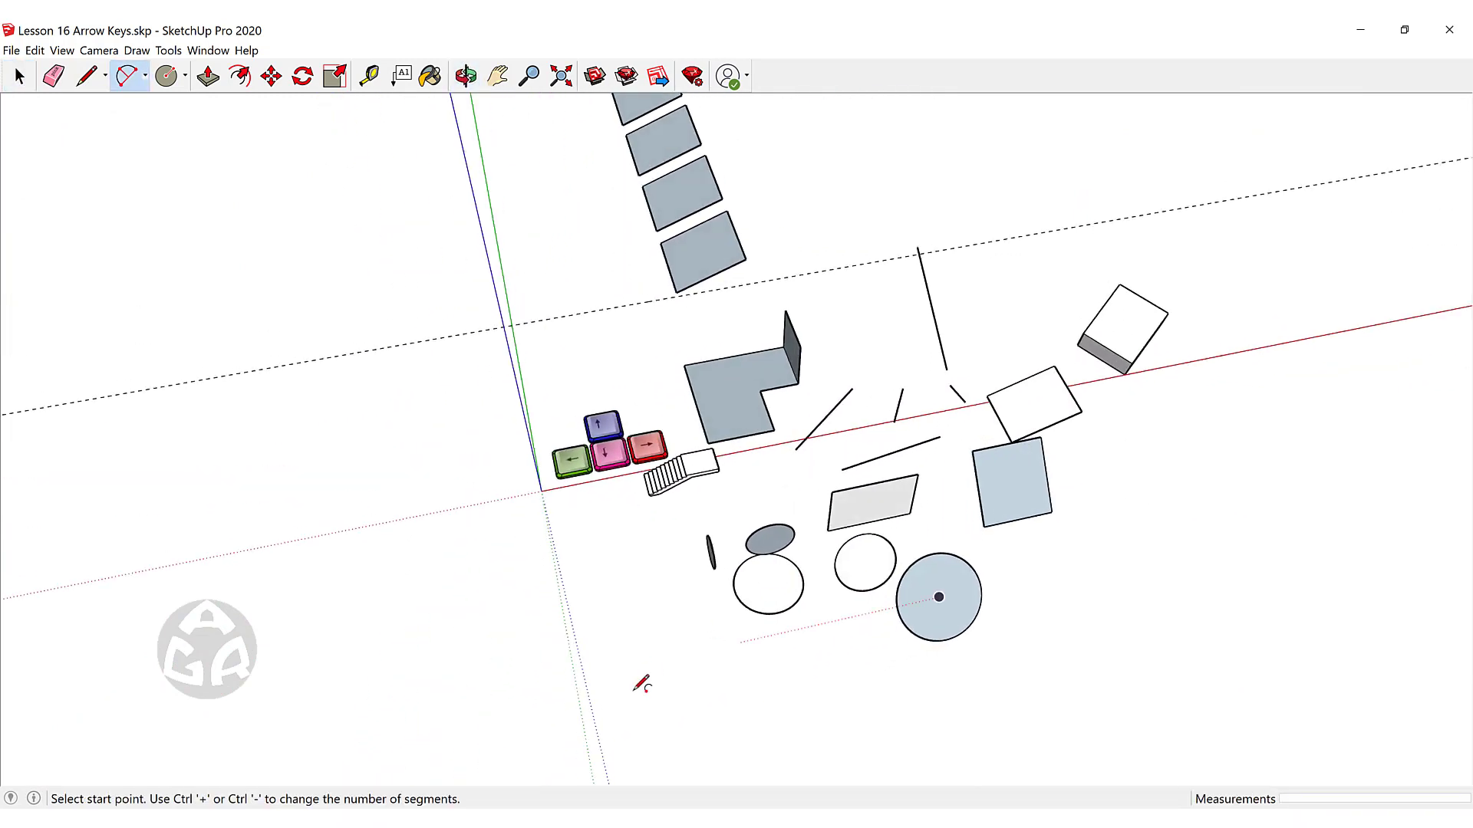
scroll(632, 693, up, 3)
scroll(563, 566, up, 1)
click(528, 615)
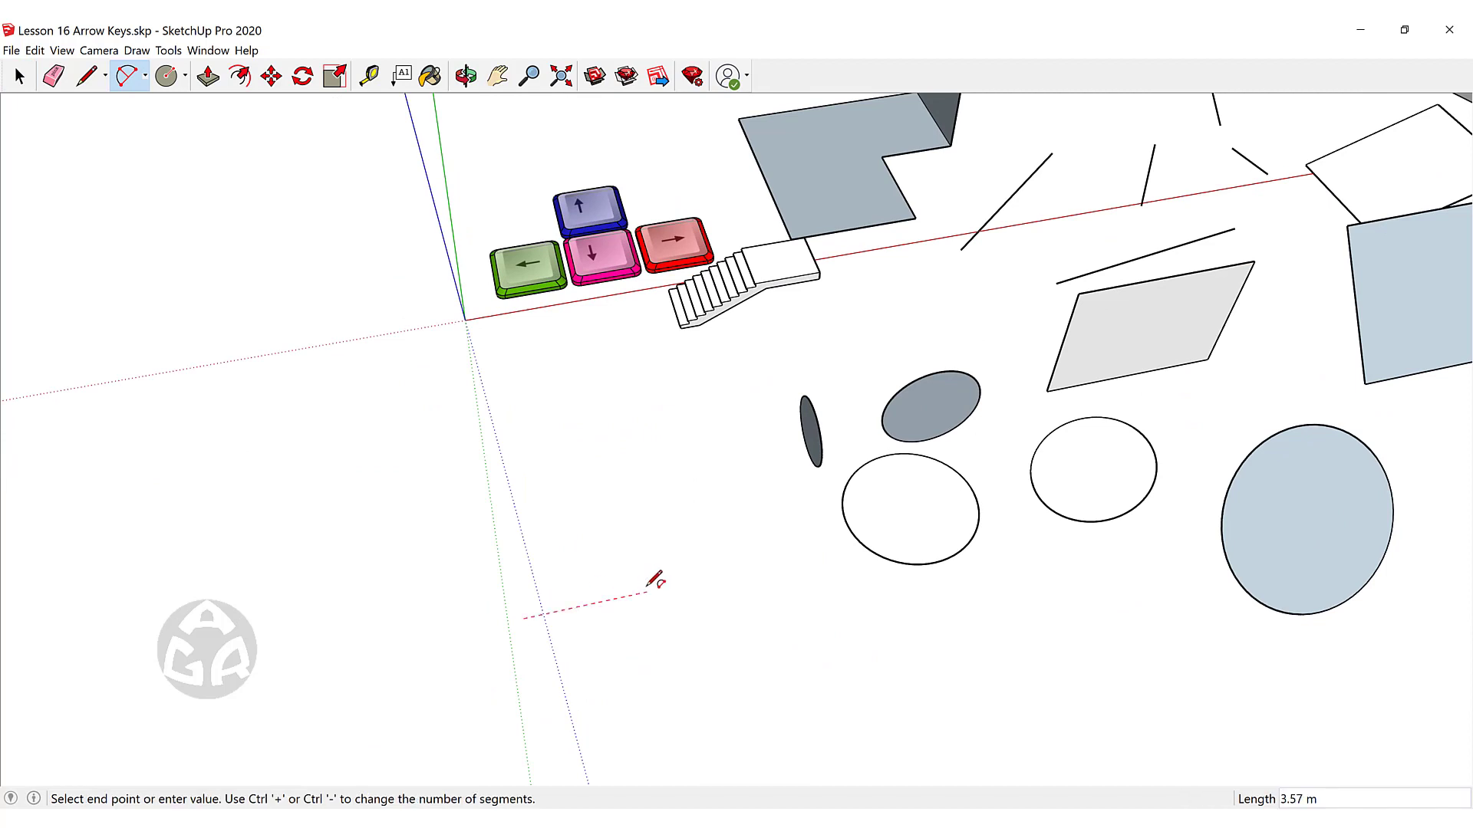
scroll(657, 581, up, 1)
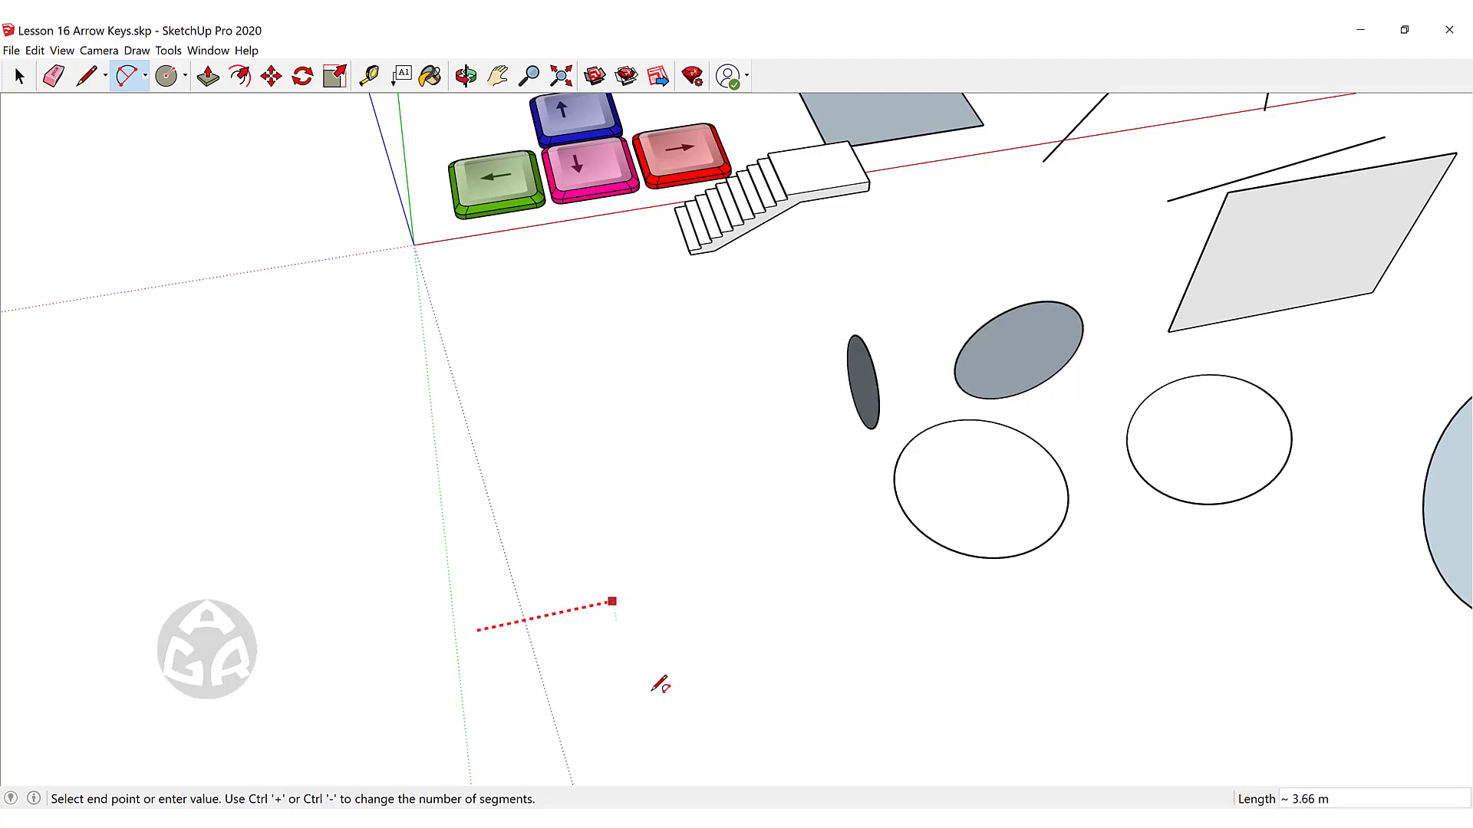
click(757, 570)
middle_drag(536, 602, 690, 516)
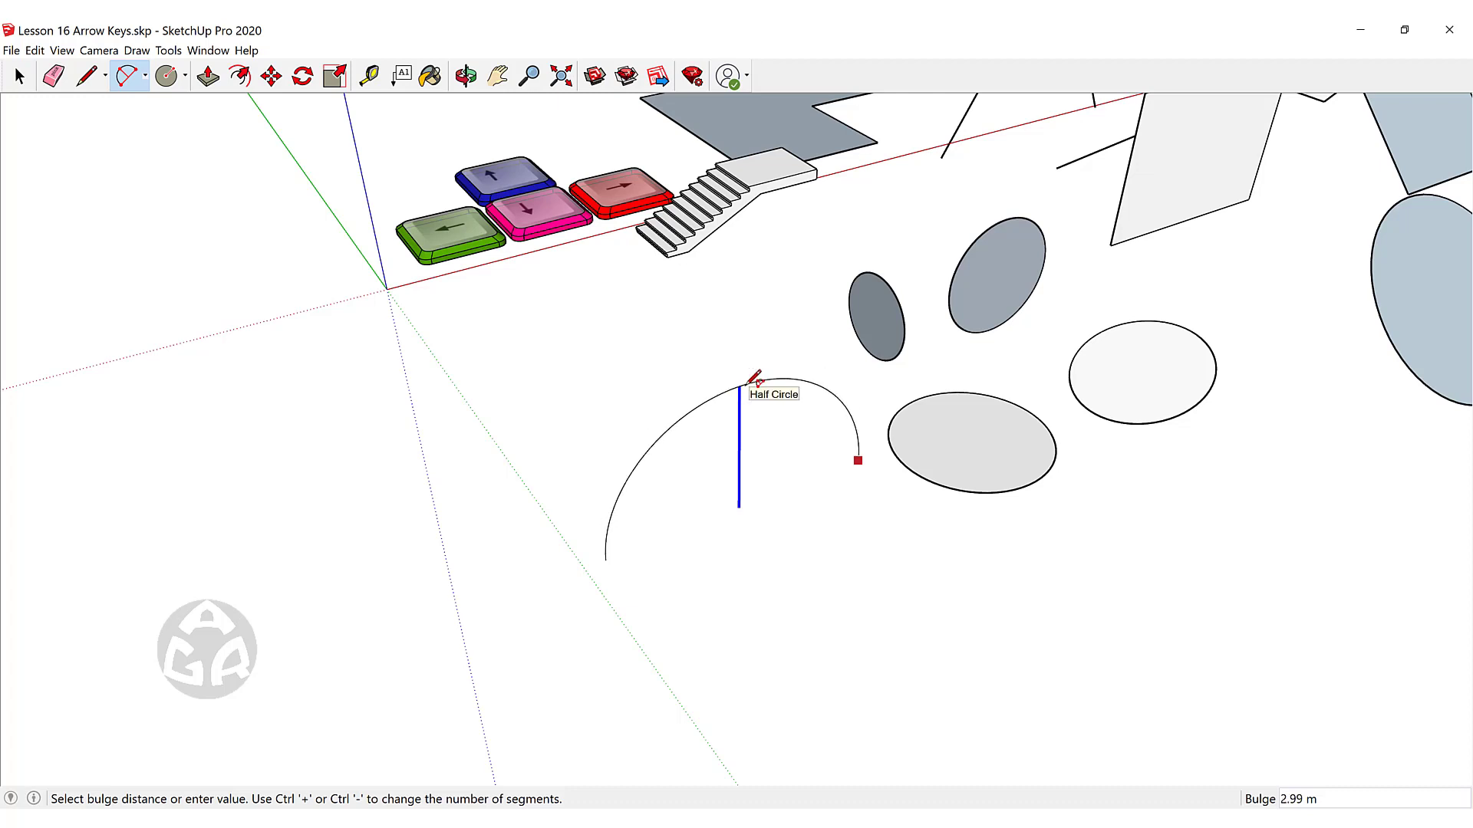
click(748, 384)
key(space)
Draw a 2-point arc behind the loose lines, with its chord parallel to the nearby slanted line and its bulge perpendicular to the long line.
scroll(628, 355, down, 4)
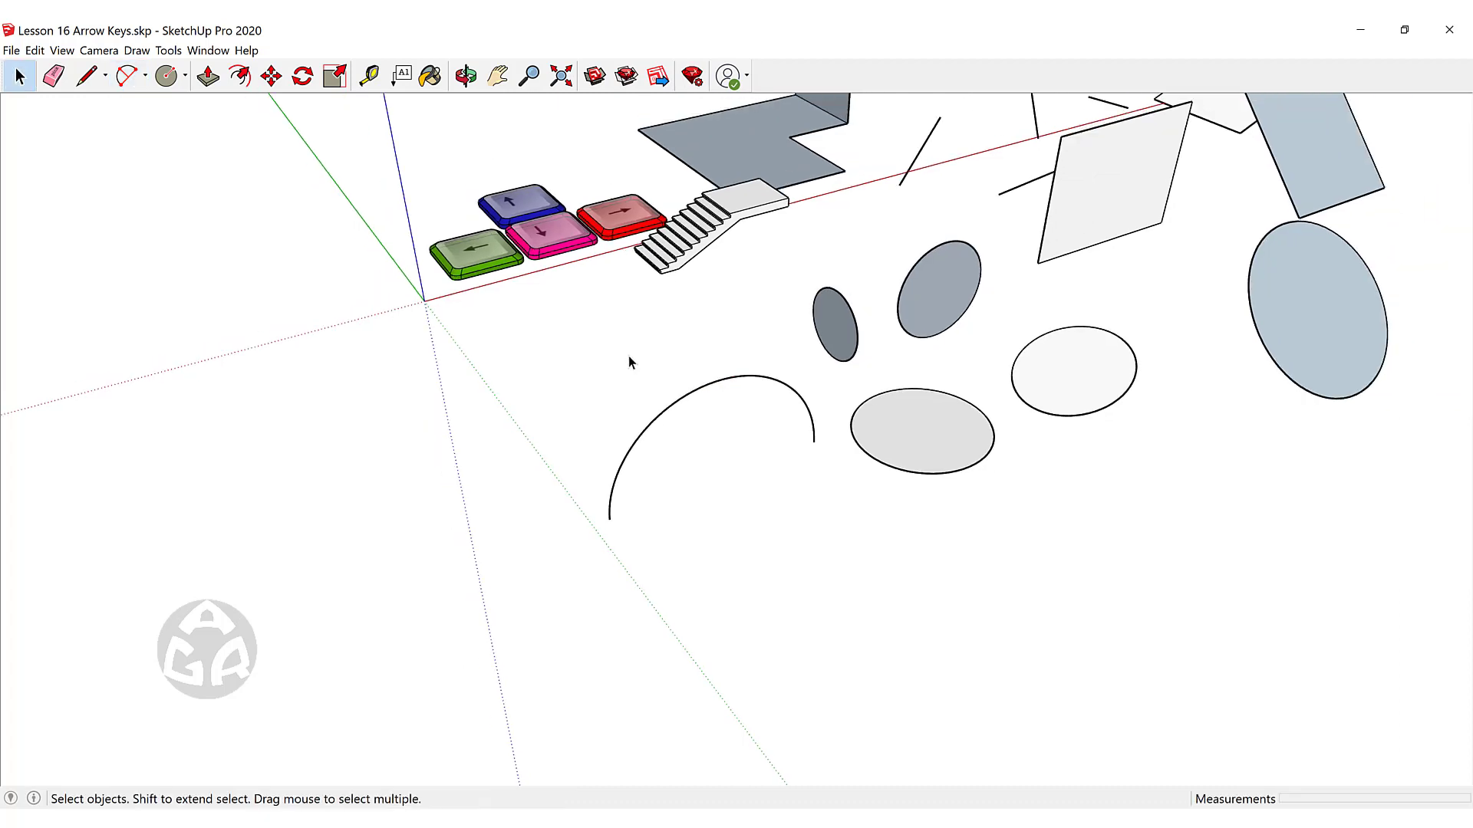
middle_drag(630, 355, 477, 458)
scroll(477, 445, up, 3)
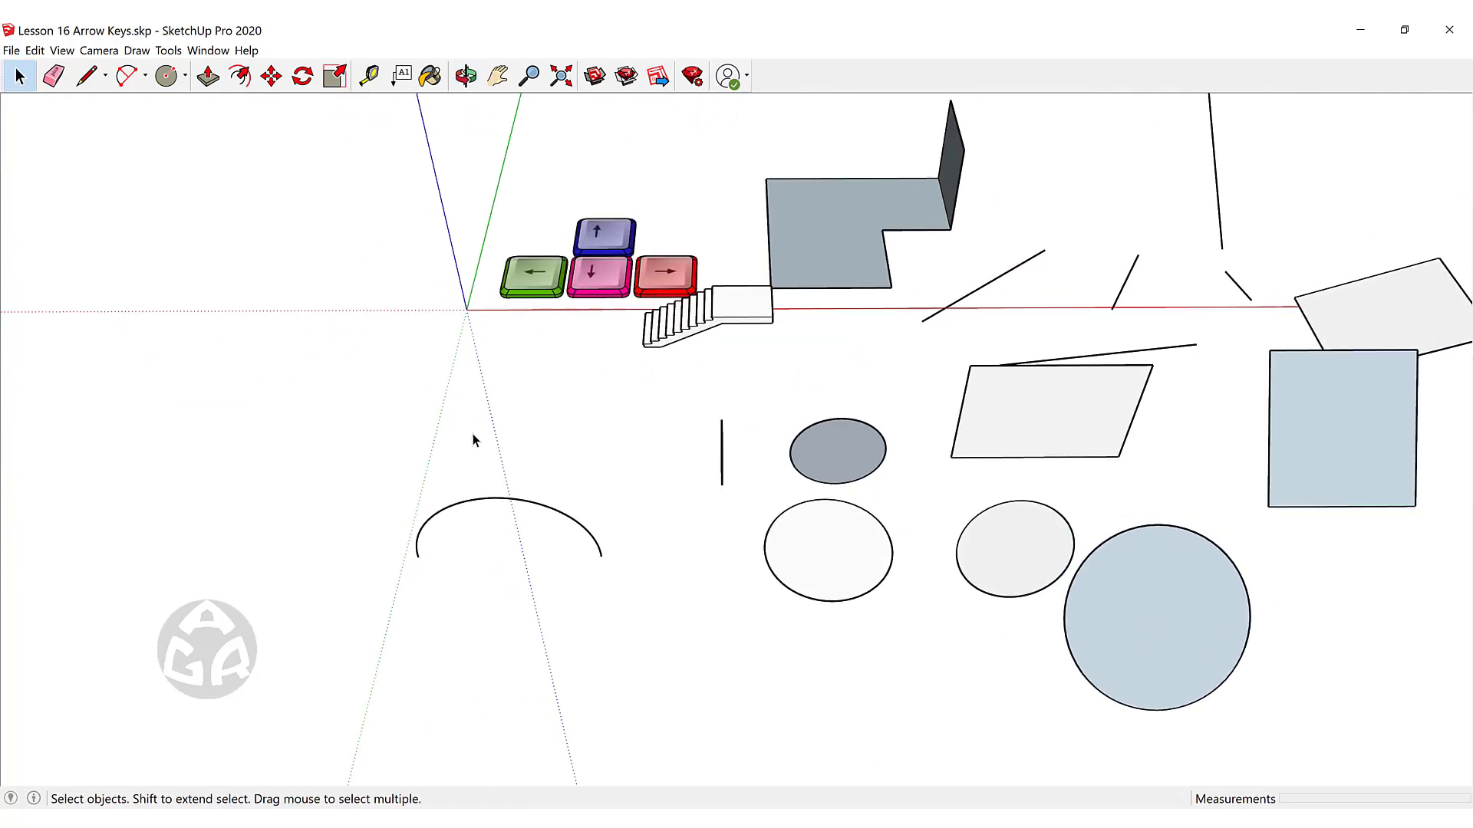
key(a)
middle_drag(905, 434, 819, 354)
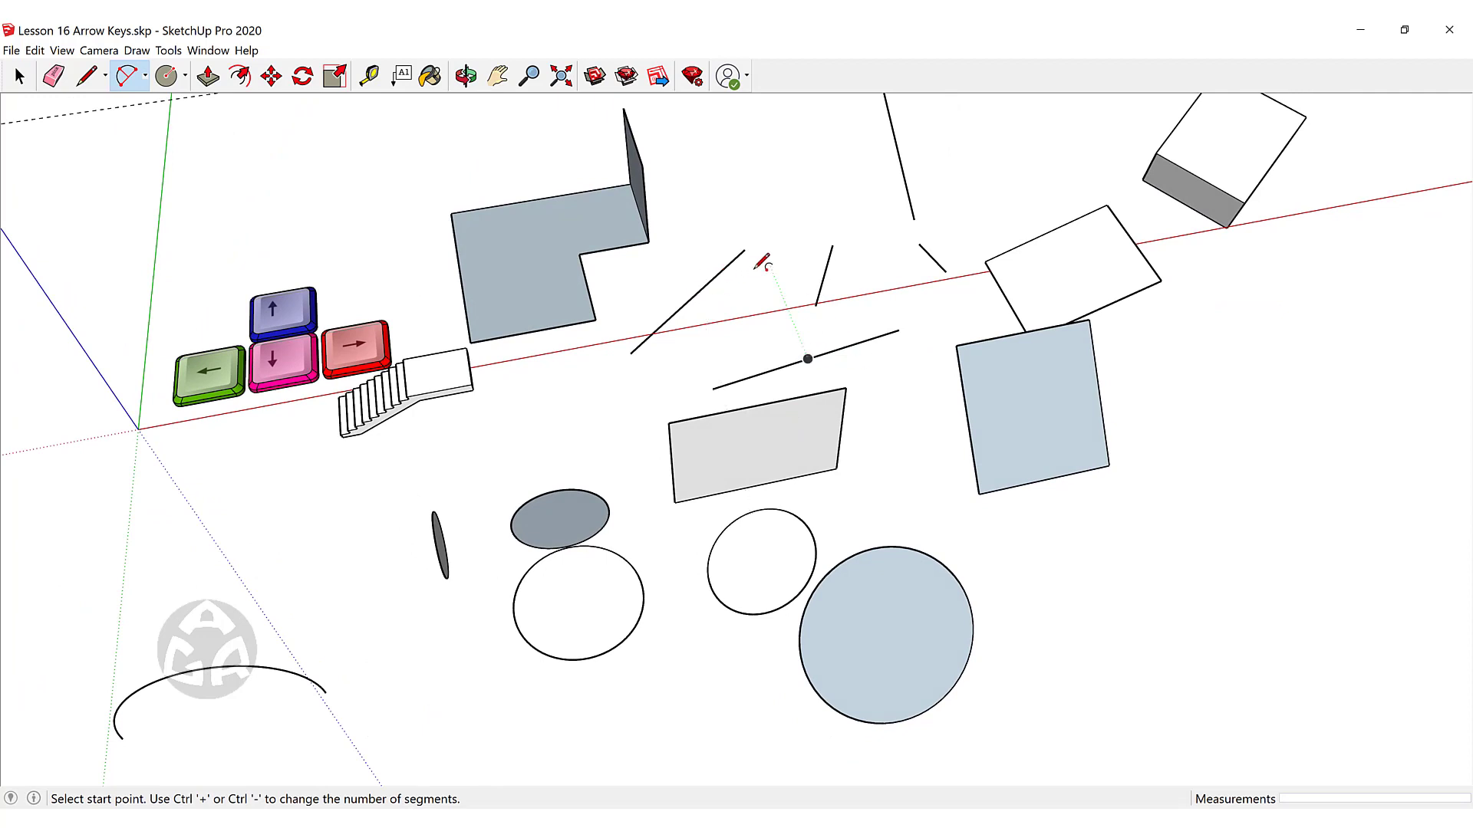
click(743, 198)
scroll(785, 193, up, 3)
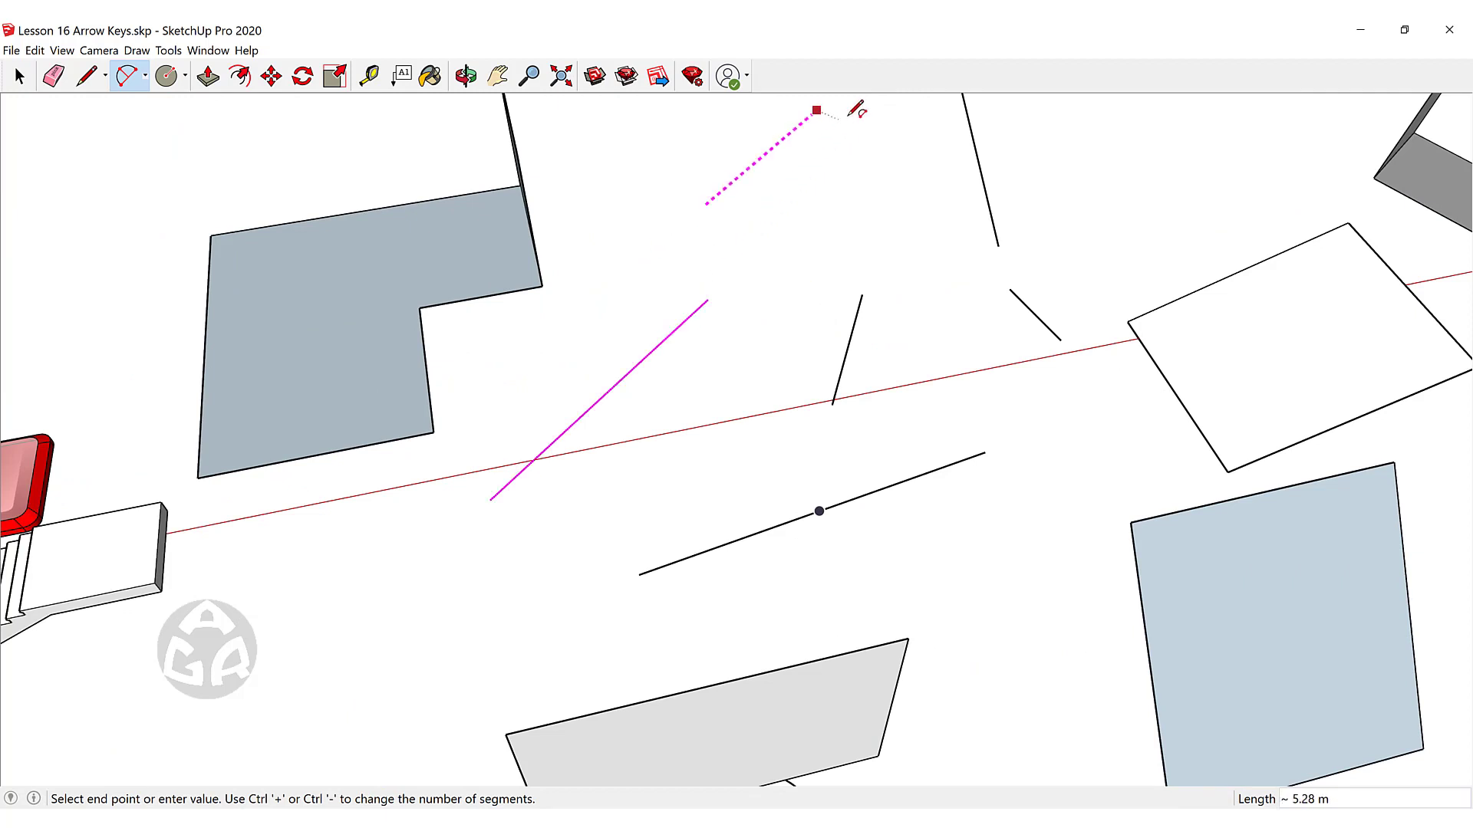
click(898, 104)
middle_drag(779, 233, 674, 302)
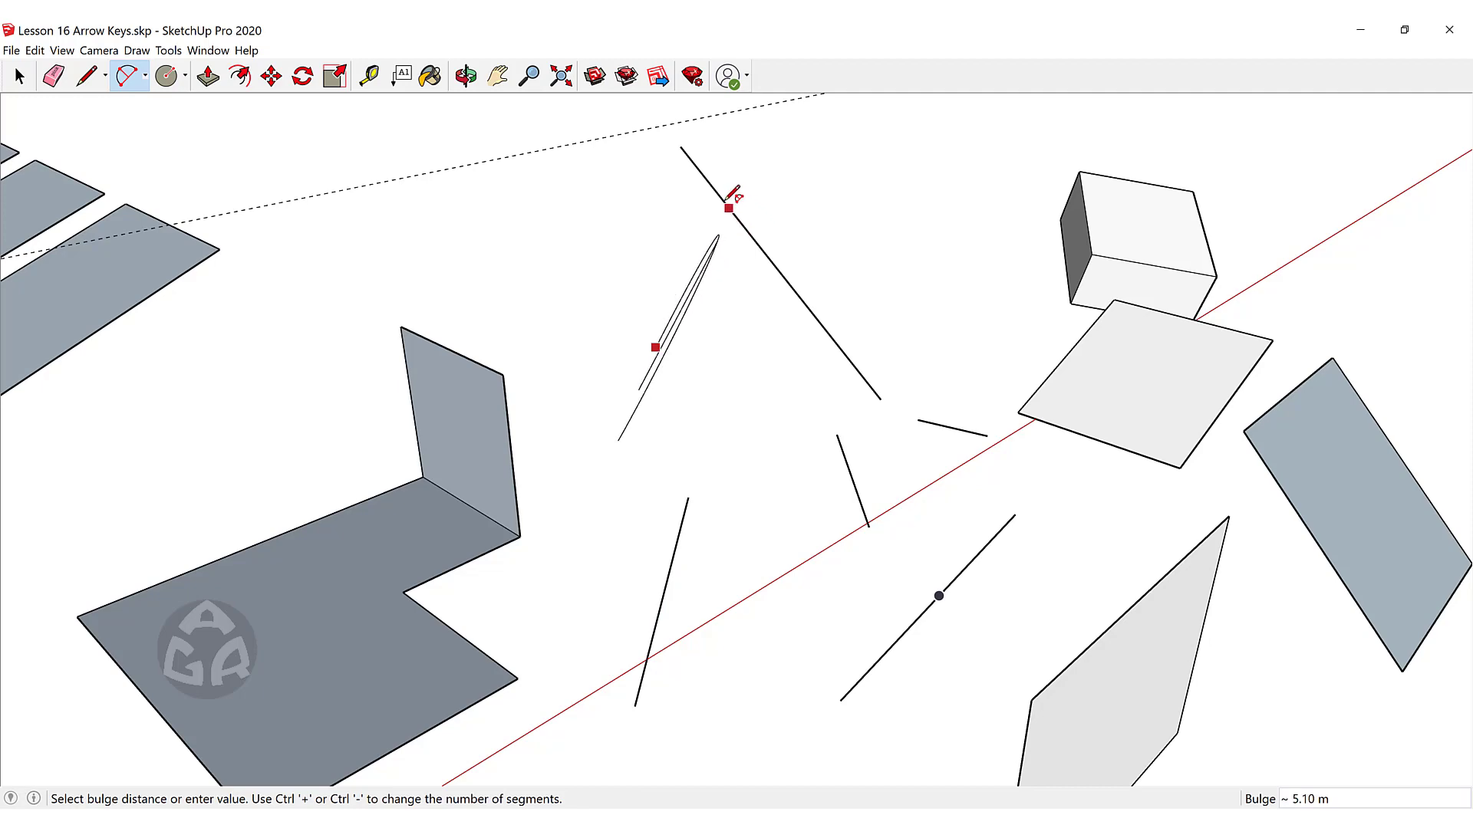
middle_drag(731, 197, 729, 417)
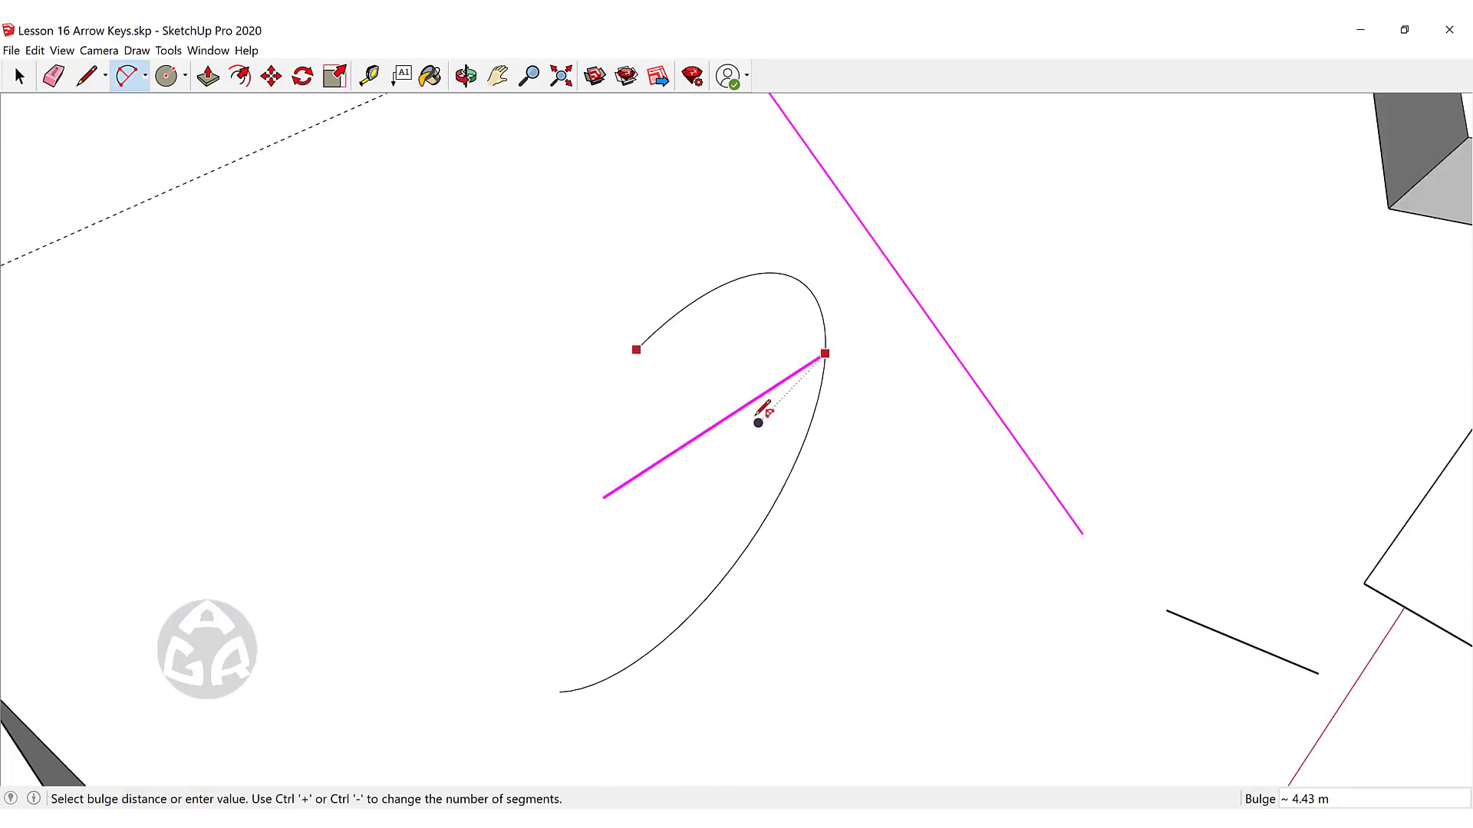
click(780, 466)
key(space)
Draw a 2-point arc beyond the long line, with a red-direction chord of about 5.1 m and its bulge locked perpendicular to that line.
scroll(662, 376, down, 4)
middle_drag(661, 379, 165, 399)
middle_drag(15, 376, 974, 437)
key(a)
click(946, 412)
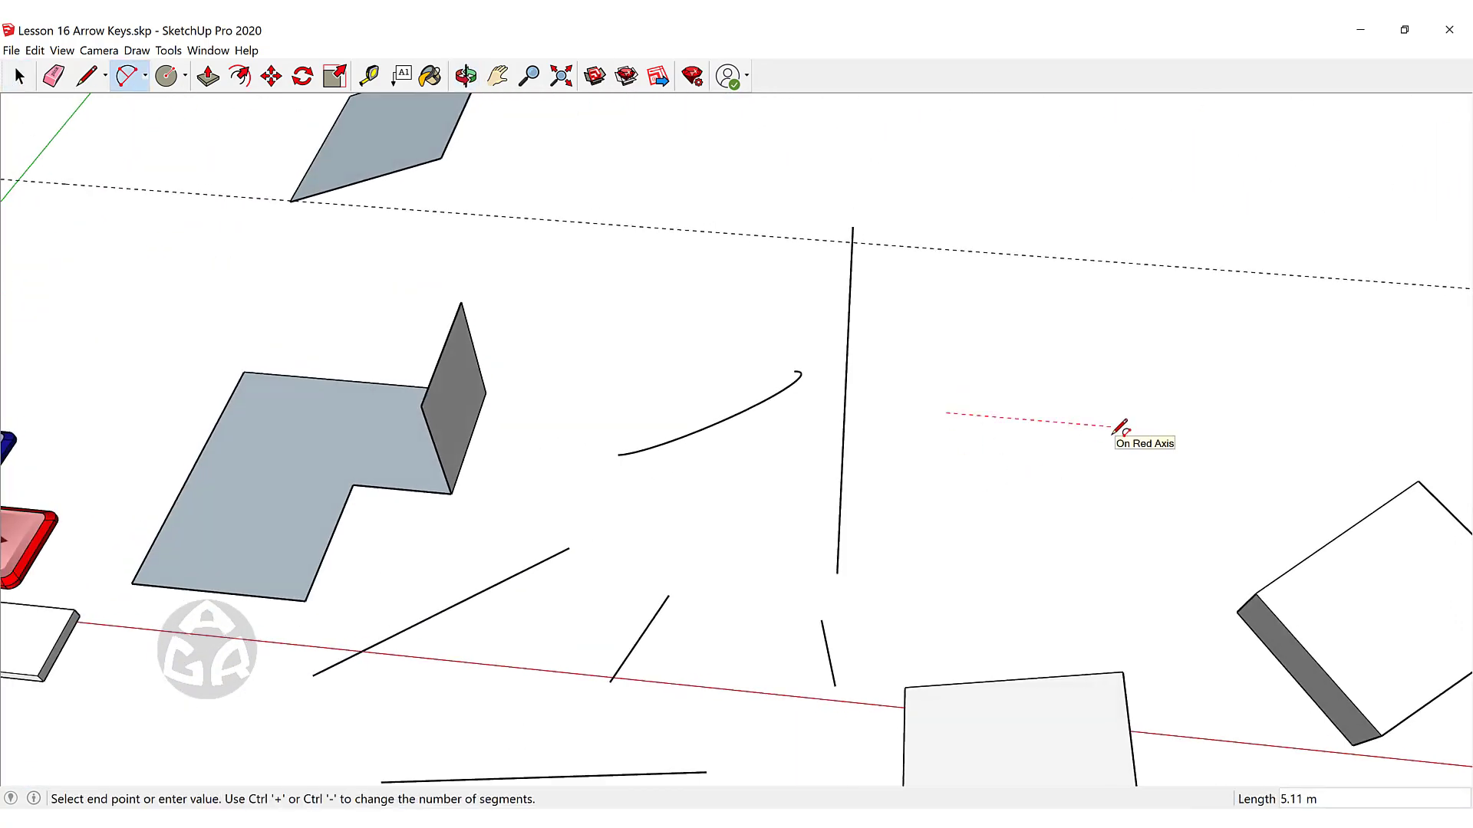
click(1126, 427)
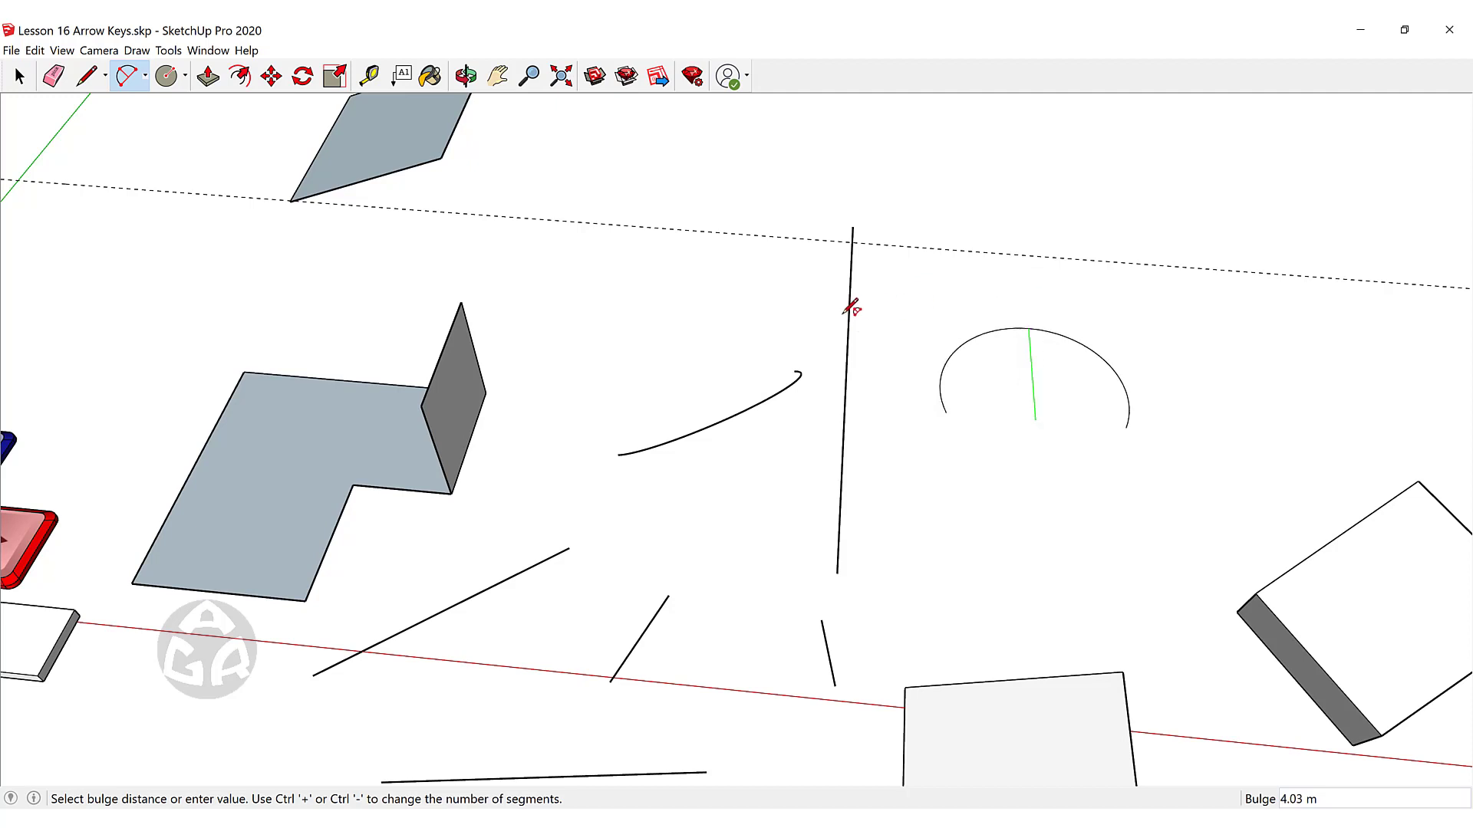
key(Down)
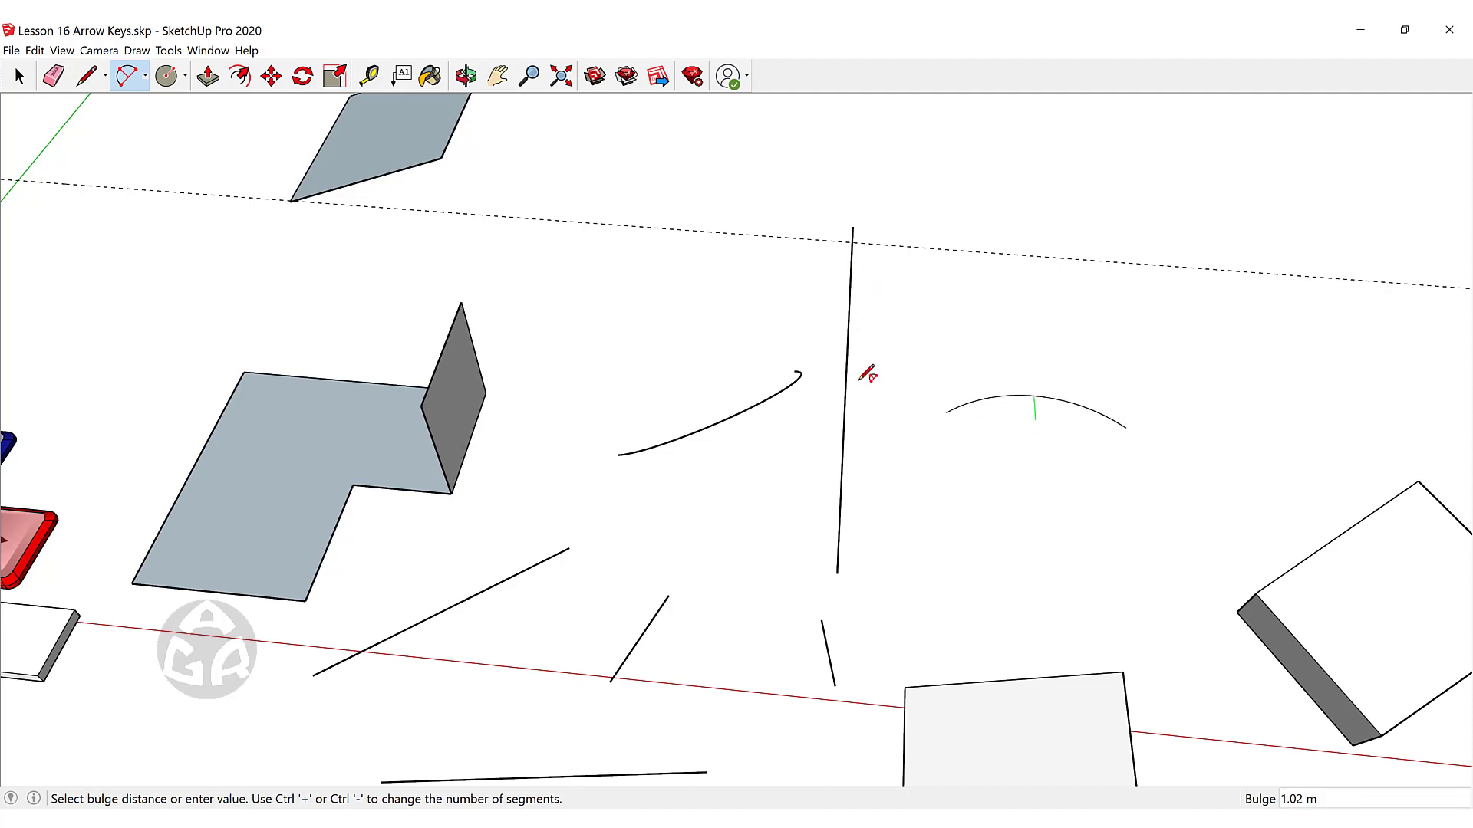
middle_drag(859, 334, 593, 400)
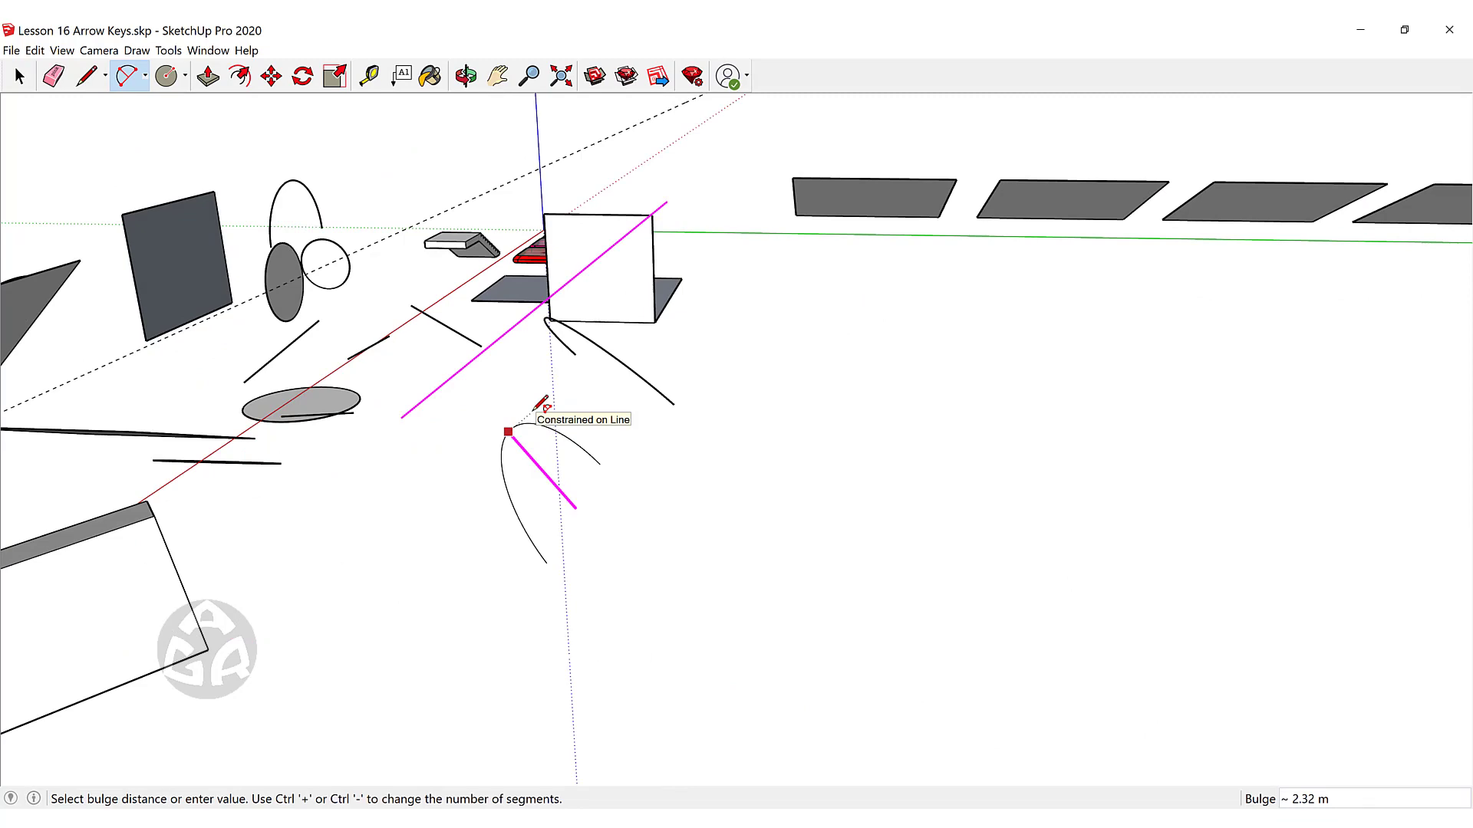
key(Escape)
key(space)
Review the finished model and examine the colour-coded arrow-key models near the origin up close.
middle_drag(520, 371, 680, 398)
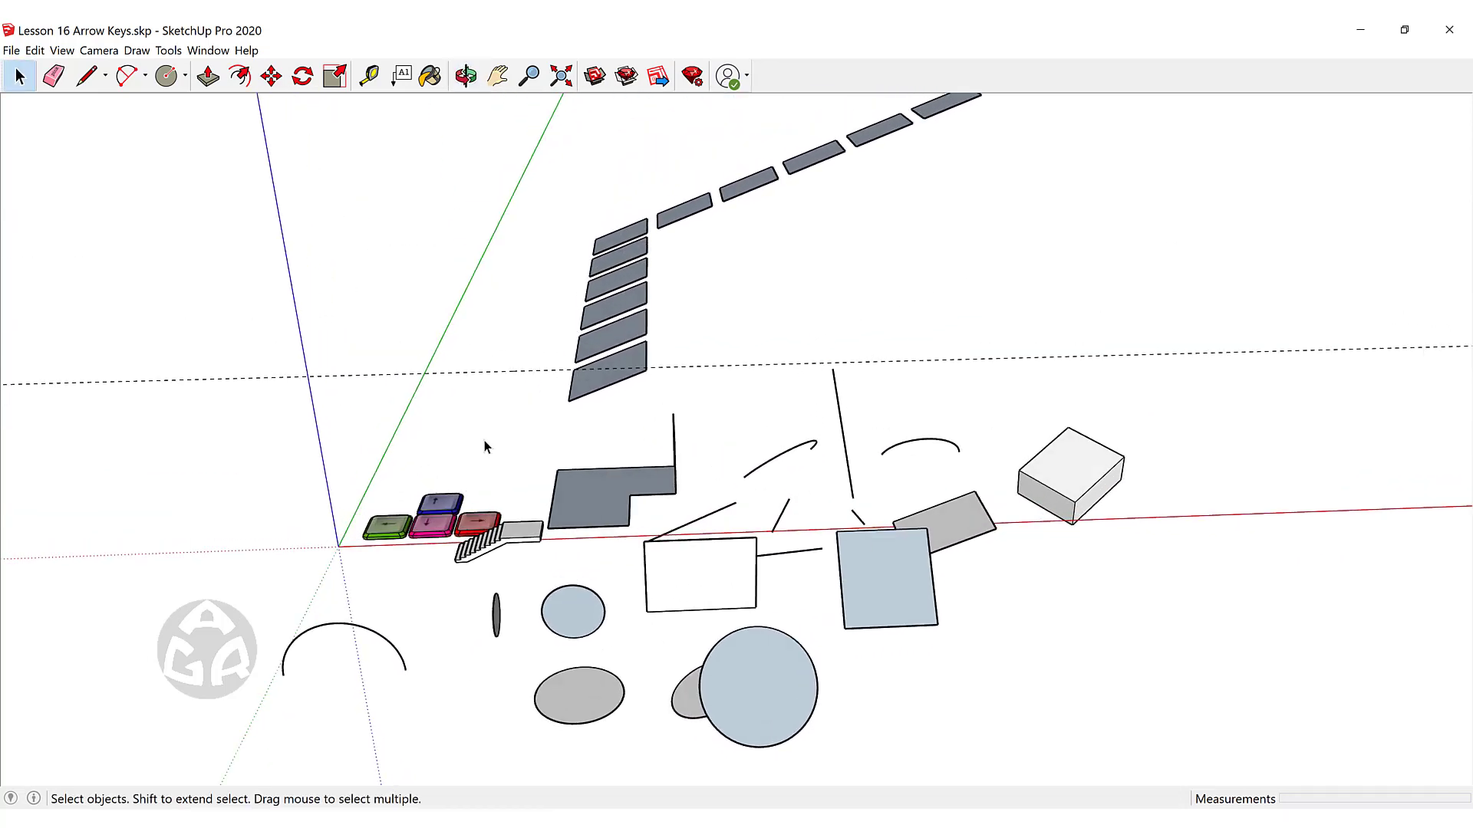
middle_drag(485, 441, 537, 540)
scroll(614, 683, up, 4)
scroll(626, 477, down, 5)
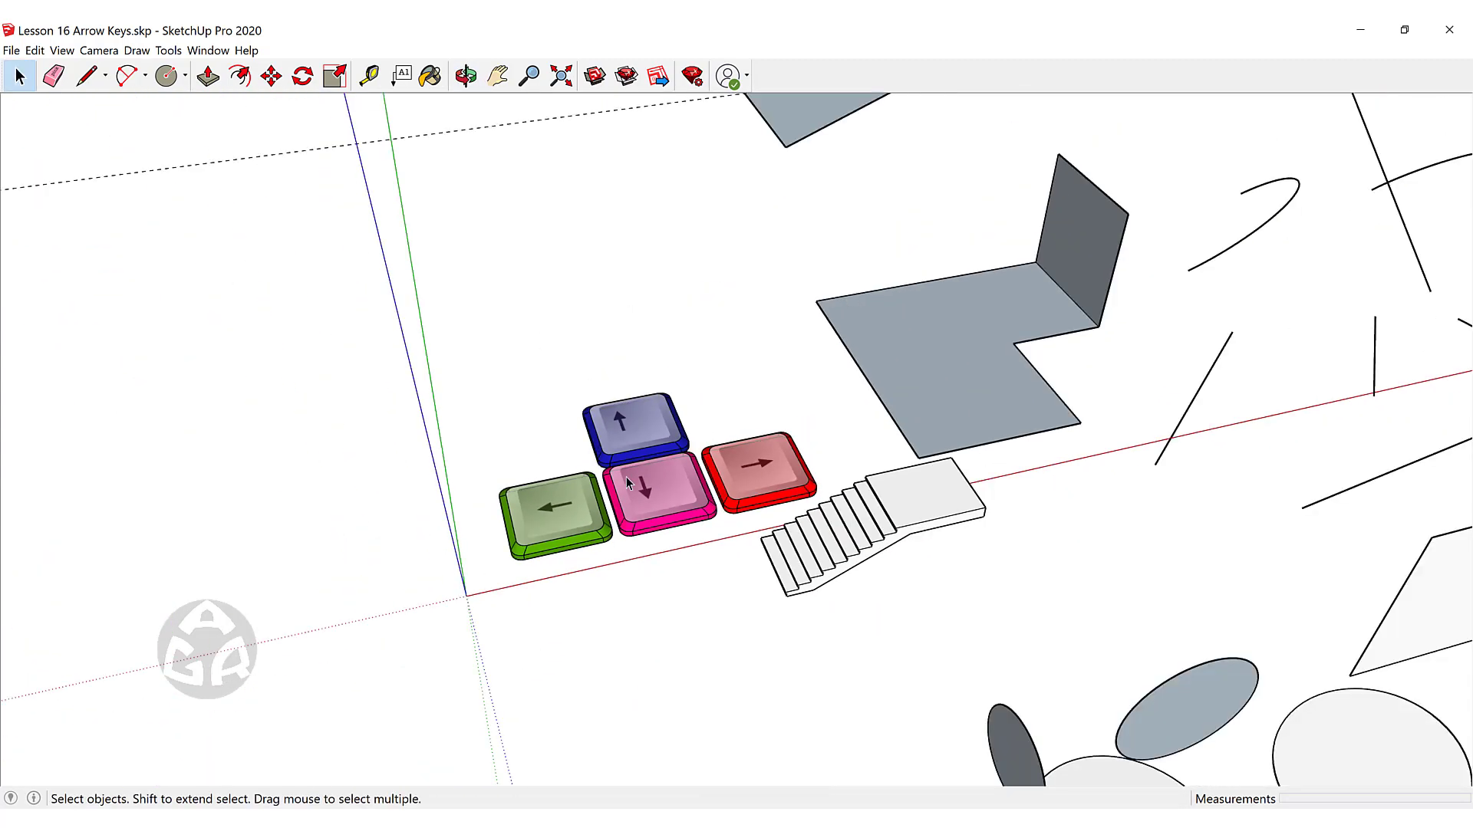
scroll(626, 476, down, 5)
middle_drag(776, 306, 723, 466)
scroll(731, 431, down, 3)
scroll(563, 583, up, 5)
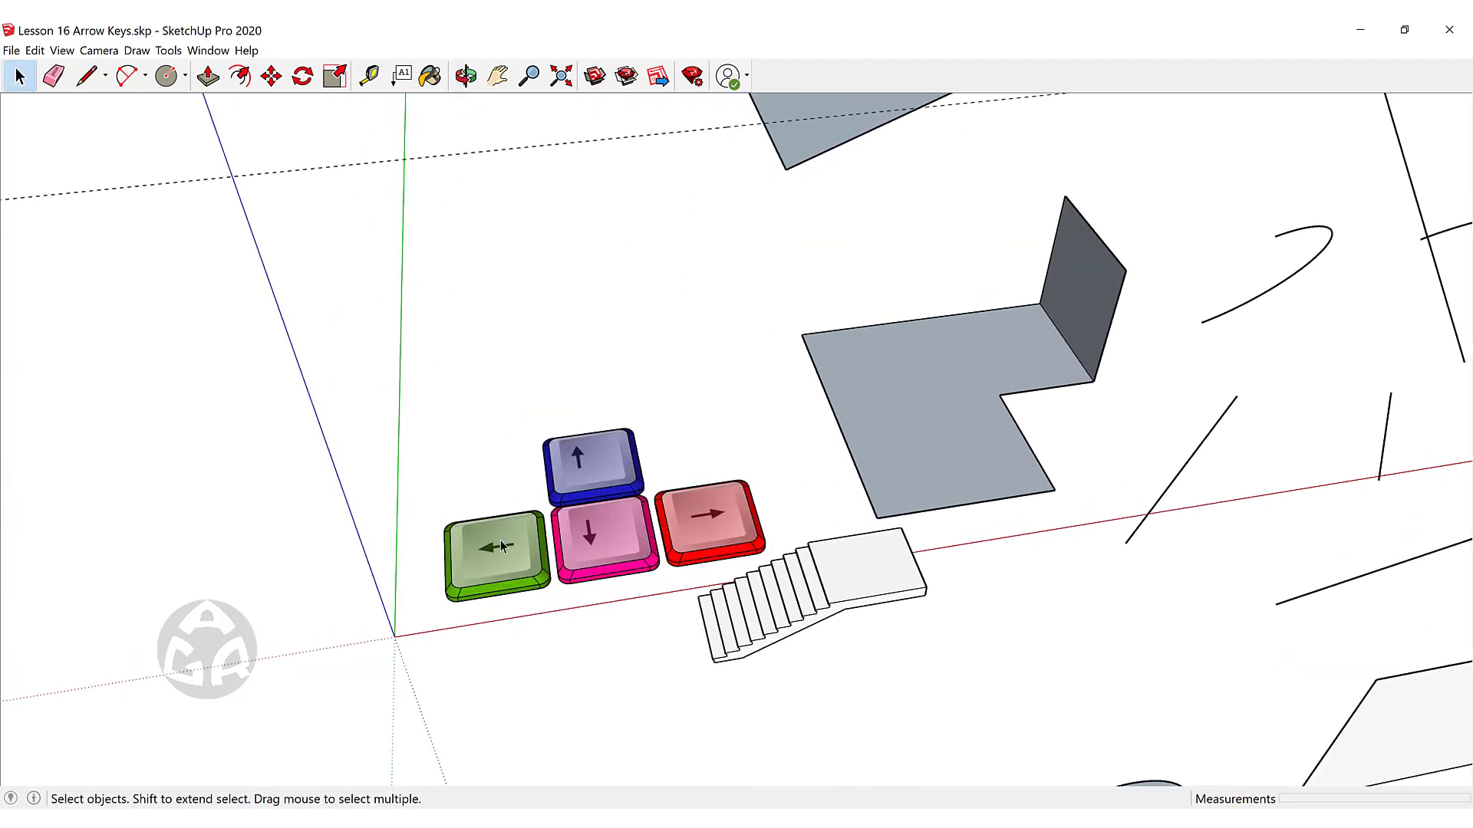
middle_drag(562, 571, 557, 609)
scroll(746, 593, up, 4)
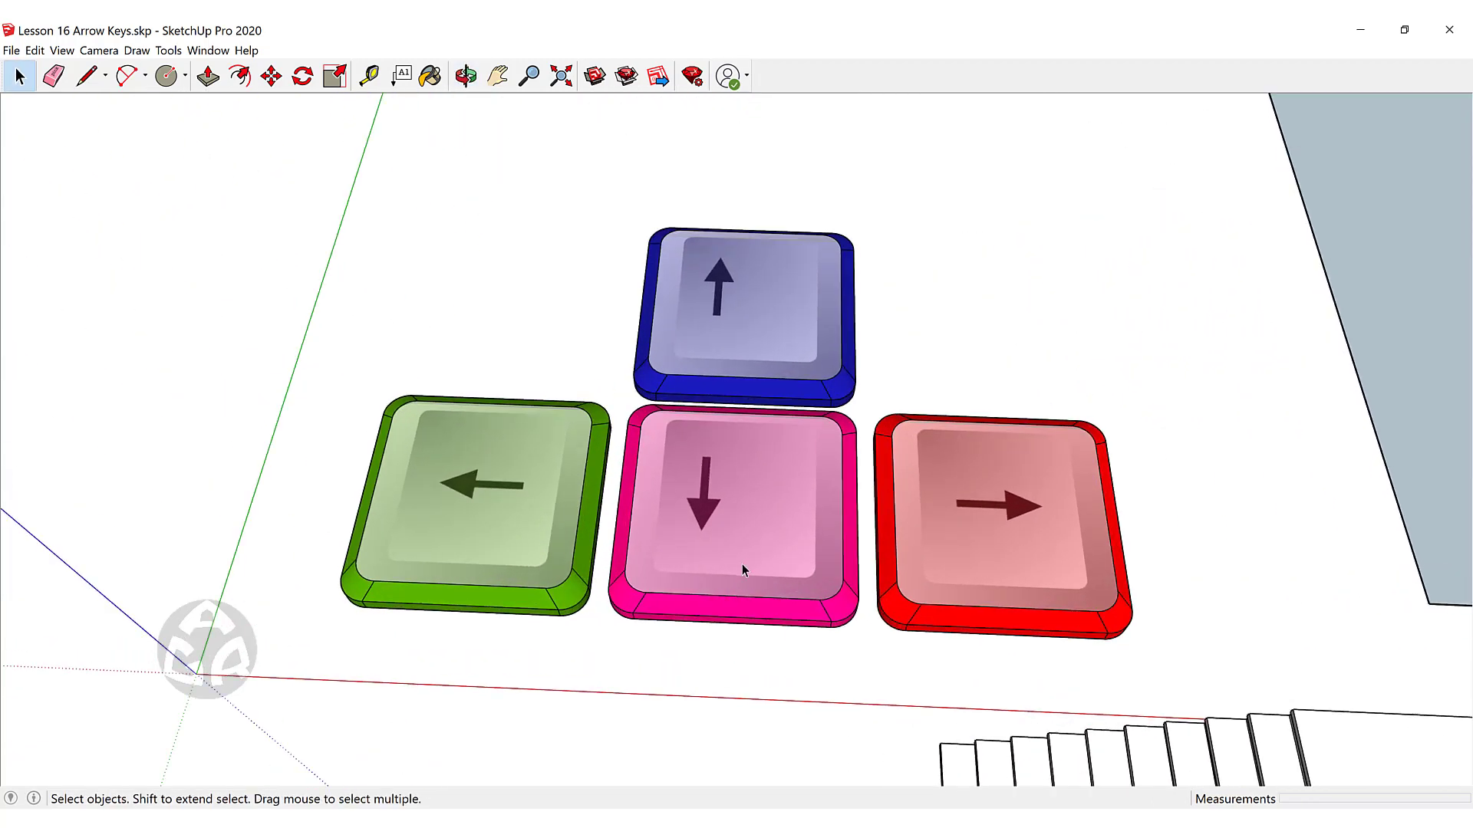